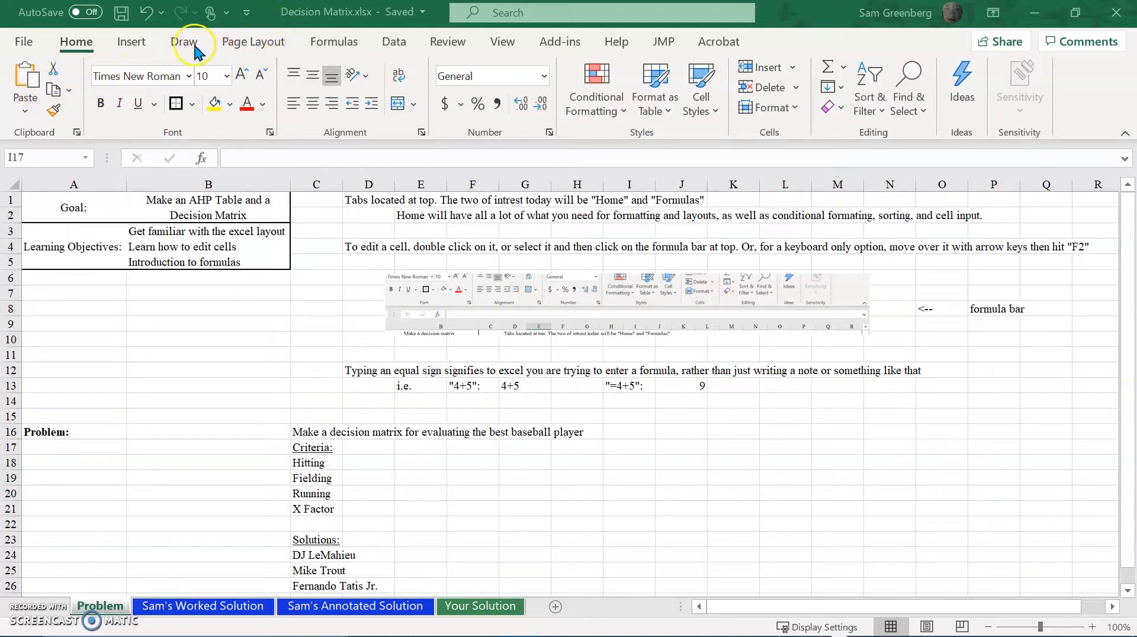
pyautogui.click(36, 41)
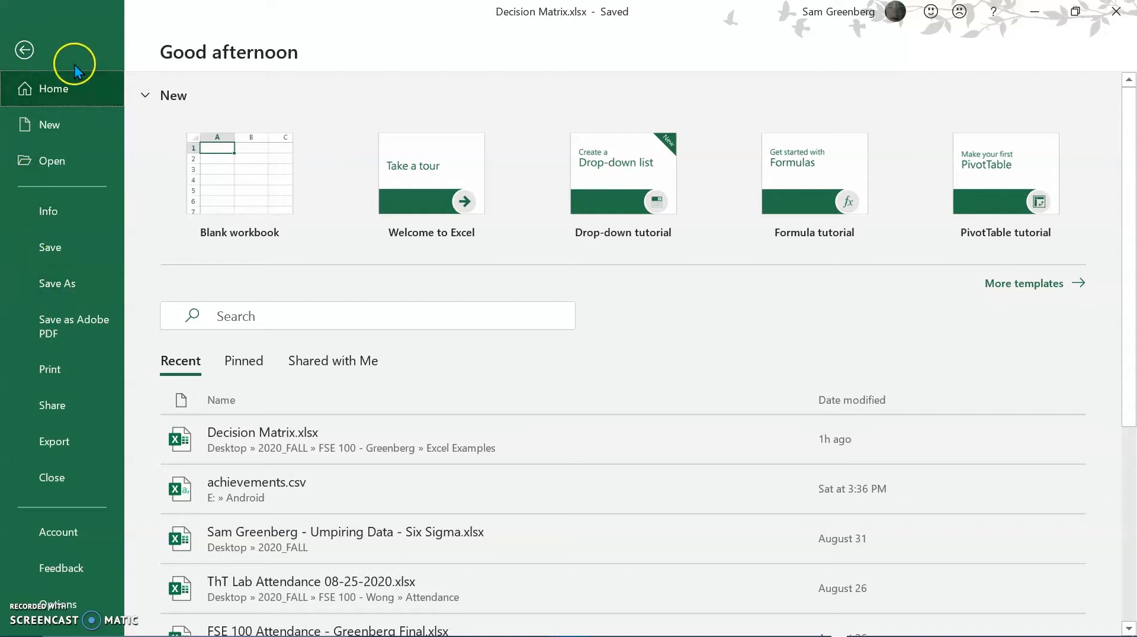
pyautogui.click(26, 52)
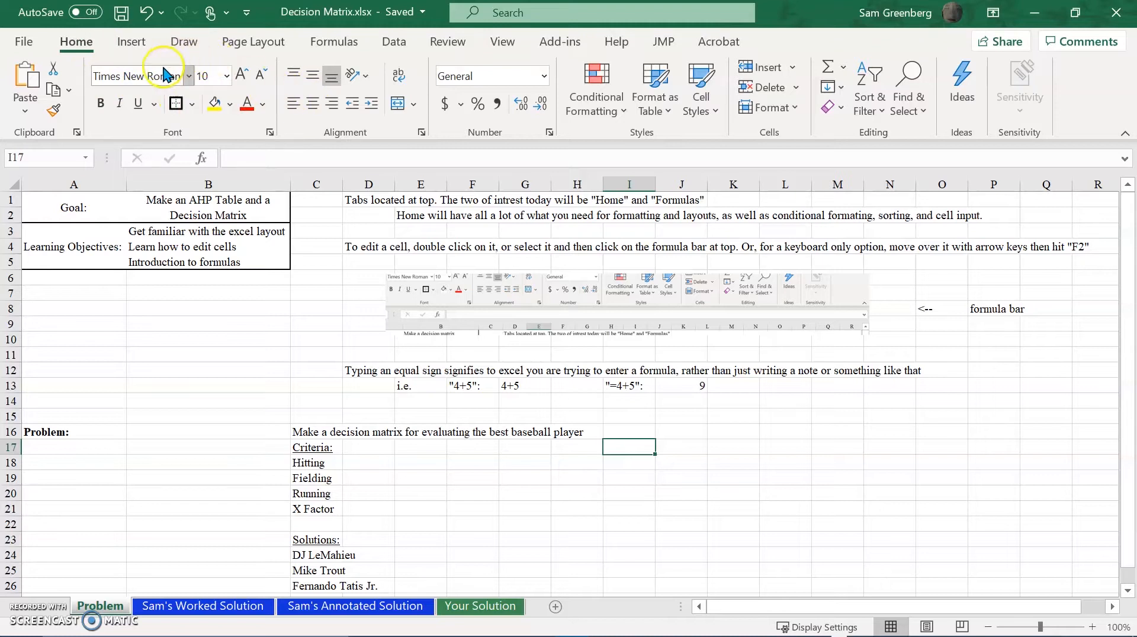
pyautogui.click(543, 76)
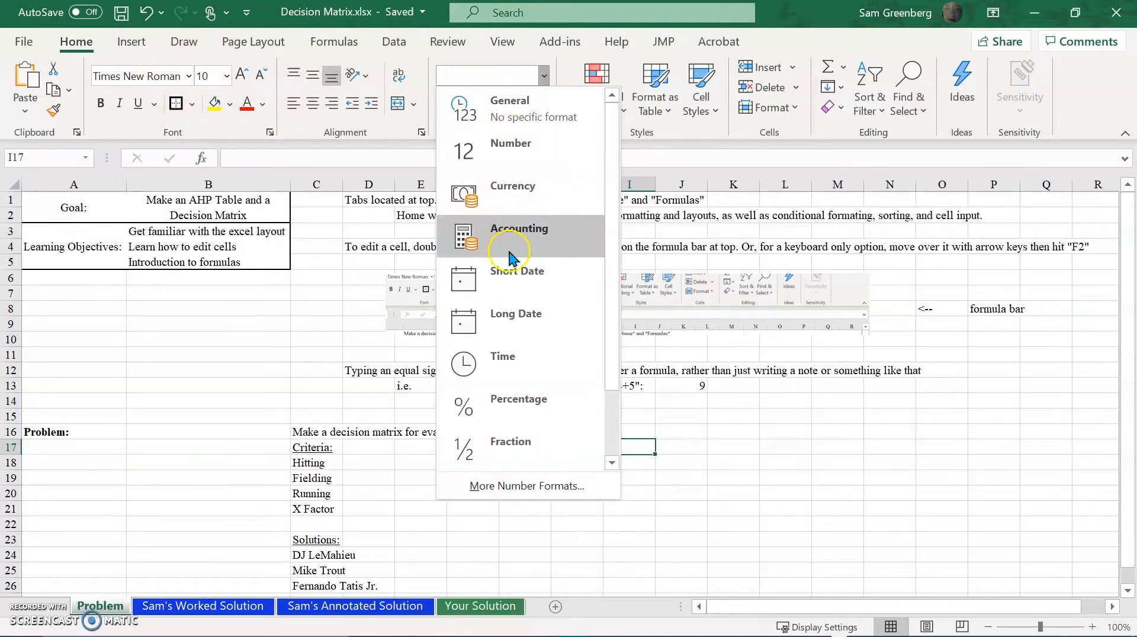
pyautogui.click(673, 279)
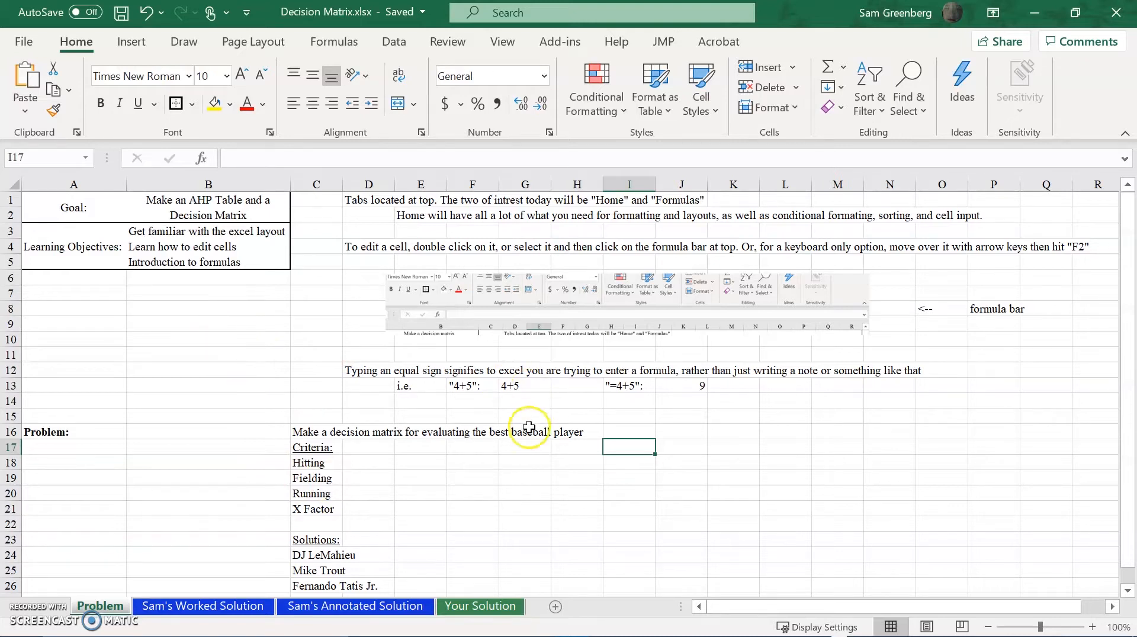
# Go from cell J17 to the last column of the Problem sheet in row 17.
pyautogui.click(681, 452)
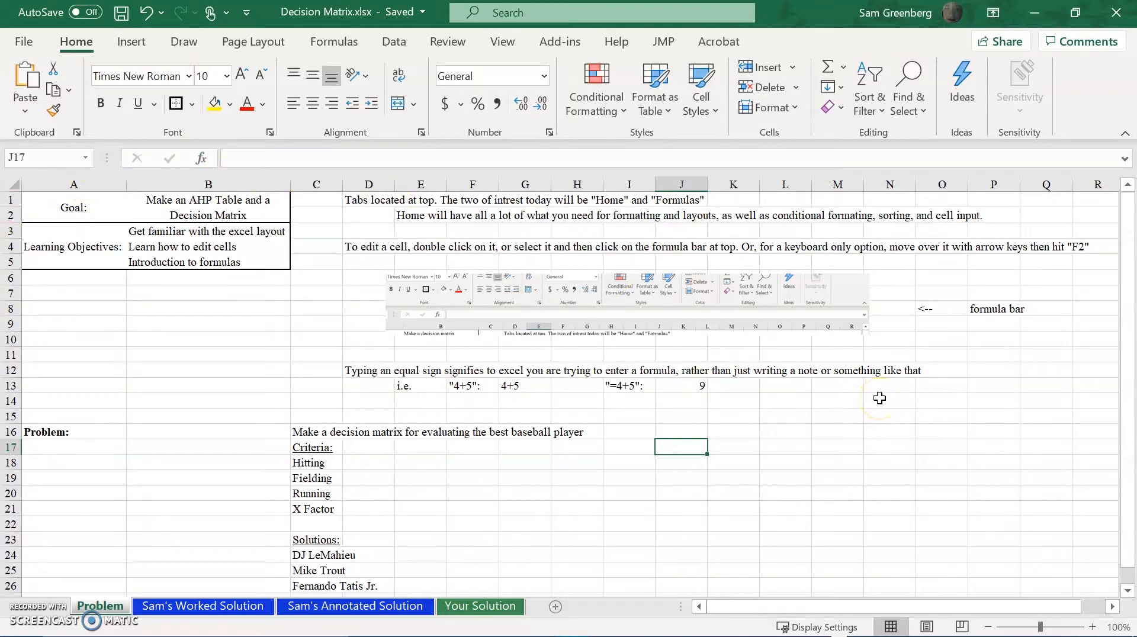
pyautogui.press('Right')
pyautogui.press('Right')
pyautogui.press('Right')
pyautogui.press('Right')
pyautogui.press('Right')
pyautogui.press('Right')
pyautogui.press('Right')
pyautogui.press('Right')
pyautogui.press('Right')
pyautogui.press('Right')
pyautogui.press('Right')
pyautogui.press('Right')
pyautogui.press('Right')
pyautogui.press('Right')
pyautogui.press('Right')
pyautogui.press('Right')
pyautogui.press('Right')
pyautogui.press('Right')
pyautogui.press('Right')
pyautogui.press('Right')
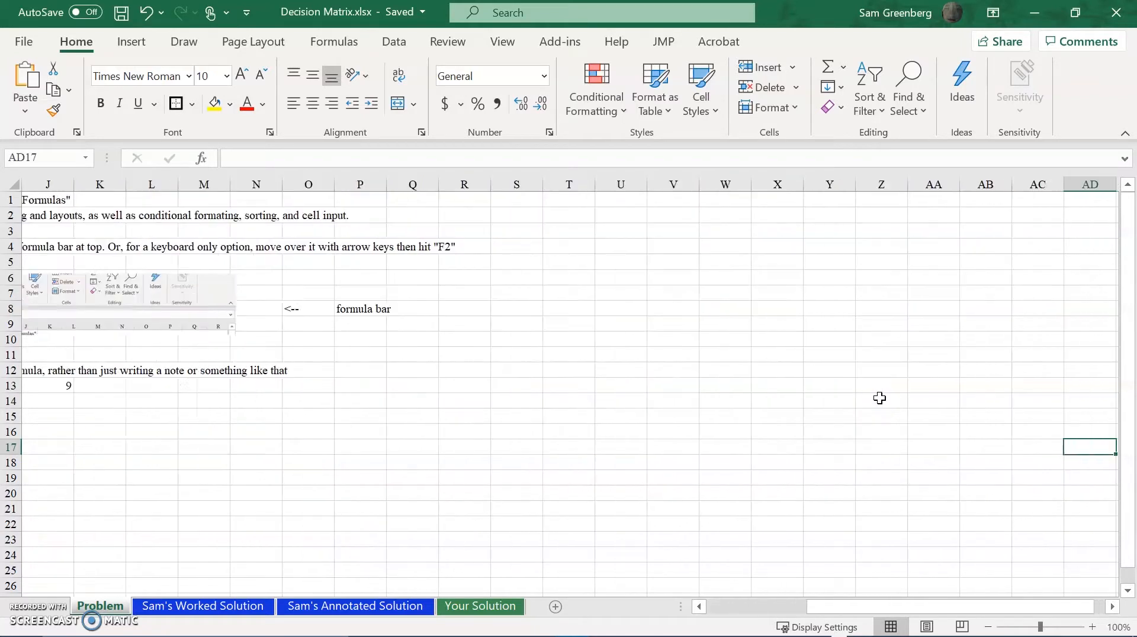
pyautogui.hotkey('ctrl', 'Right')
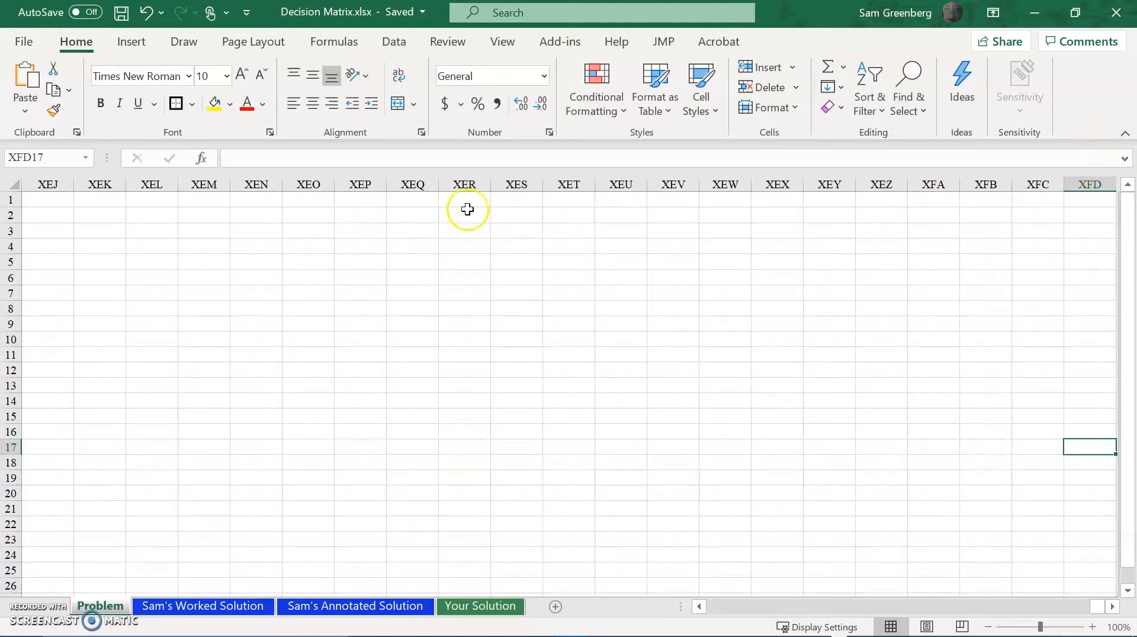
# Return to the sheet's filled columns and go to the very last row in column G.
pyautogui.hotkey('ctrl', 'Left')
pyautogui.press('Right')
pyautogui.press('Right')
pyautogui.press('Right')
pyautogui.press('Right')
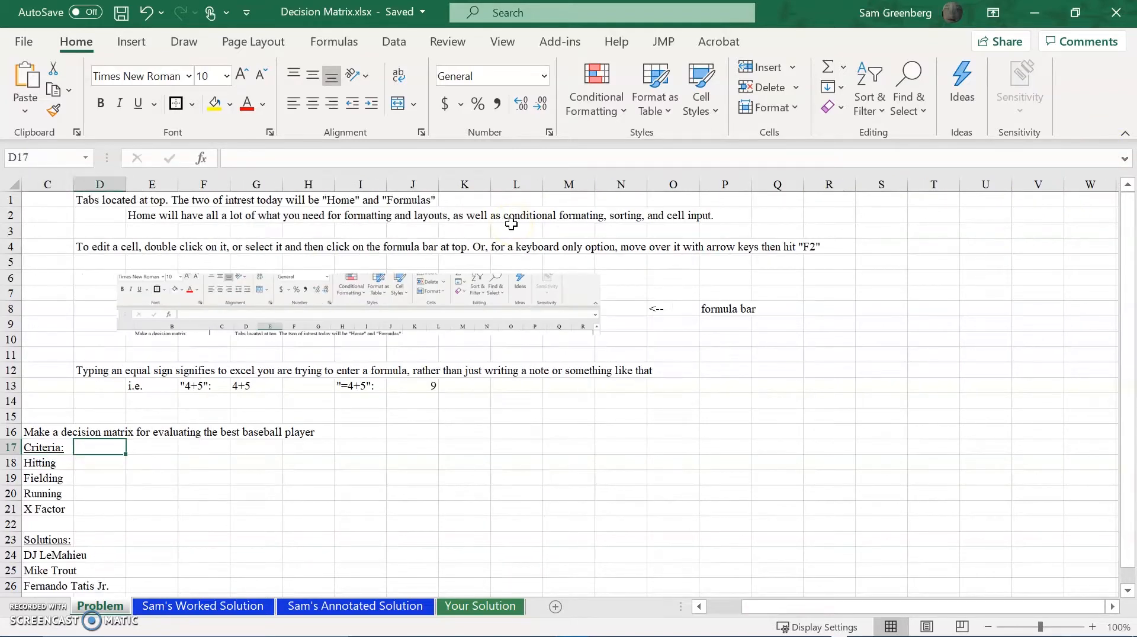
pyautogui.hotkey('ctrl', 'Down')
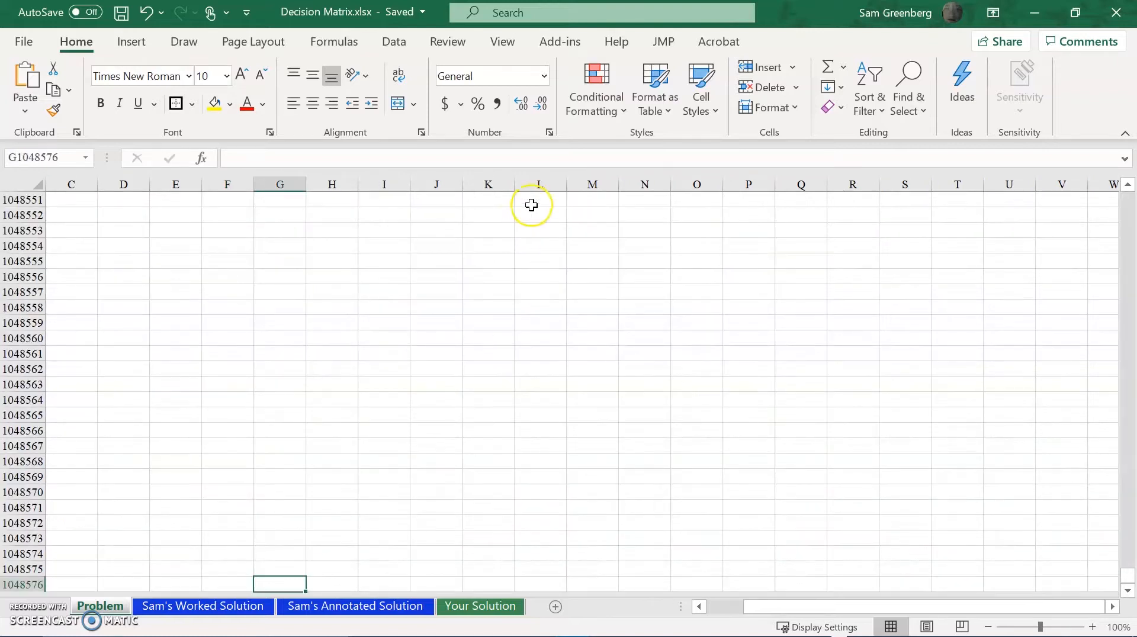
pyautogui.scroll(-1, 488, 296)
pyautogui.scroll(3, 489, 296)
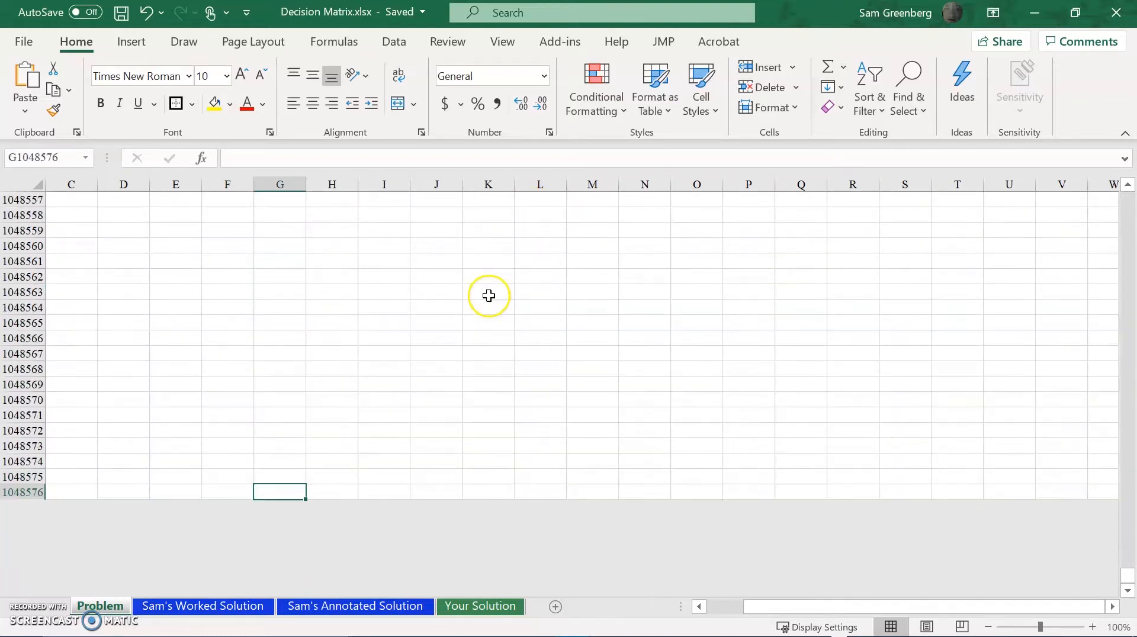
# Return to the beginning of the Problem sheet and select the goal description in cell B1.
pyautogui.hotkey('ctrl', 'Up')
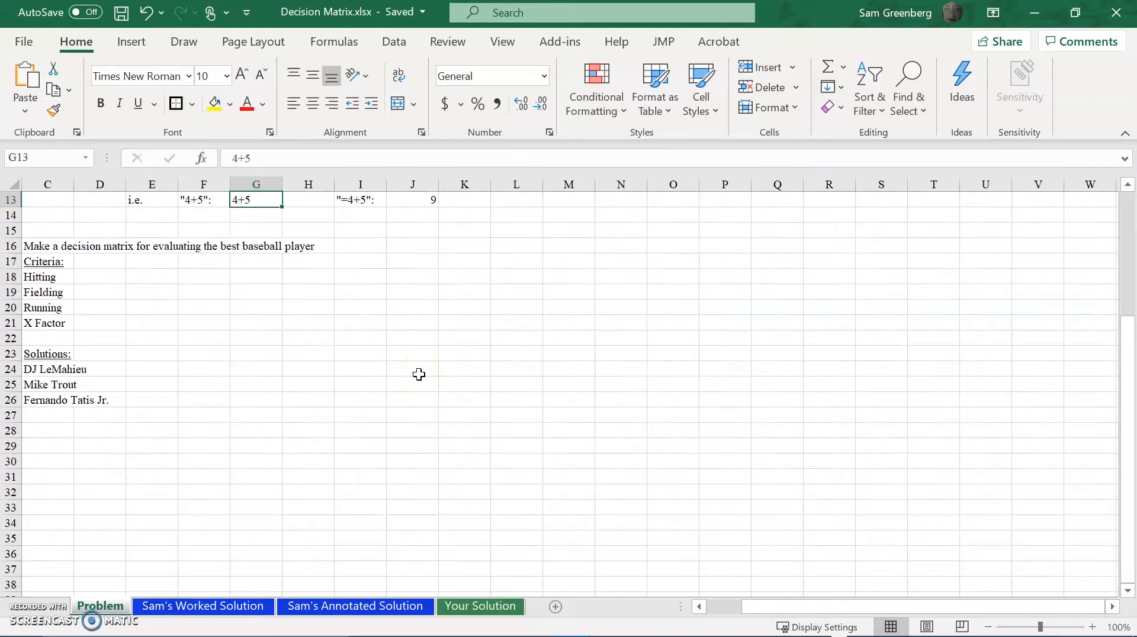
pyautogui.hotkey('ctrl', 'Up')
pyautogui.press('Left')
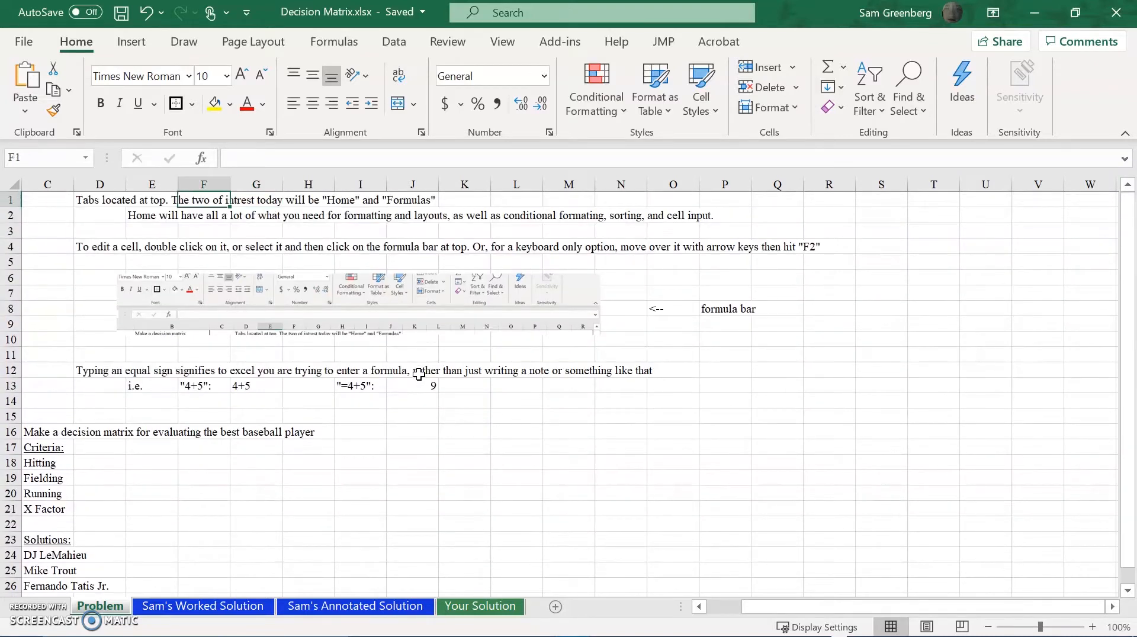
pyautogui.hotkey('ctrl', 'Home')
pyautogui.press('Right')
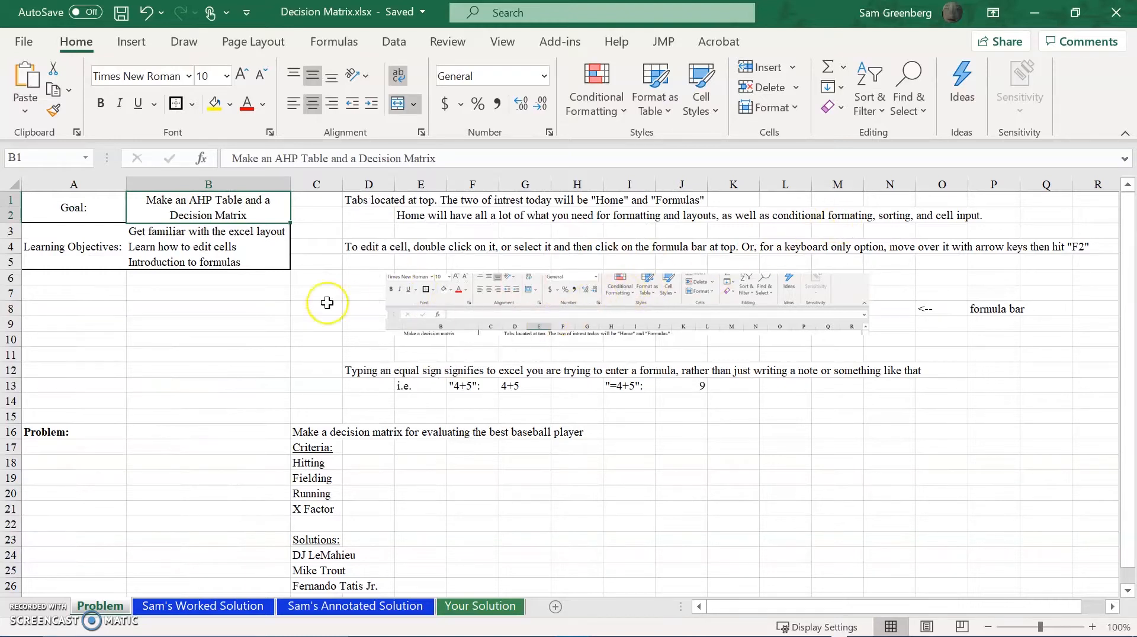
# Enter the sample text dd in cells L15 and L16.
pyautogui.doubleClick(695, 412)
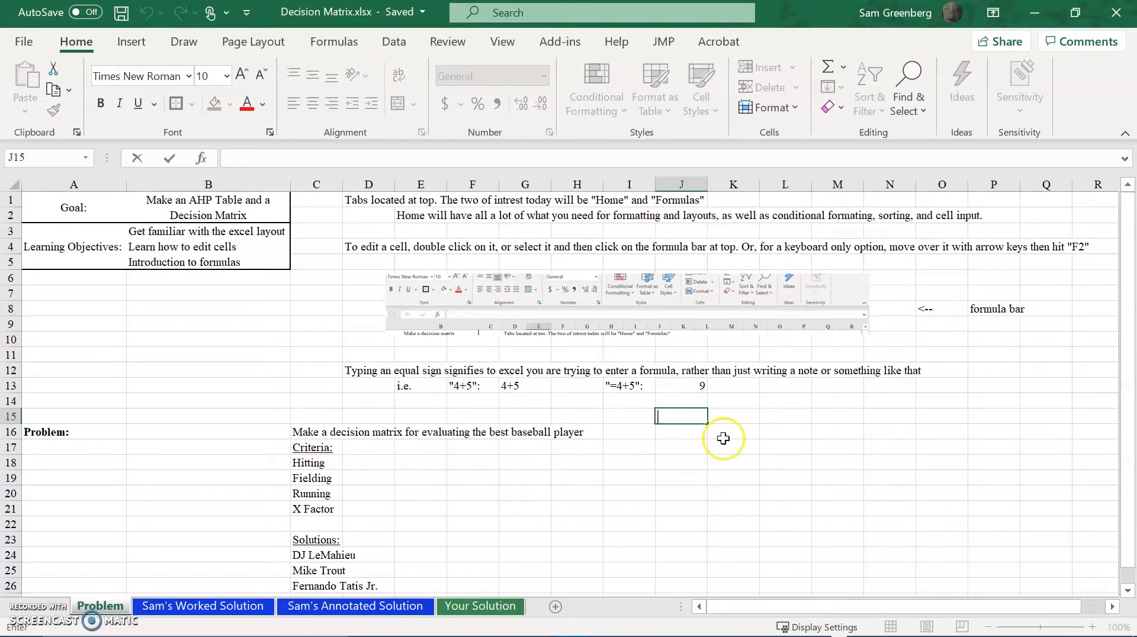
pyautogui.click(795, 416)
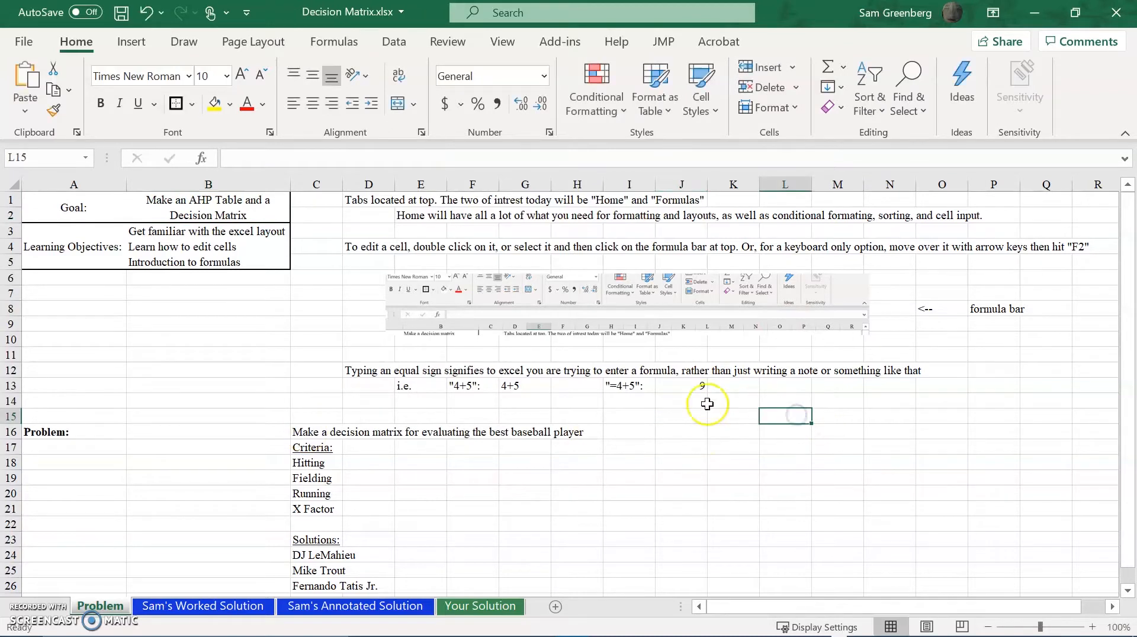
pyautogui.click(353, 156)
pyautogui.write('dd')
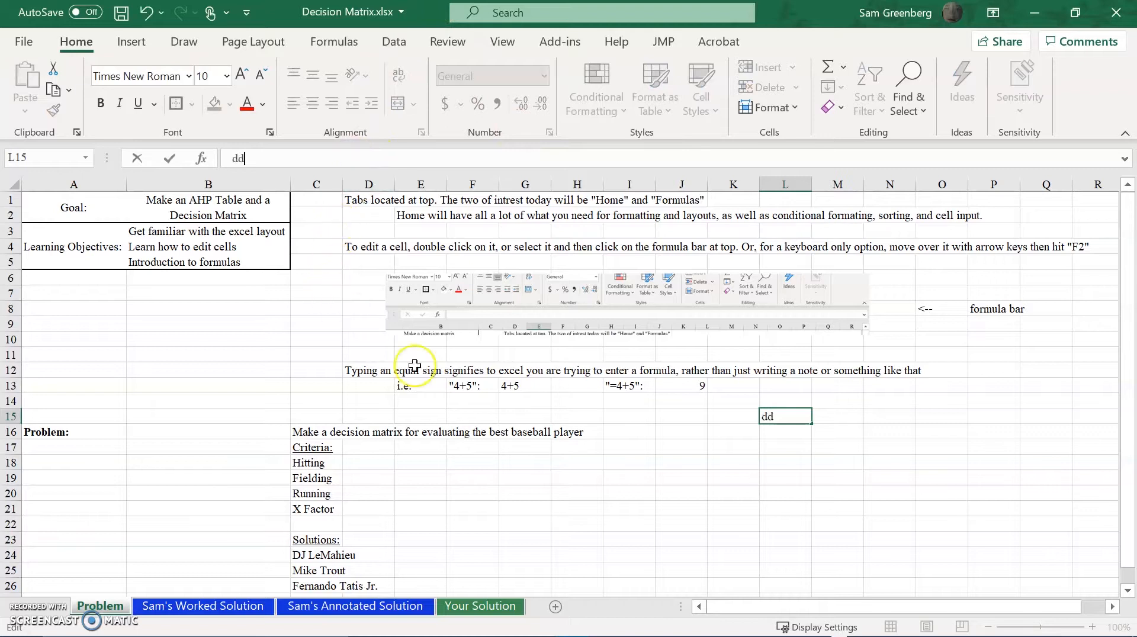
pyautogui.click(616, 487)
pyautogui.click(770, 434)
pyautogui.write('dd')
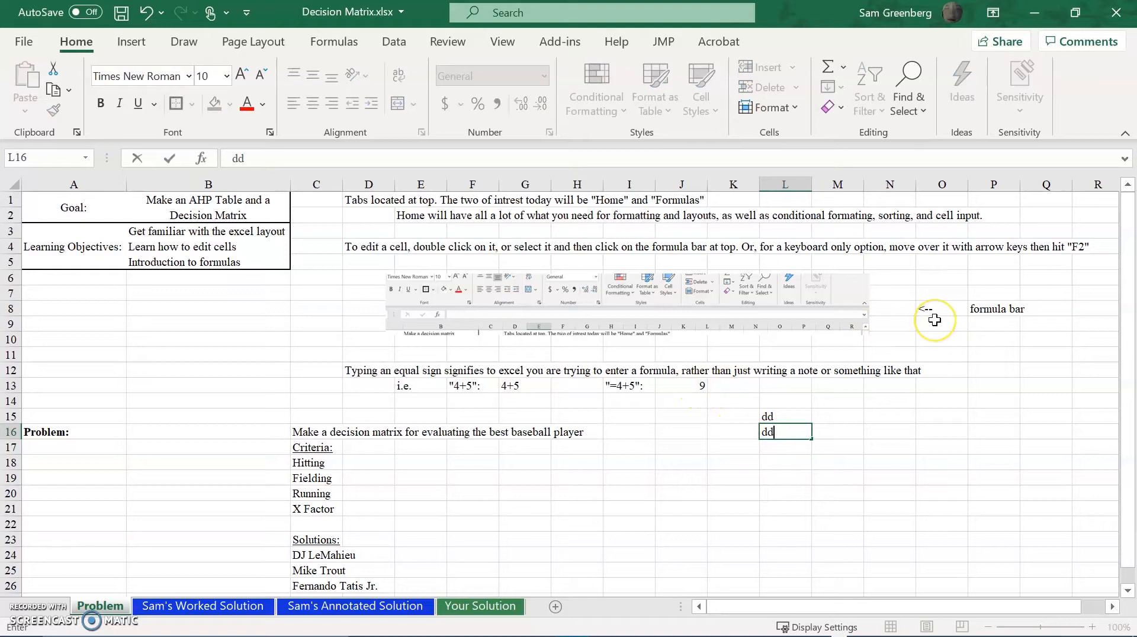
pyautogui.press('Tab')
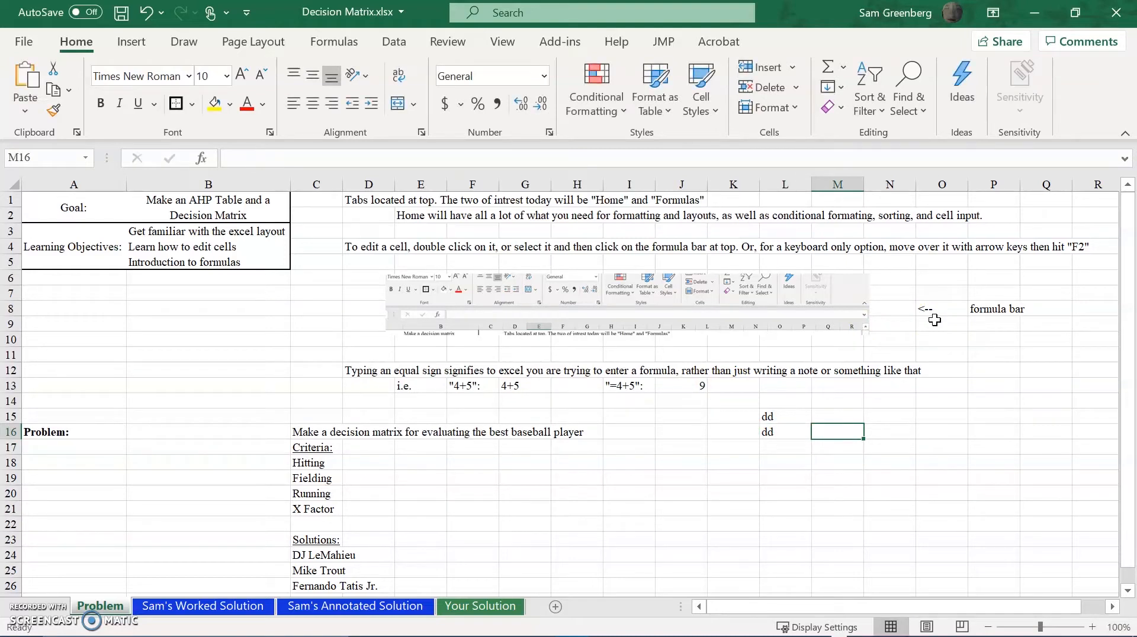
# Enter the text "F2", including its quotation marks, in cell K18.
pyautogui.press('Left')
pyautogui.press('Right')
pyautogui.press('Left')
pyautogui.press('Down')
pyautogui.press('Left')
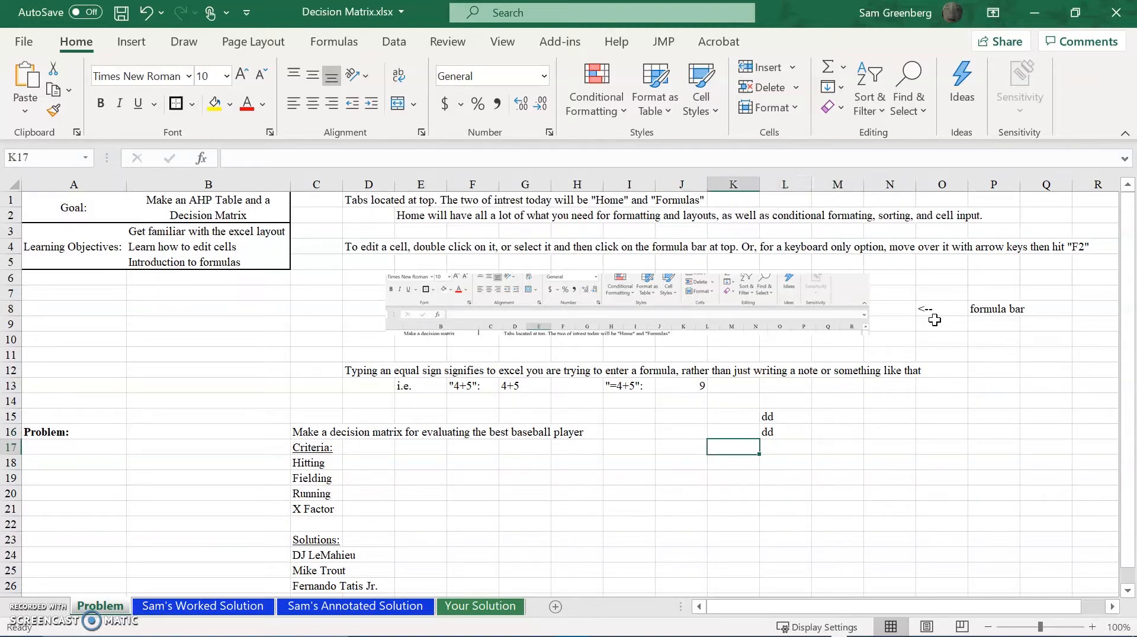
pyautogui.press('Down')
pyautogui.write('"')
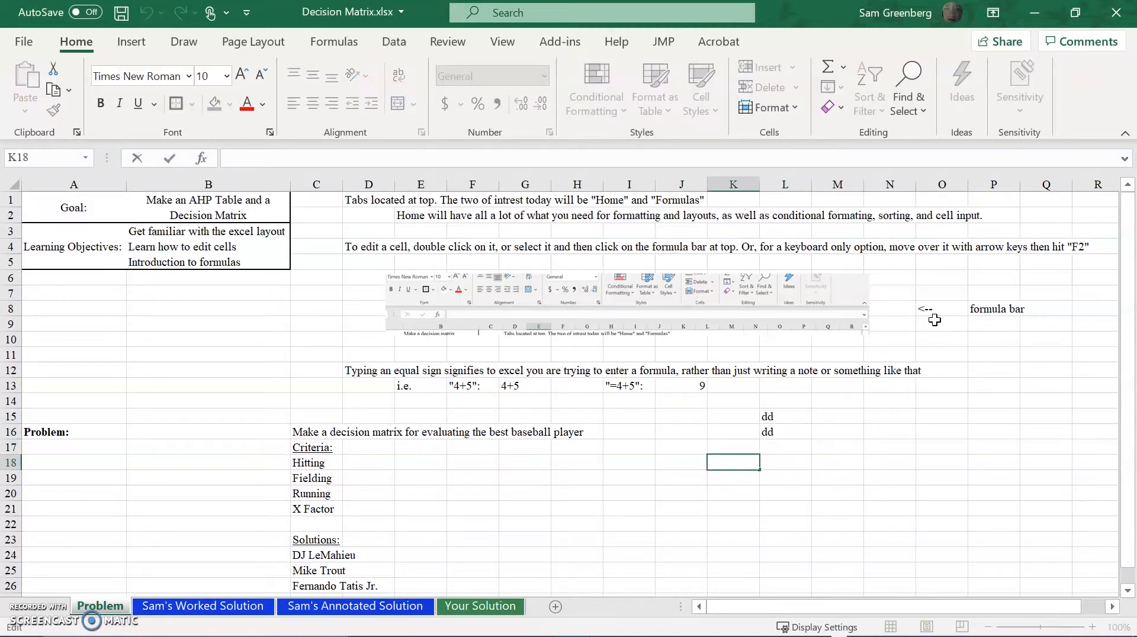
pyautogui.write('F2"')
pyautogui.press('Return')
pyautogui.press('Right')
pyautogui.press('Right')
pyautogui.press('Up')
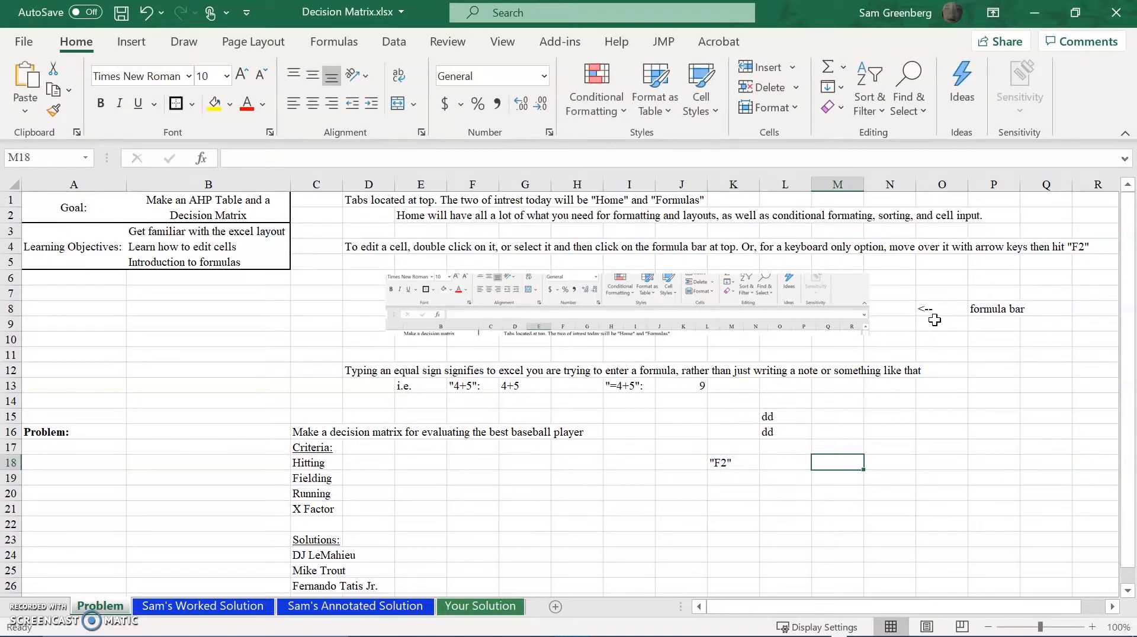
pyautogui.press('Down')
pyautogui.press('Up')
pyautogui.write('dd')
pyautogui.press('Escape')
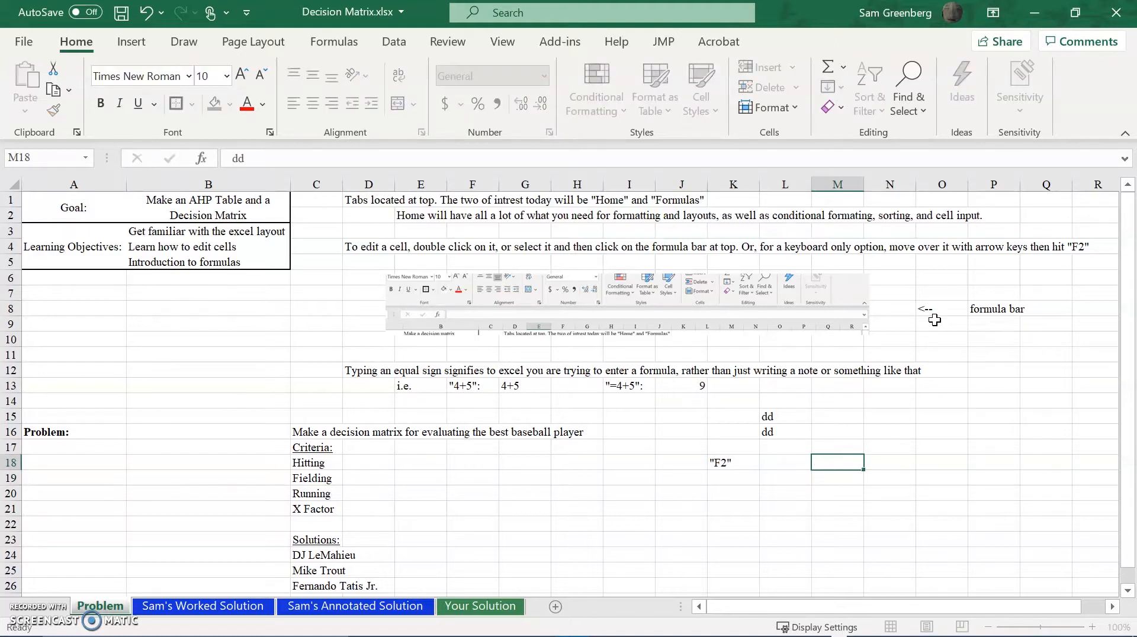
# Clear the practice entries from cells K18, L16 and L15.
pyautogui.press('Left')
pyautogui.press('Left')
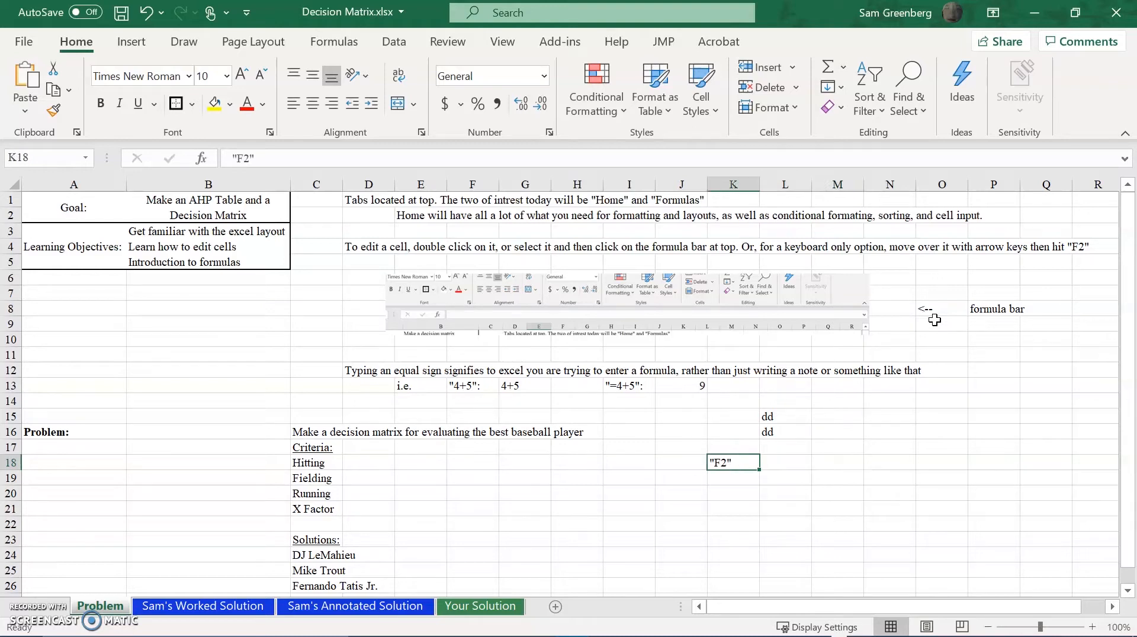
pyautogui.press('Up')
pyautogui.press('Right')
pyautogui.press('Up')
pyautogui.press('Delete')
pyautogui.press('Up')
pyautogui.press('Delete')
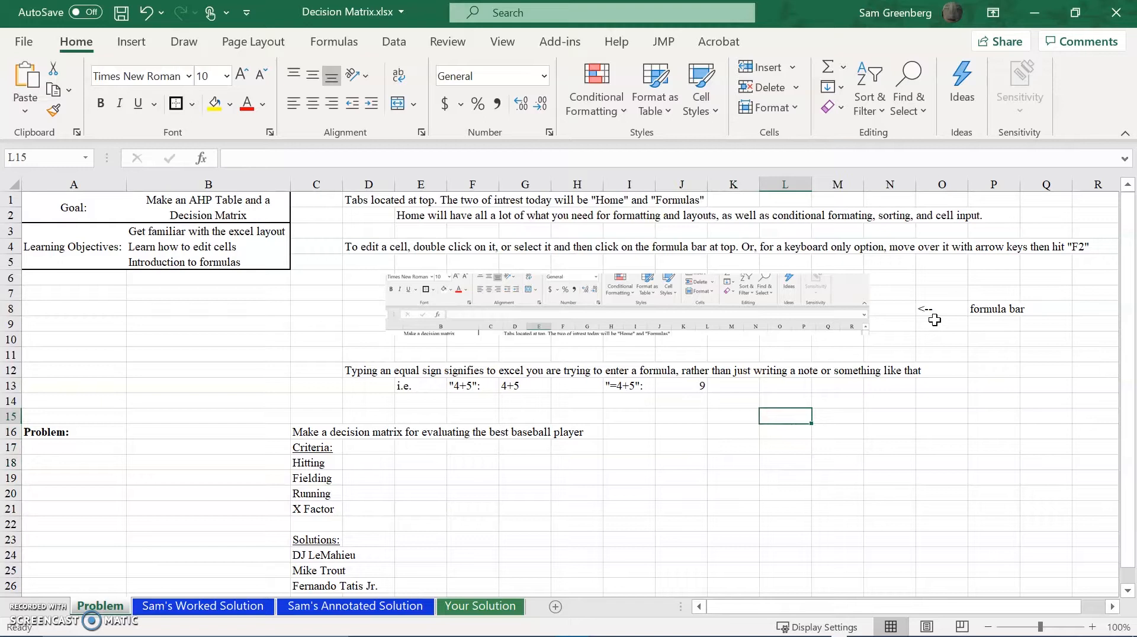
pyautogui.click(543, 77)
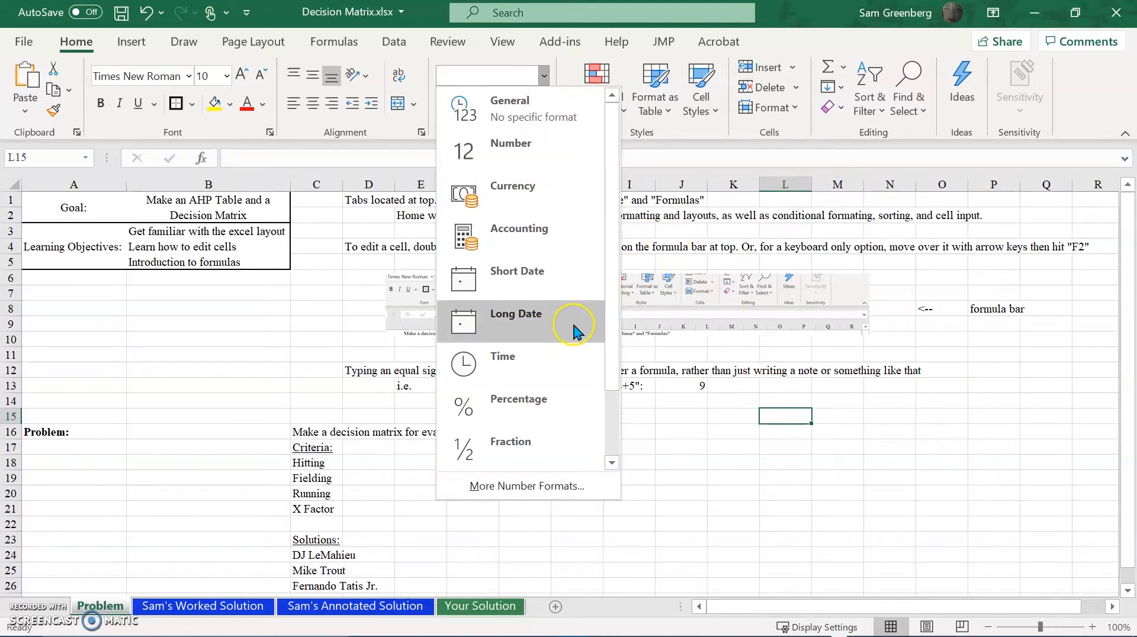
pyautogui.scroll(-1, 570, 329)
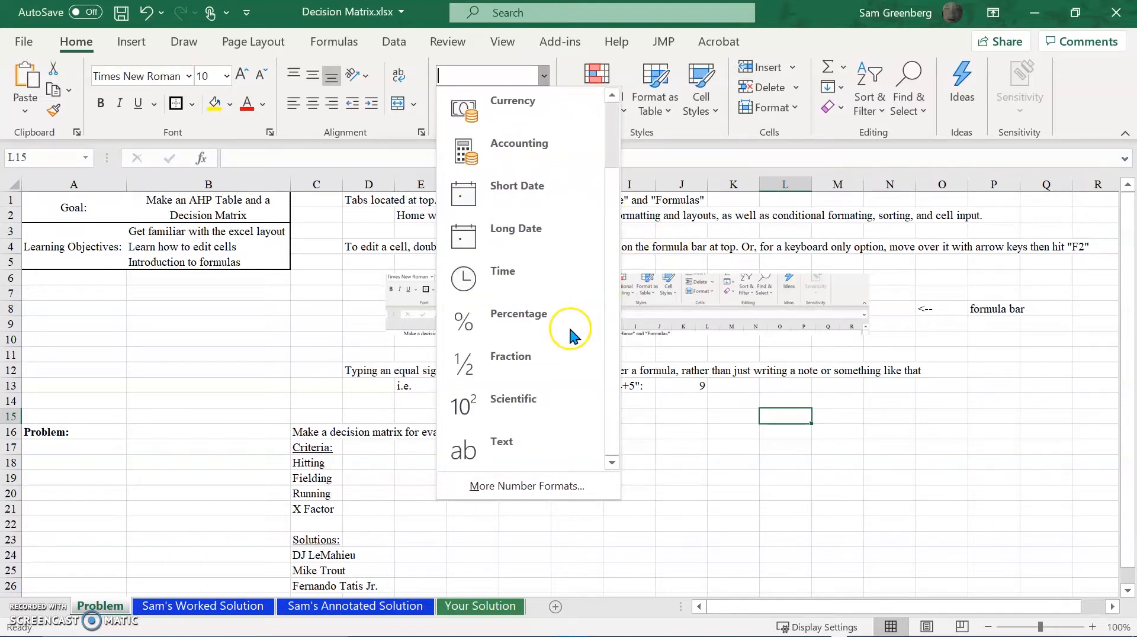
pyautogui.click(796, 431)
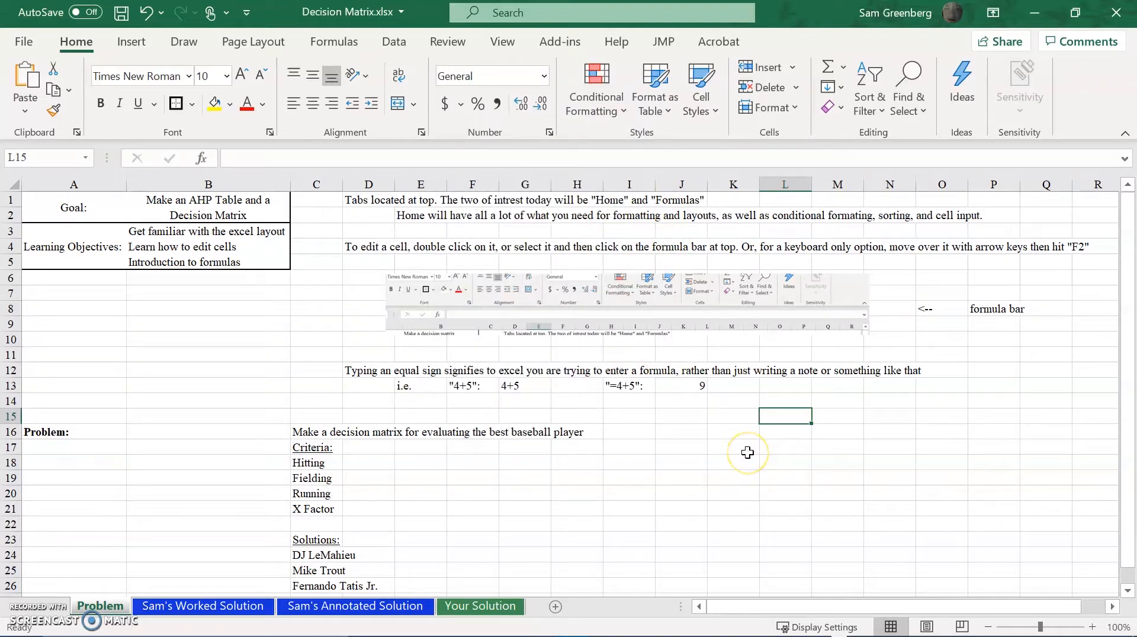
# Enter 5+10 as plain text, without an equal sign, in cell I18.
pyautogui.press('Left')
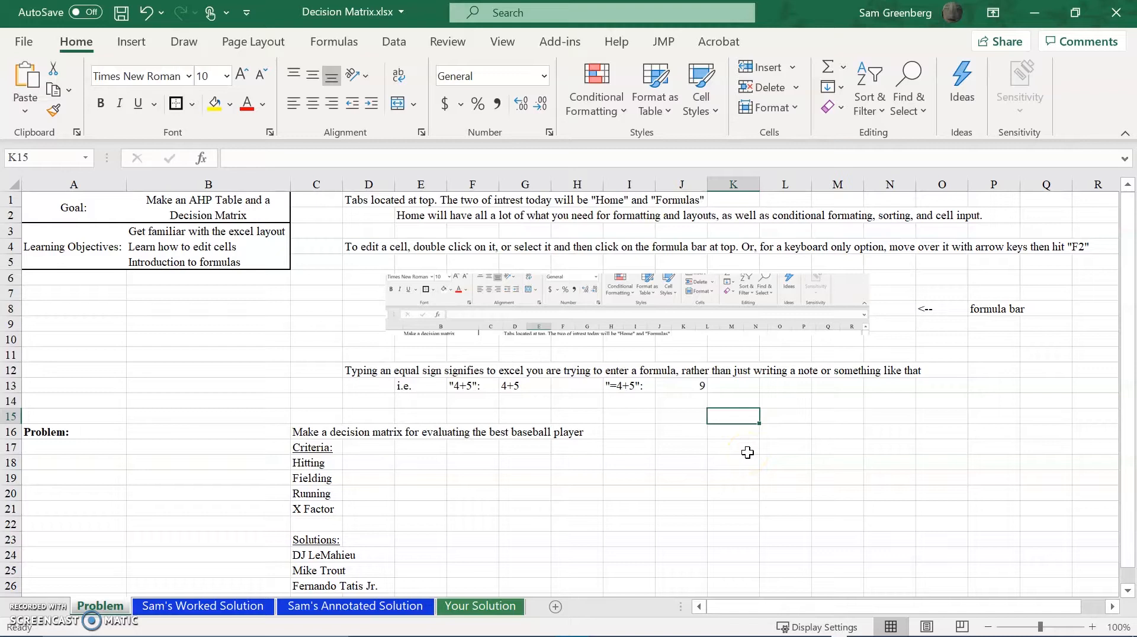
pyautogui.press('Left')
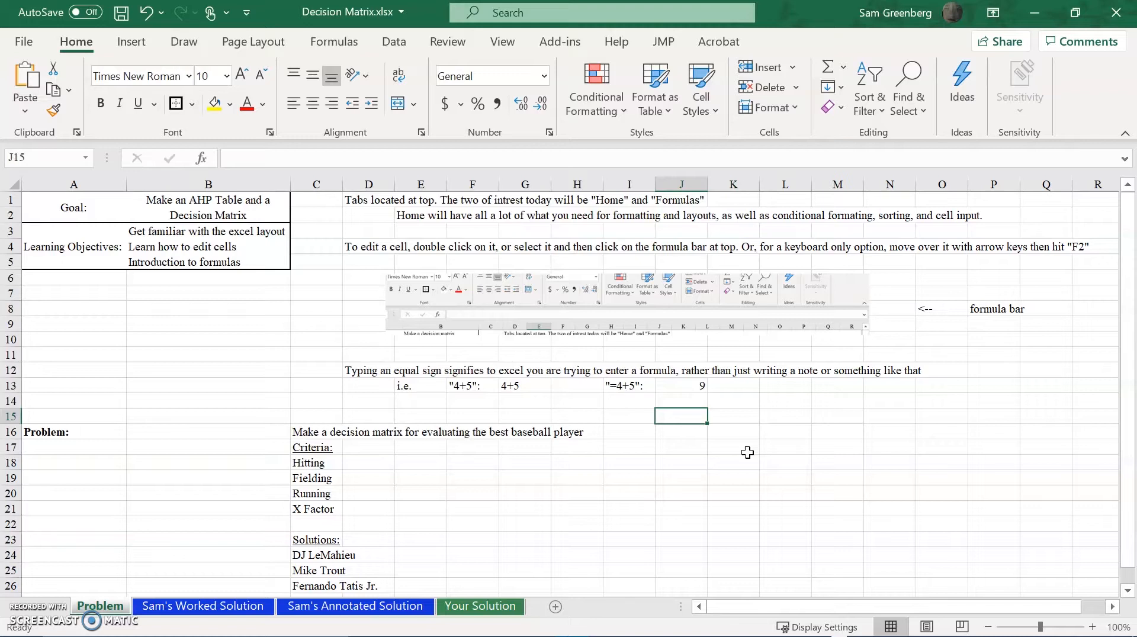
pyautogui.press('Down')
pyautogui.press('Left')
pyautogui.press('Down')
pyautogui.press('Down')
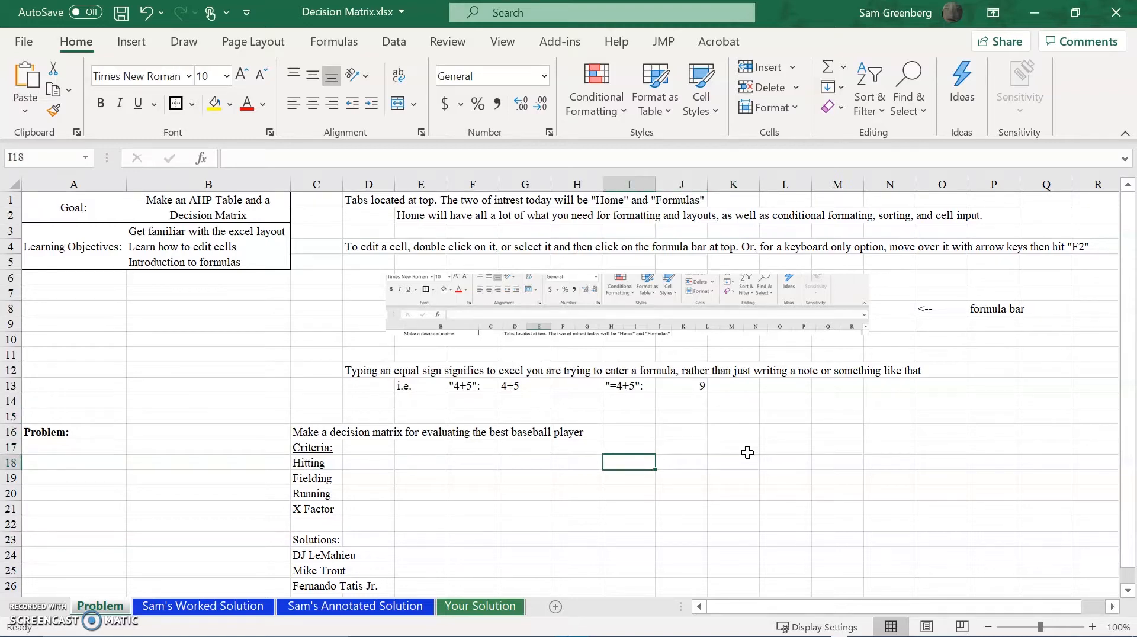
pyautogui.write('5+10')
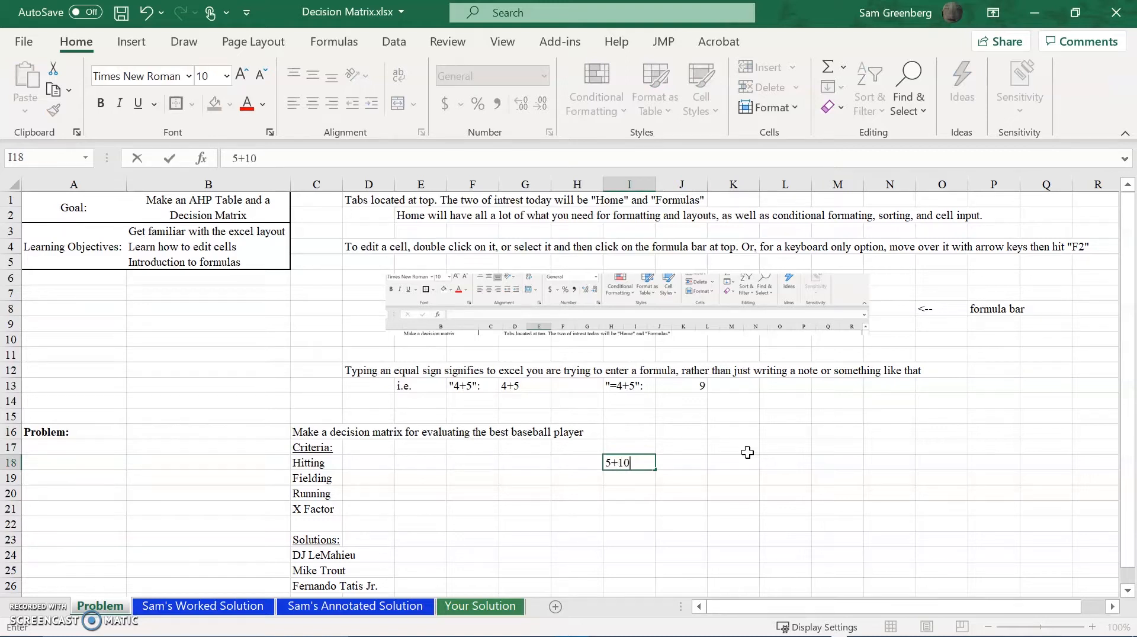
pyautogui.press('Return')
pyautogui.press('Up')
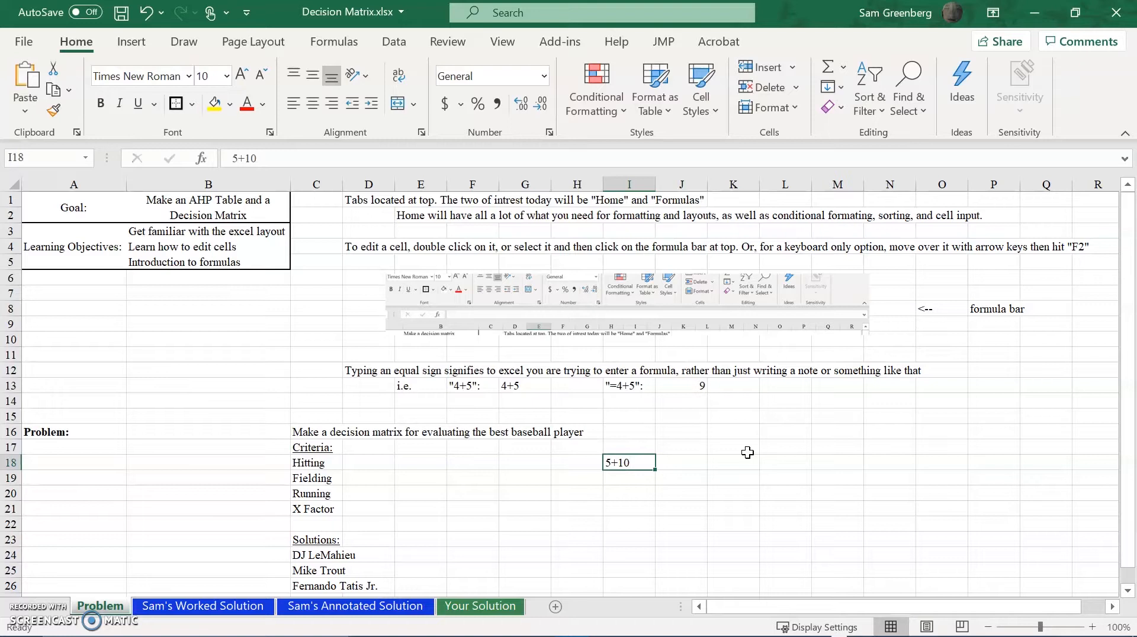
# Enter the formula =5+10 in cell I19, directly below the plain-text version.
pyautogui.press('Return')
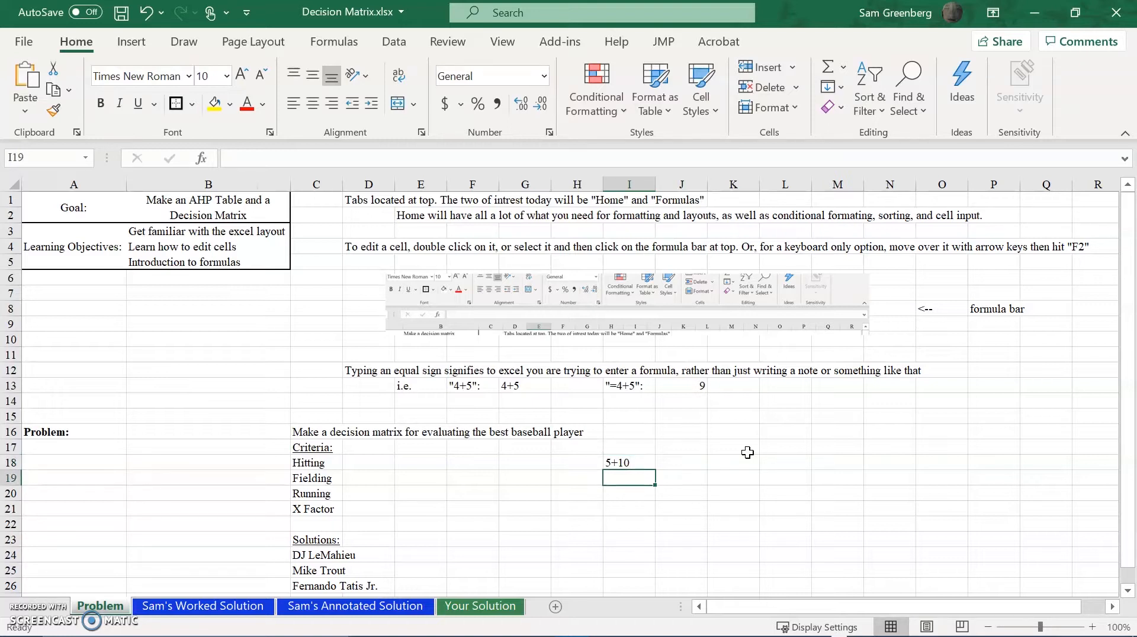
pyautogui.write('=')
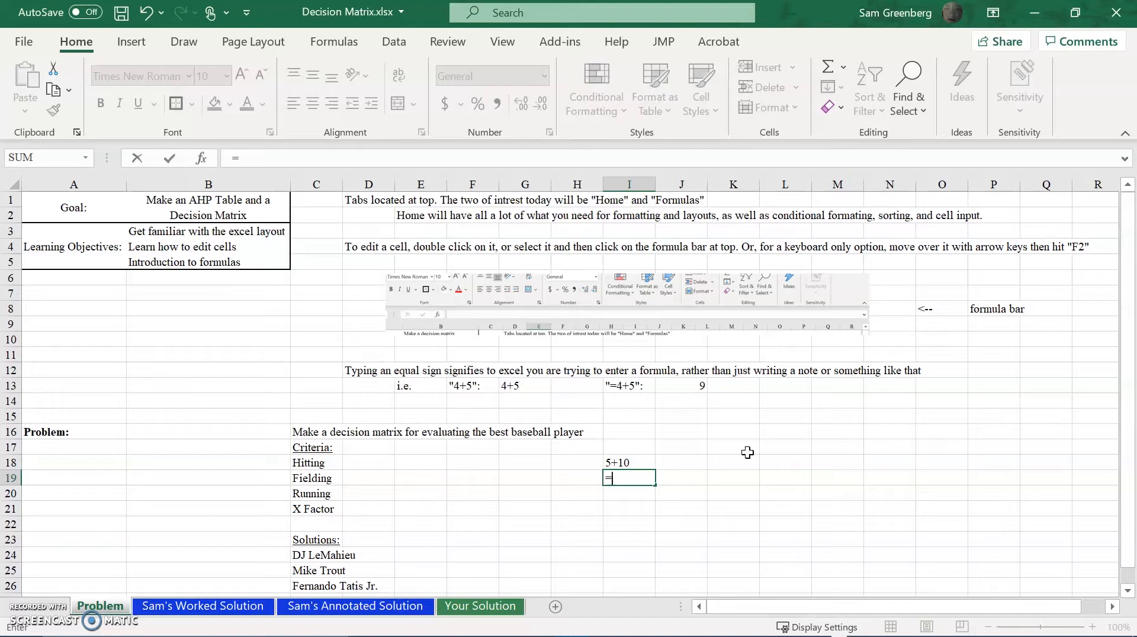
pyautogui.write('5+10')
pyautogui.press('Return')
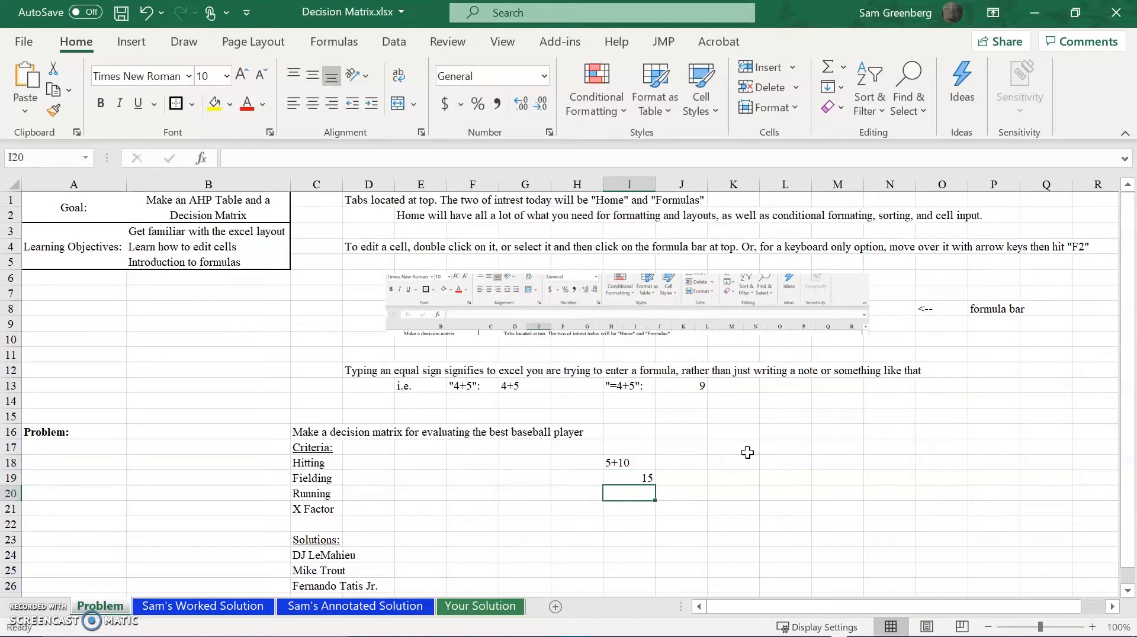
# Try starting a =SUM( formula in cell K18 and erase the entry.
pyautogui.press('Up')
pyautogui.press('Right')
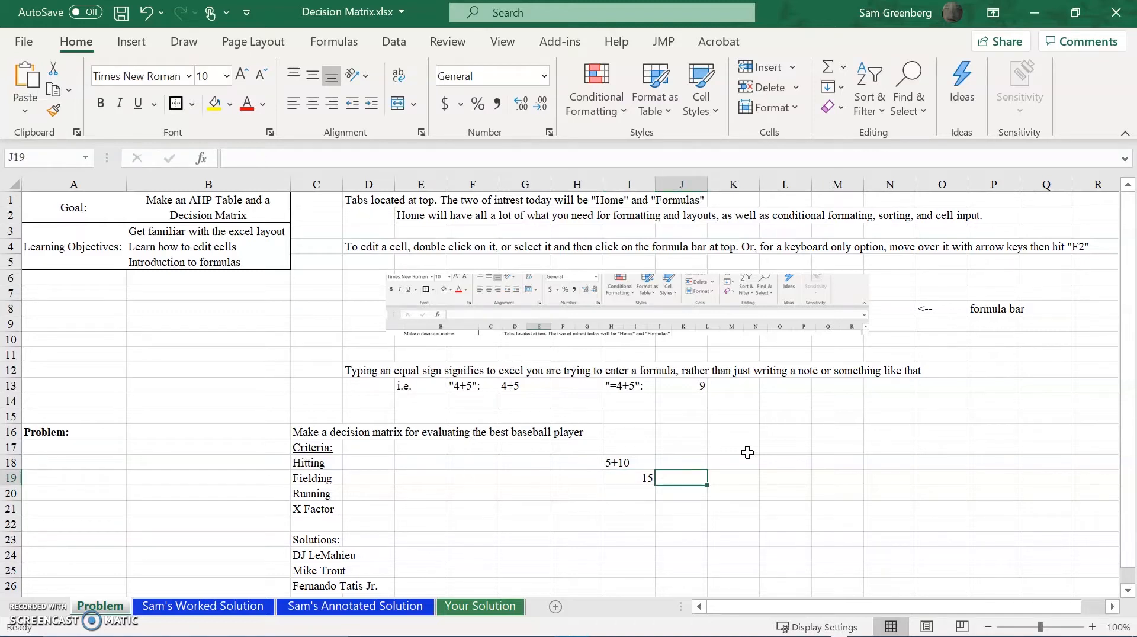
pyautogui.click(748, 458)
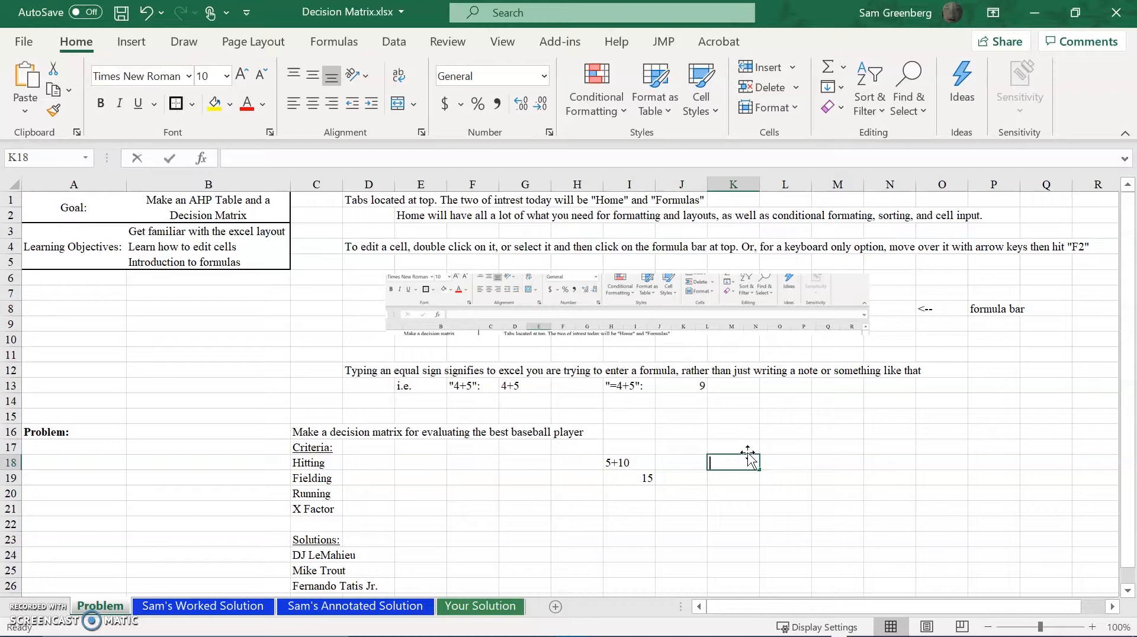
pyautogui.write('=')
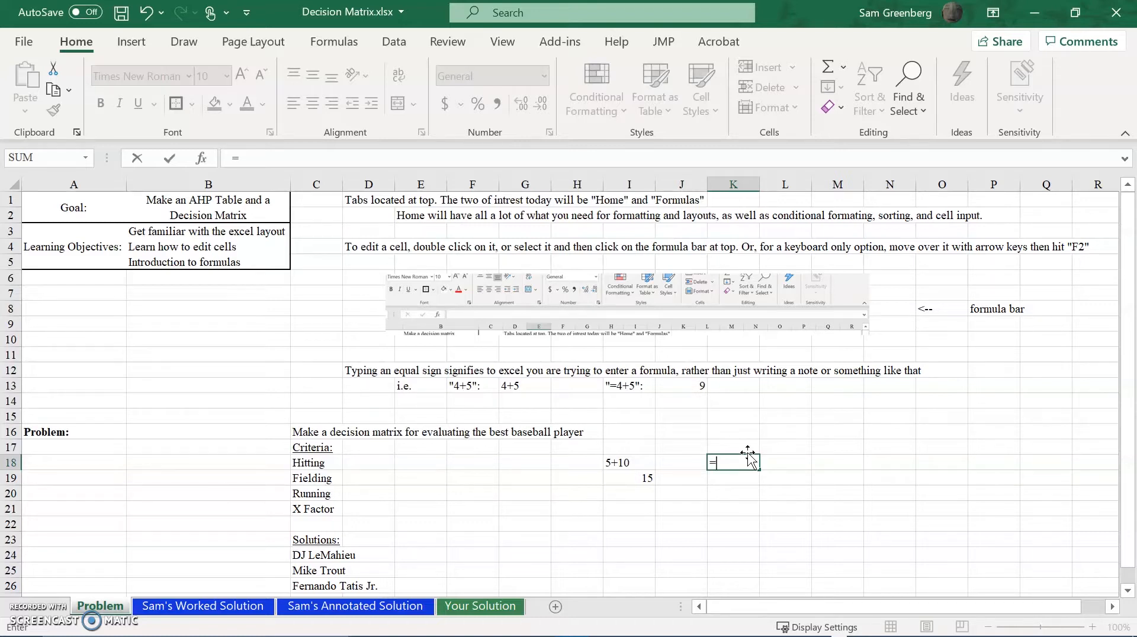
pyautogui.write('SUM')
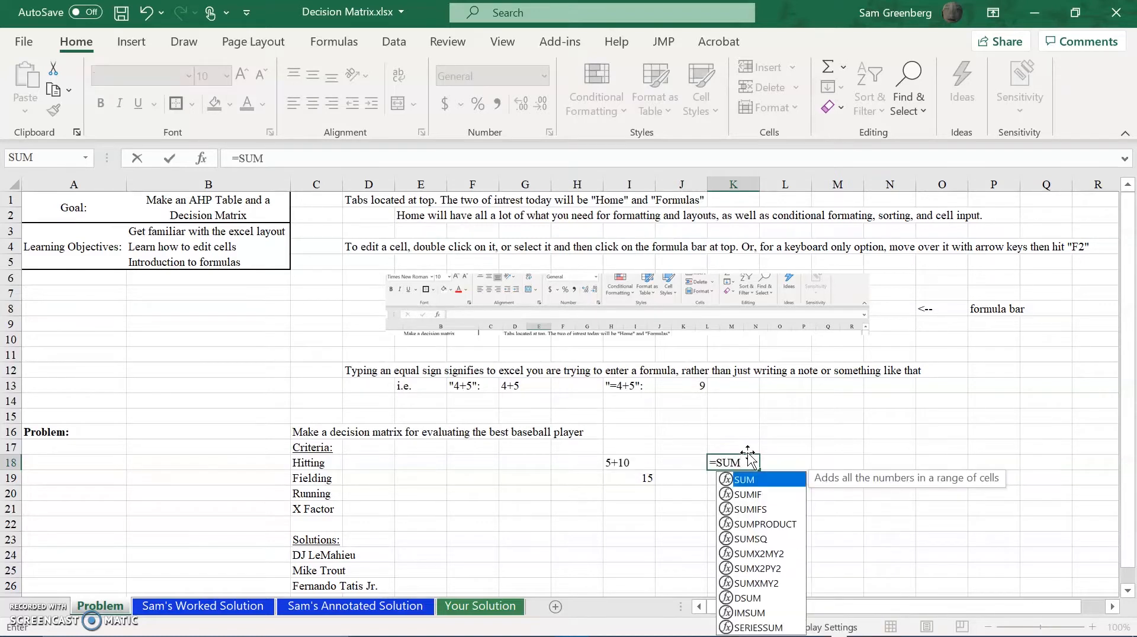
pyautogui.write('(')
pyautogui.press('BackSpace')
pyautogui.press('BackSpace')
pyautogui.press('BackSpace')
pyautogui.press('BackSpace')
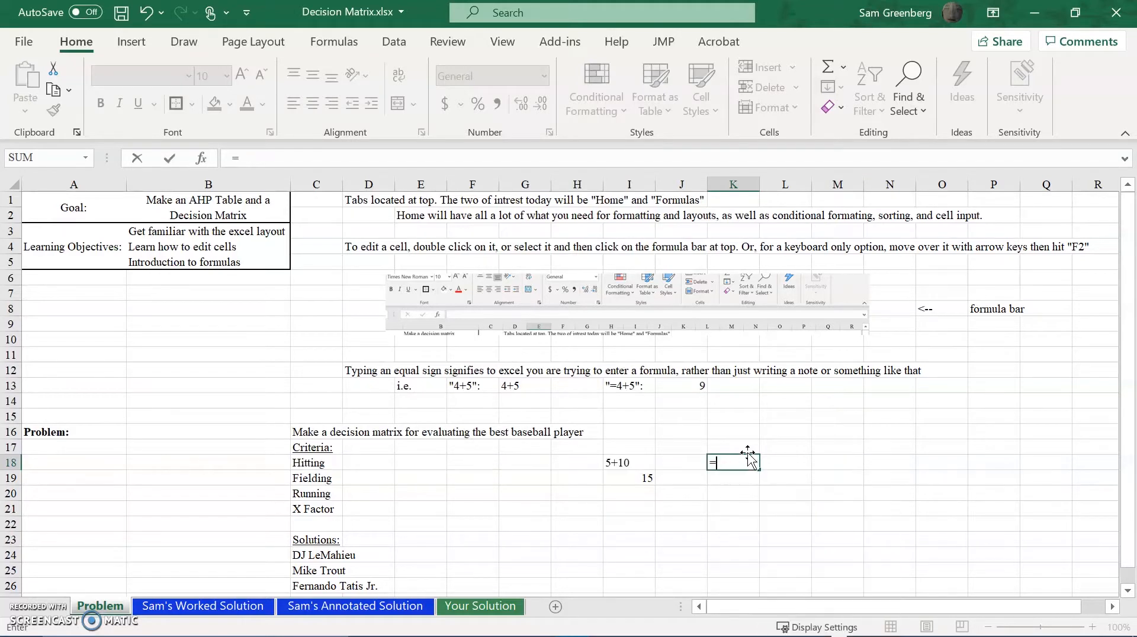
pyautogui.press('BackSpace')
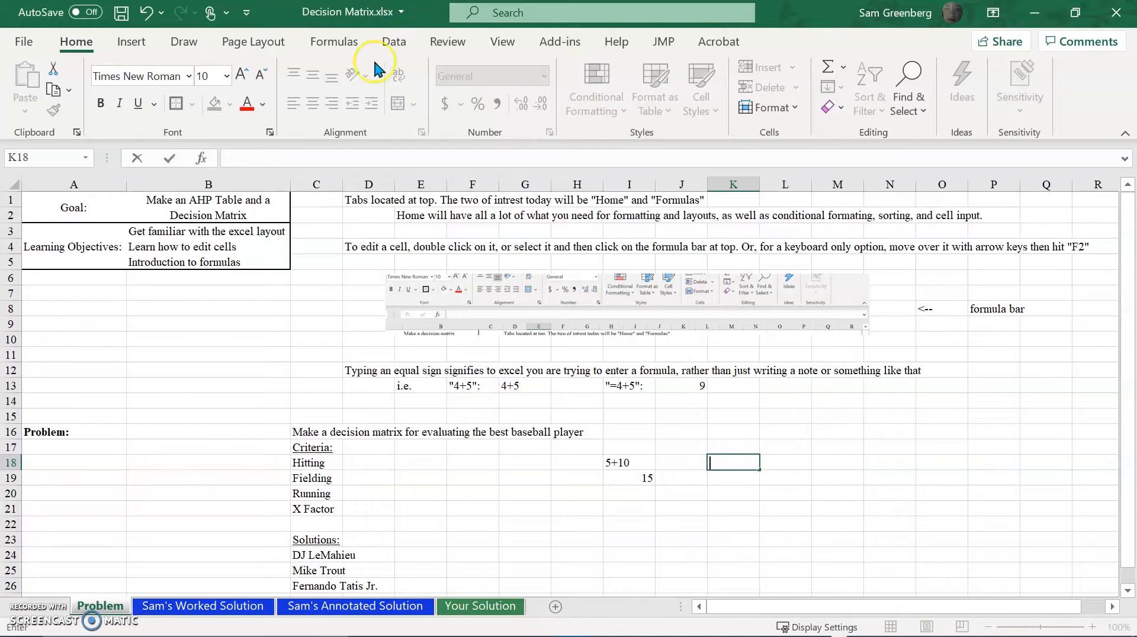
# Look through the Financial, Logical, Text, Date & Time, and Lookup & Reference function categories.
pyautogui.click(332, 42)
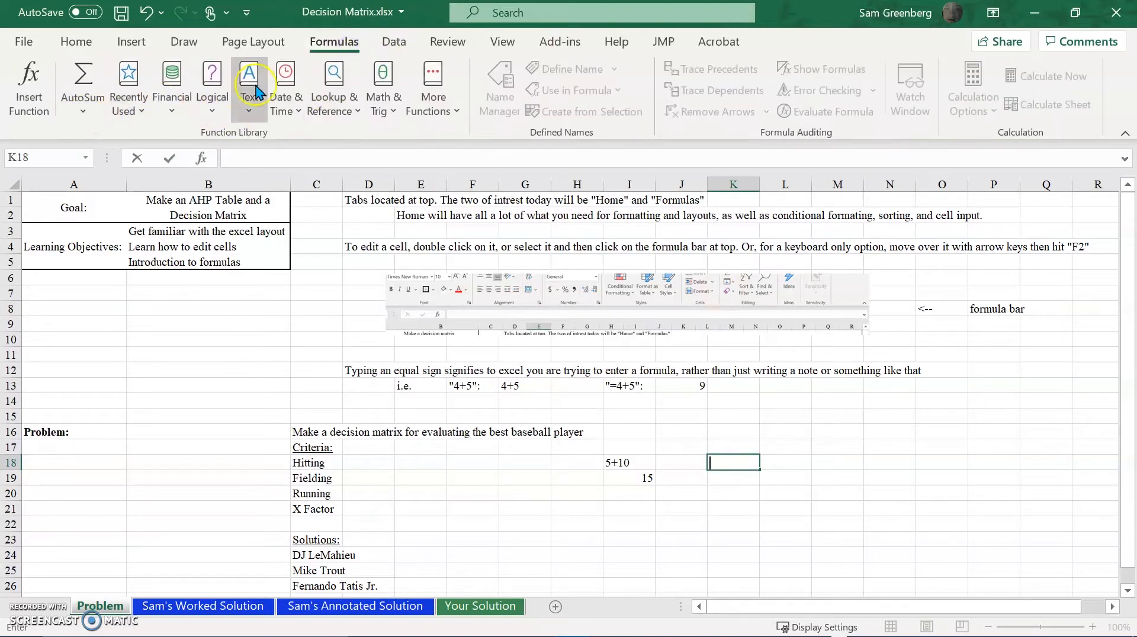
pyautogui.click(175, 105)
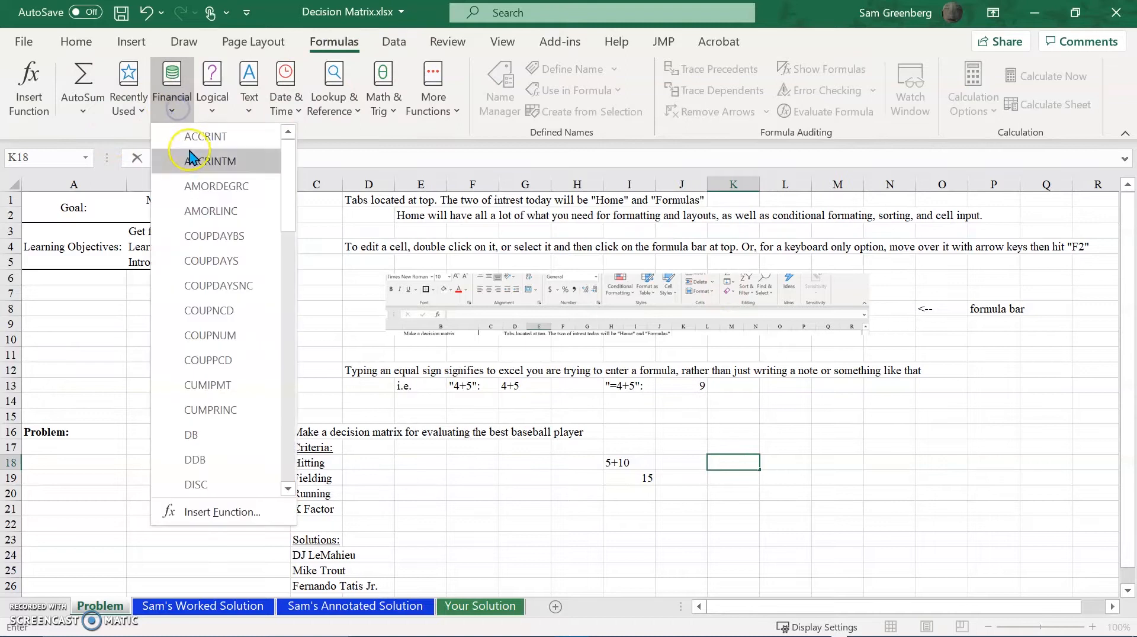
pyautogui.click(212, 102)
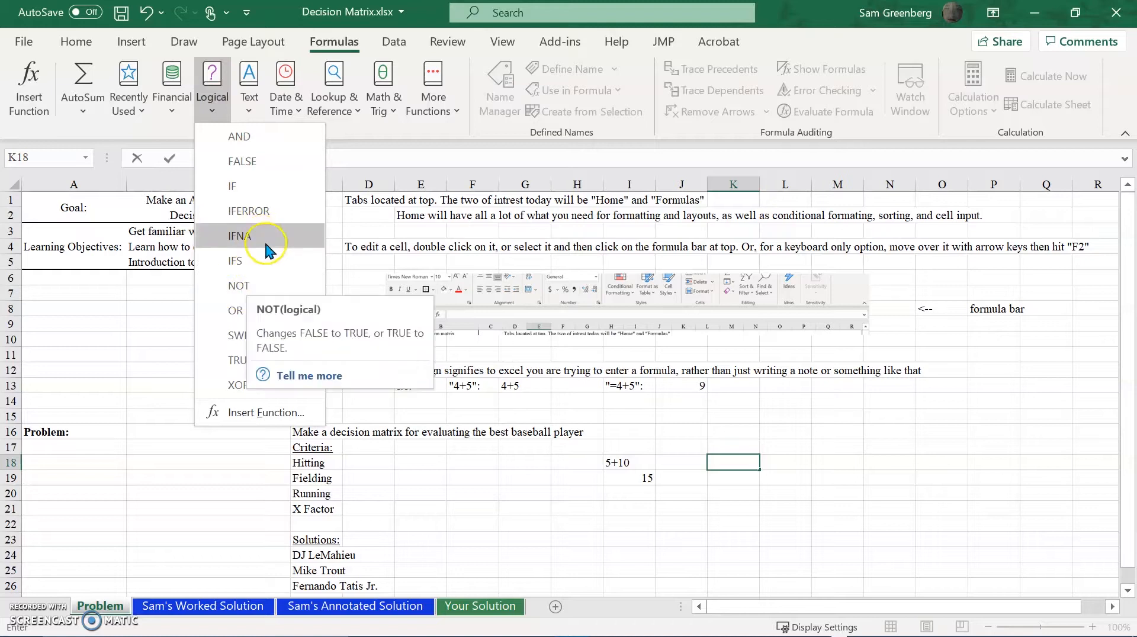
pyautogui.click(245, 118)
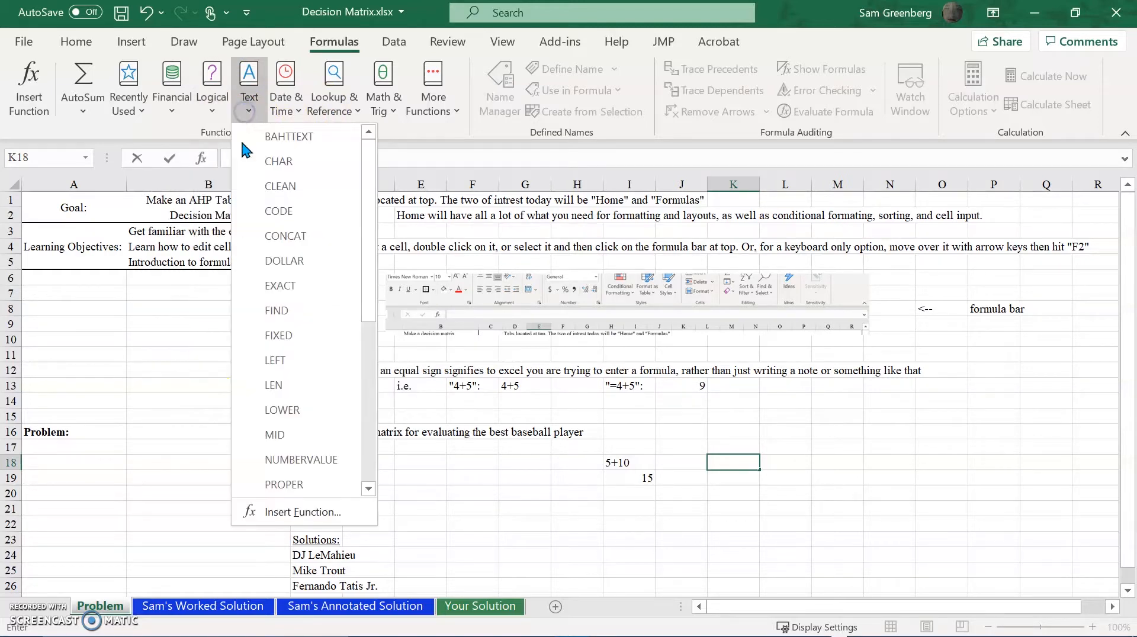
pyautogui.scroll(-4, 269, 367)
pyautogui.scroll(-1, 268, 372)
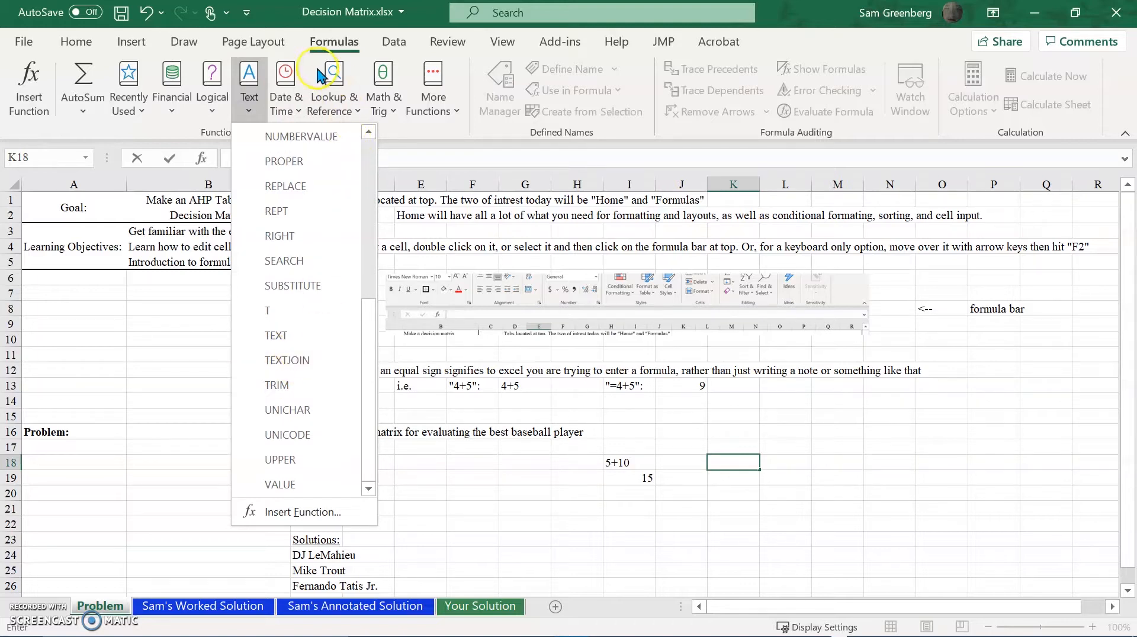
pyautogui.click(286, 98)
pyautogui.scroll(-3, 318, 200)
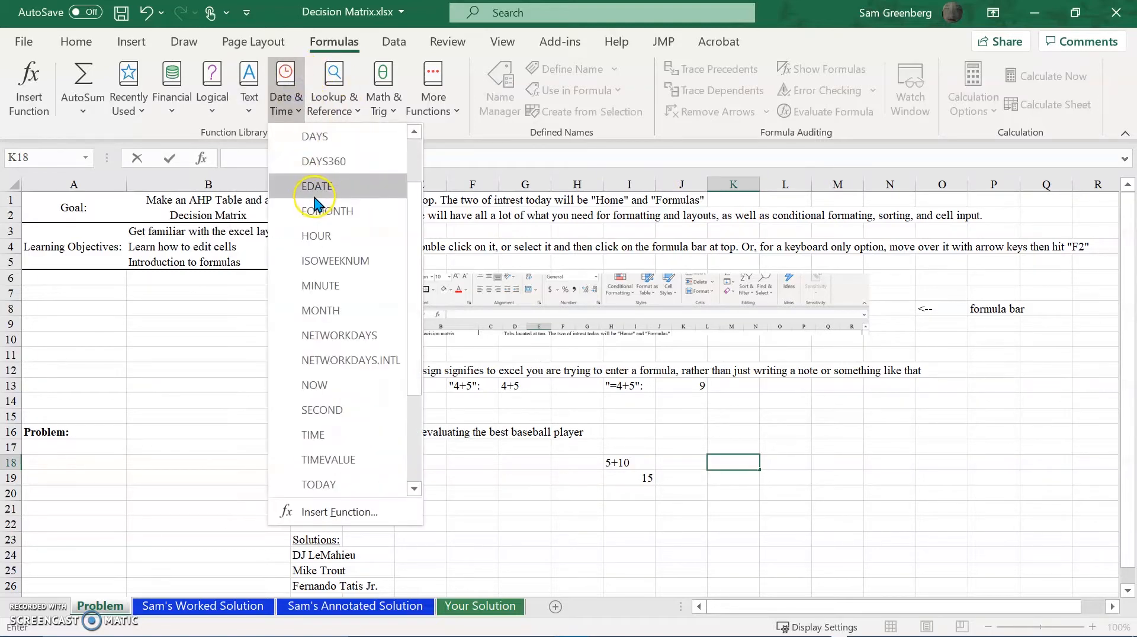
pyautogui.click(362, 104)
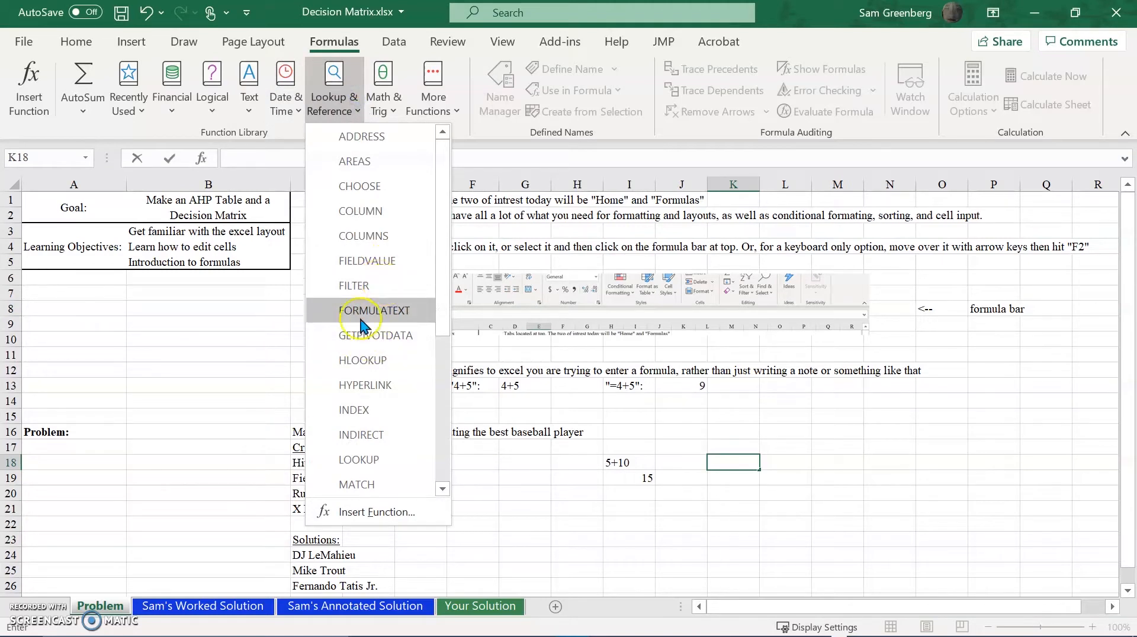
pyautogui.scroll(-4, 393, 231)
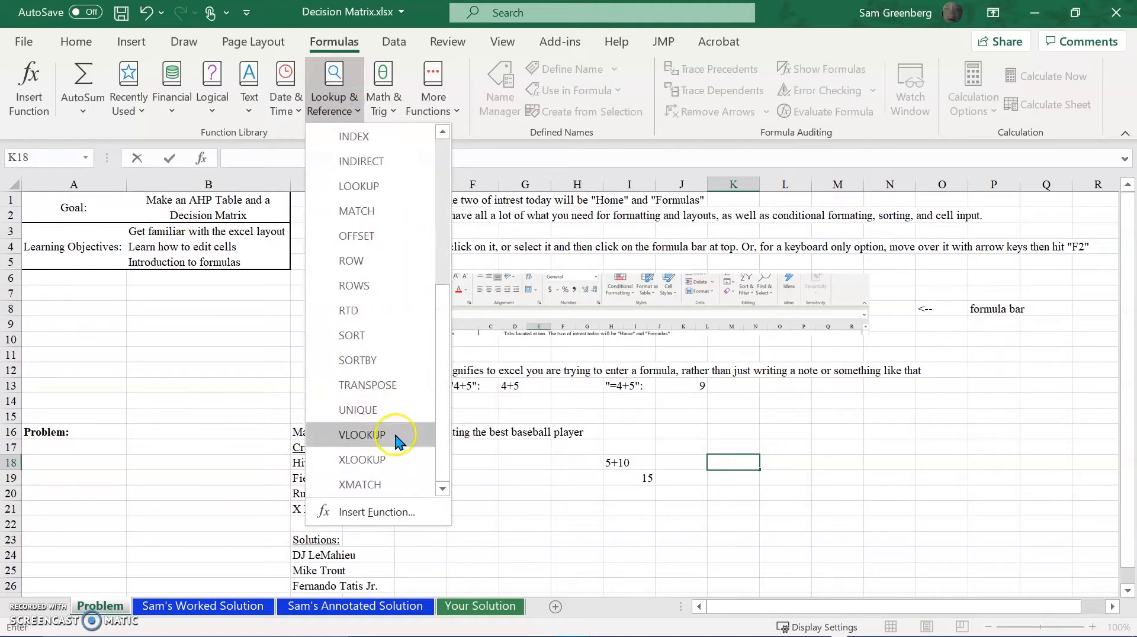
# Examine the Math & Trig functions and the additional Statistical and Engineering function categories.
pyautogui.click(383, 102)
pyautogui.click(384, 102)
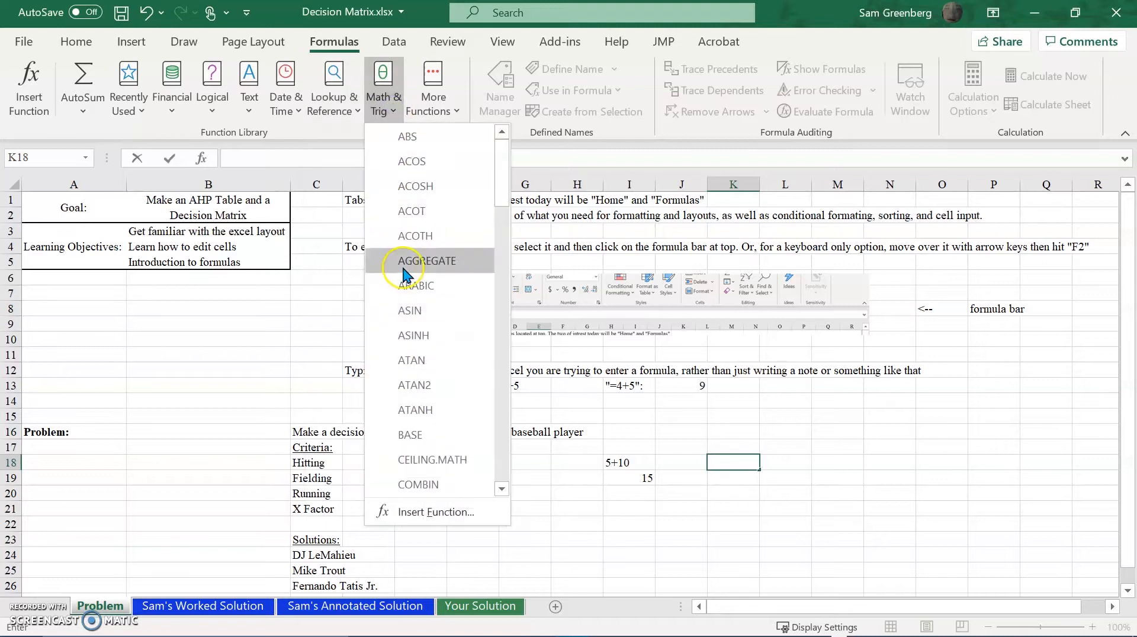
pyautogui.scroll(-2, 439, 252)
pyautogui.scroll(-14, 437, 251)
pyautogui.scroll(-2, 401, 335)
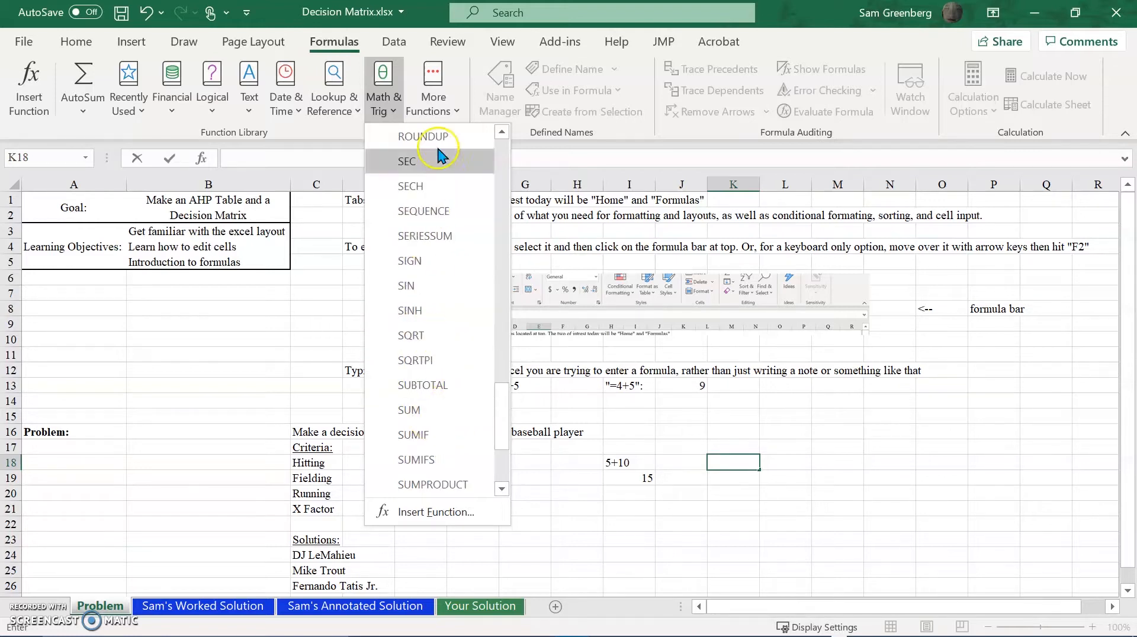
pyautogui.click(435, 95)
pyautogui.moveTo(459, 148)
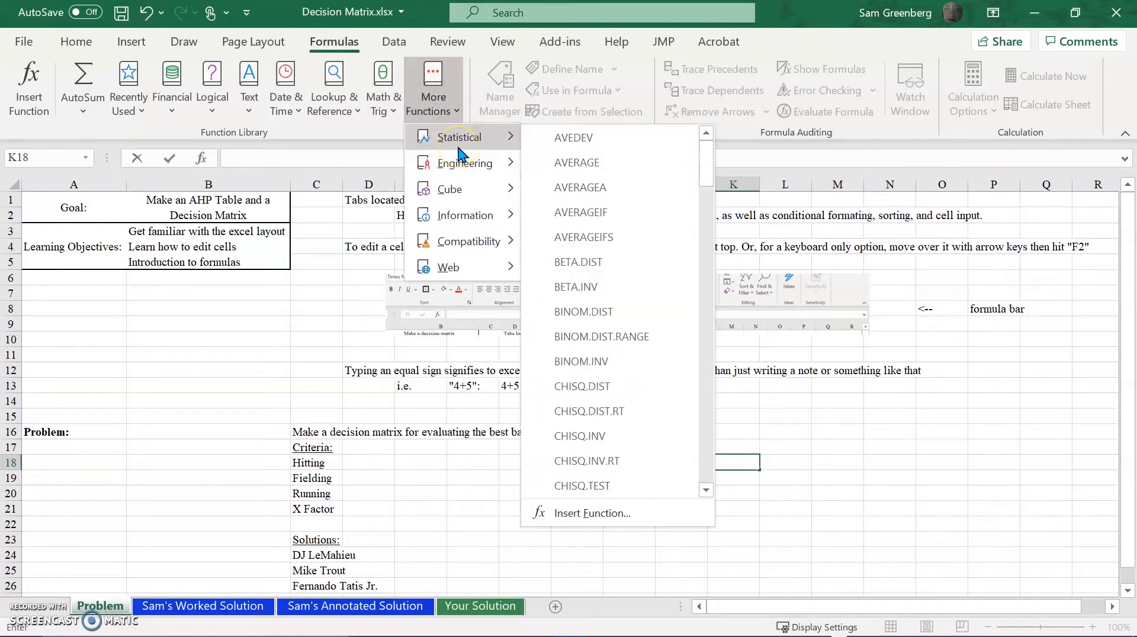
pyautogui.moveTo(502, 166)
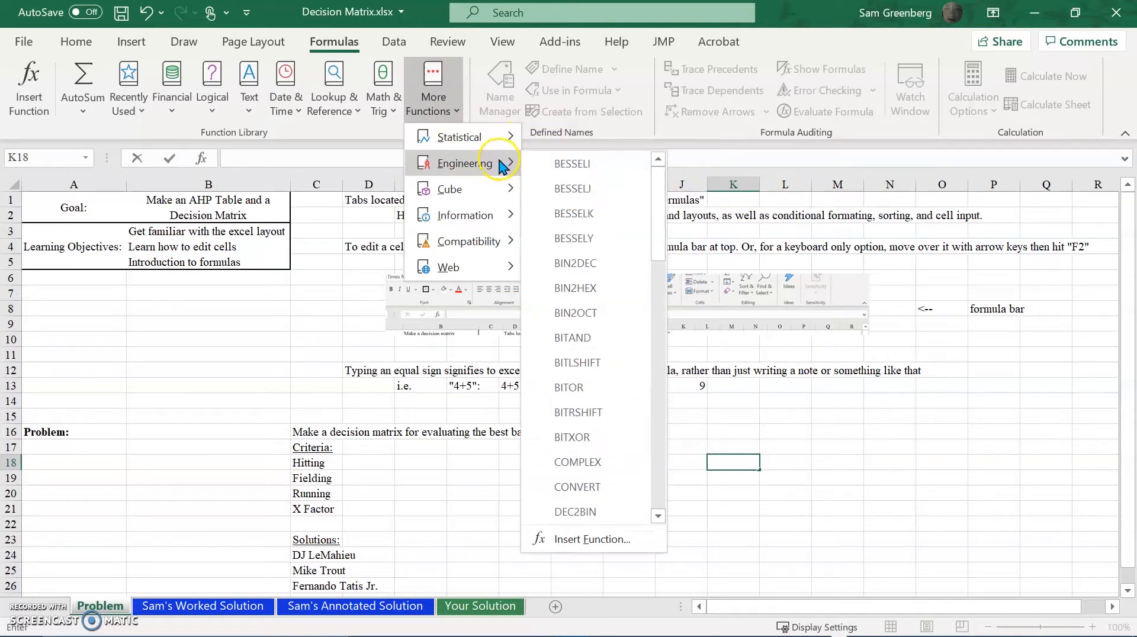
pyautogui.scroll(-11, 544, 220)
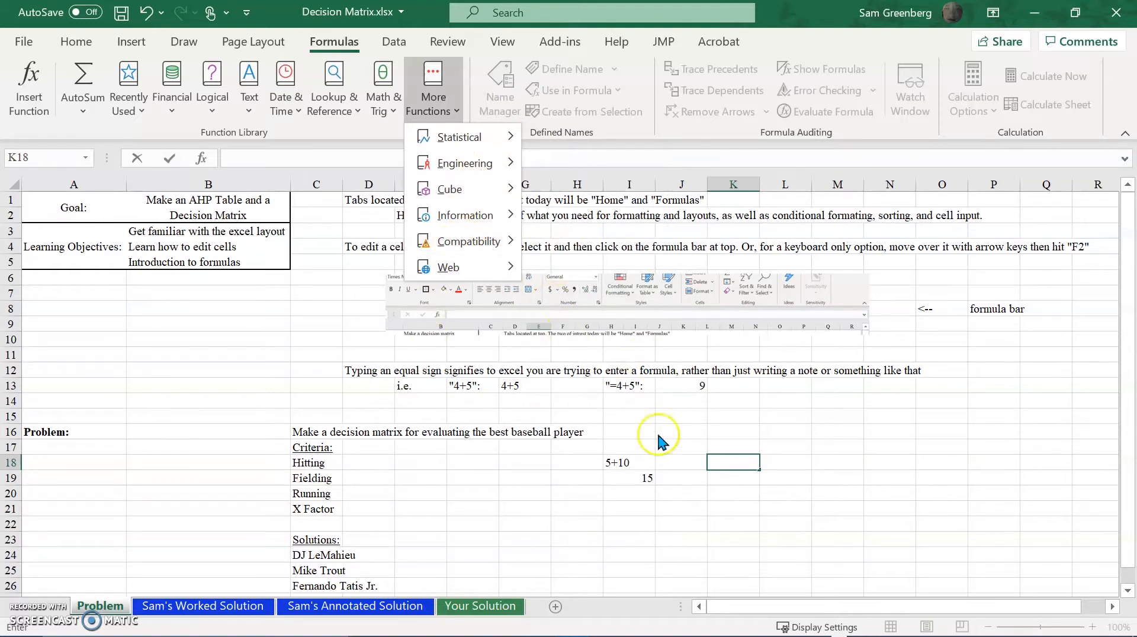
pyautogui.click(662, 442)
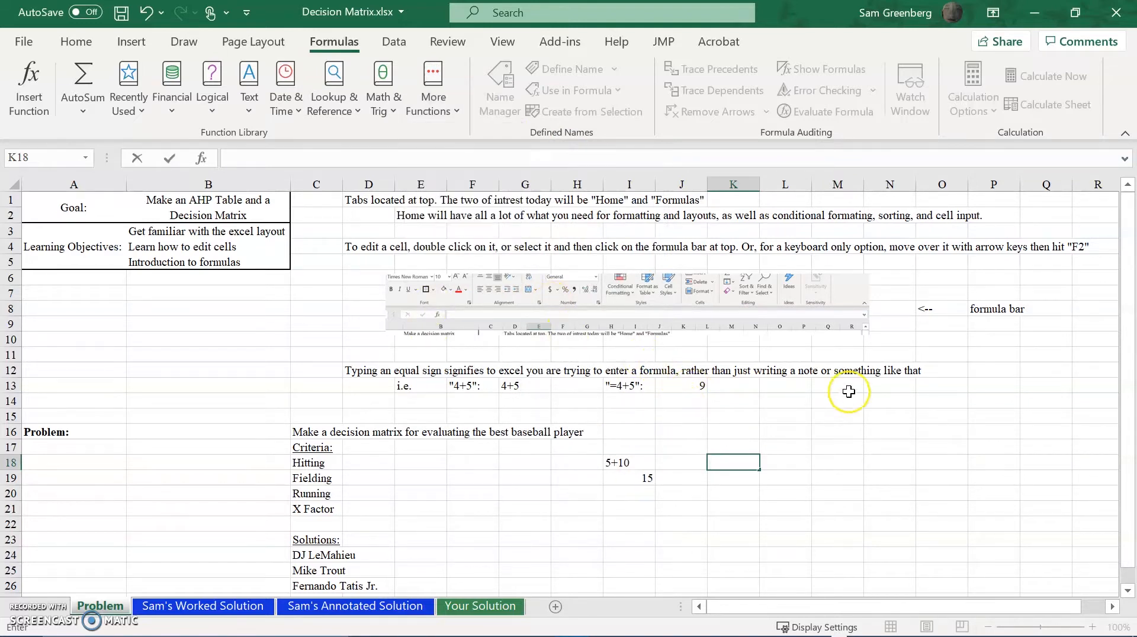
# Enter the text "=", including its quotation marks, in cell M13.
pyautogui.click(823, 389)
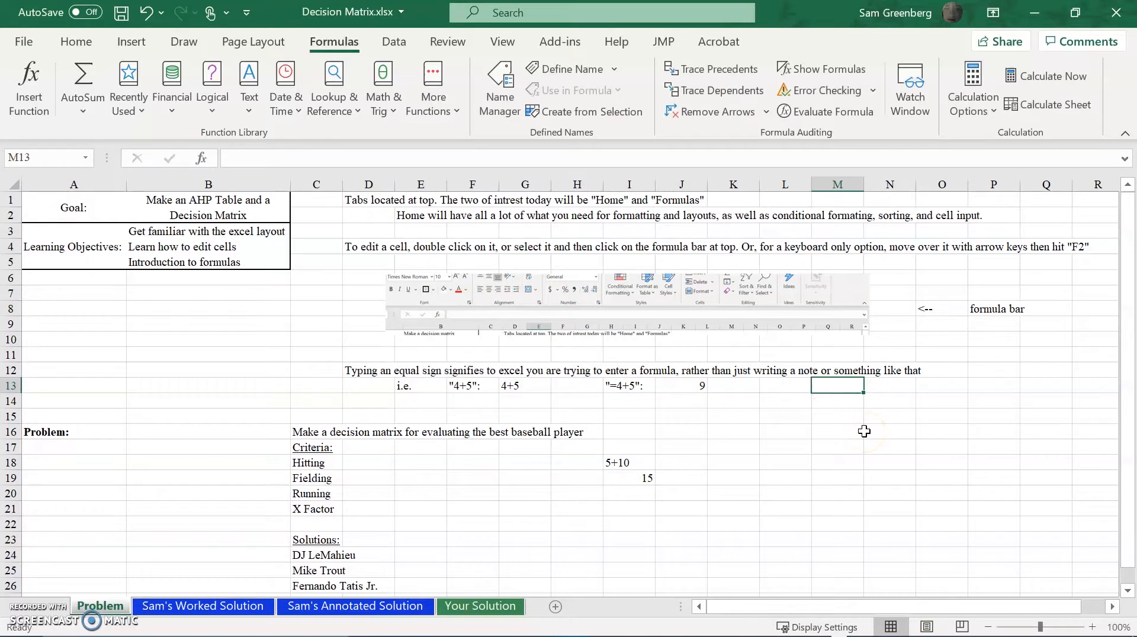
pyautogui.write('"=')
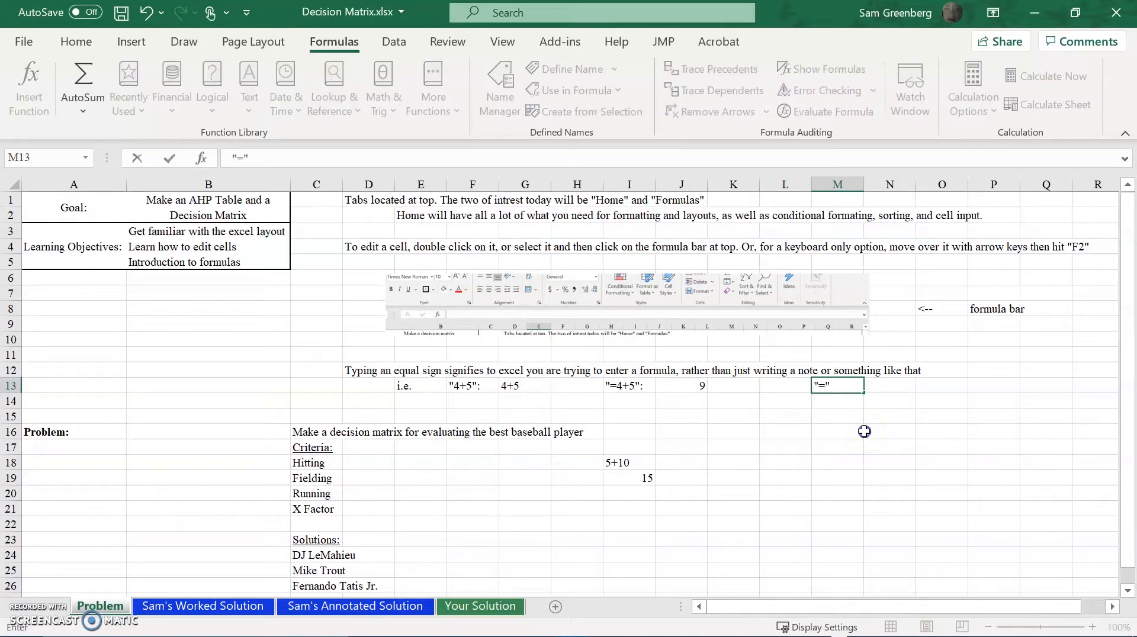
pyautogui.write('"')
pyautogui.click(865, 432)
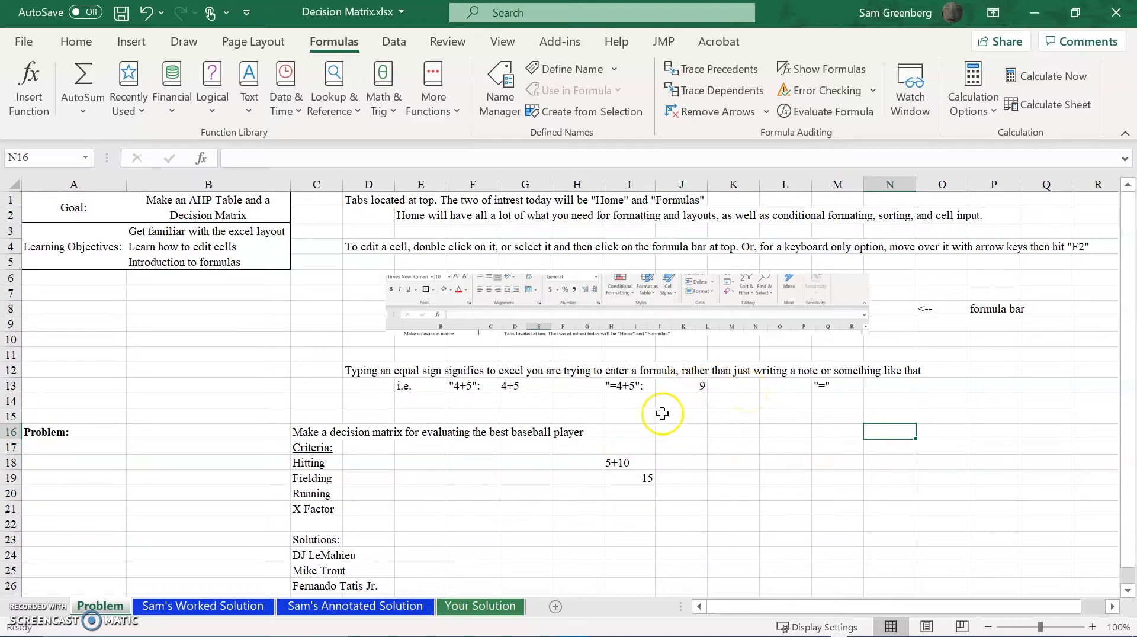
# Review the criteria listed for the baseball decision matrix, from Hitting in C18 to X Factor in C21.
pyautogui.scroll(-1, 497, 415)
pyautogui.keyDown('ctrl'); pyautogui.scroll(1, 485, 423); pyautogui.keyUp('ctrl')
pyautogui.keyDown('ctrl'); pyautogui.scroll(1, 485, 424); pyautogui.keyUp('ctrl')
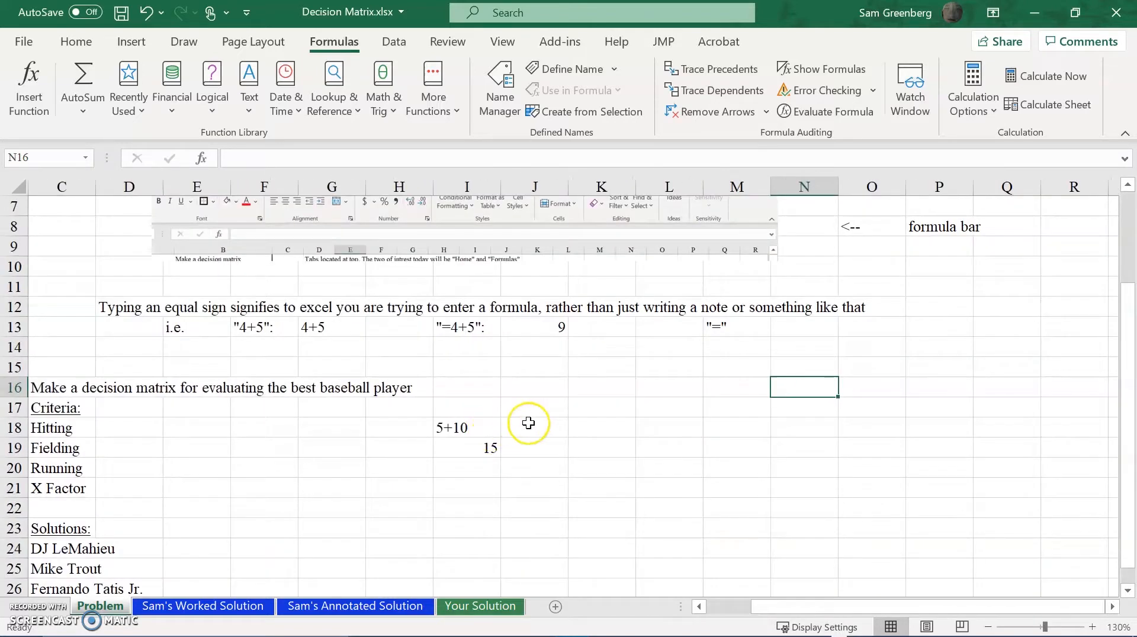
pyautogui.moveTo(939, 600); pyautogui.dragTo(857, 616)
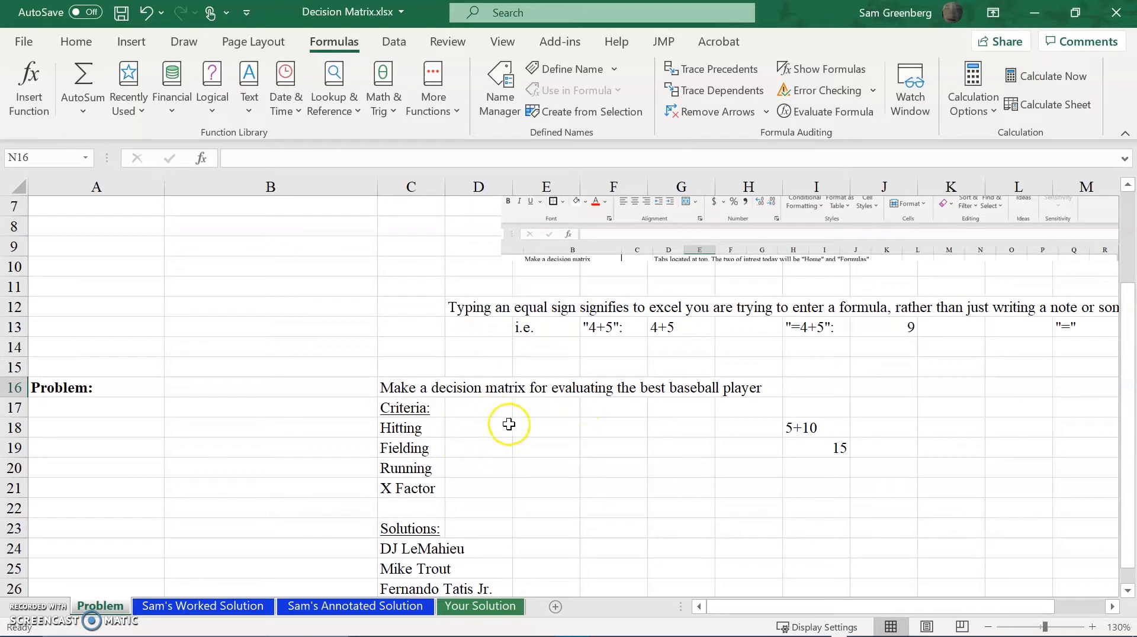
pyautogui.click(447, 432)
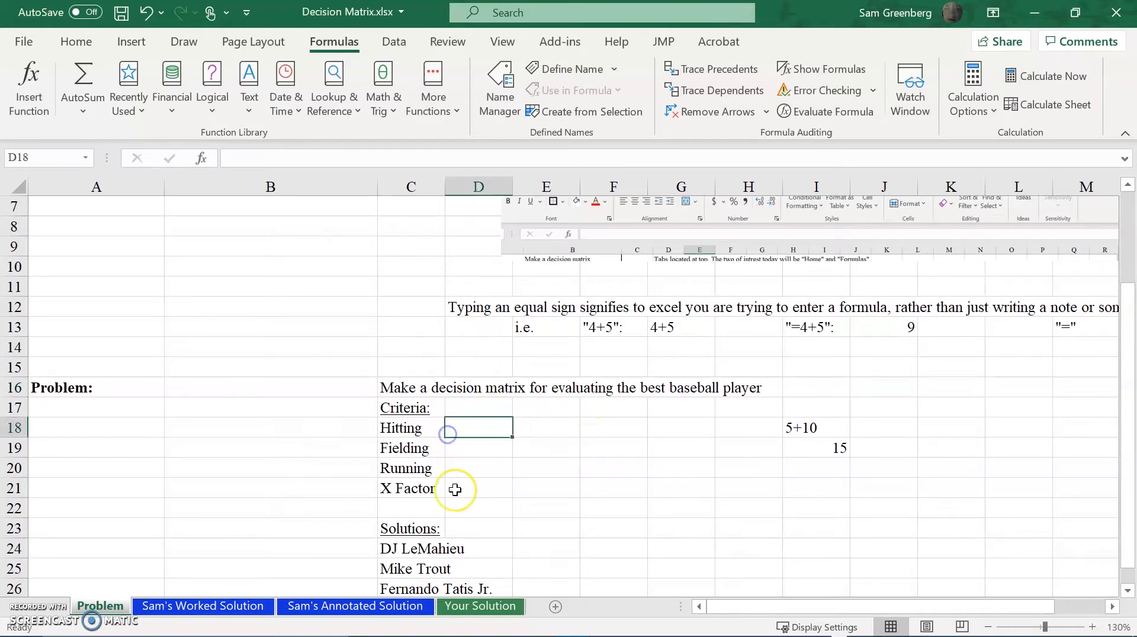
pyautogui.press('Left')
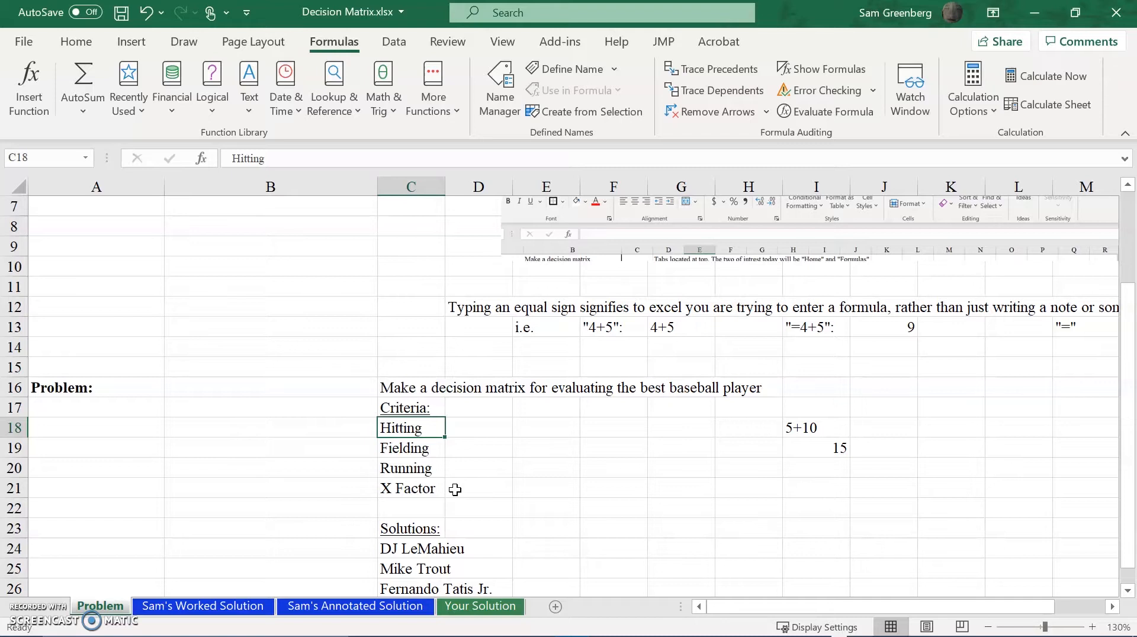
pyautogui.press('Down')
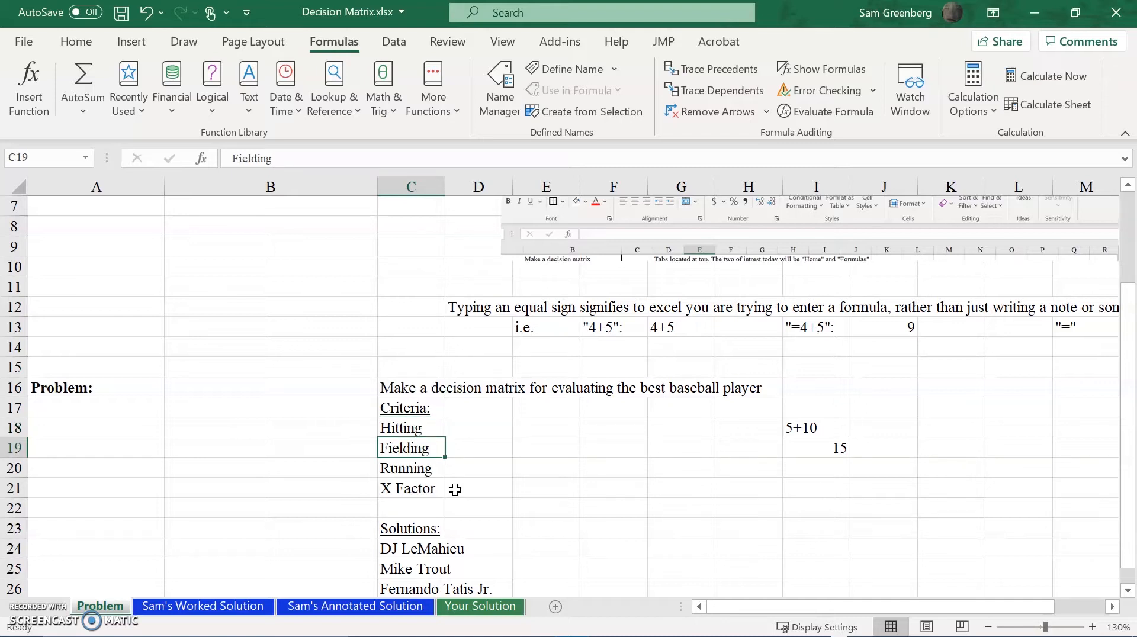
pyautogui.press('Up')
pyautogui.press('Down')
pyautogui.press('Down')
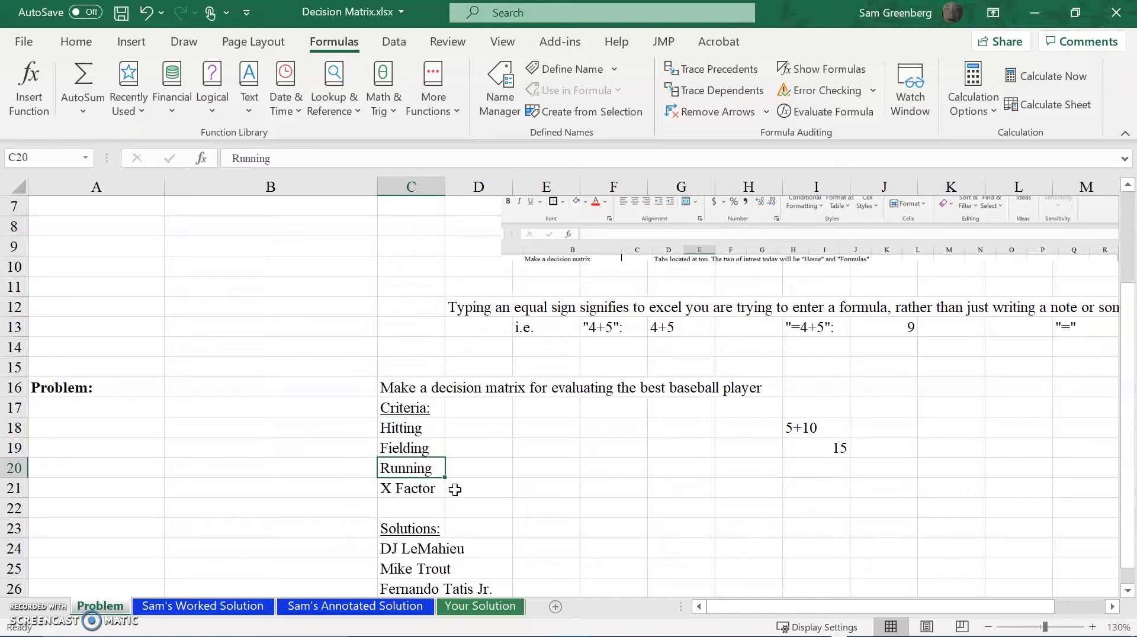
pyautogui.press('Down')
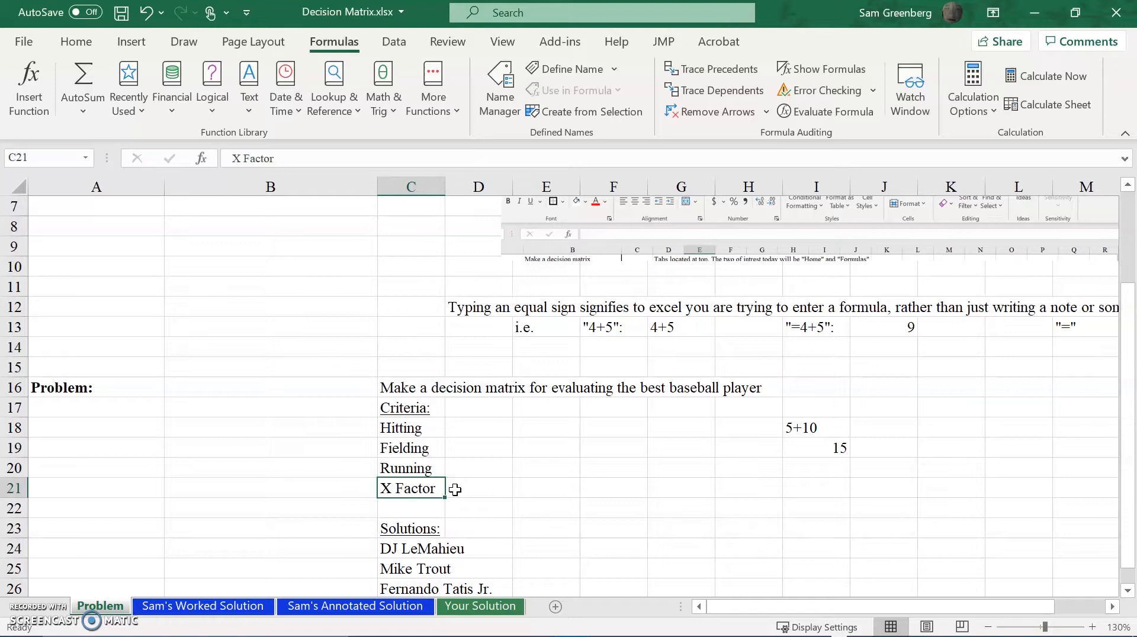
# Replace the heading above the player names in cell C23 with Options.
pyautogui.press('Down')
pyautogui.press('Down')
pyautogui.press('Down')
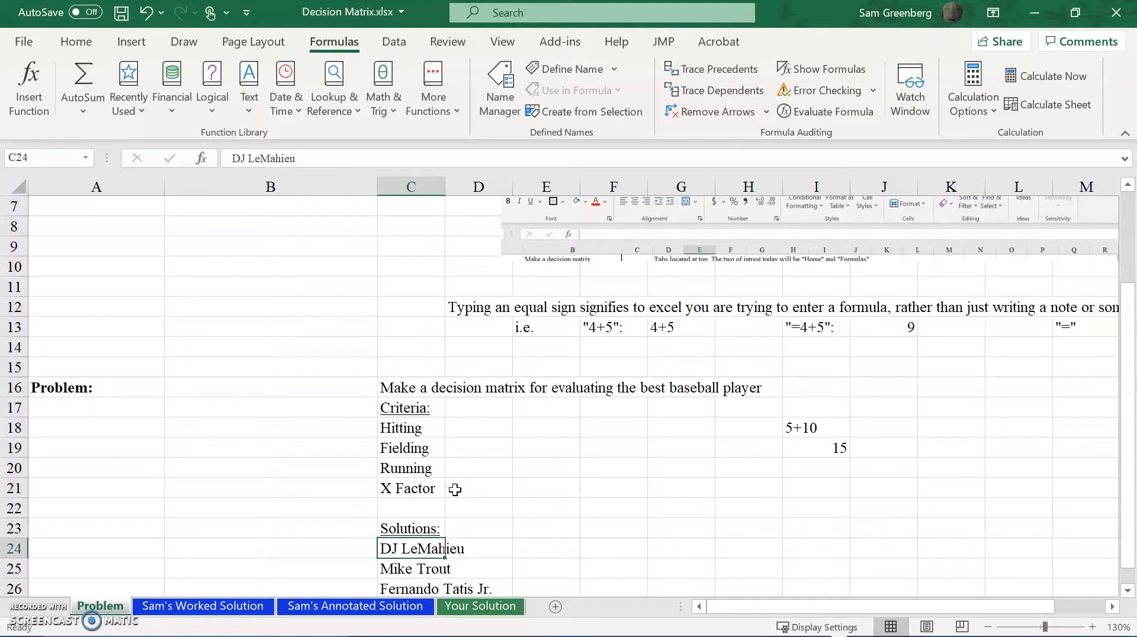
pyautogui.press('Up')
pyautogui.press('Up')
pyautogui.press('Up')
pyautogui.press('Up')
pyautogui.press('Up')
pyautogui.press('Up')
pyautogui.press('Down')
pyautogui.press('Down')
pyautogui.press('Down')
pyautogui.press('Down')
pyautogui.press('Down')
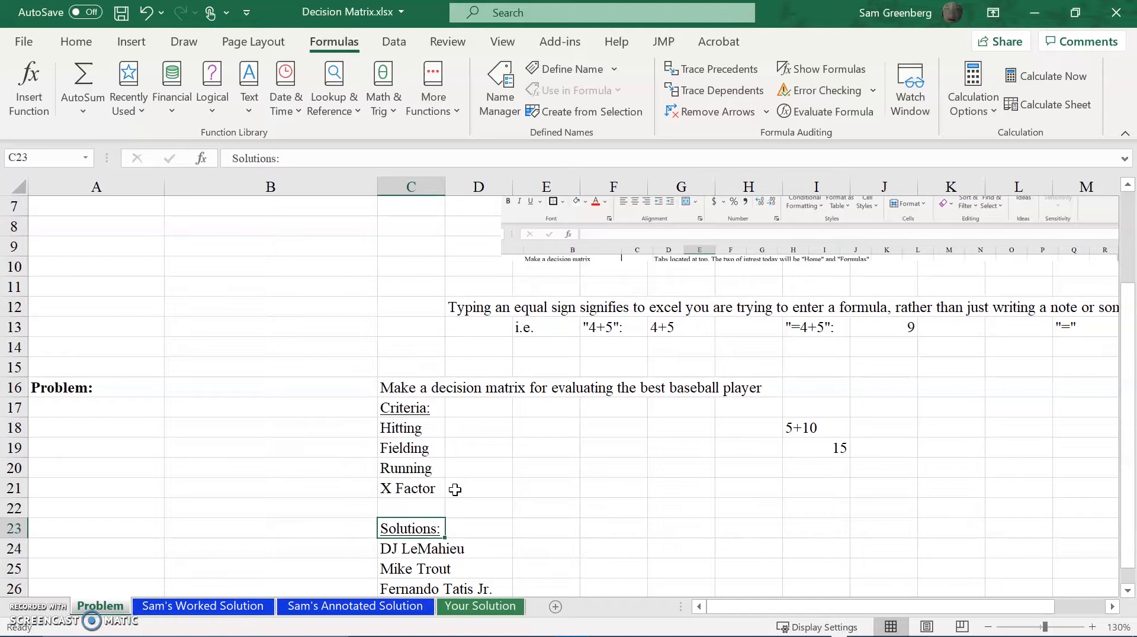
pyautogui.write('Optiuo')
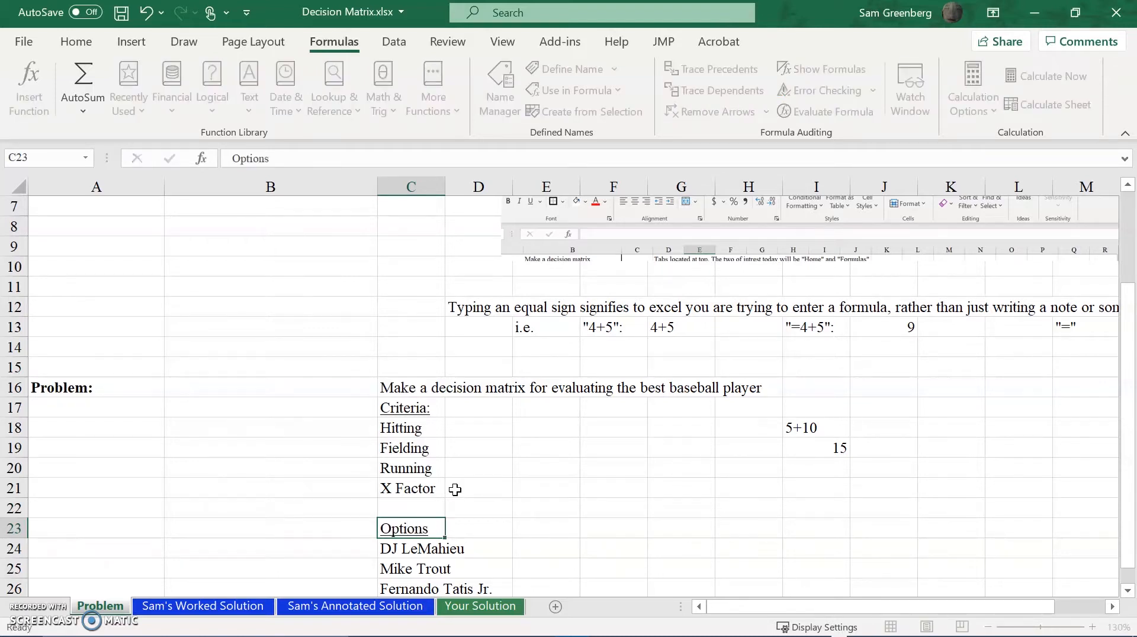
pyautogui.press('Down')
pyautogui.press('Down')
# Review the three baseball players listed under the heading in cells C24 to C26.
pyautogui.press('Up')
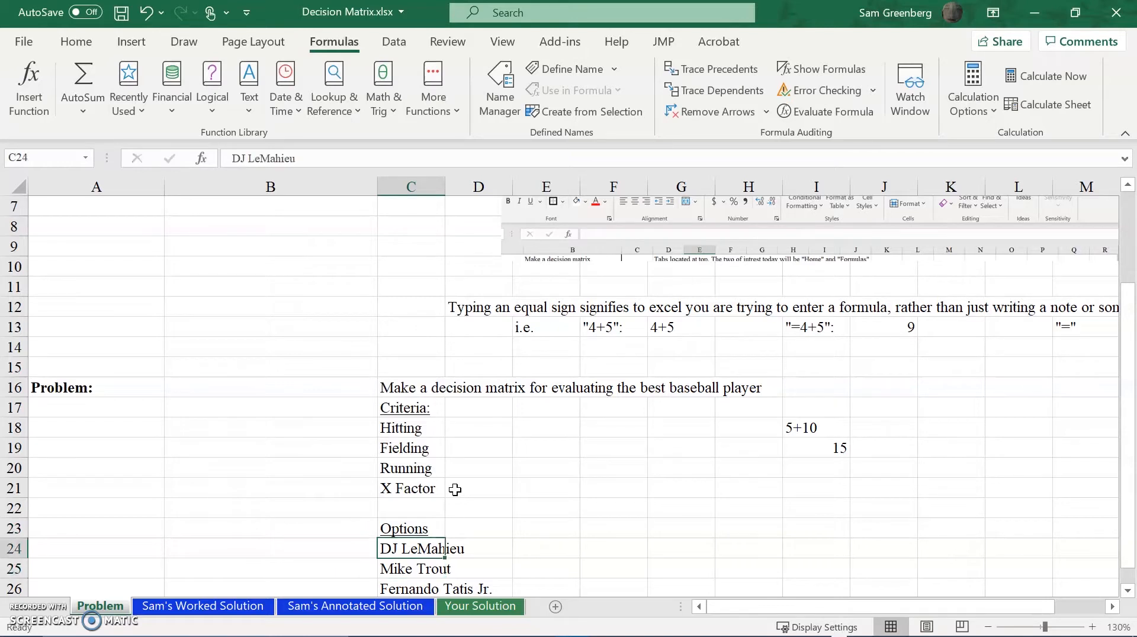
pyautogui.press('Down')
pyautogui.press('Down')
pyautogui.press('Down')
pyautogui.press('Up')
pyautogui.press('Up')
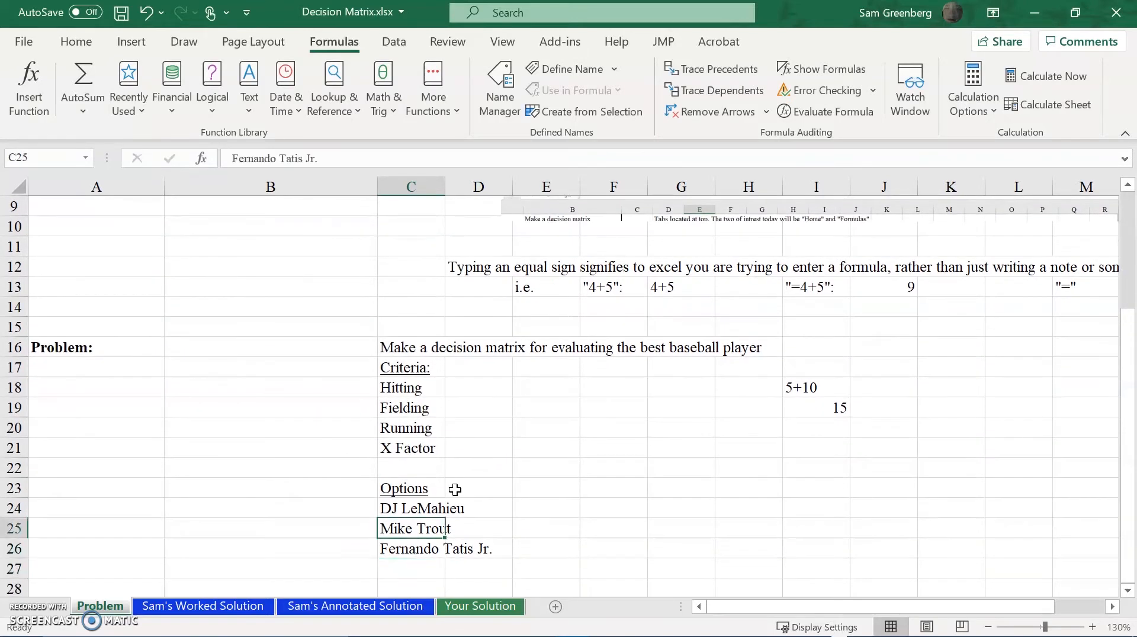
# Go through the player options in cells C24 to C26 once more, one cell at a time.
pyautogui.press('Up')
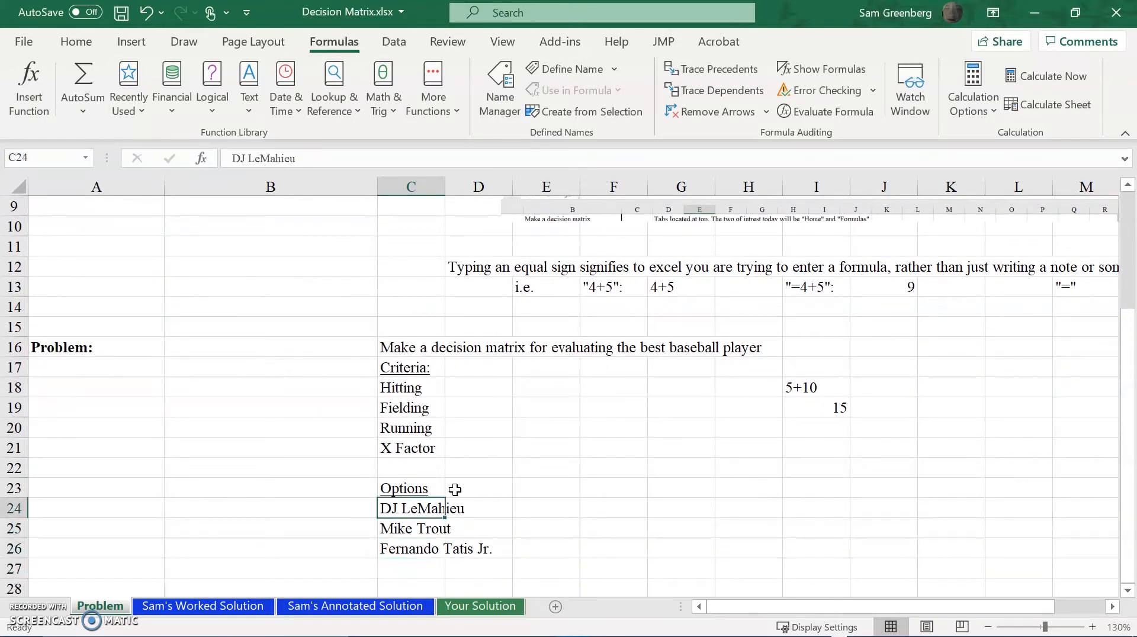
pyautogui.press('Down')
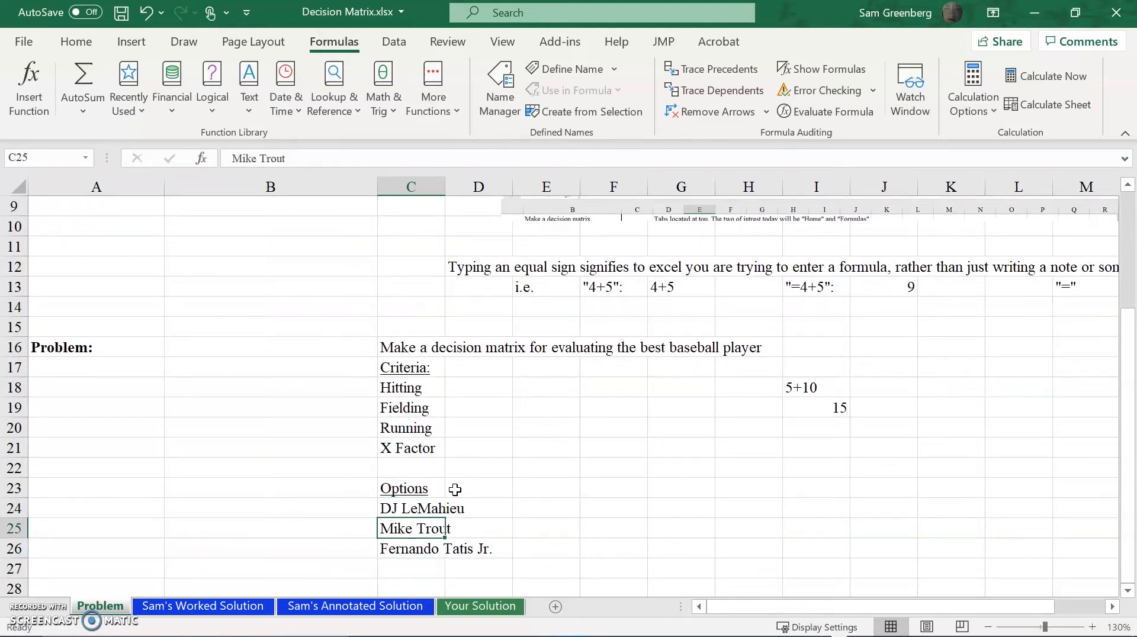
pyautogui.press('Down')
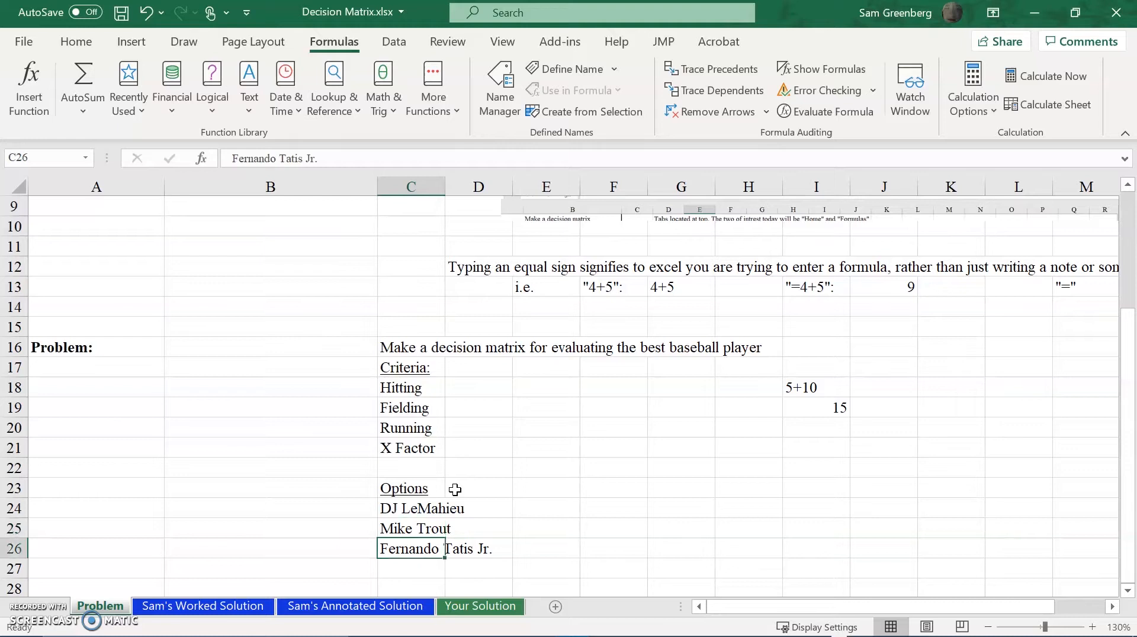
pyautogui.press('Right')
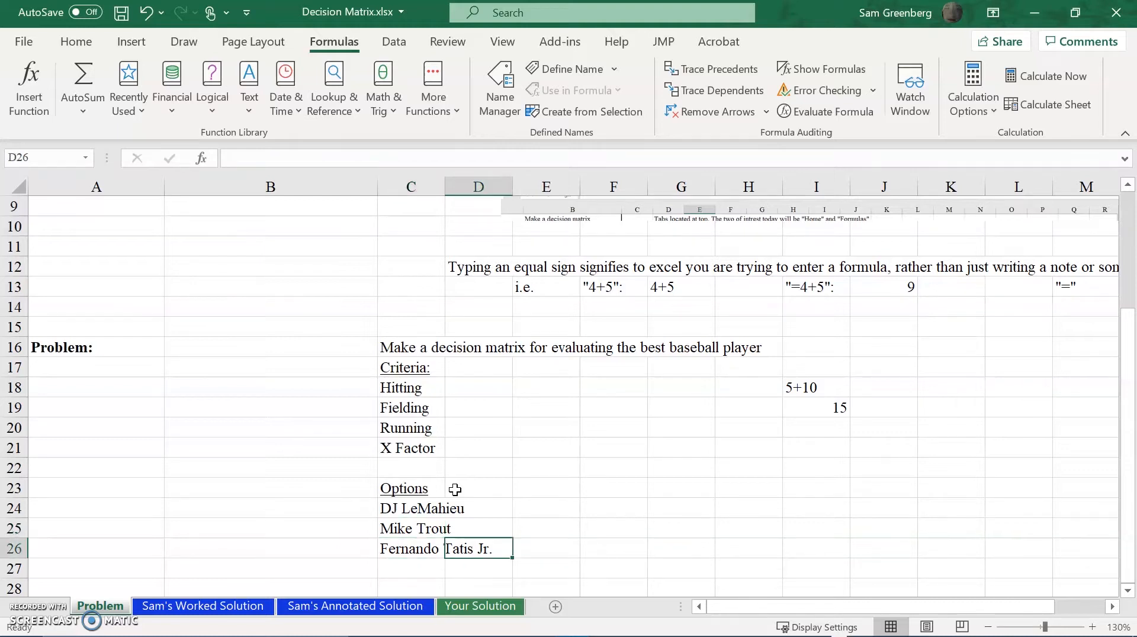
pyautogui.press('Left')
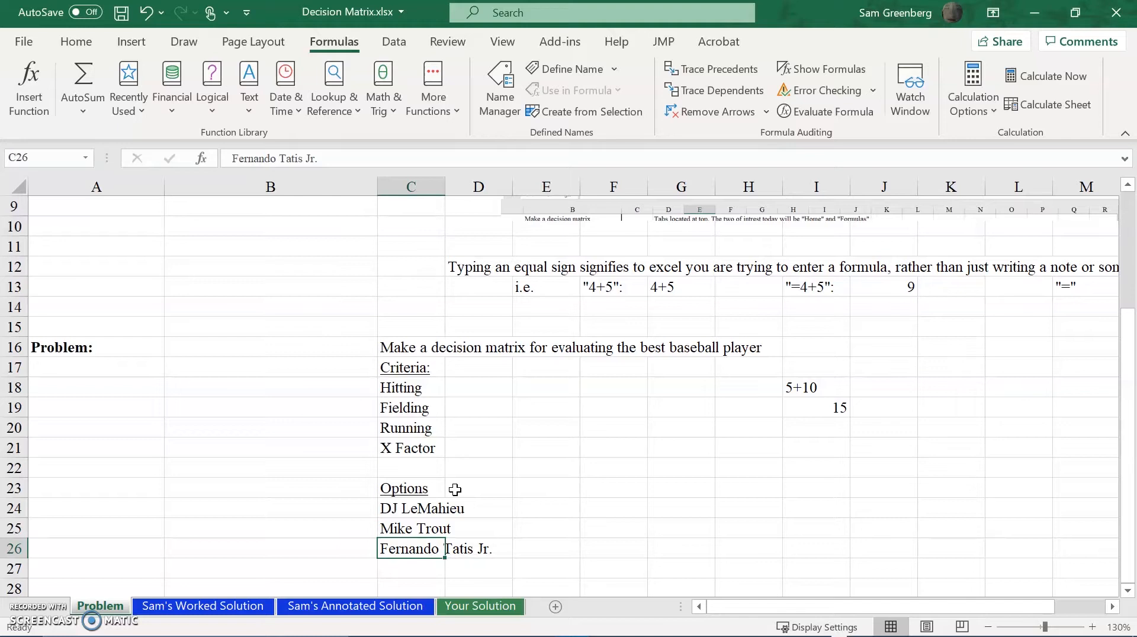
pyautogui.press('Down')
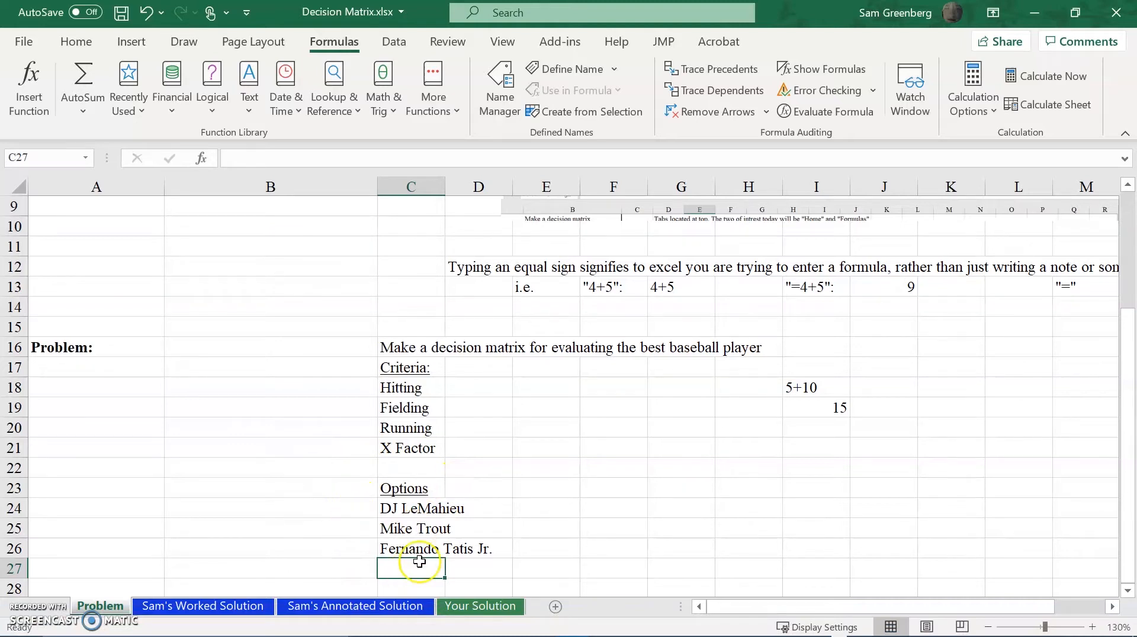
# Examine the general format of the AHP table and decision matrix on the Annotated Solution sheet.
pyautogui.click(324, 608)
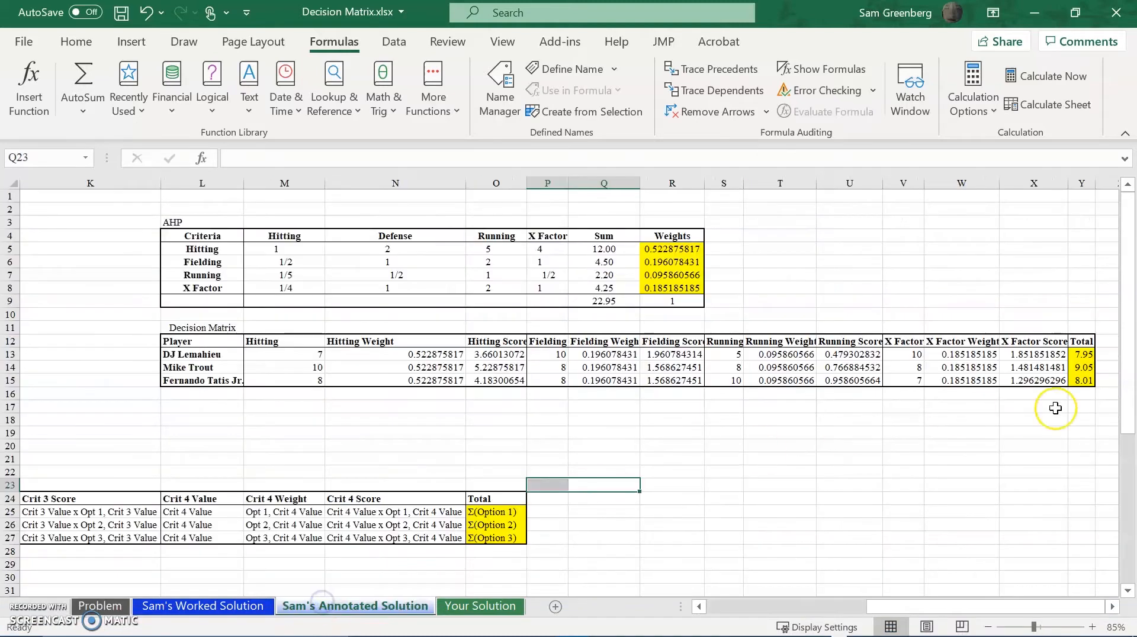
pyautogui.moveTo(912, 608); pyautogui.dragTo(641, 601)
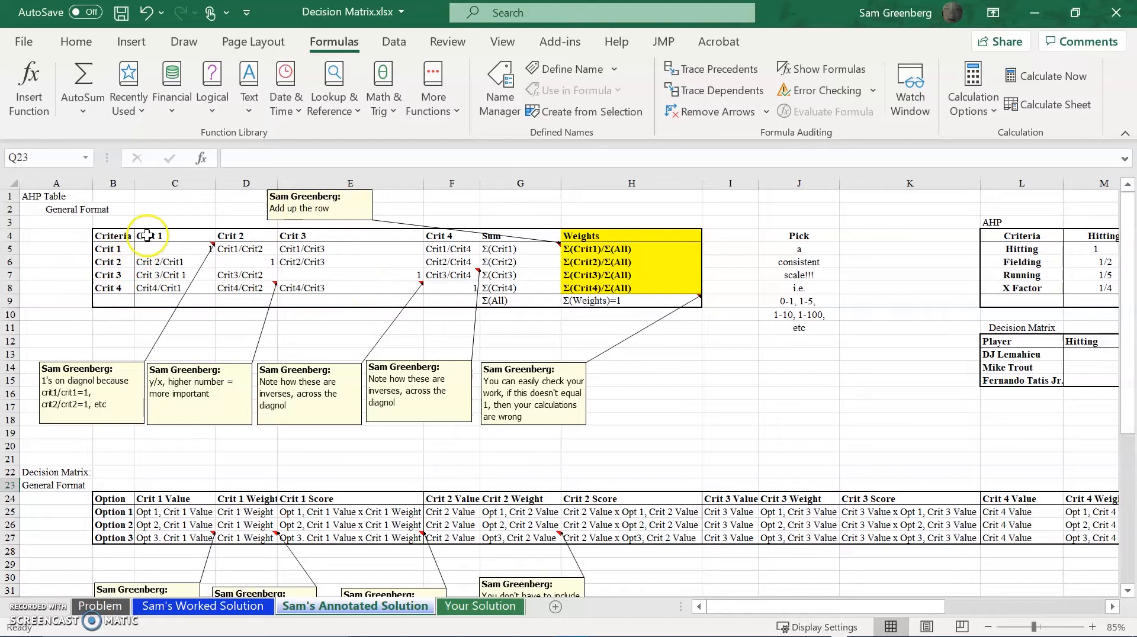
pyautogui.moveTo(743, 604); pyautogui.dragTo(714, 614)
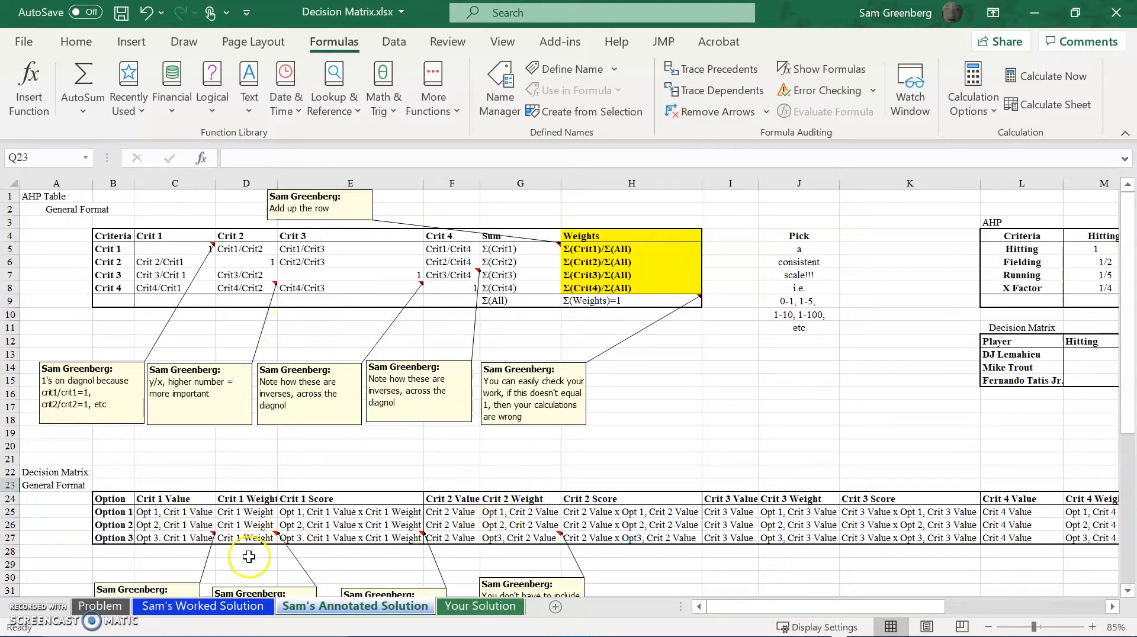
# Enter the title AHP Table in cell A2 of the Worked Solution sheet.
pyautogui.click(220, 607)
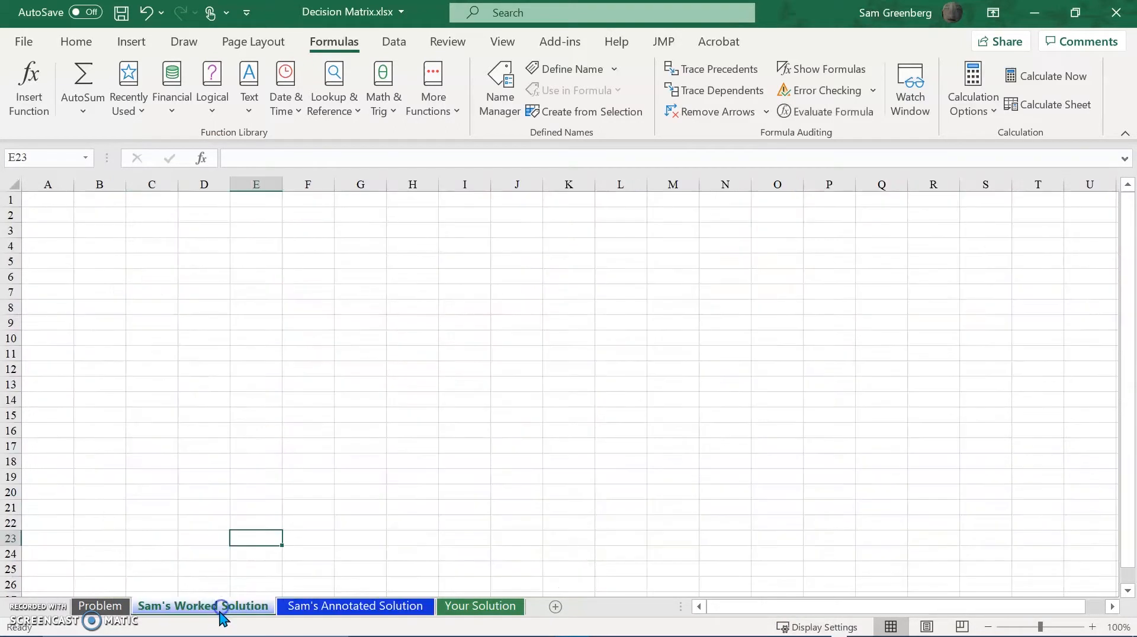
pyautogui.click(59, 213)
pyautogui.write('AHP')
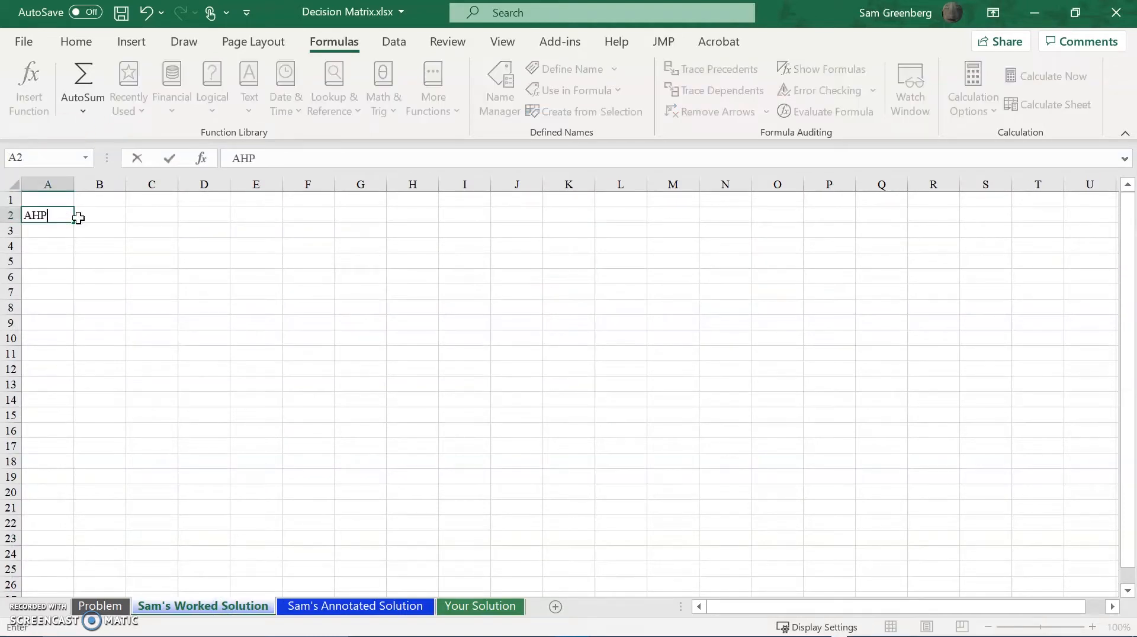
pyautogui.write(' Tab')
pyautogui.press('Return')
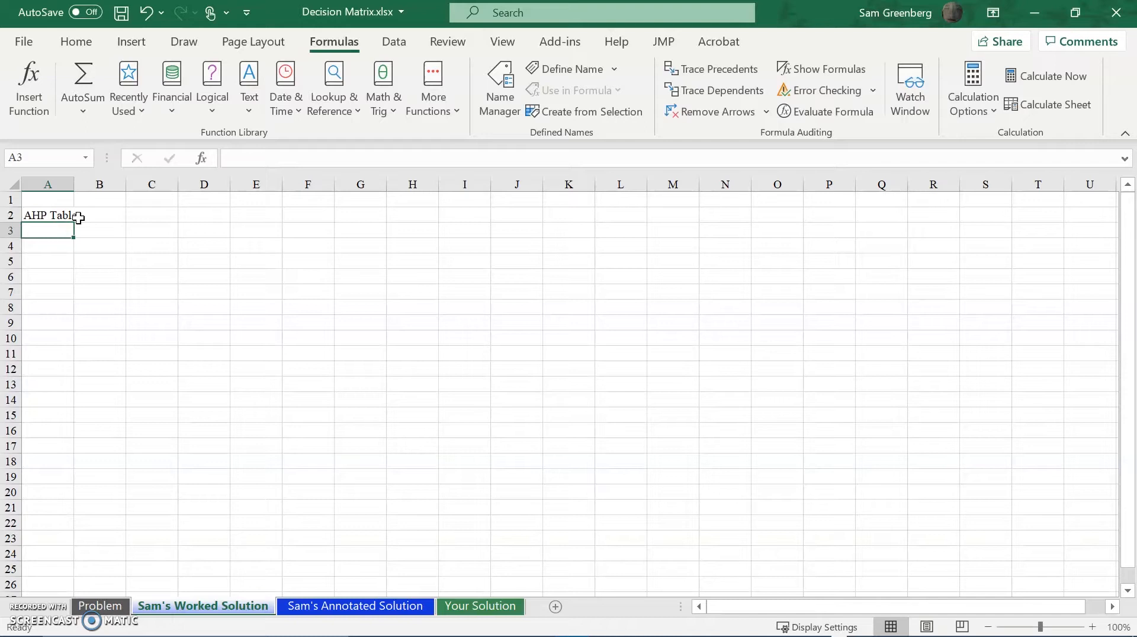
# Enter the heading Criteria in cell C2, in the same row as the AHP Table title.
pyautogui.press('Right')
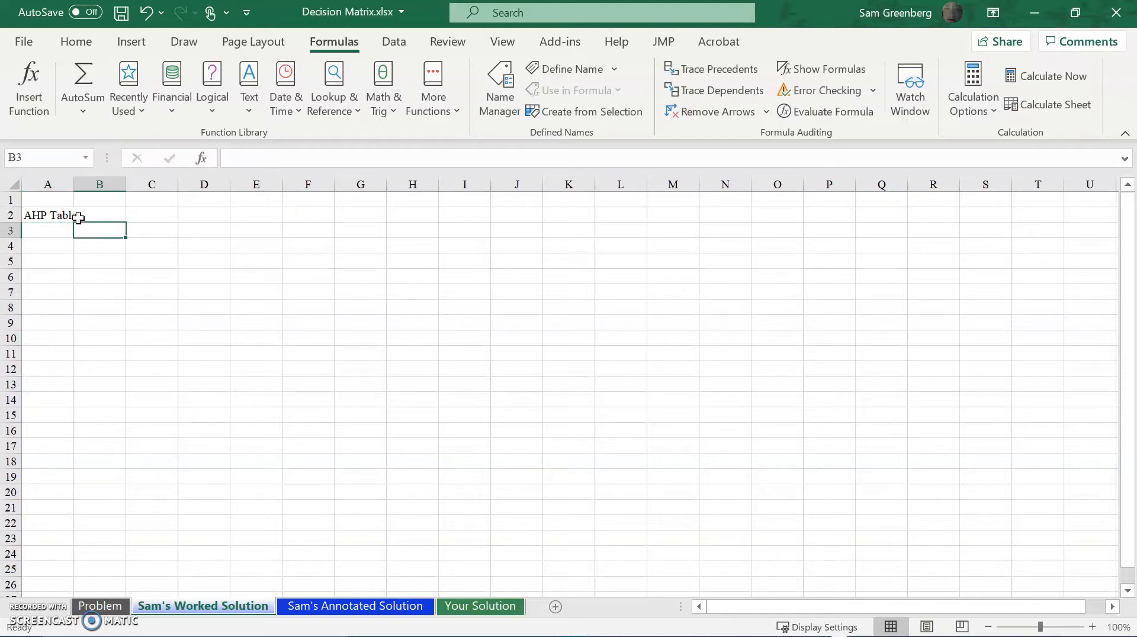
pyautogui.press('Right')
pyautogui.press('Up')
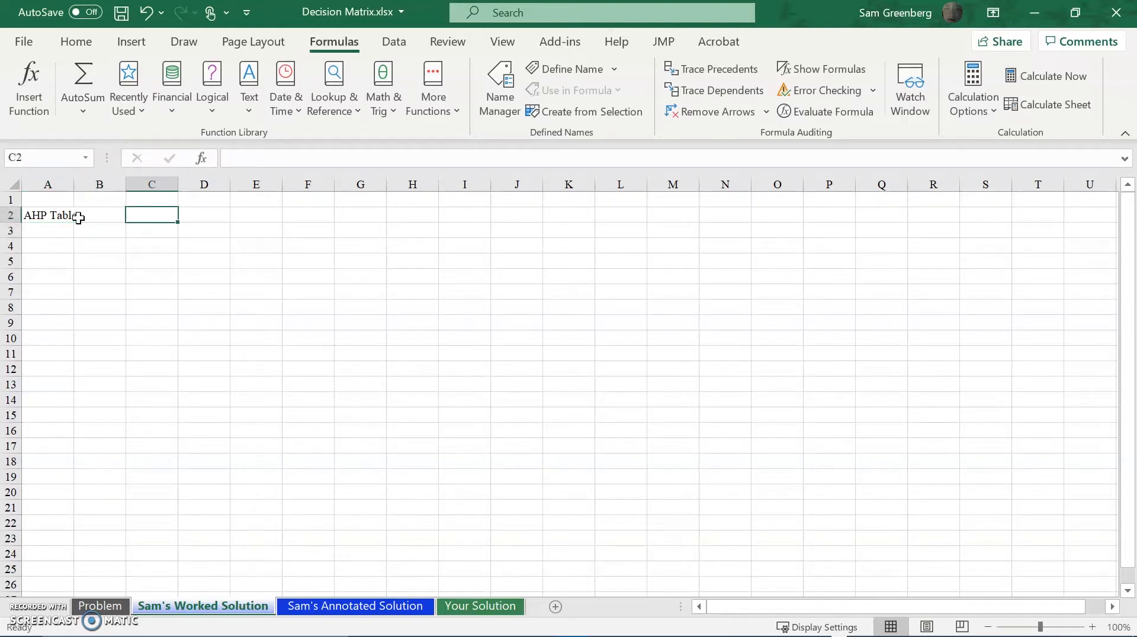
pyautogui.write('Criteria')
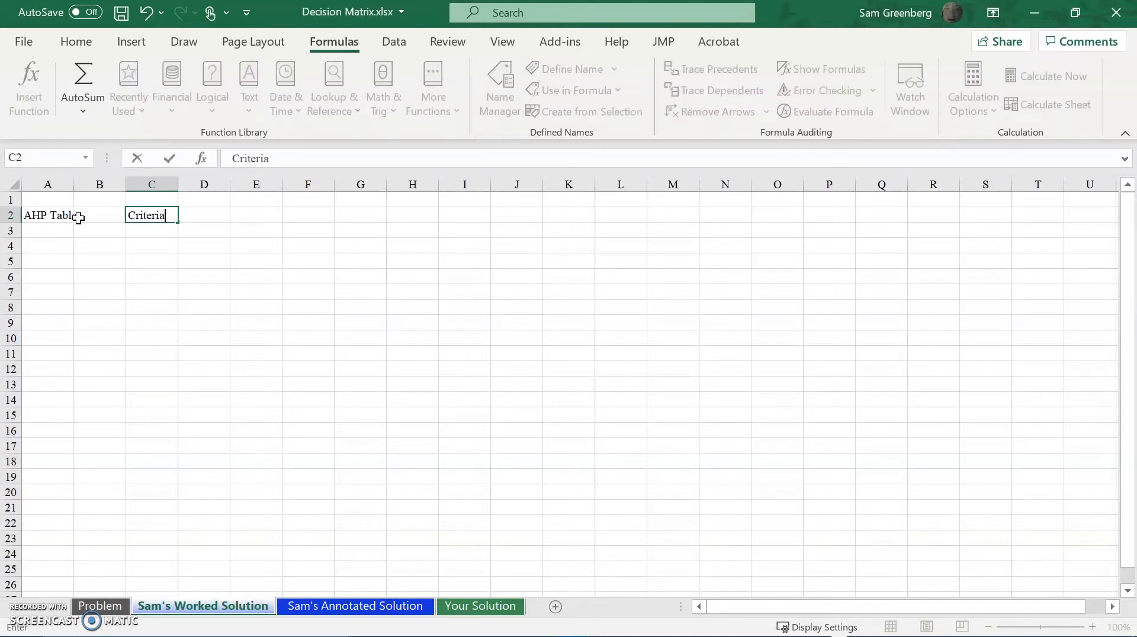
pyautogui.press('Right')
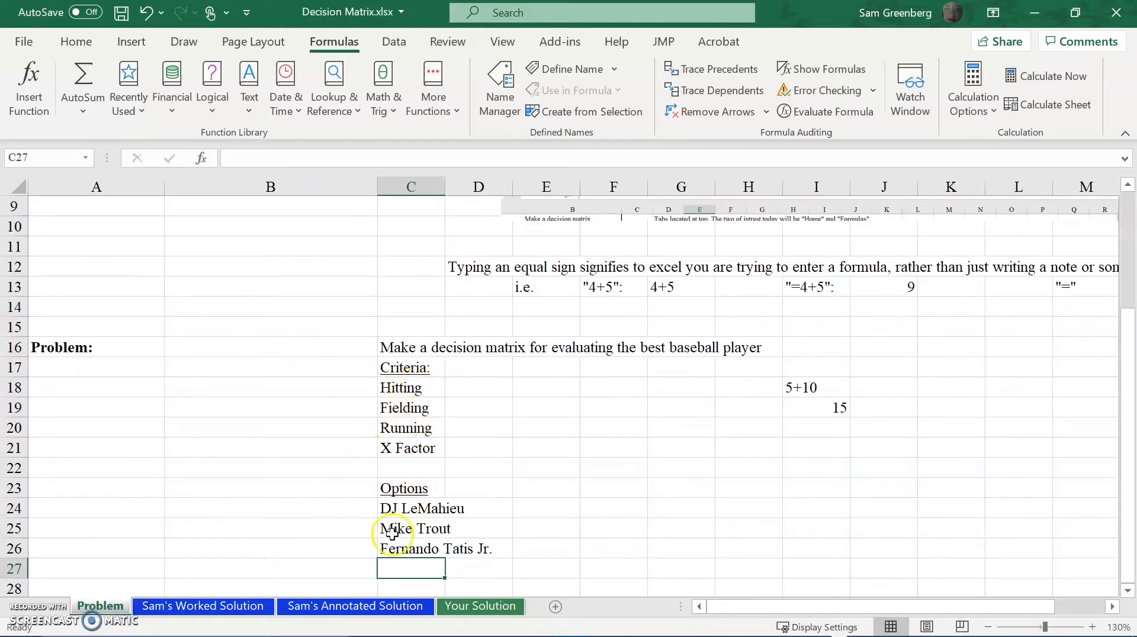
# Enter Hitting, Fielding, Running and X Factor as column headings in cells D2 to G2 of the Worked Solution sheet.
pyautogui.click(249, 612)
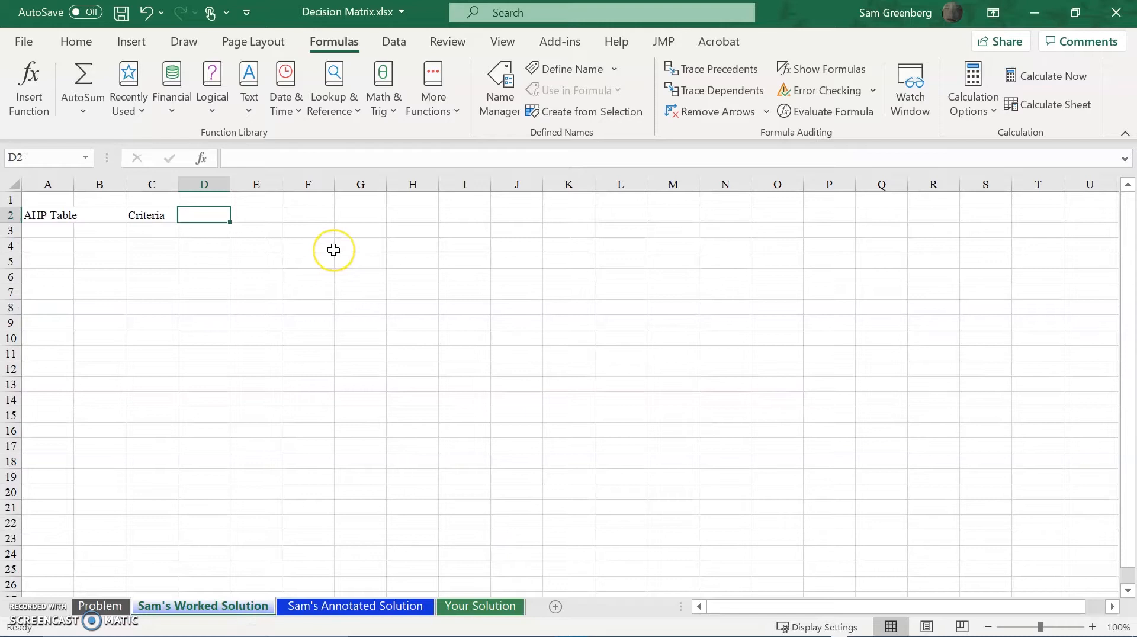
pyautogui.write('Hitting')
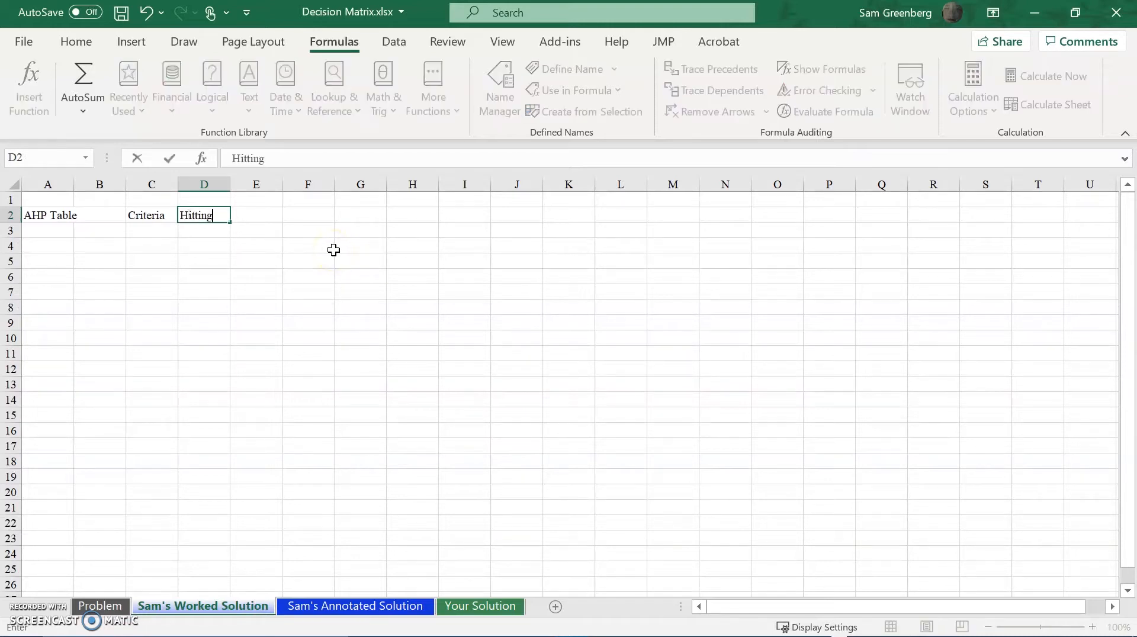
pyautogui.press('Tab')
pyautogui.write('Fielding')
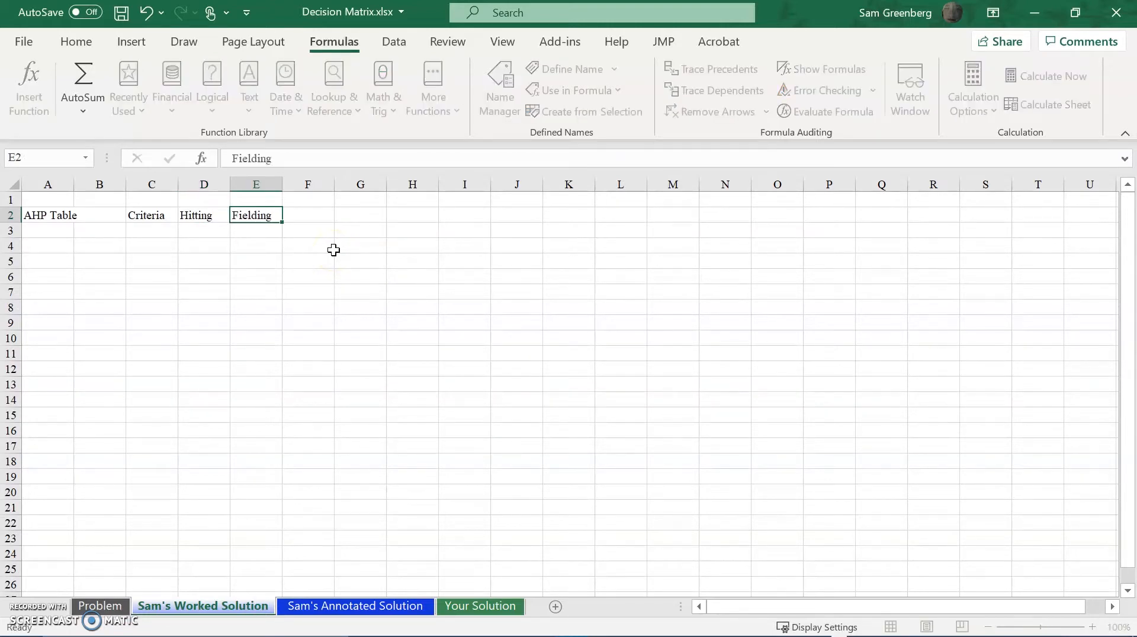
pyautogui.press('Tab')
pyautogui.write('Running')
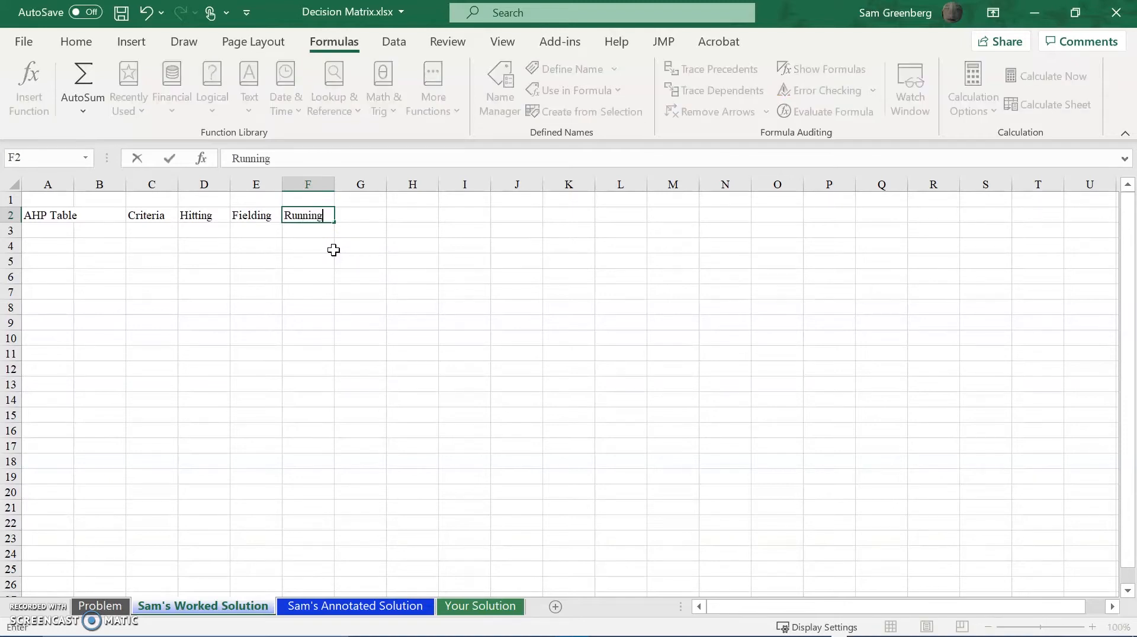
pyautogui.press('Tab')
pyautogui.write('X Fa')
pyautogui.write('ce')
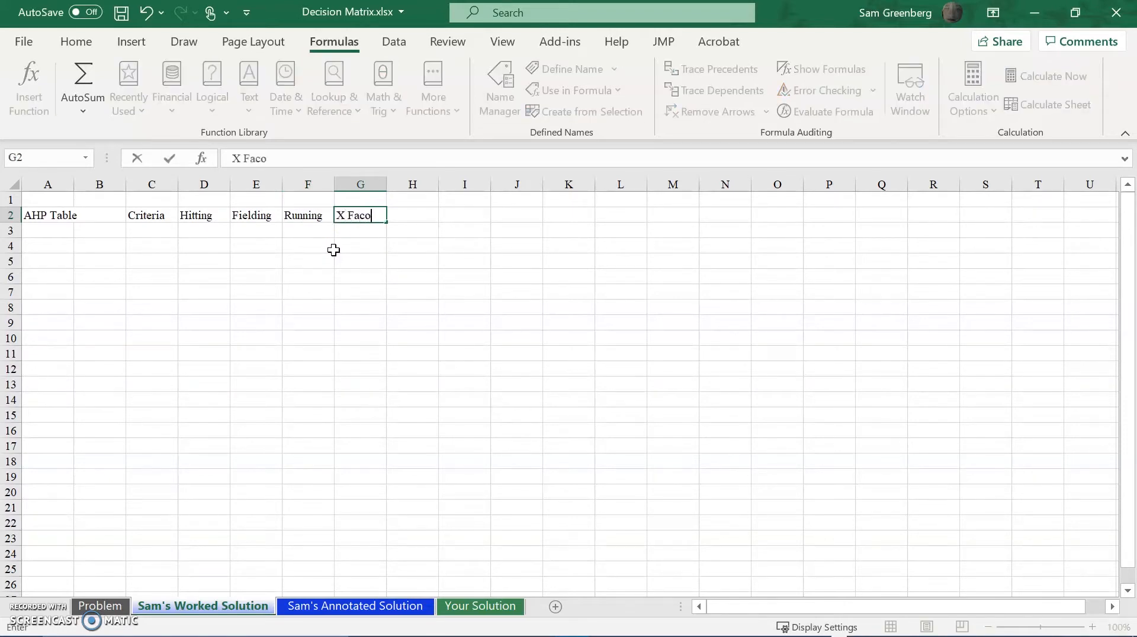
pyautogui.press('BackSpace')
pyautogui.write('tor')
pyautogui.press('Tab')
# Copy the four criteria headings in D2 to G2 and paste them starting at cell C3.
pyautogui.press('Left')
pyautogui.hotkey('shift', 'Left')
pyautogui.hotkey('shift', 'Left')
pyautogui.hotkey('shift', 'Left')
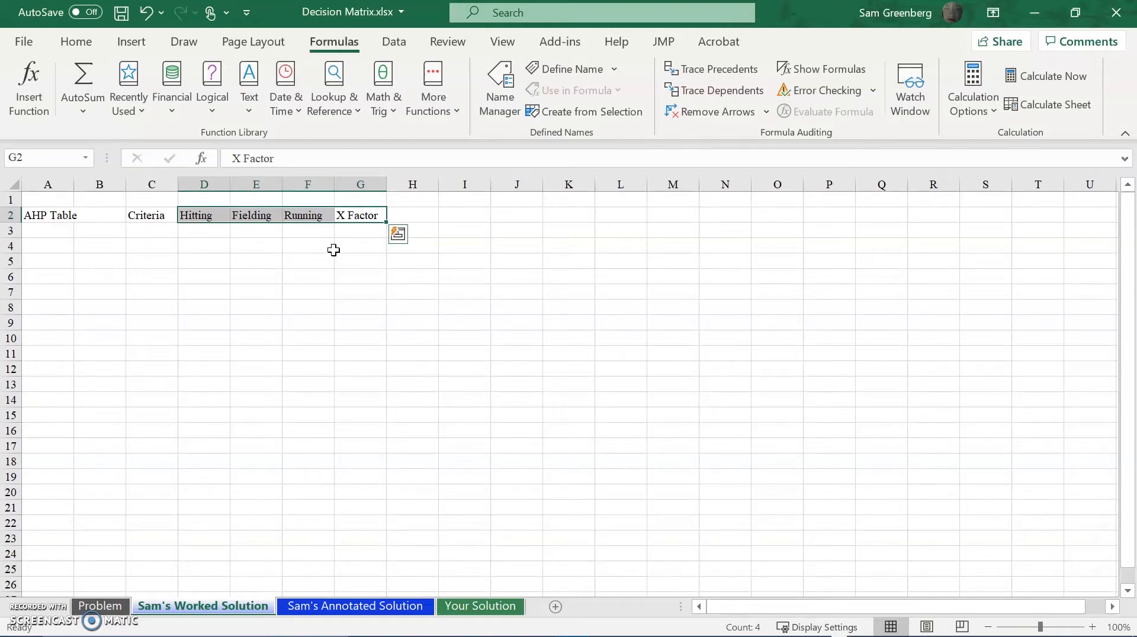
pyautogui.moveTo(333, 250); pyautogui.dragTo(337, 249)
pyautogui.click(368, 207)
pyautogui.moveTo(368, 213); pyautogui.dragTo(196, 216)
pyautogui.rightClick(196, 216)
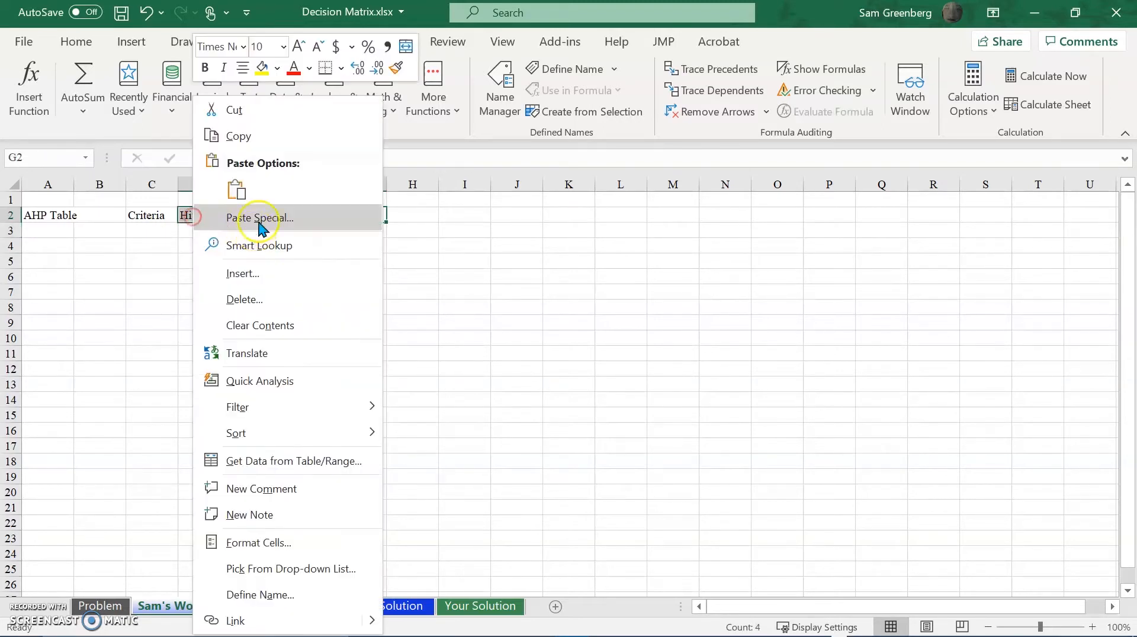
pyautogui.click(260, 131)
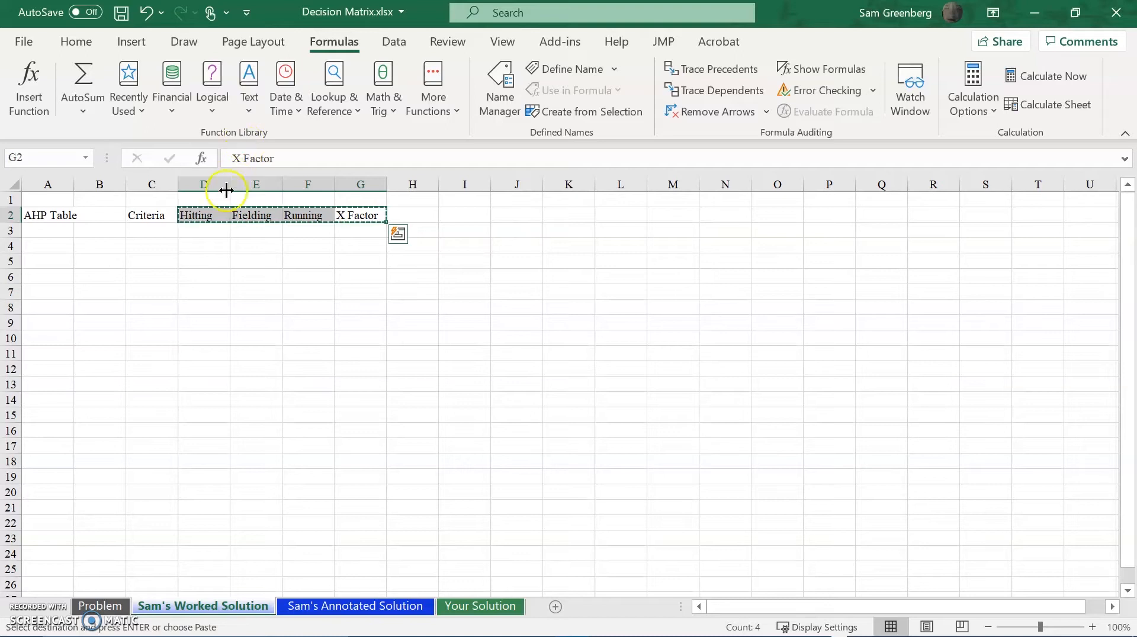
pyautogui.click(162, 231)
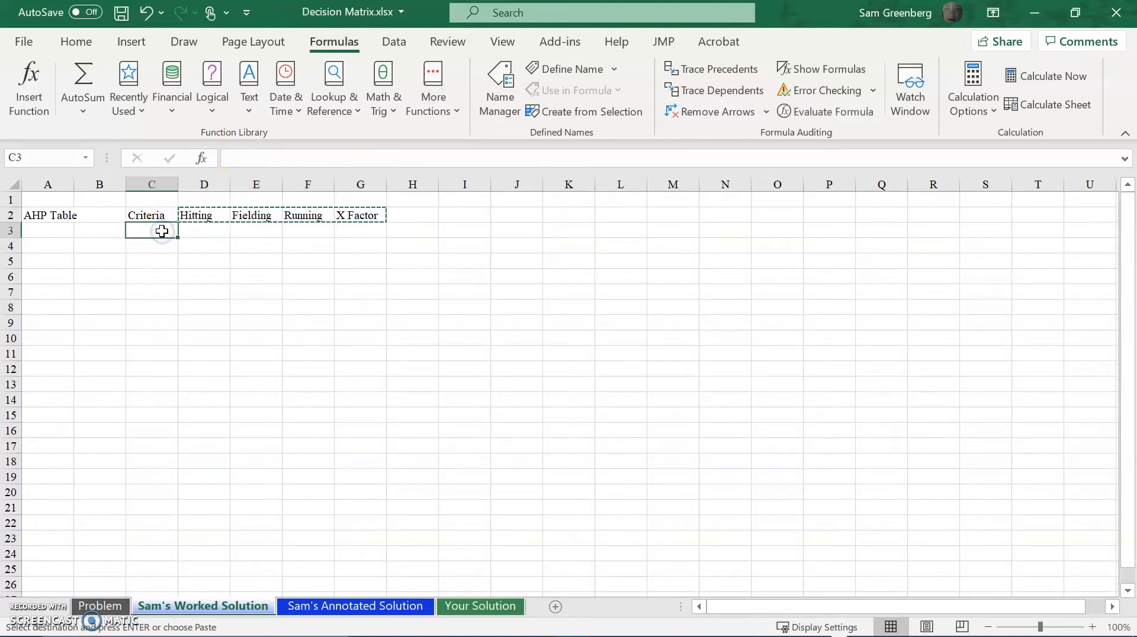
pyautogui.hotkey('ctrl', 'v')
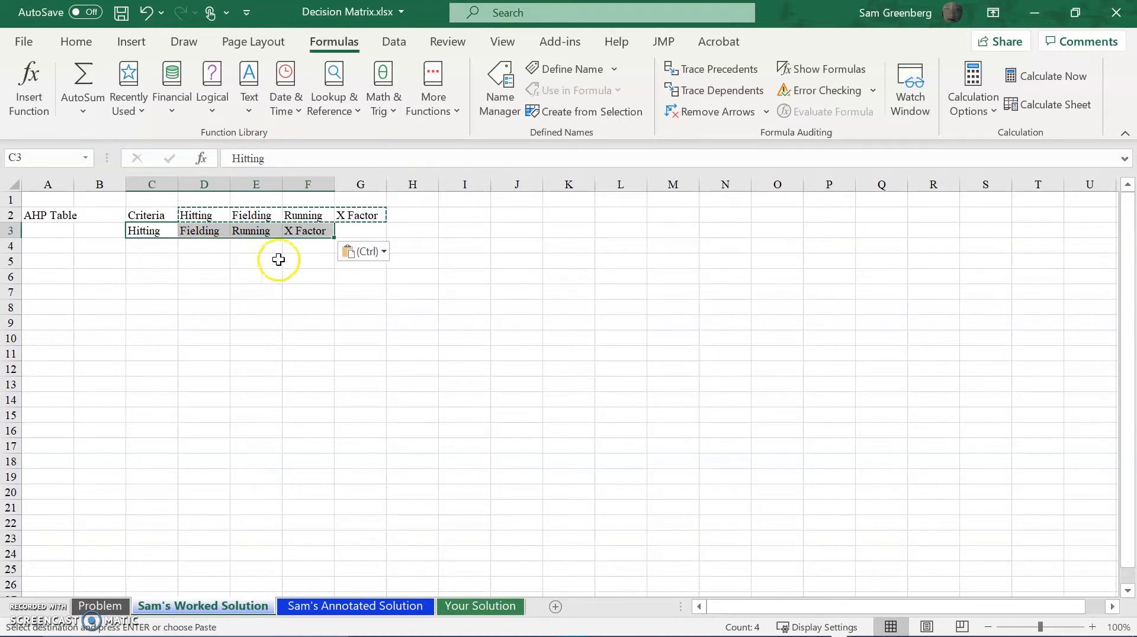
# Transpose the pasted criteria so they run down C3 to C6 below Criteria, and end the copy selection.
pyautogui.click(369, 253)
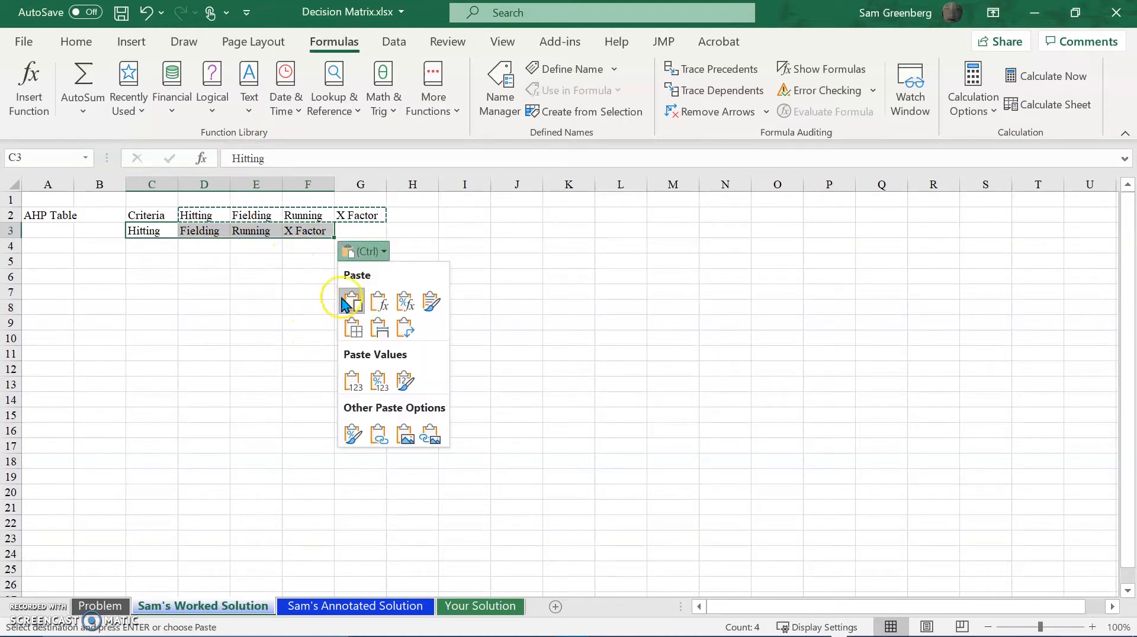
pyautogui.click(374, 259)
pyautogui.click(375, 259)
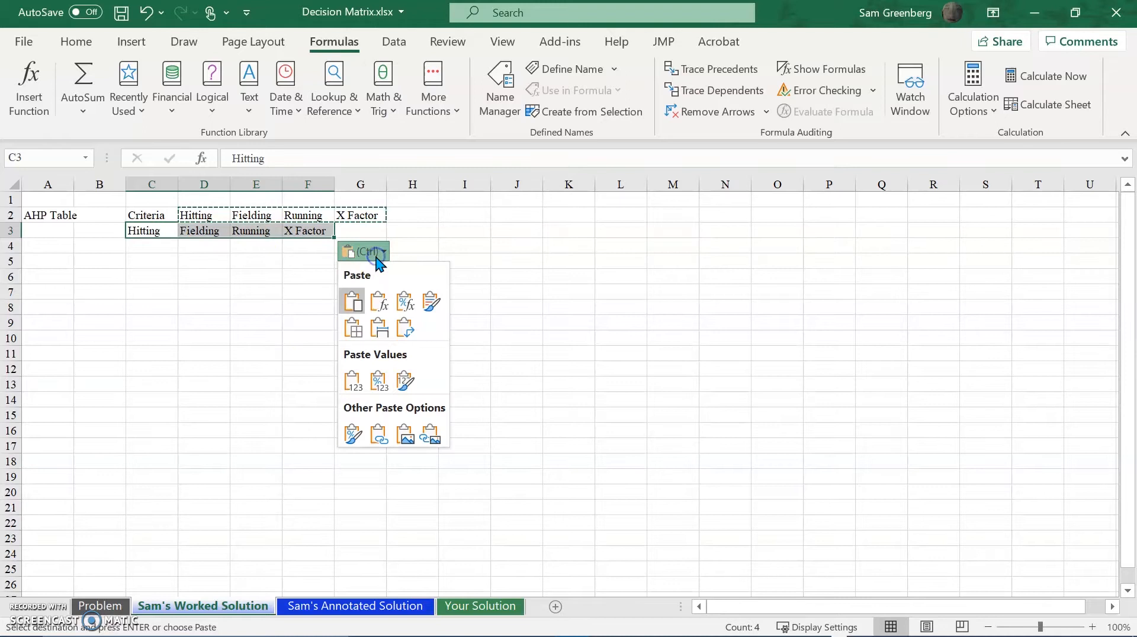
pyautogui.click(405, 330)
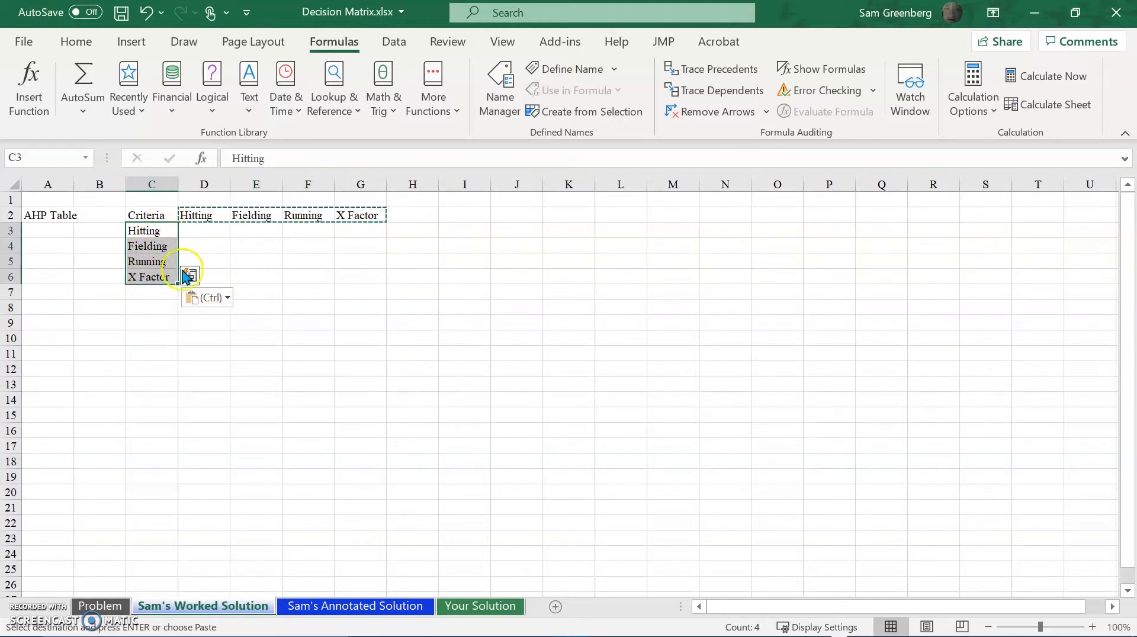
pyautogui.click(293, 234)
pyautogui.press('Escape')
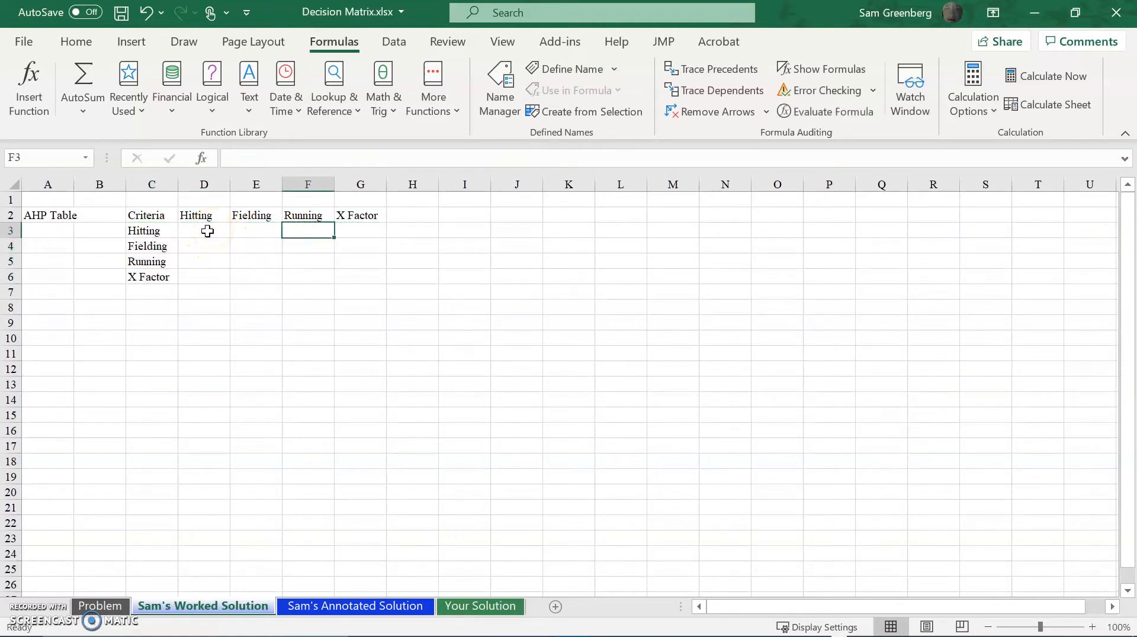
# Compare the row criteria with the column criteria, and examine where Hitting meets Hitting and Fielding in D3 and E3.
pyautogui.moveTo(166, 231); pyautogui.dragTo(155, 274)
pyautogui.click(198, 215)
pyautogui.click(254, 213)
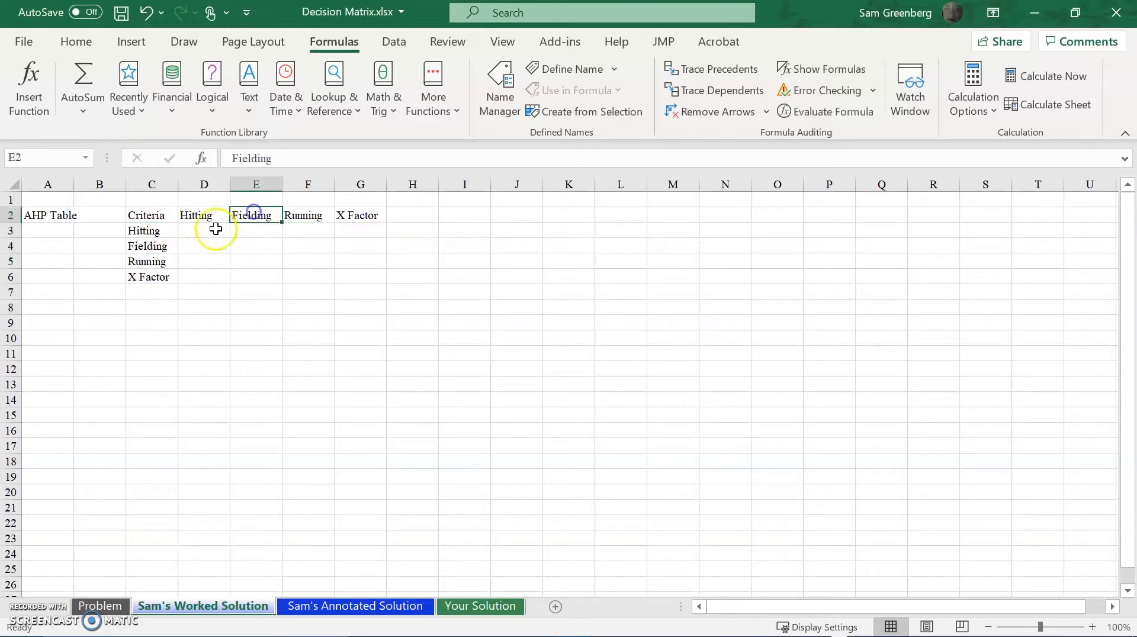
pyautogui.click(187, 218)
pyautogui.click(185, 234)
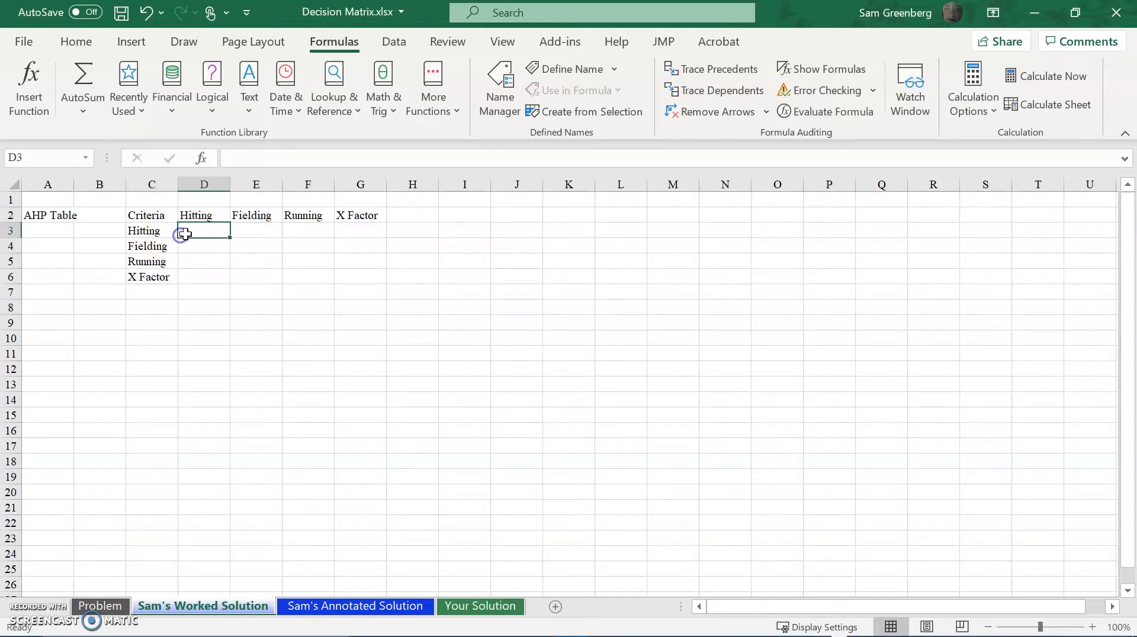
pyautogui.click(244, 236)
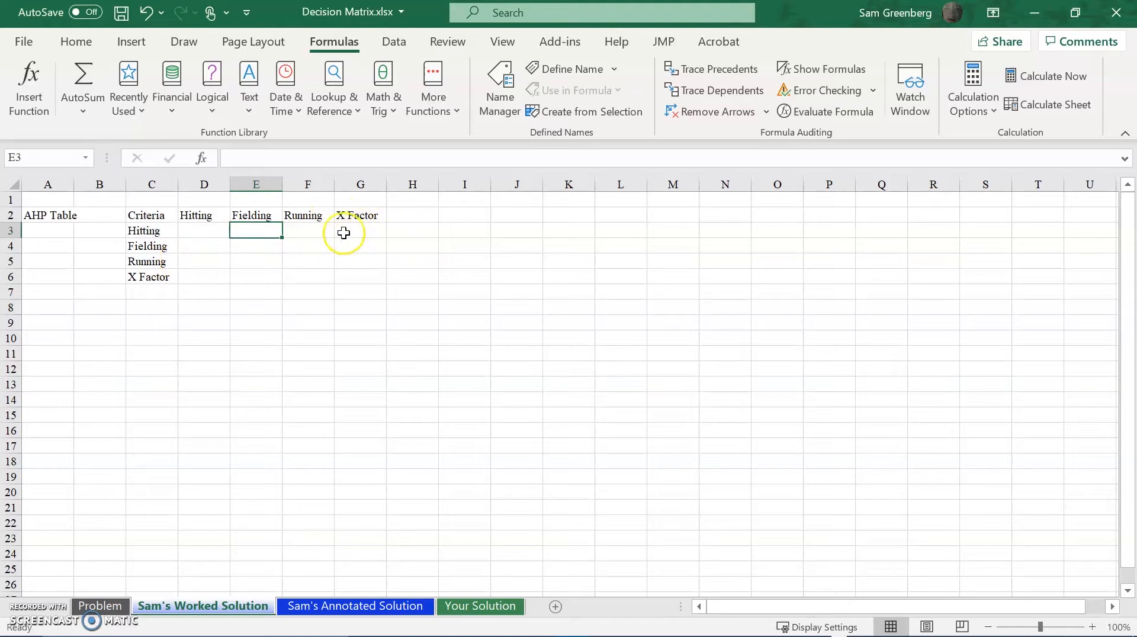
# Enter 1 in cell D3, where Hitting is compared with itself.
pyautogui.click(199, 230)
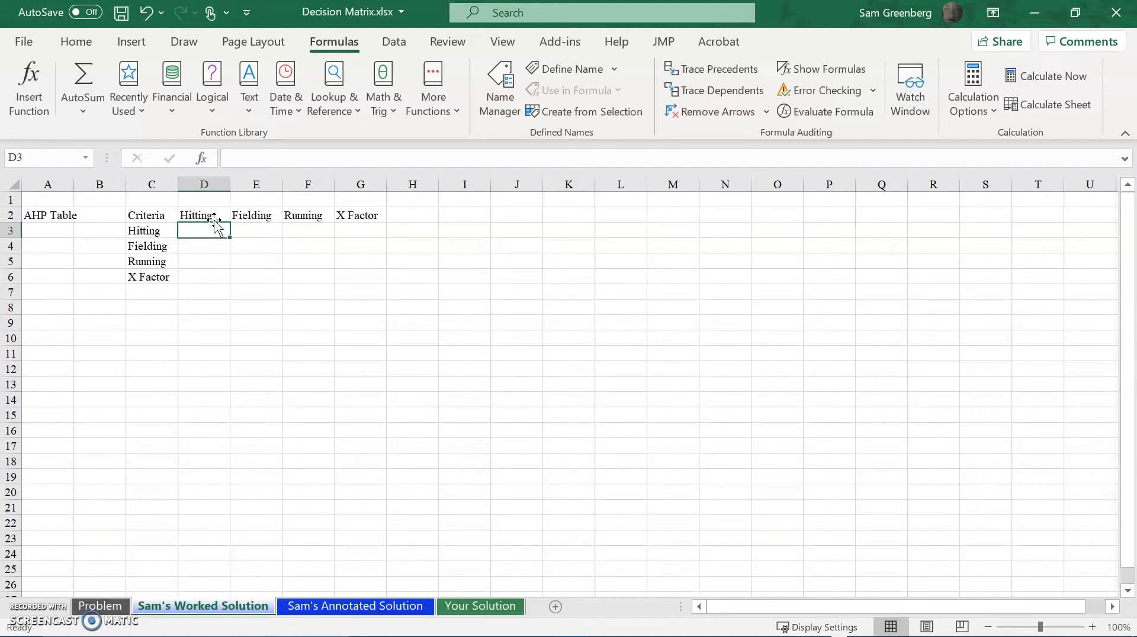
pyautogui.write('1')
pyautogui.press('Return')
pyautogui.press('Right')
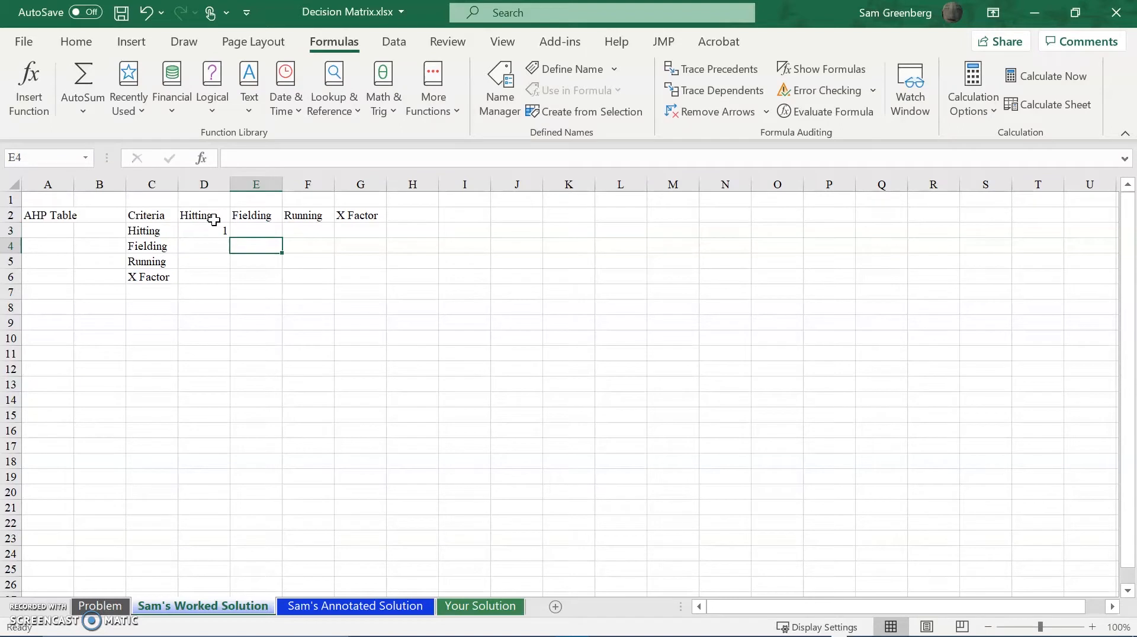
# Enter 1 in cells E4, F5 and G6, where Fielding, Running and X Factor are each compared with themselves.
pyautogui.write('1')
pyautogui.press('Return')
pyautogui.press('Right')
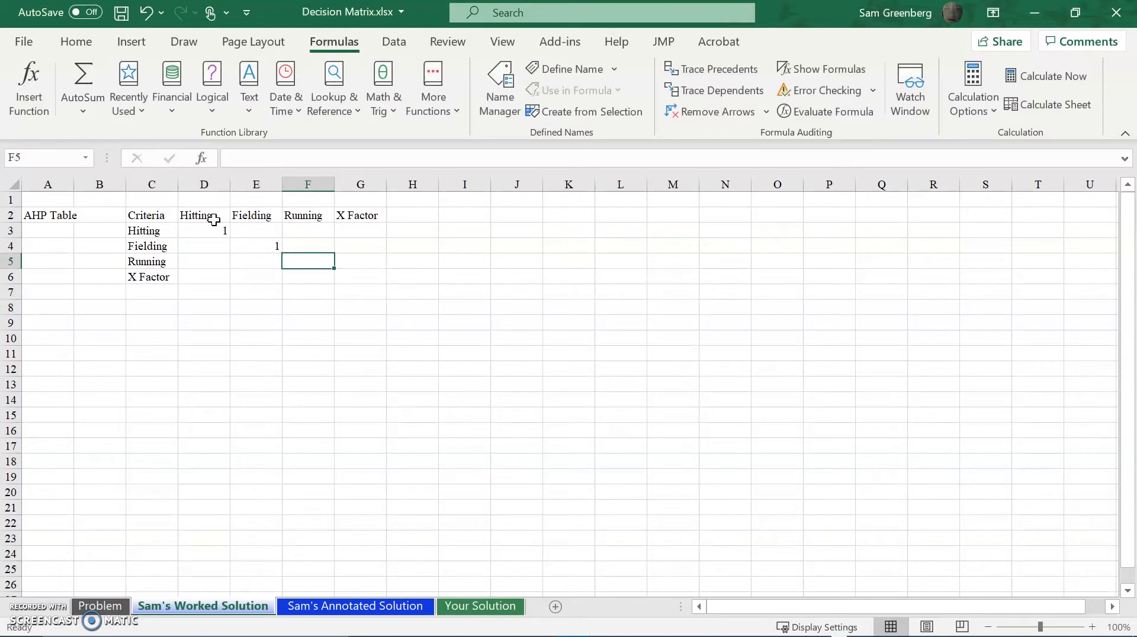
pyautogui.write('1')
pyautogui.press('Return')
pyautogui.press('Right')
pyautogui.write('1')
pyautogui.press('Return')
pyautogui.press('Left')
pyautogui.press('Left')
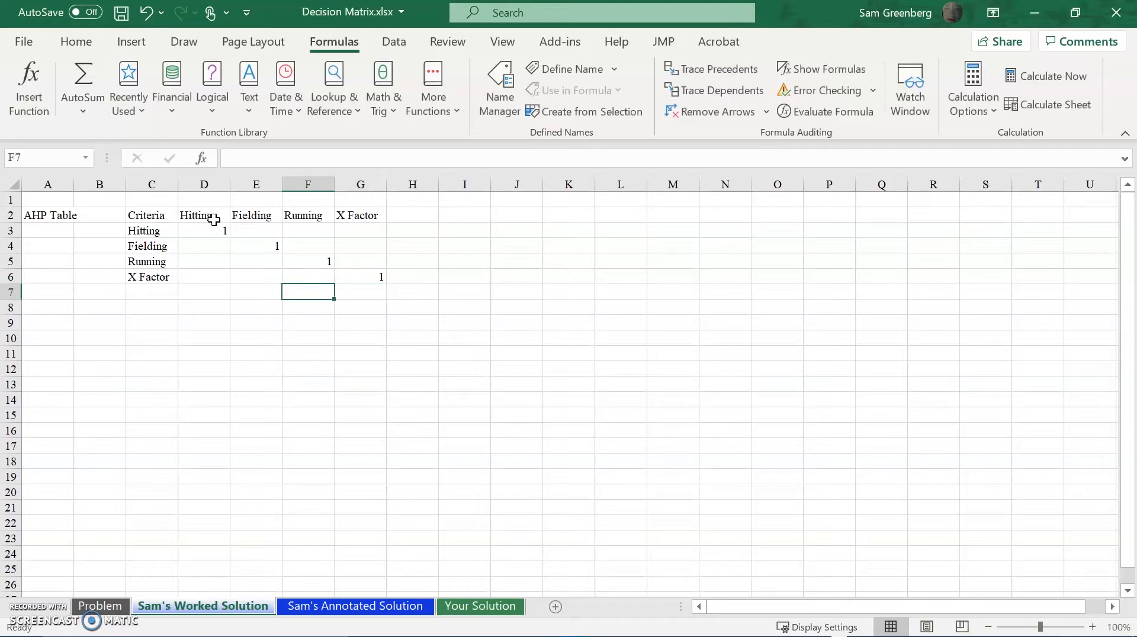
pyautogui.press('Up')
pyautogui.press('Up')
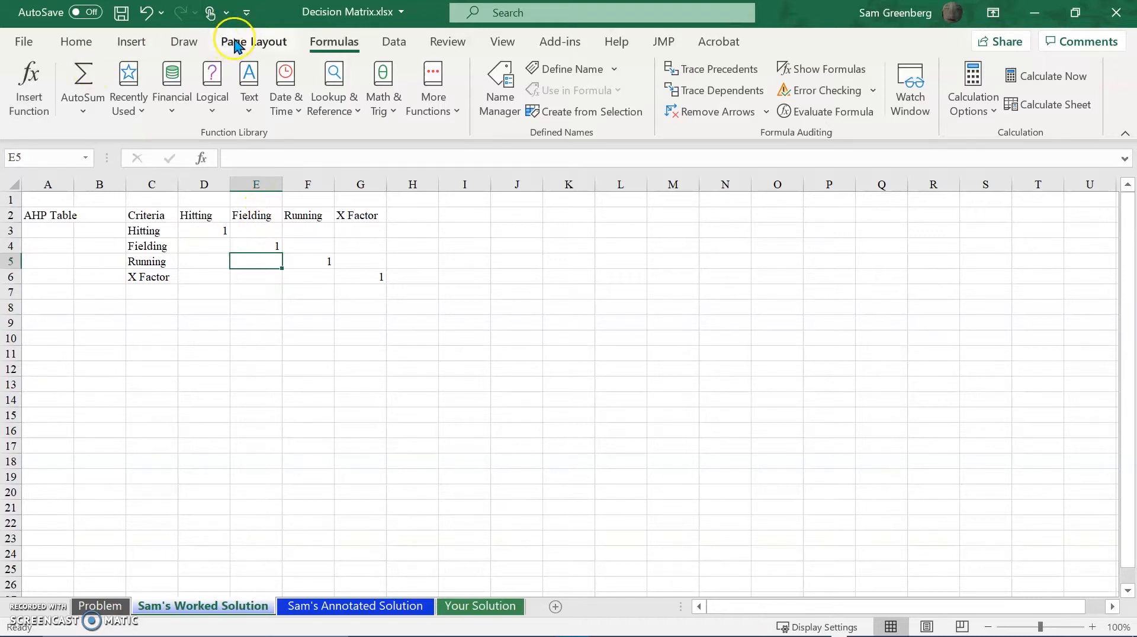
# Rate Hitting against the other criteria: 2 for Fielding in E3, 5 for Running in F3 and 4 for X Factor in G3.
pyautogui.click(253, 230)
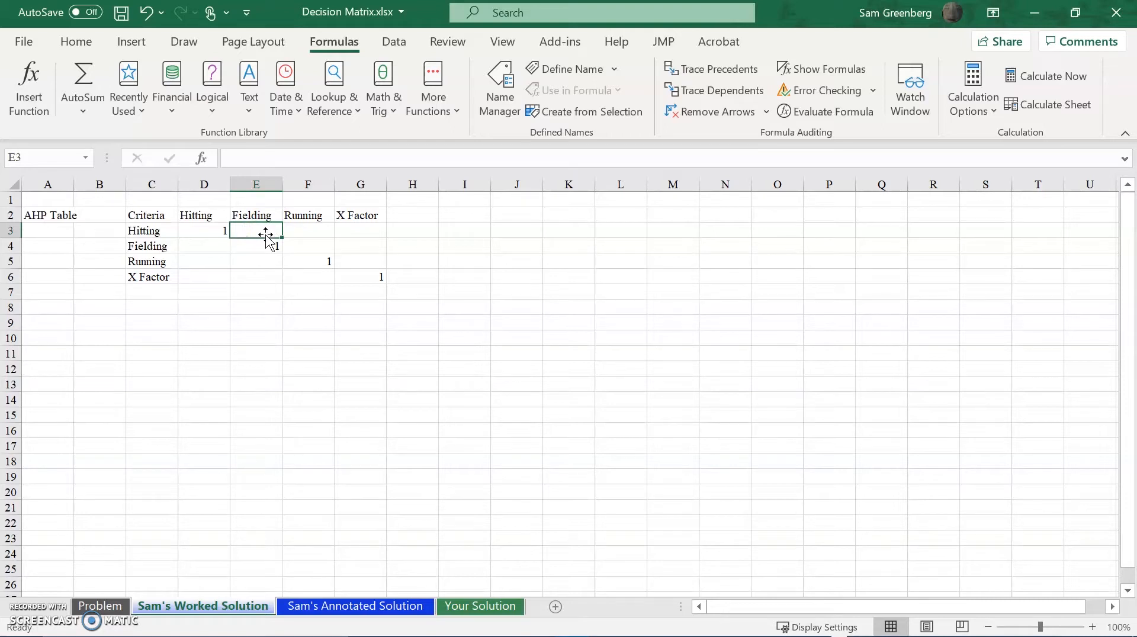
pyautogui.write('2')
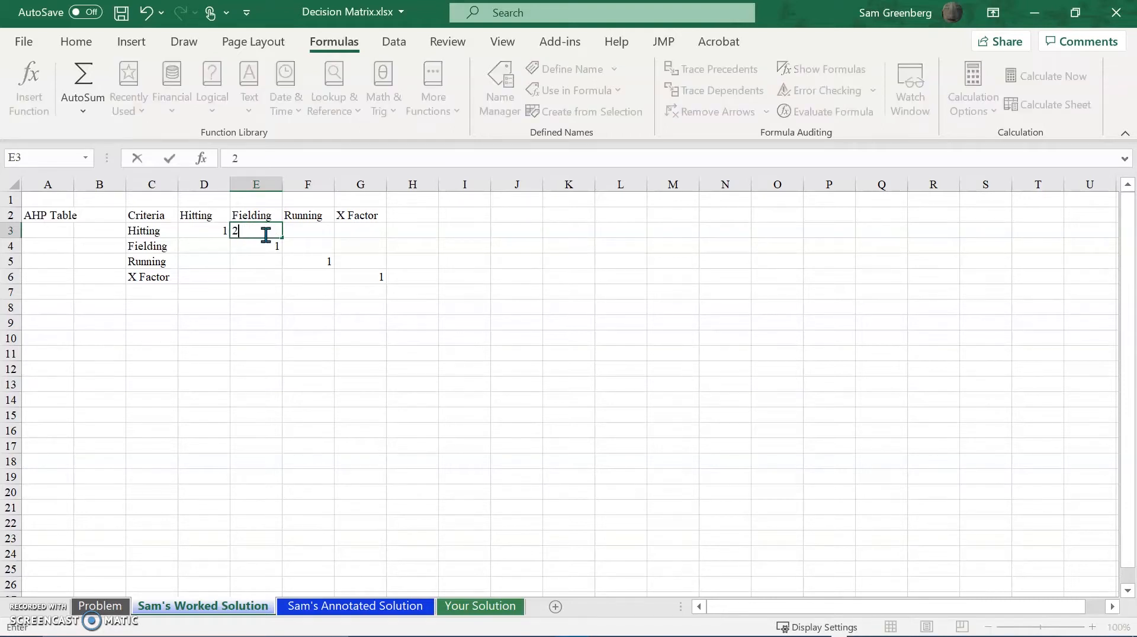
pyautogui.press('Return')
pyautogui.press('Right')
pyautogui.press('Up')
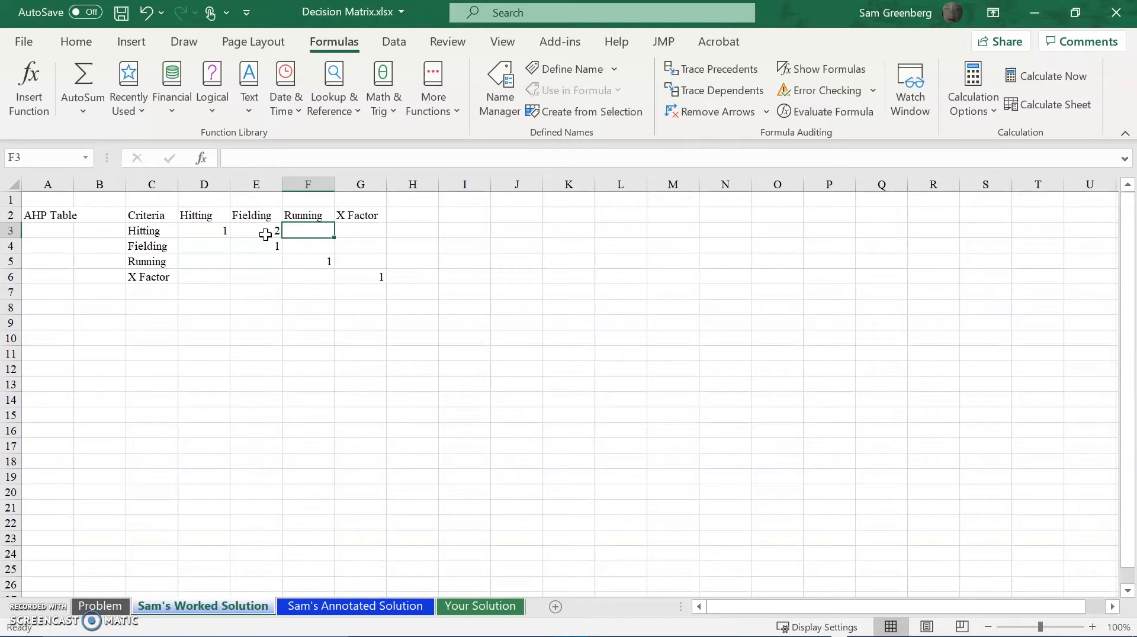
pyautogui.write('5')
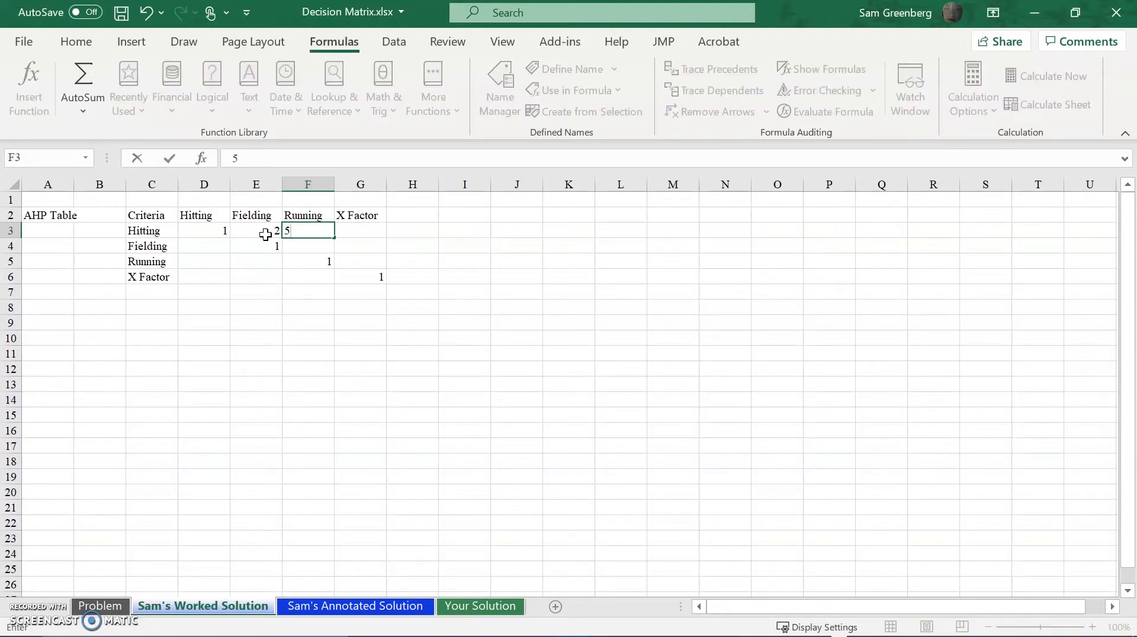
pyautogui.press('Tab')
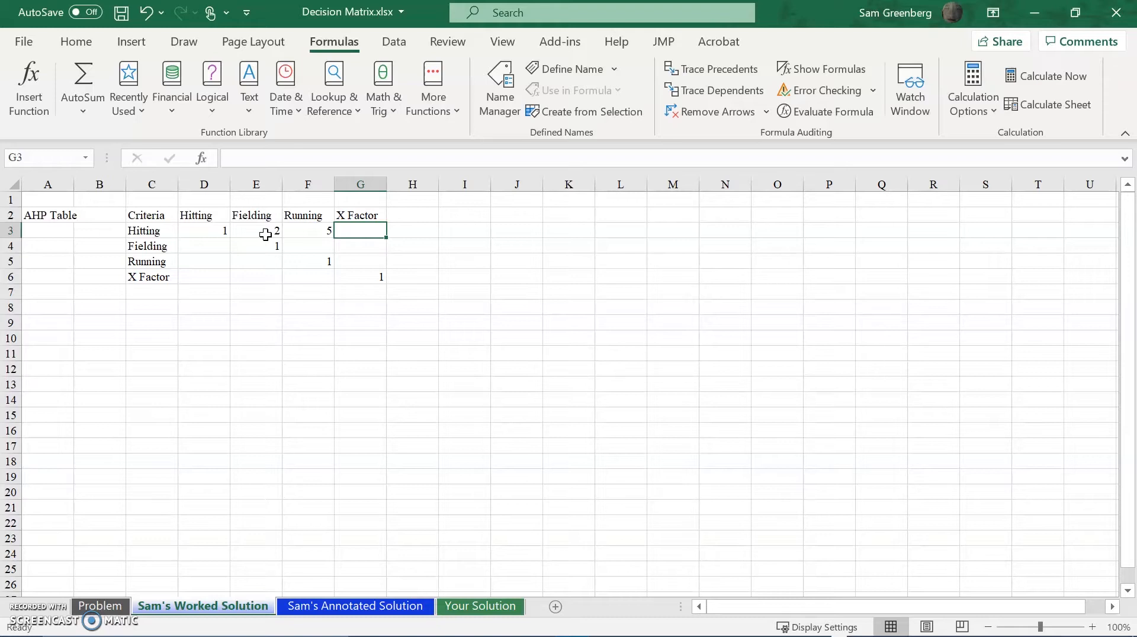
pyautogui.write('4')
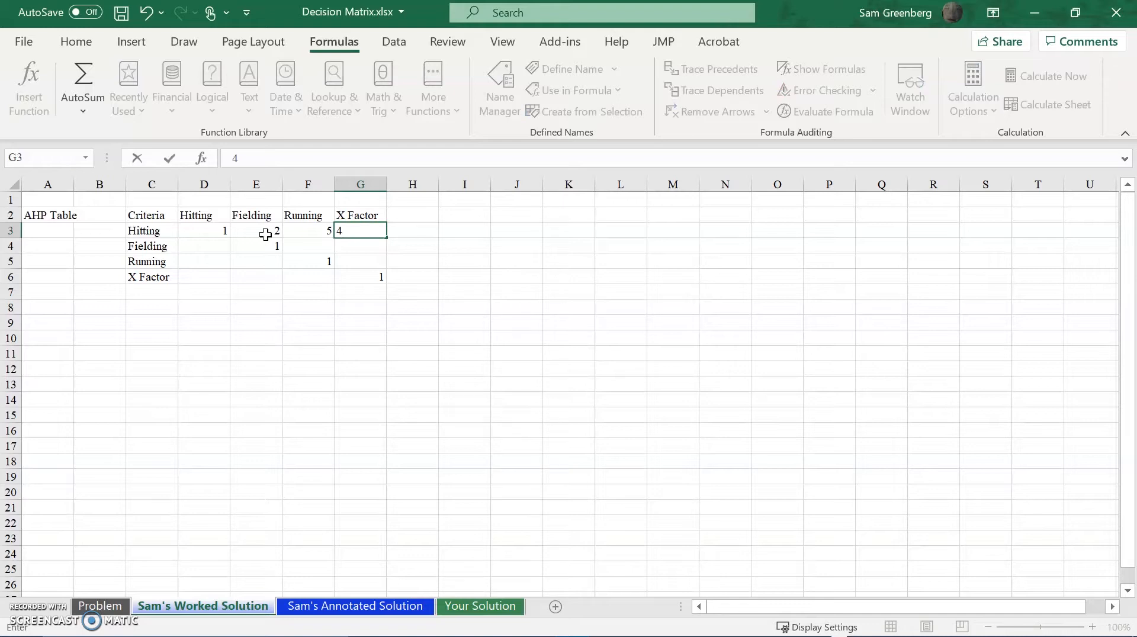
pyautogui.press('Return')
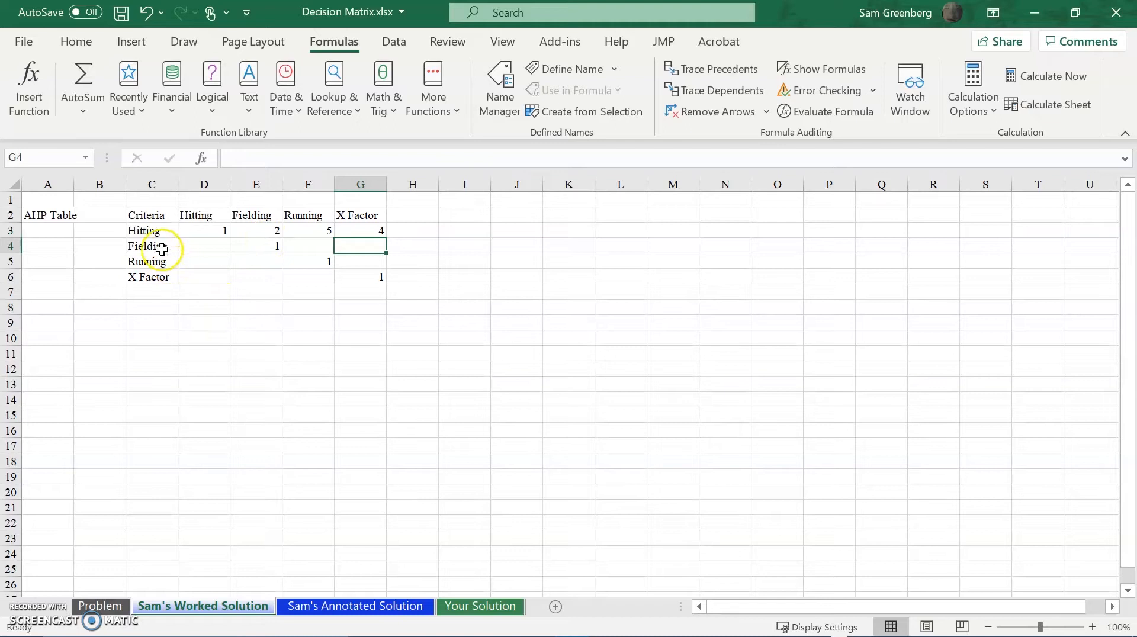
# Rate Fielding against the remaining criteria: 2 for Running in F4 and 1 for X Factor in G4.
pyautogui.click(160, 247)
pyautogui.click(324, 246)
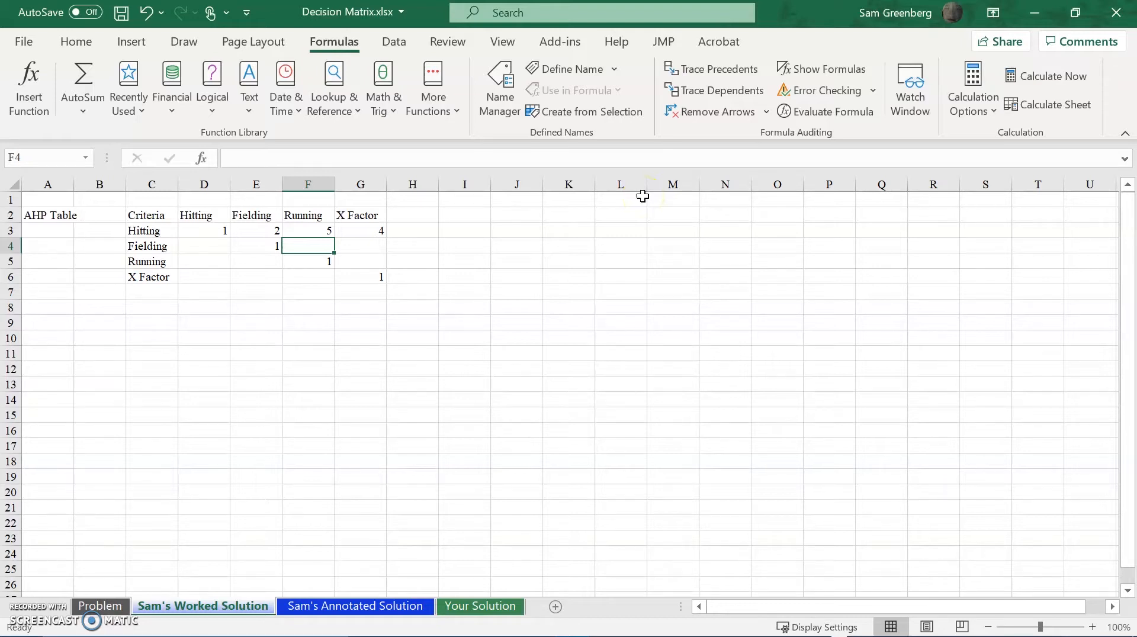
pyautogui.write('2')
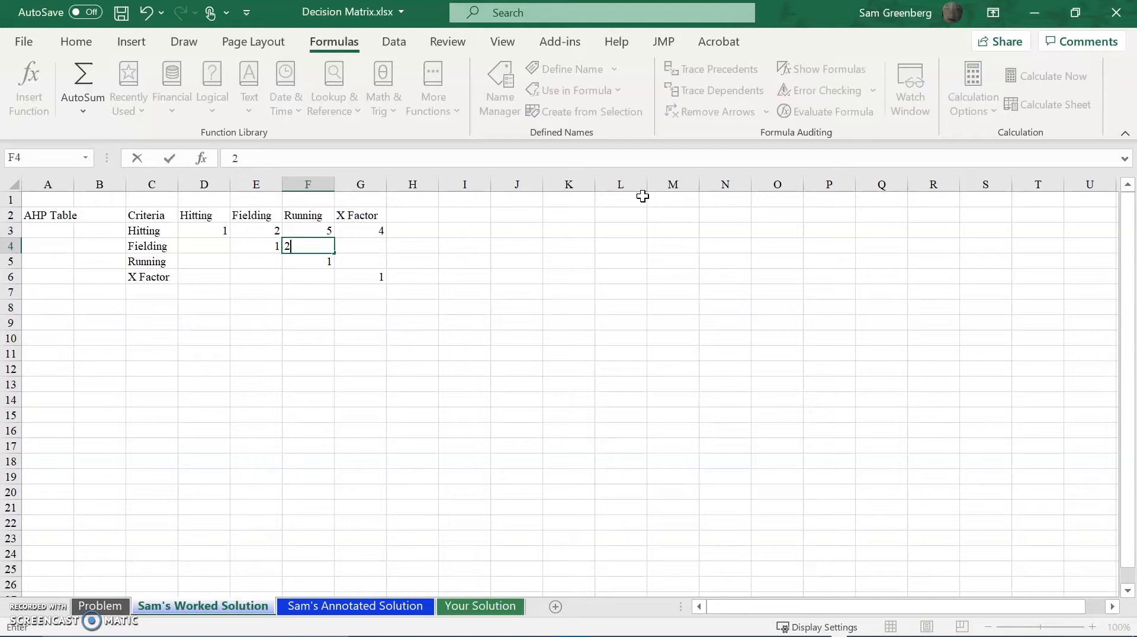
pyautogui.press('Return')
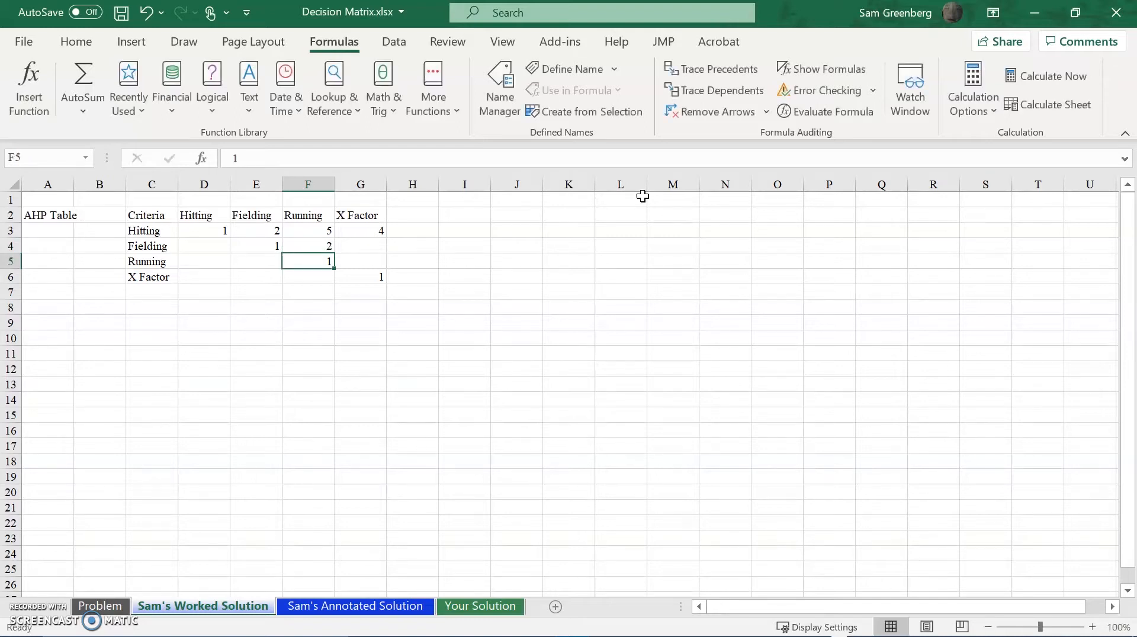
pyautogui.press('Right')
pyautogui.press('Up')
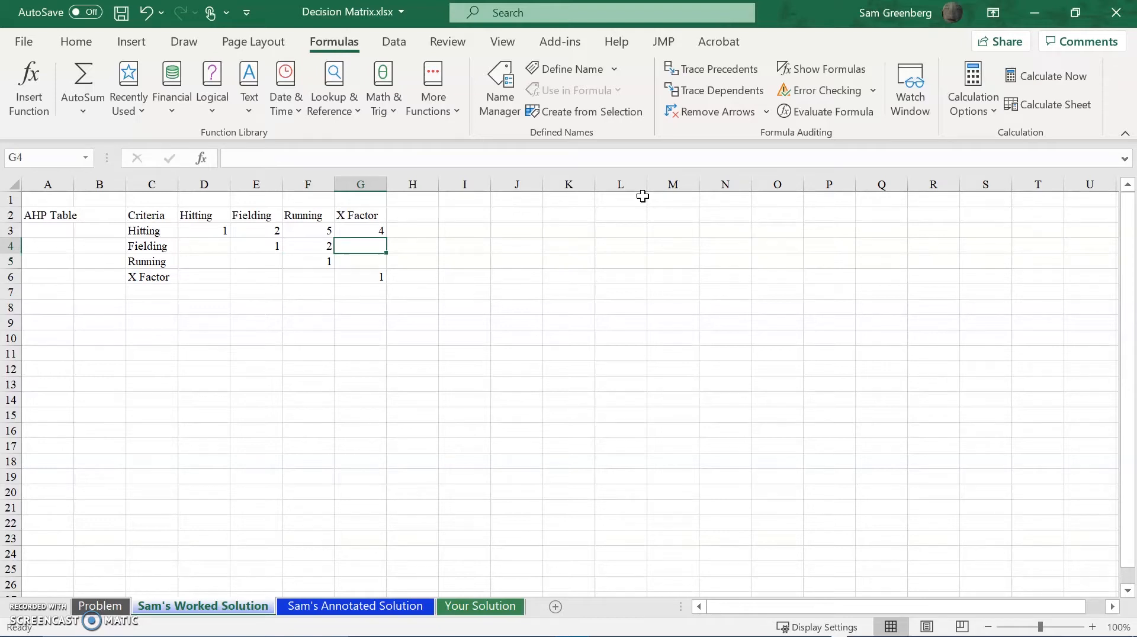
pyautogui.write('1')
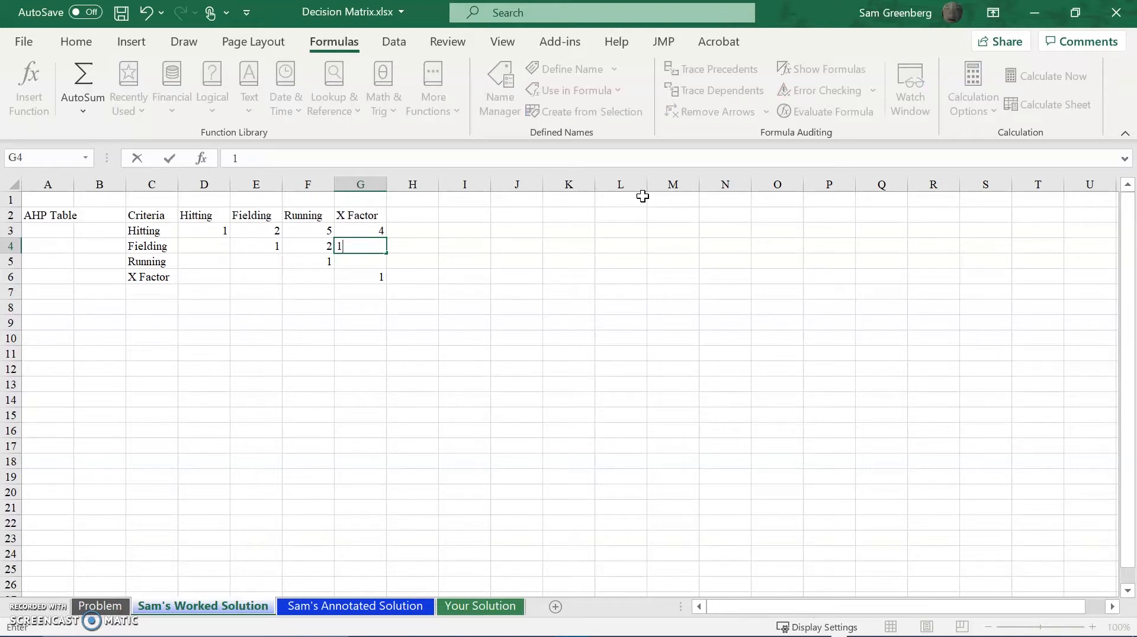
pyautogui.press('Return')
# Try to enter 1/2 in cell G5, where Running is compared with X Factor, and clear the entry.
pyautogui.press('Left')
pyautogui.press('Left')
pyautogui.press('Left')
pyautogui.press('Left')
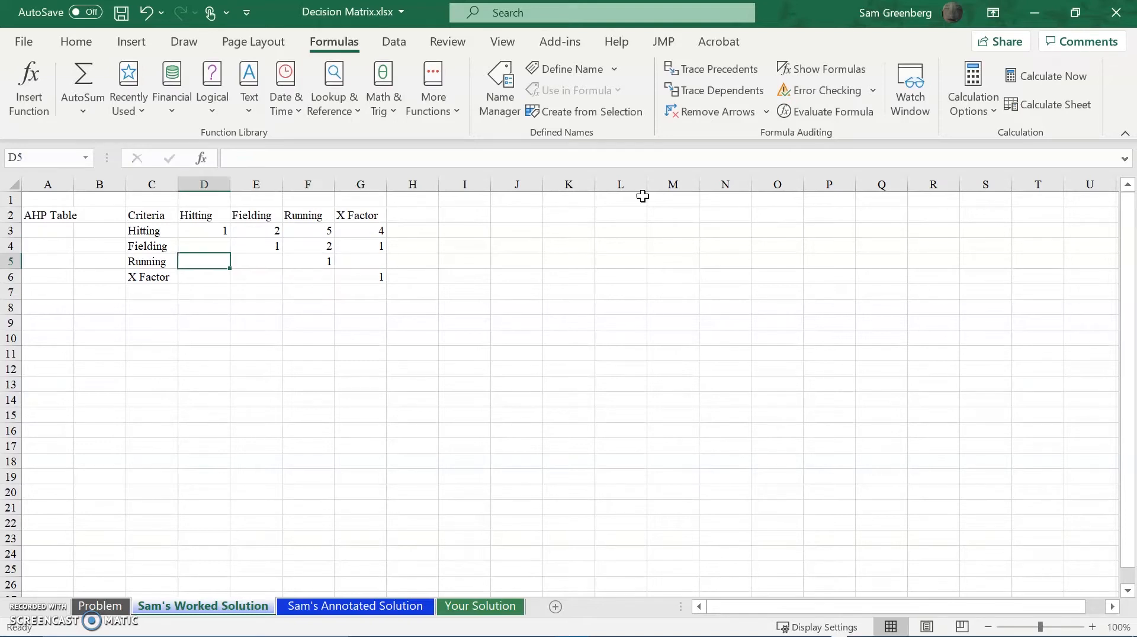
pyautogui.press('Right')
pyautogui.press('Right')
pyautogui.press('Right')
pyautogui.press('Right')
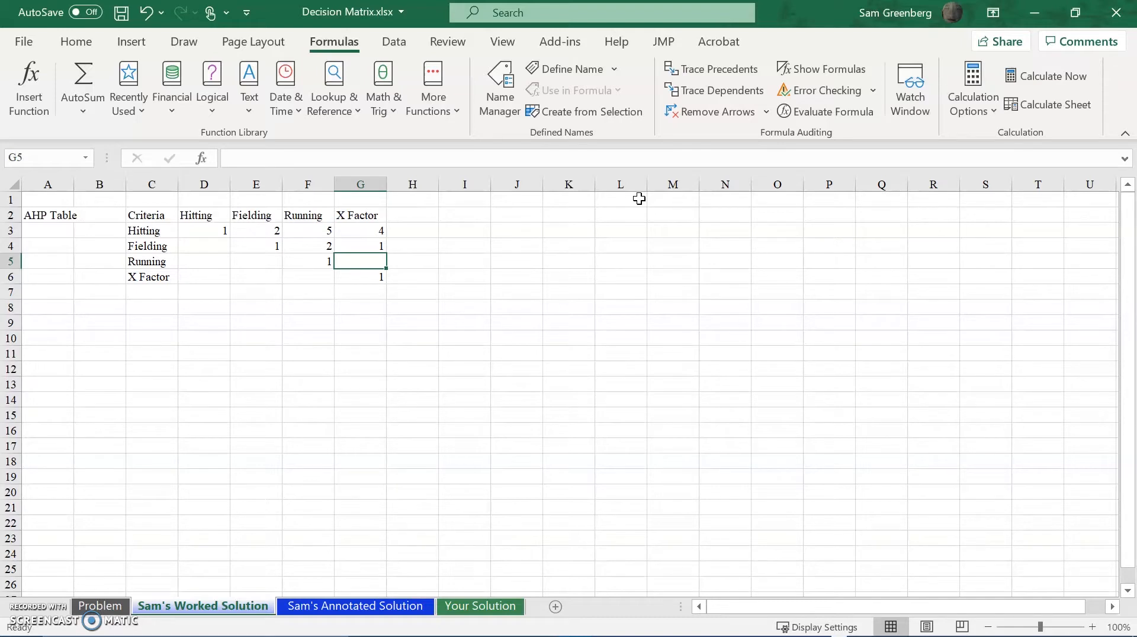
pyautogui.write('1')
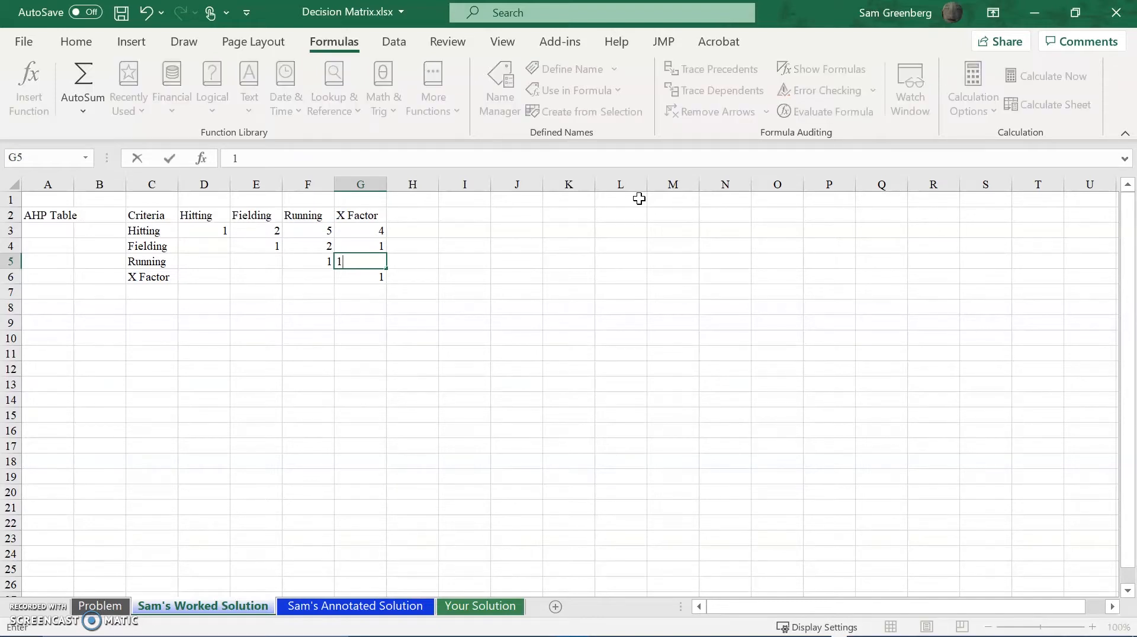
pyautogui.write('/2')
pyautogui.press('Return')
pyautogui.press('Up')
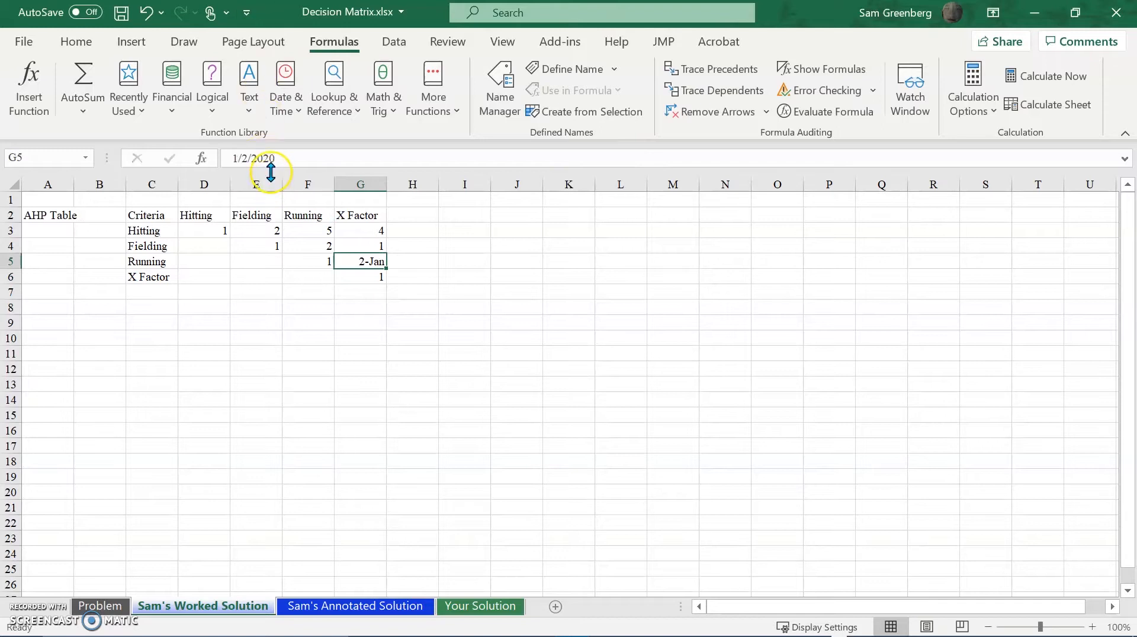
pyautogui.press('Delete')
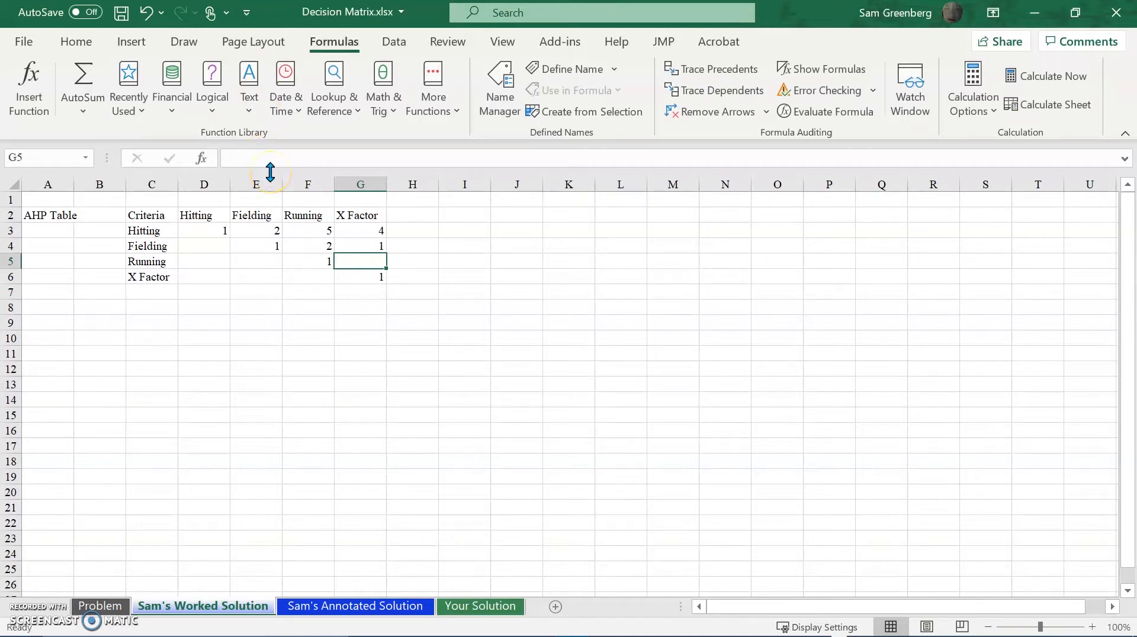
# Apply the Fraction number format to cell G5 and enter 1/2 as the Running versus X Factor rating.
pyautogui.click(88, 43)
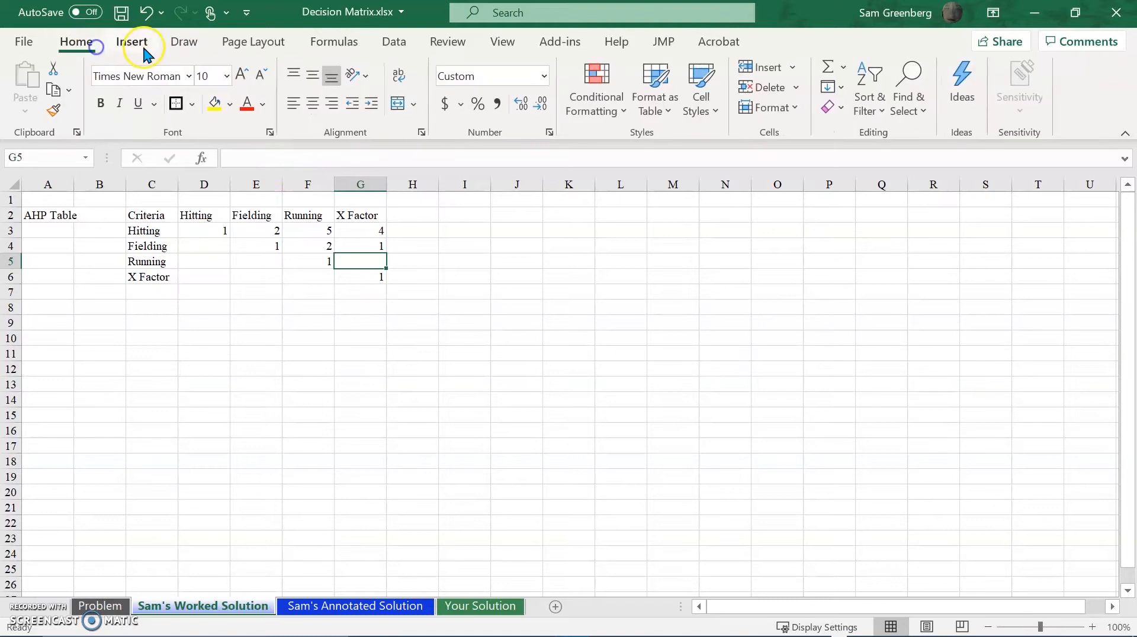
pyautogui.click(543, 77)
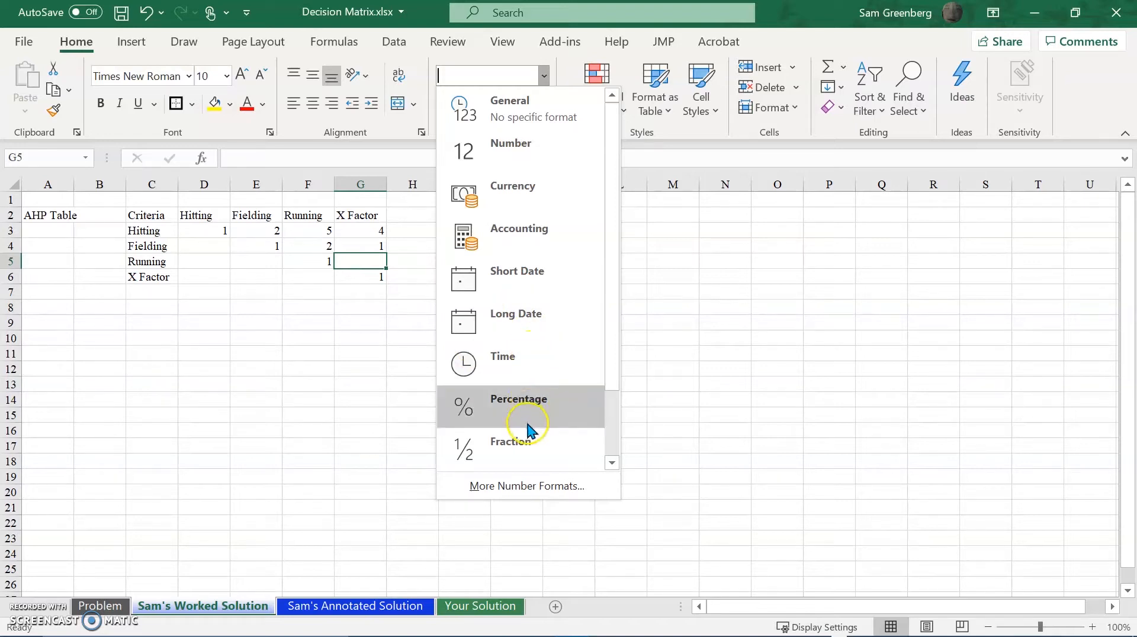
pyautogui.click(513, 450)
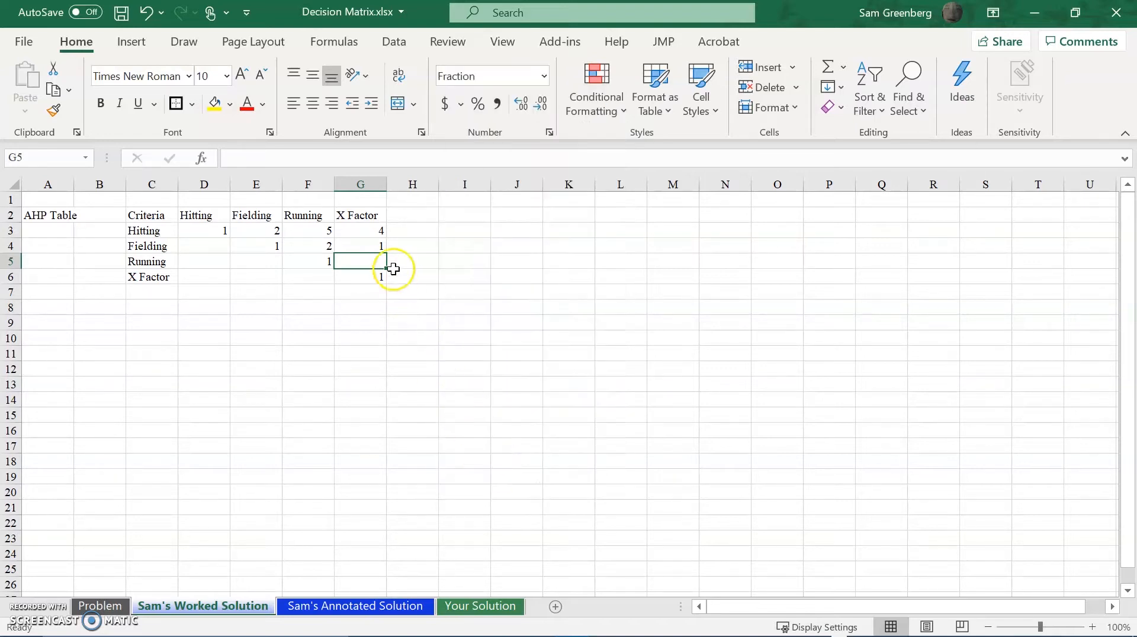
pyautogui.click(544, 76)
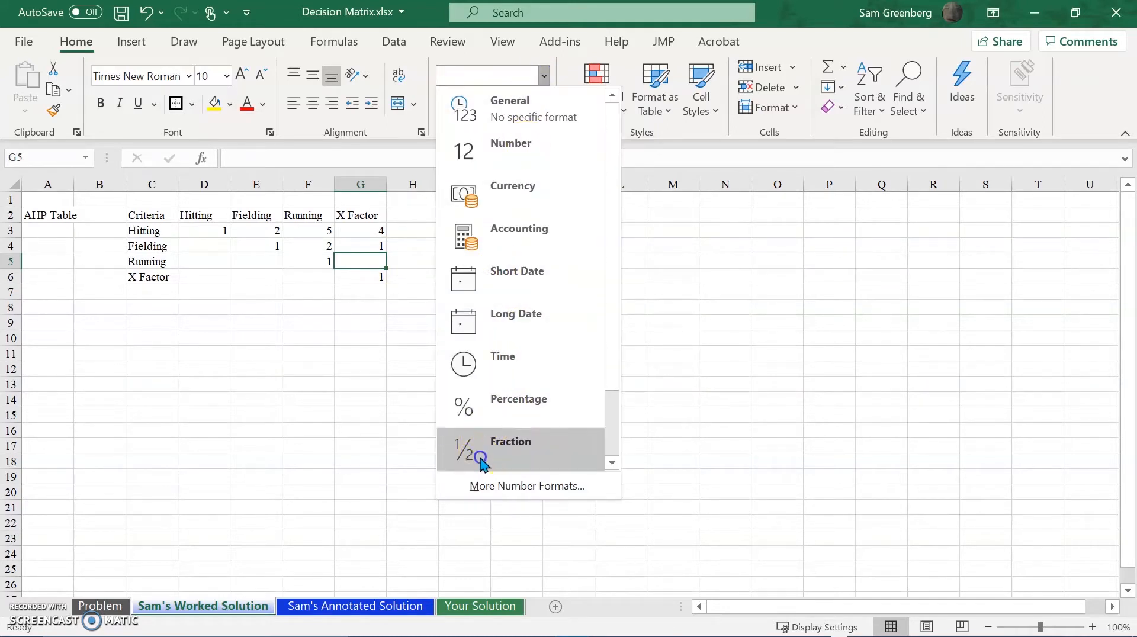
pyautogui.click(485, 441)
pyautogui.write('1')
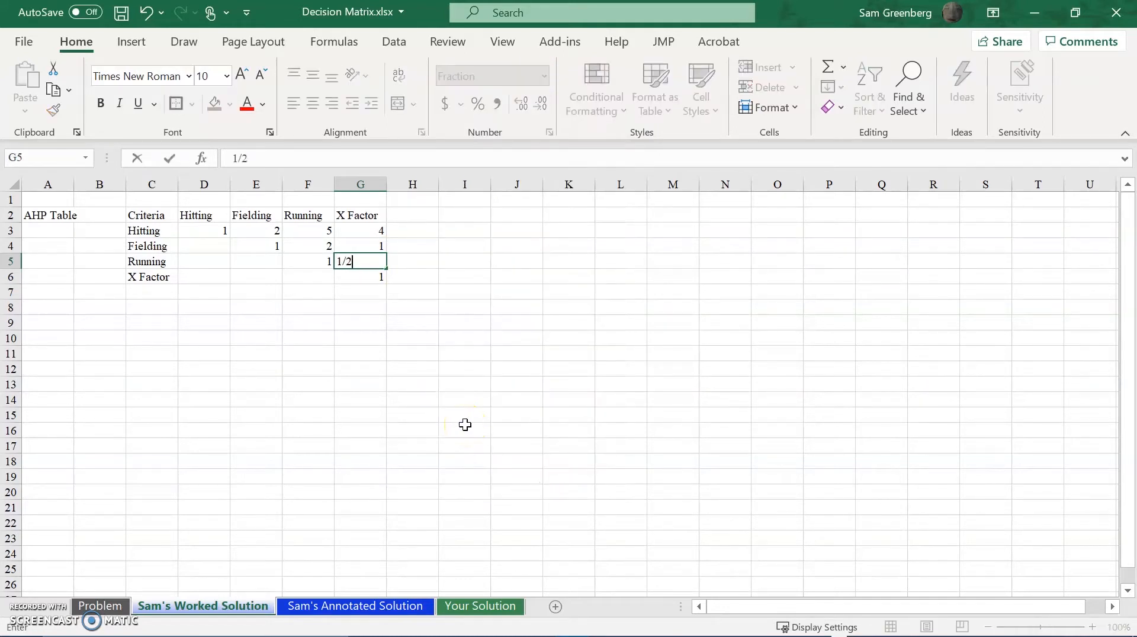
pyautogui.write('/2')
pyautogui.press('Return')
pyautogui.press('Up')
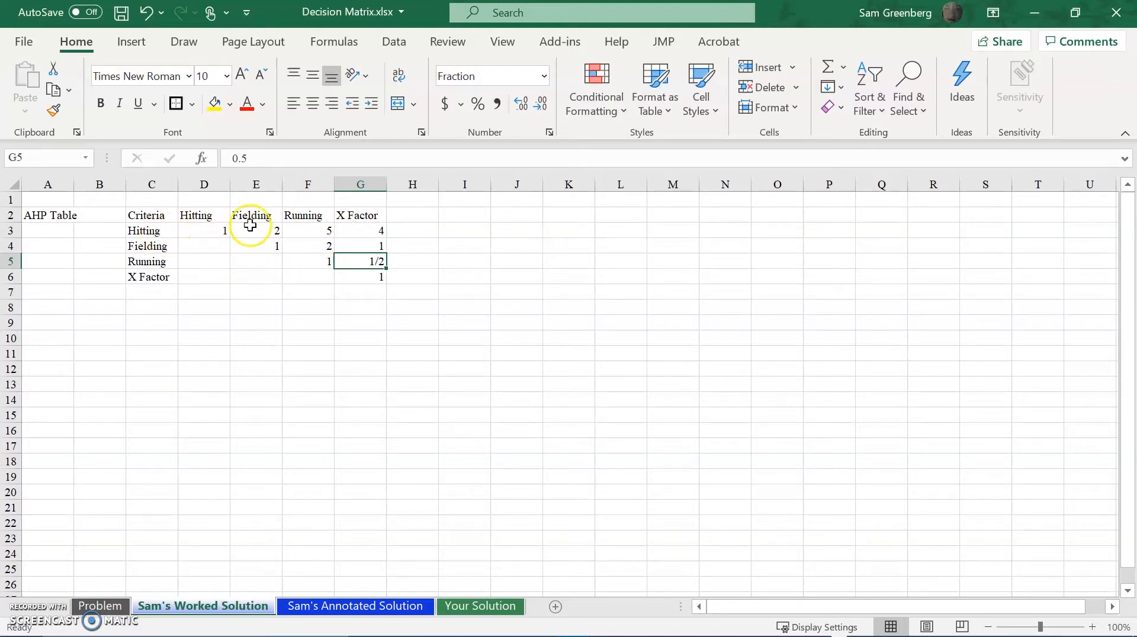
# Enter the formula =1/E3 in cell D4 for the reciprocal rating of Fielding against Hitting.
pyautogui.click(197, 246)
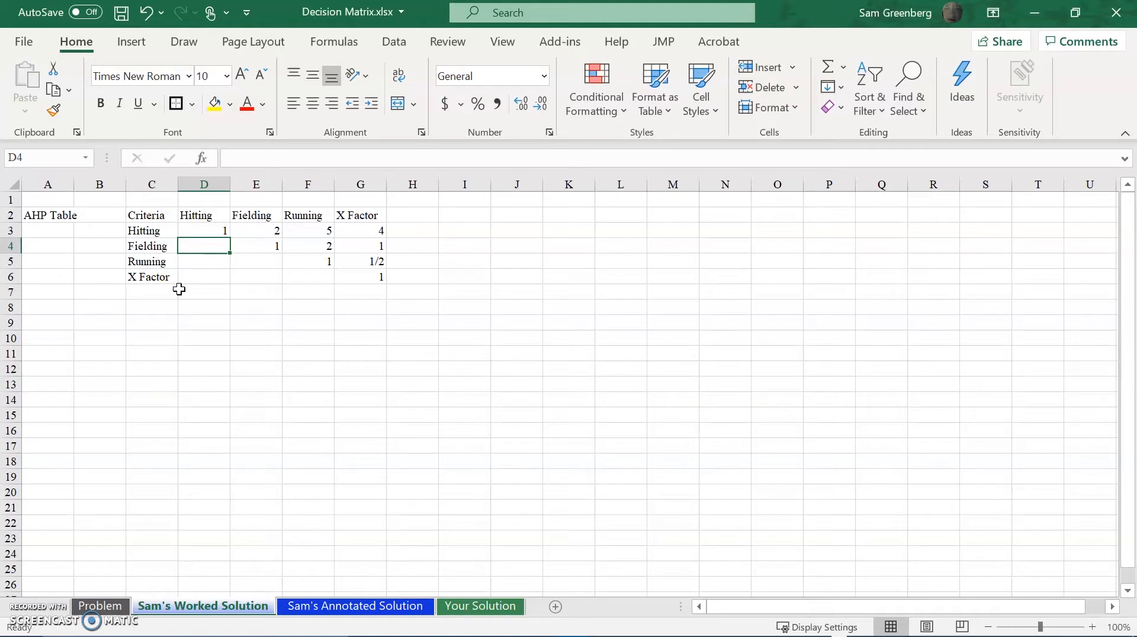
pyautogui.write('=')
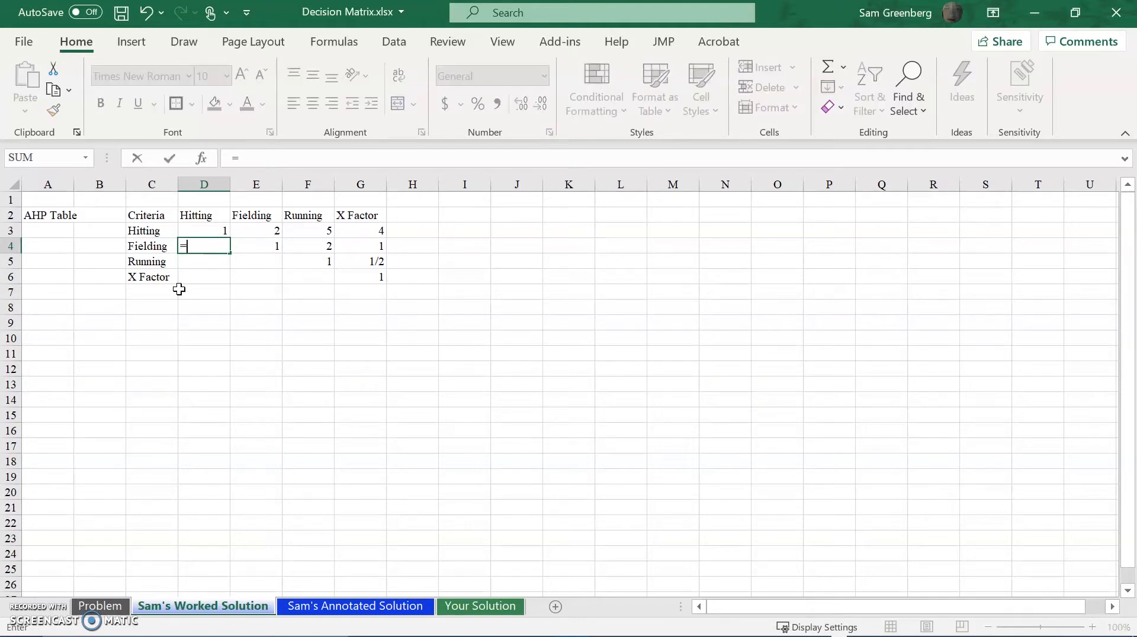
pyautogui.write('1/')
pyautogui.click(254, 230)
pyautogui.press('Return')
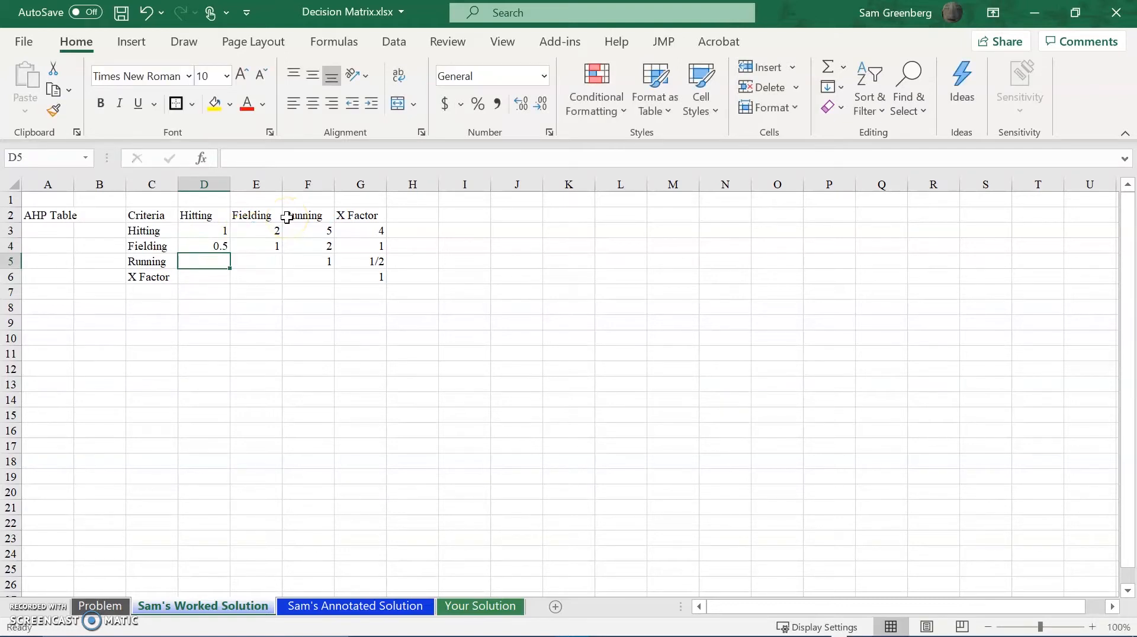
# Try to enter the reciprocal of the Hitting versus Running rating in F3 as a formula in cell D5.
pyautogui.click(252, 230)
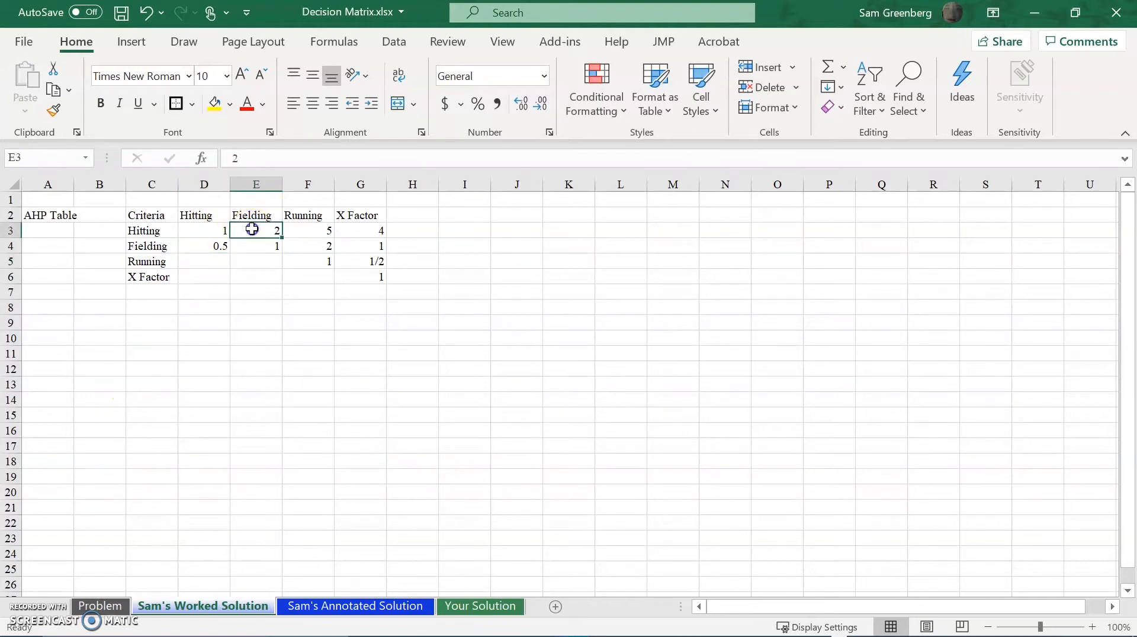
pyautogui.click(306, 228)
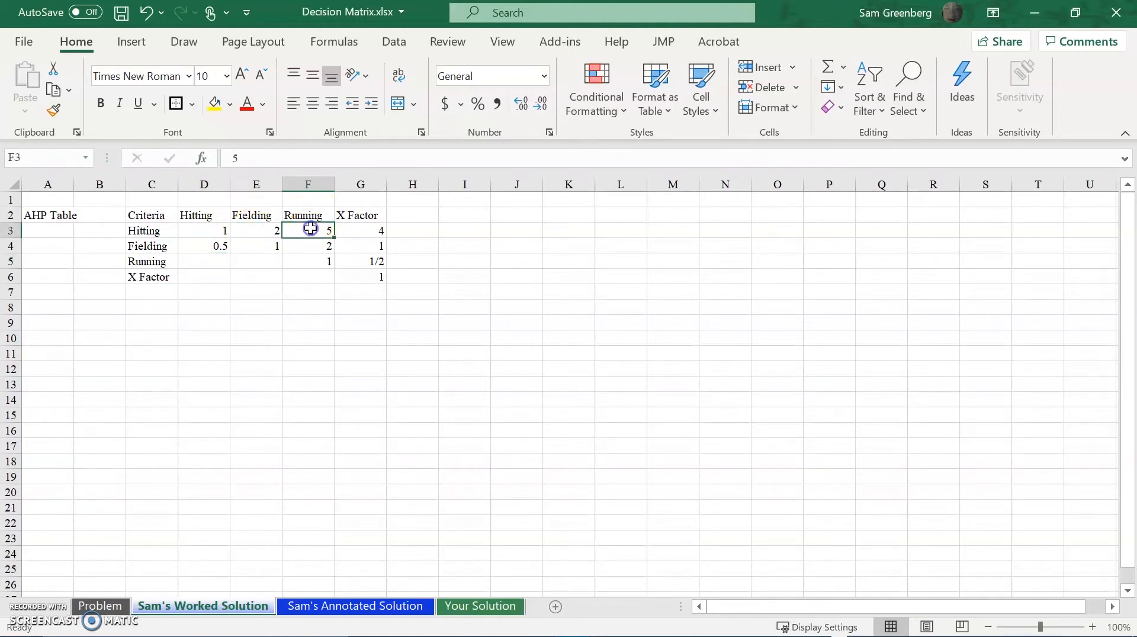
pyautogui.click(201, 259)
pyautogui.write('=1')
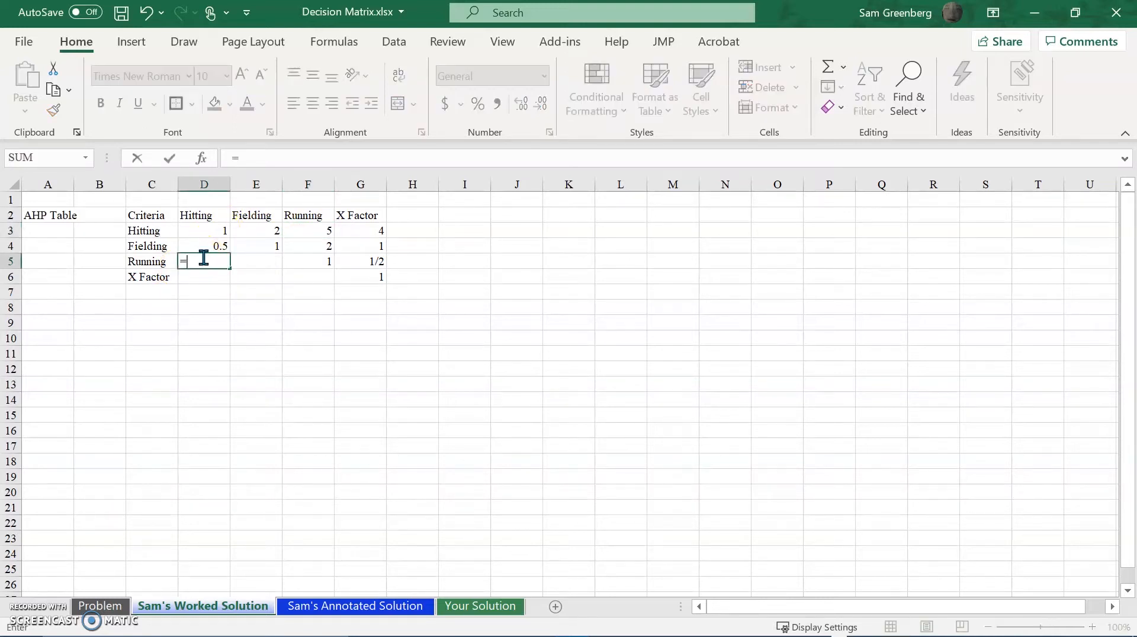
pyautogui.click(309, 229)
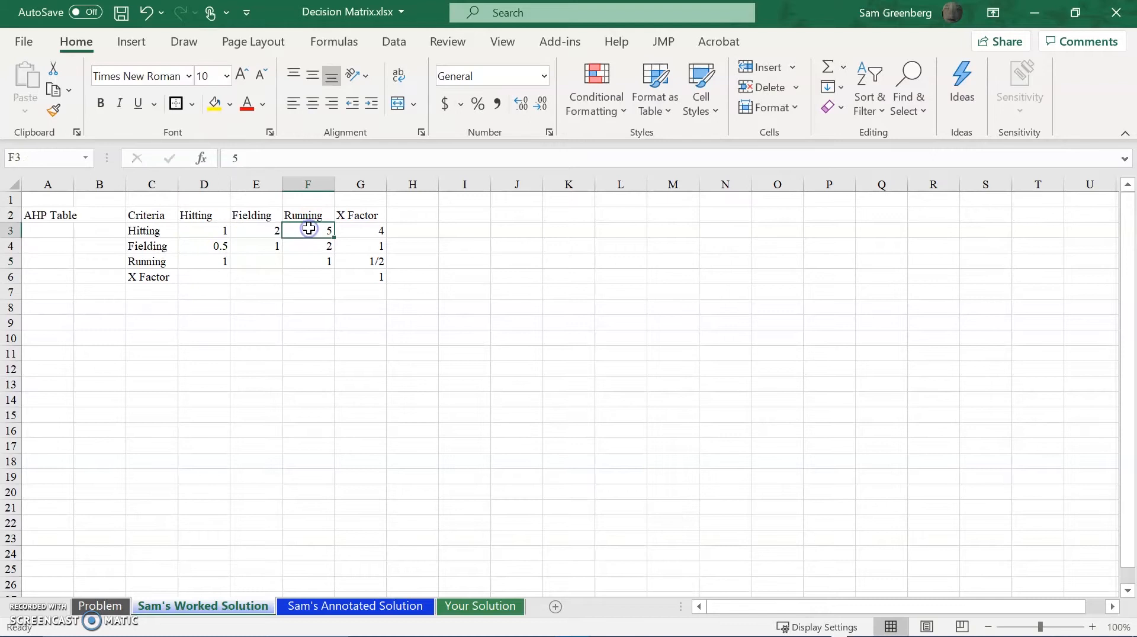
pyautogui.click(191, 276)
# Enter the formula =1/F3 in cell D5 for the reciprocal rating of Running against Hitting.
pyautogui.click(200, 257)
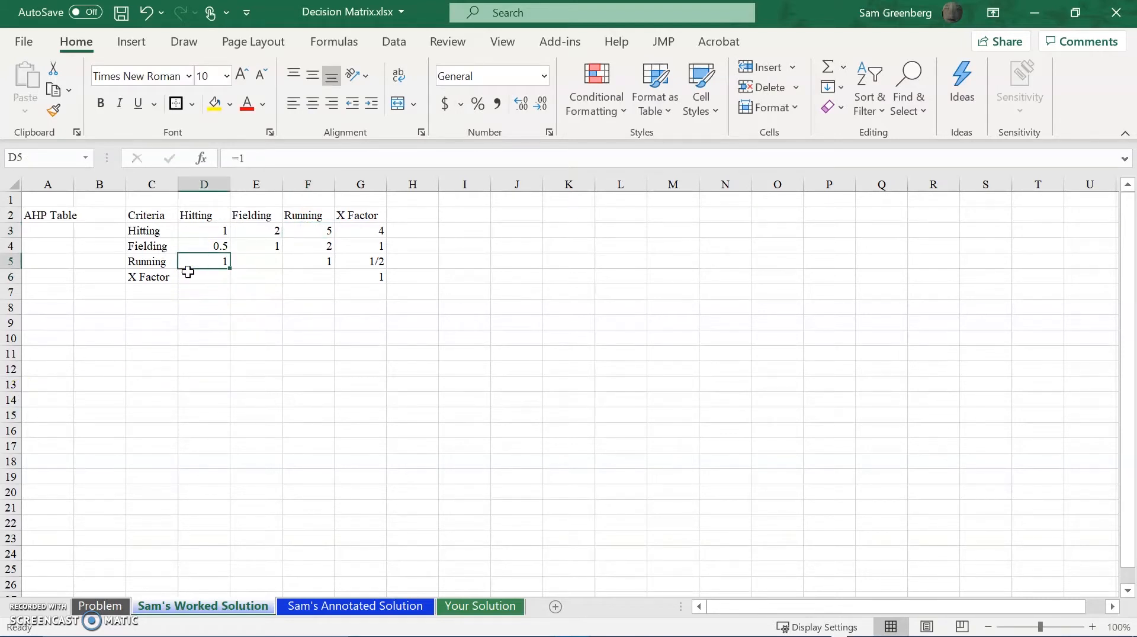
pyautogui.write('=12')
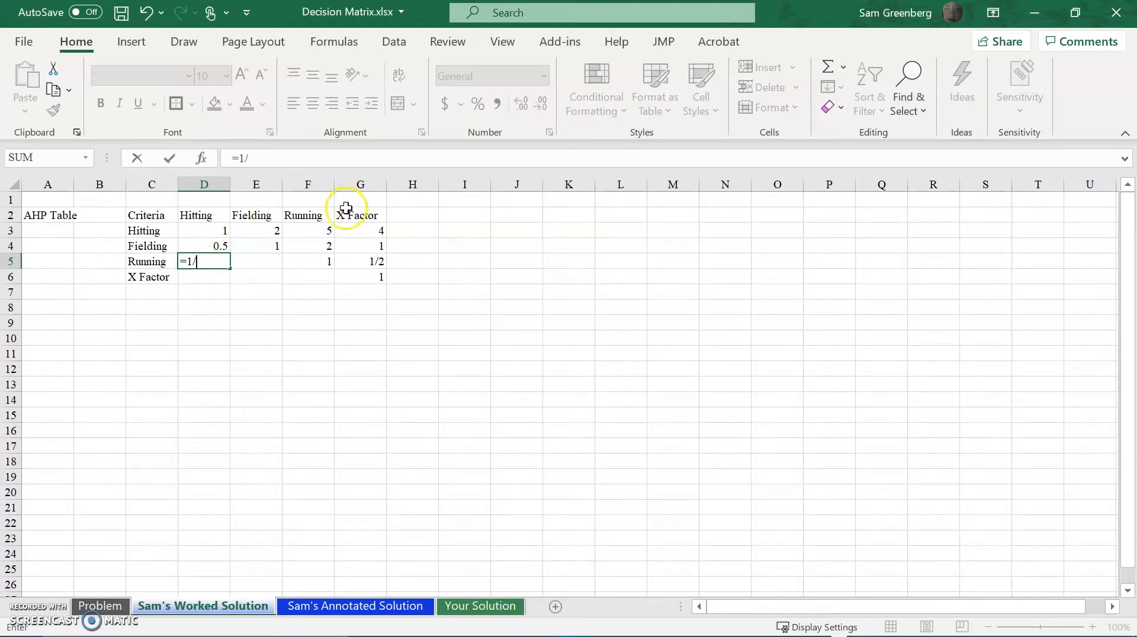
pyautogui.click(315, 231)
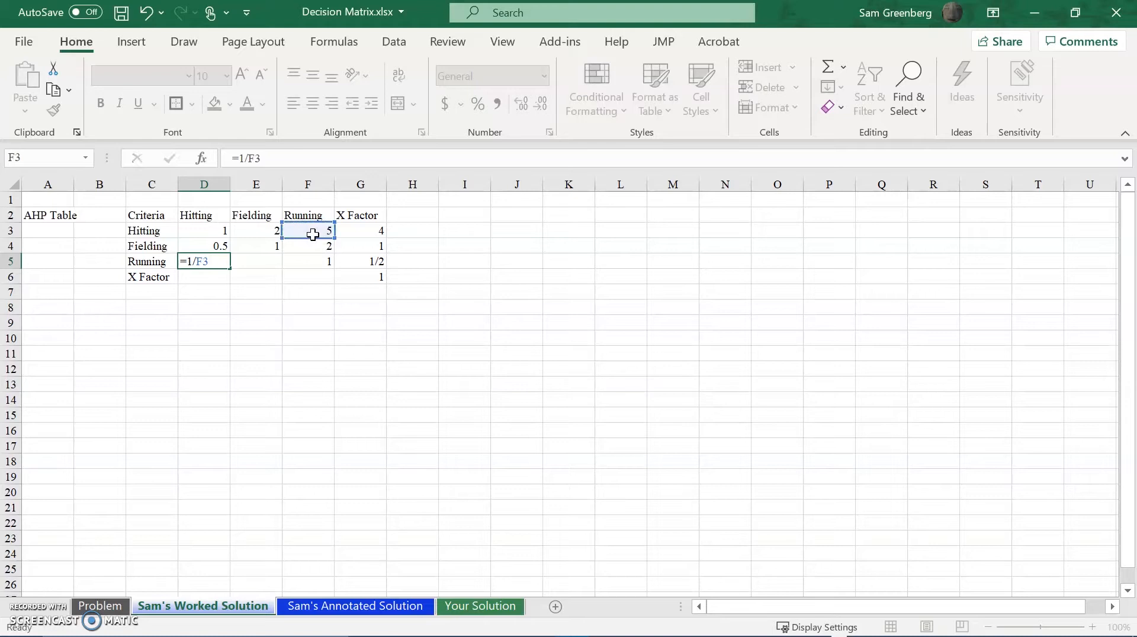
pyautogui.press('Return')
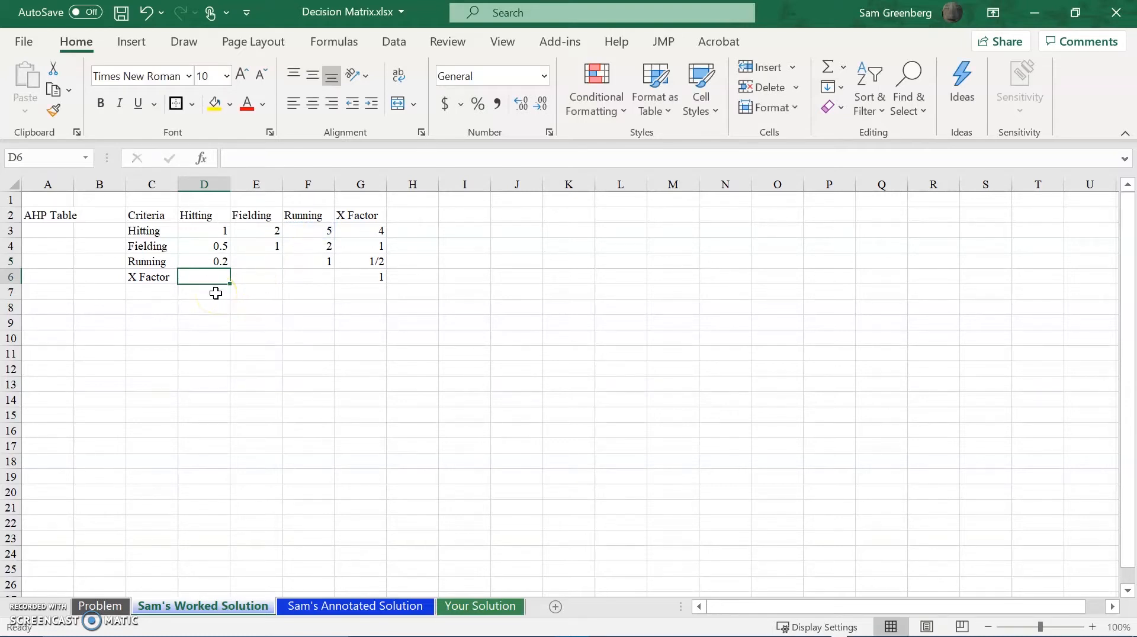
# Enter the formula =1/G3 in cell D6 for the reciprocal rating of X Factor against Hitting.
pyautogui.write('=1')
pyautogui.press('Right')
pyautogui.press('Right')
pyautogui.press('Right')
pyautogui.press('Left')
pyautogui.press('Left')
pyautogui.press('Left')
pyautogui.write('/')
pyautogui.press('Right')
pyautogui.press('Right')
pyautogui.press('Right')
pyautogui.press('Right')
pyautogui.press('Left')
pyautogui.press('Up')
pyautogui.press('Up')
pyautogui.press('Up')
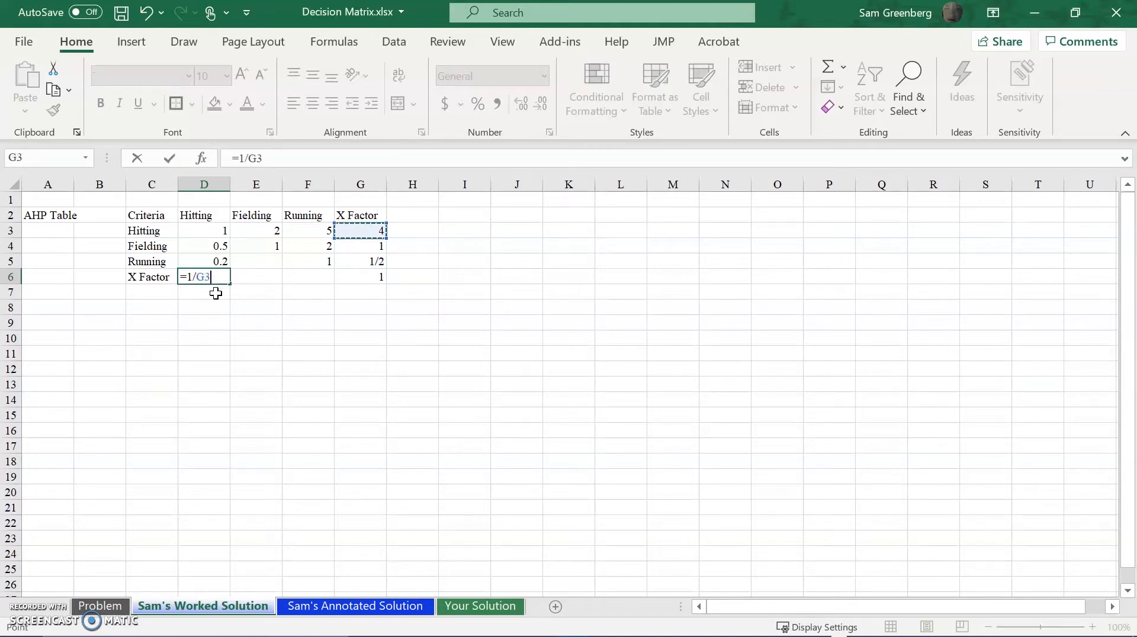
pyautogui.press('Return')
# Enter the formula =1/F4 in cell E5 for the reciprocal rating of Running against Fielding.
pyautogui.press('Right')
pyautogui.press('Up')
pyautogui.press('Up')
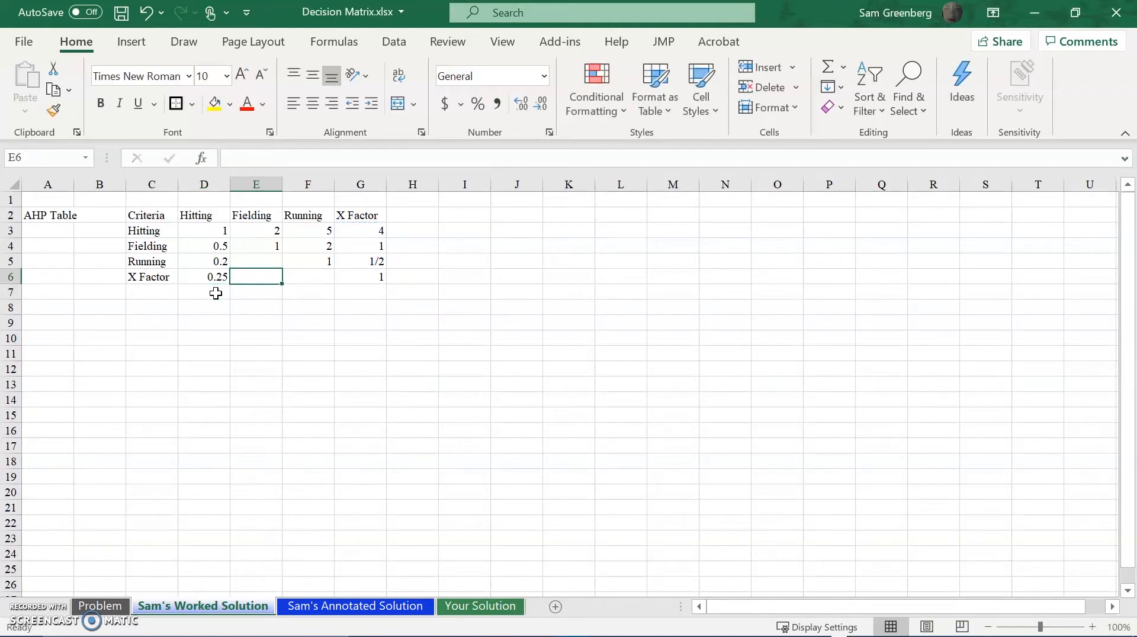
pyautogui.write('=')
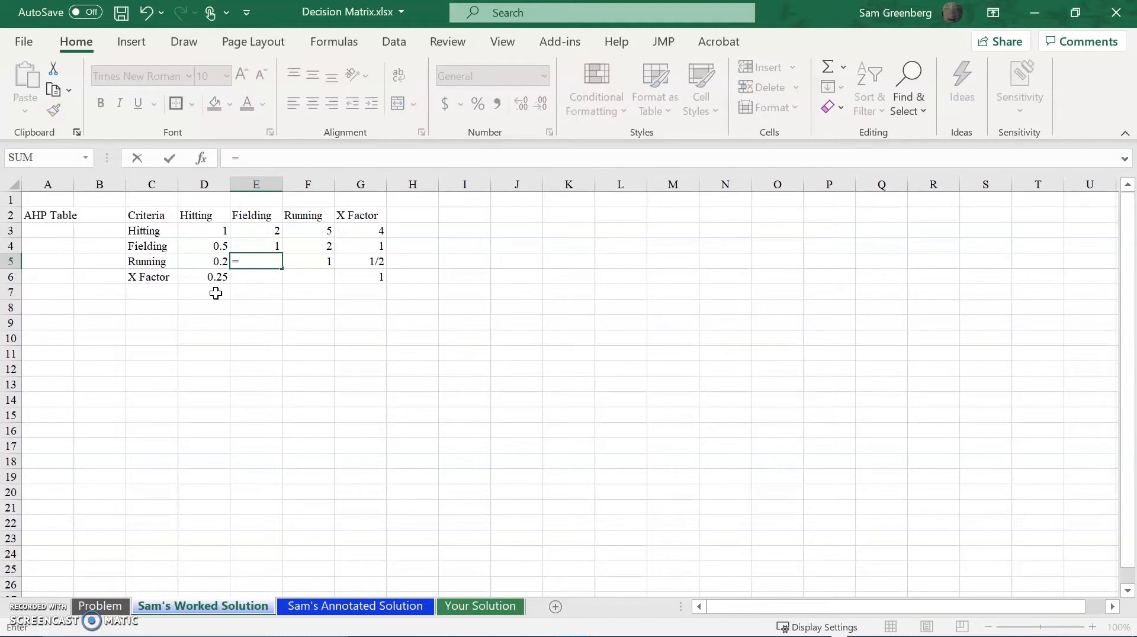
pyautogui.write('1/')
pyautogui.press('Right')
pyautogui.press('Left')
pyautogui.press('Left')
pyautogui.press('Up')
pyautogui.press('Up')
pyautogui.press('Right')
pyautogui.press('Down')
pyautogui.press('Left')
pyautogui.press('Down')
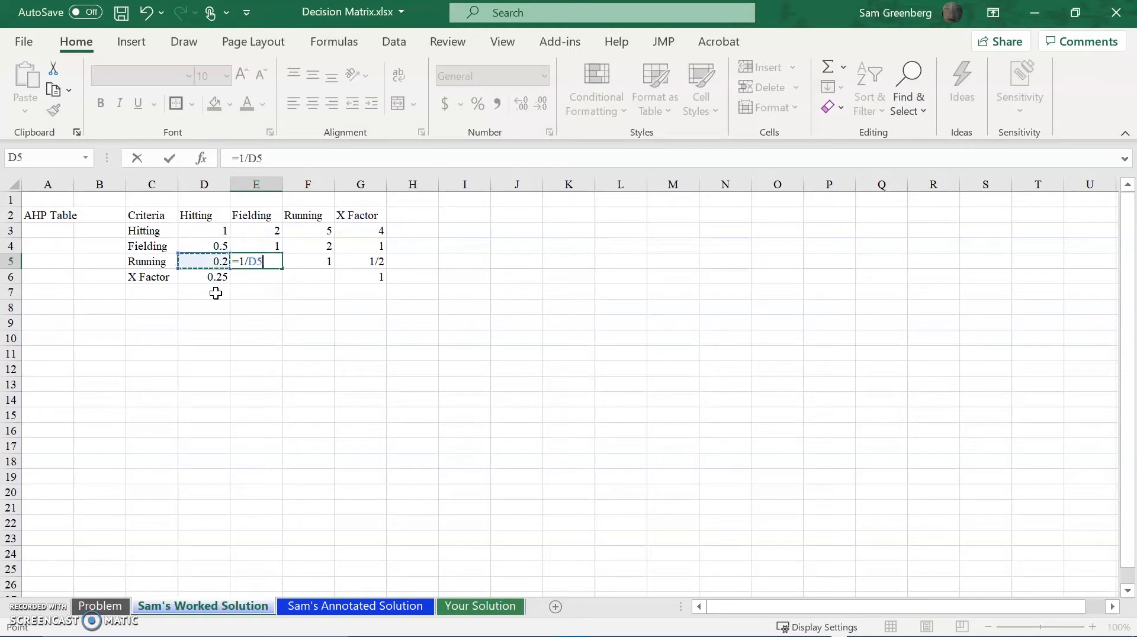
pyautogui.press('Right')
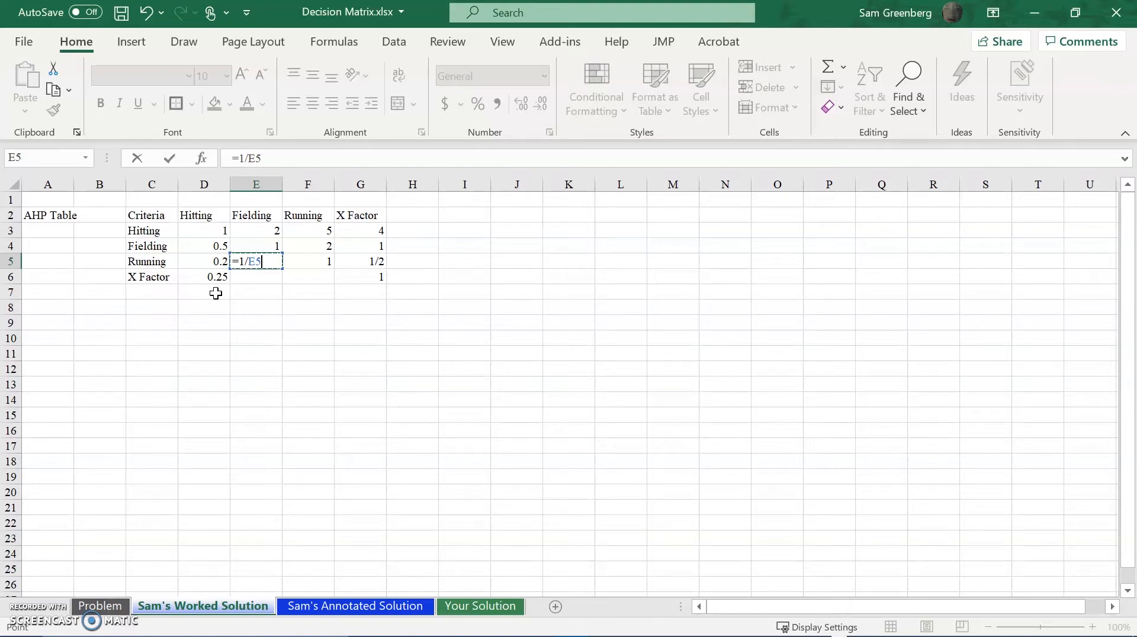
pyautogui.press('Up')
pyautogui.press('Right')
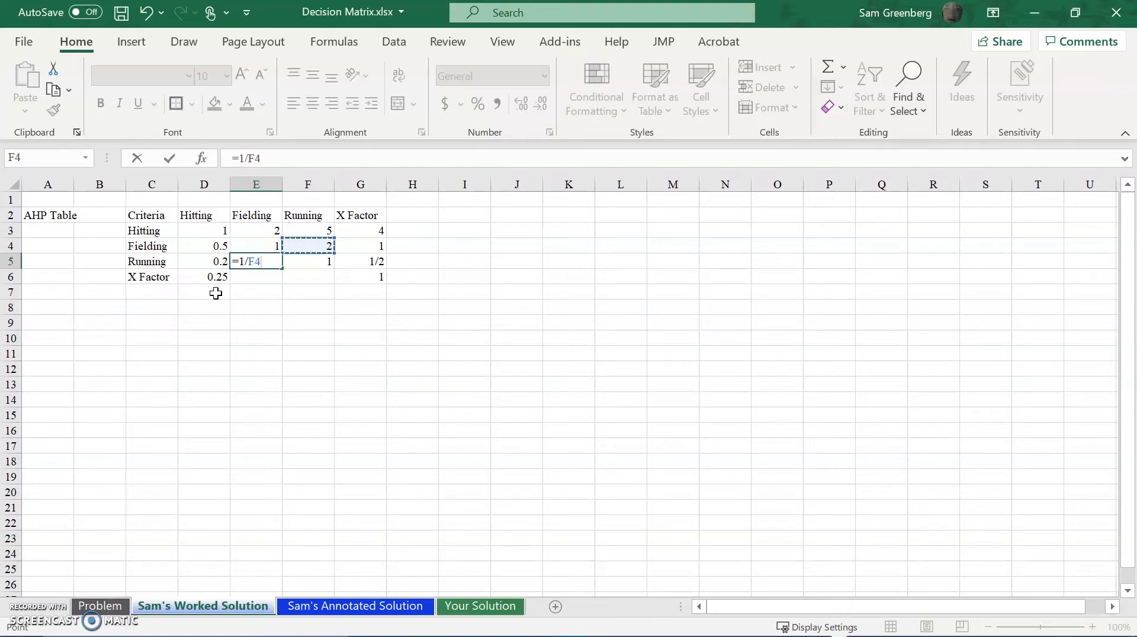
pyautogui.press('Return')
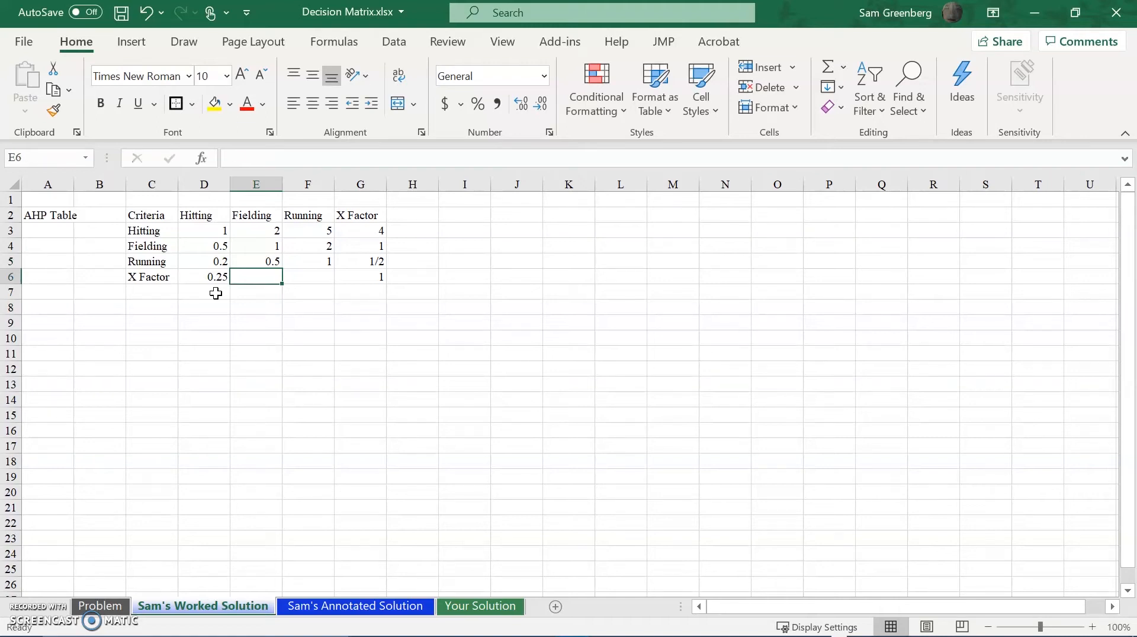
# Try to enter the X Factor versus Fielding rating in cell E6 with the formula =1/G5.
pyautogui.write('=1/')
pyautogui.press('Right')
pyautogui.press('Right')
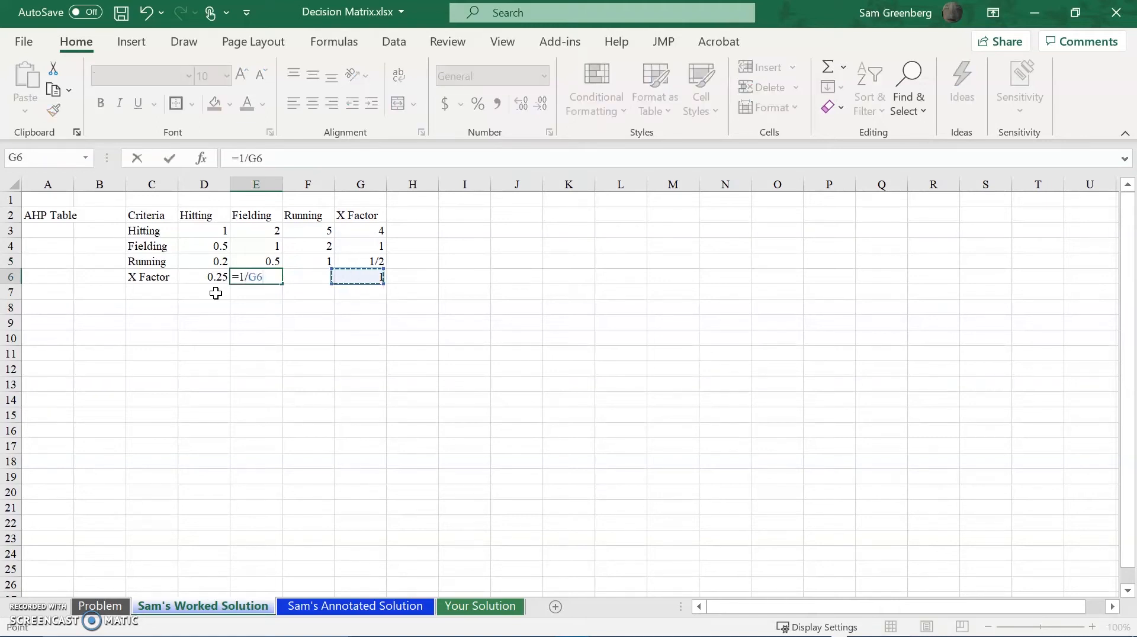
pyautogui.press('Up')
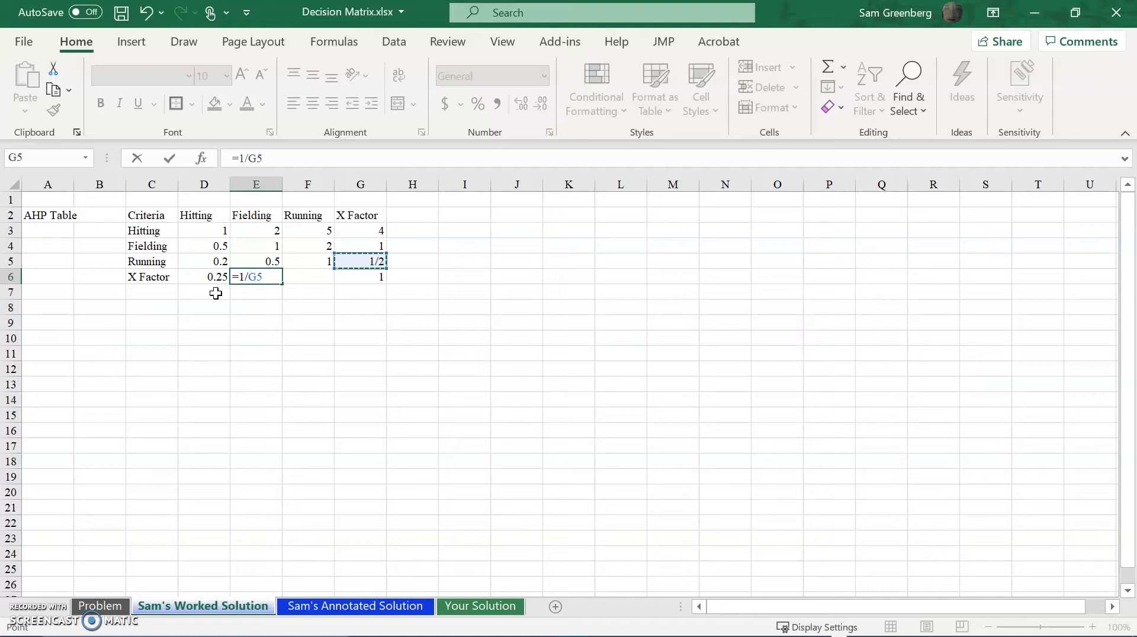
pyautogui.press('Return')
pyautogui.press('Right')
pyautogui.press('Up')
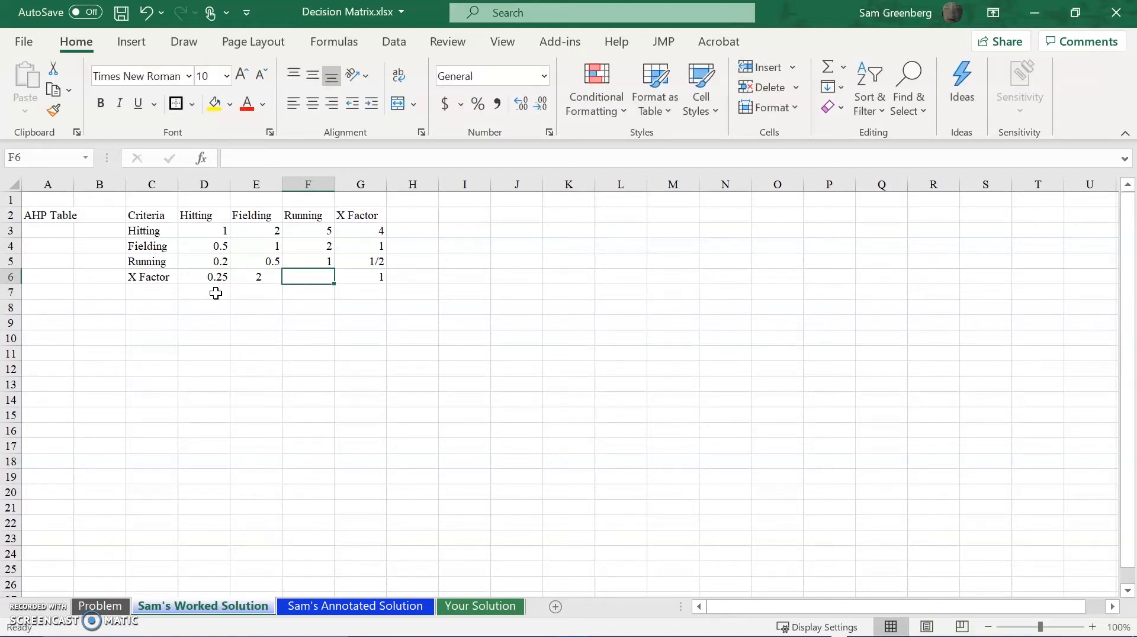
# Replace the formula in cell E6 with =G4 for the X Factor versus Fielding rating.
pyautogui.press('Left')
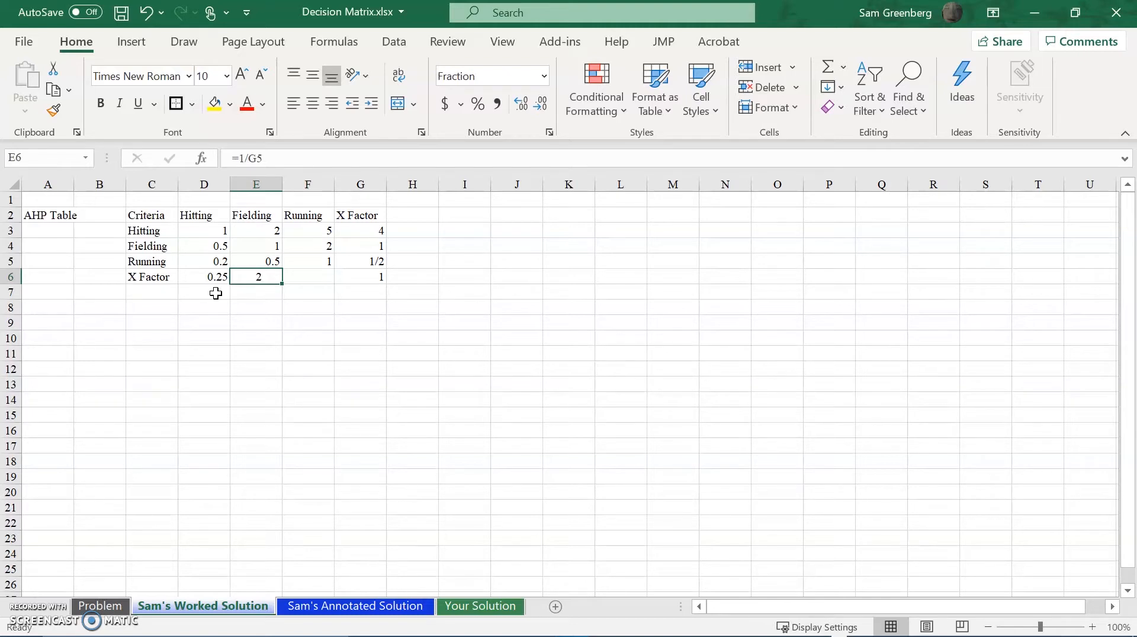
pyautogui.write('=')
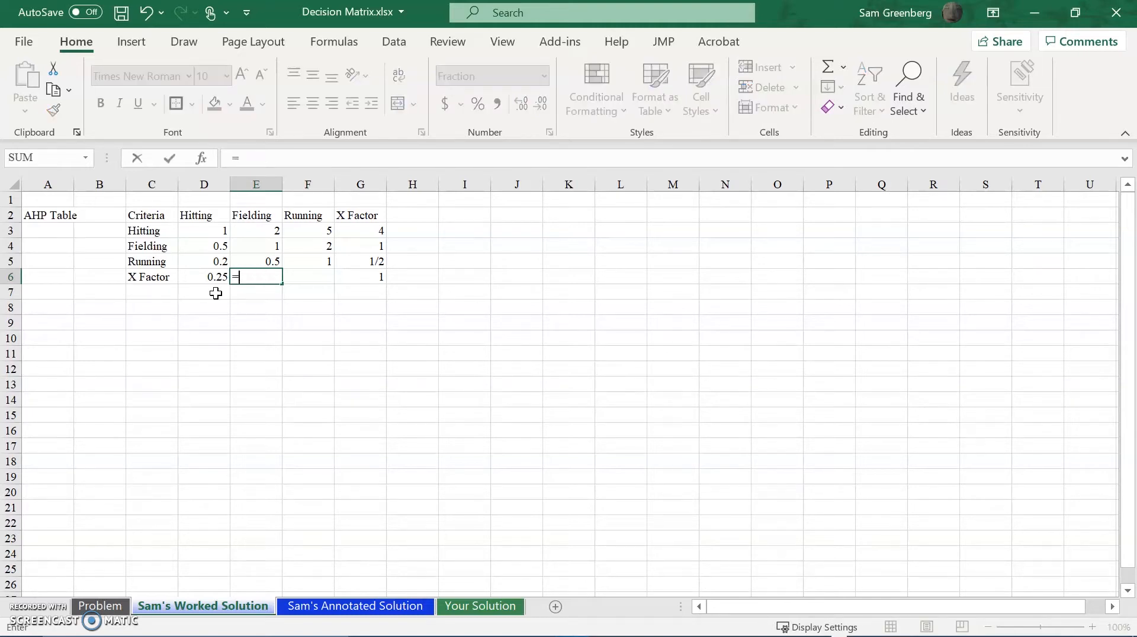
pyautogui.press('Up')
pyautogui.press('Up')
pyautogui.press('Right')
pyautogui.press('Right')
pyautogui.press('Right')
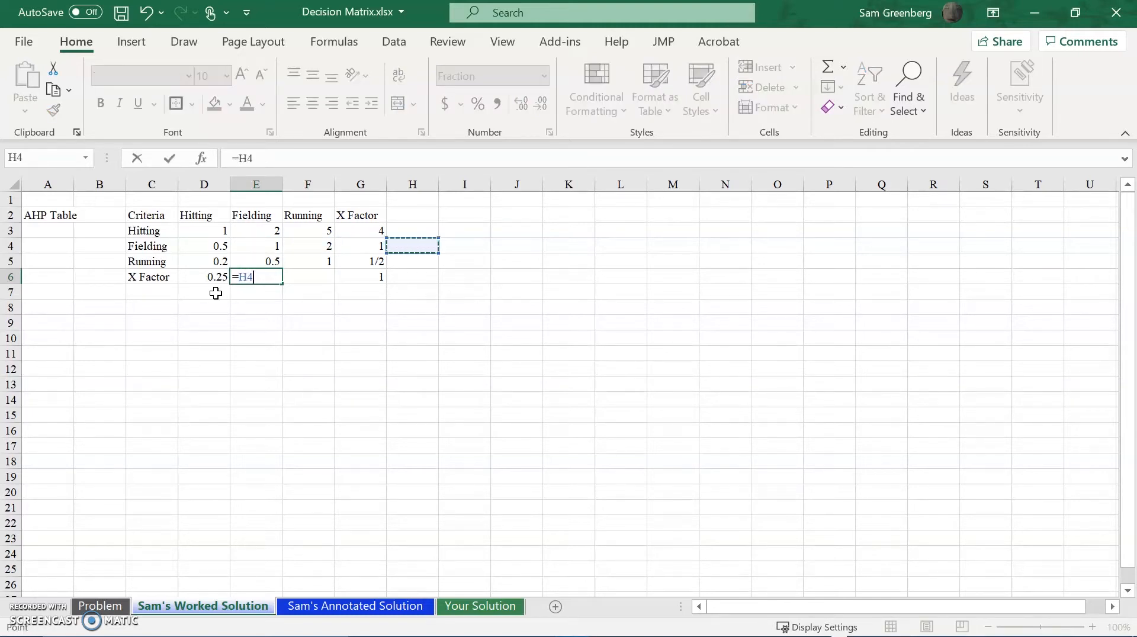
pyautogui.press('Left')
pyautogui.press('Return')
# Try to enter the X Factor versus Running rating in cell F6 with the formula =G5.
pyautogui.press('Right')
pyautogui.press('Up')
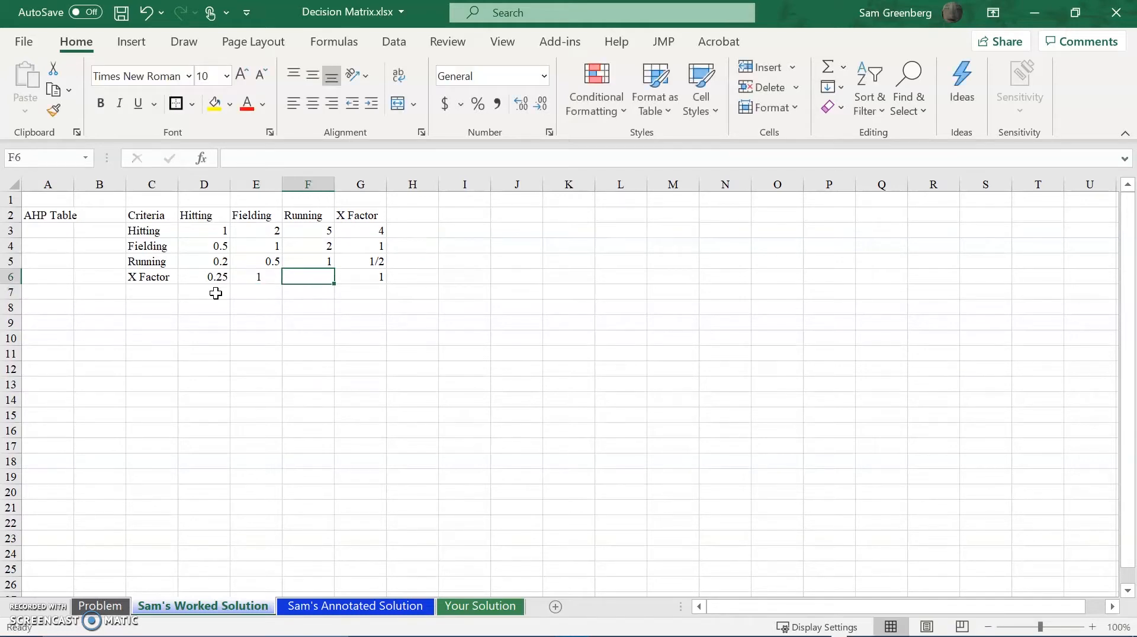
pyautogui.write('=')
pyautogui.press('Right')
pyautogui.press('Up')
pyautogui.press('Return')
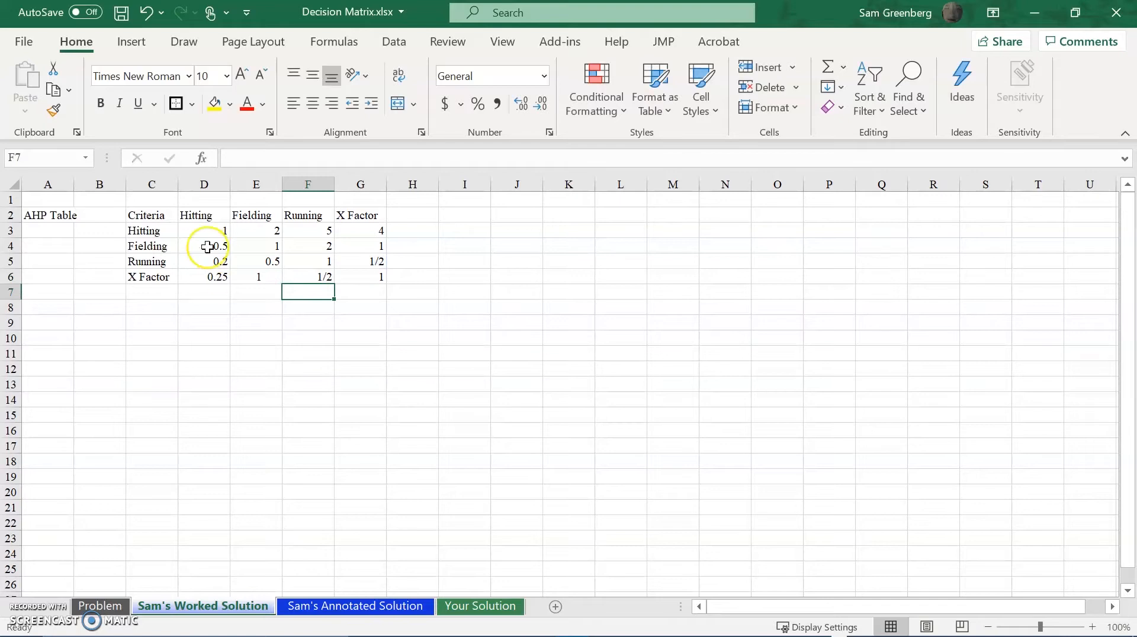
# Replace the formula in cell F6 with =1/G5 for the reciprocal rating of X Factor against Running.
pyautogui.click(318, 278)
pyautogui.click(318, 279)
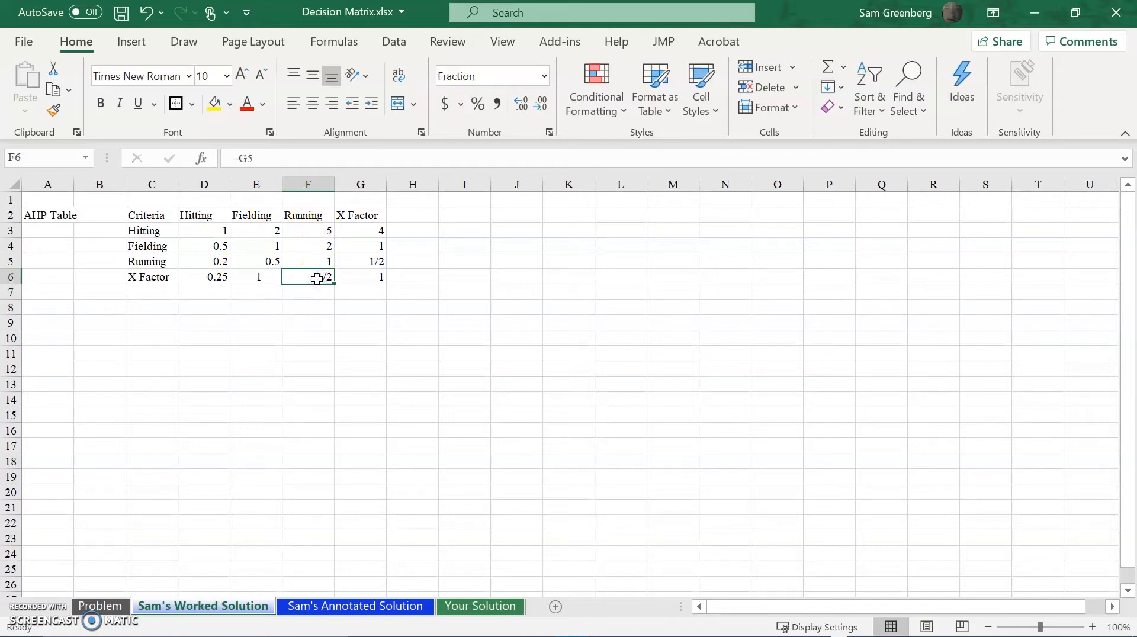
pyautogui.write('=1/')
pyautogui.press('Right')
pyautogui.press('Up')
pyautogui.press('Return')
pyautogui.click(327, 267)
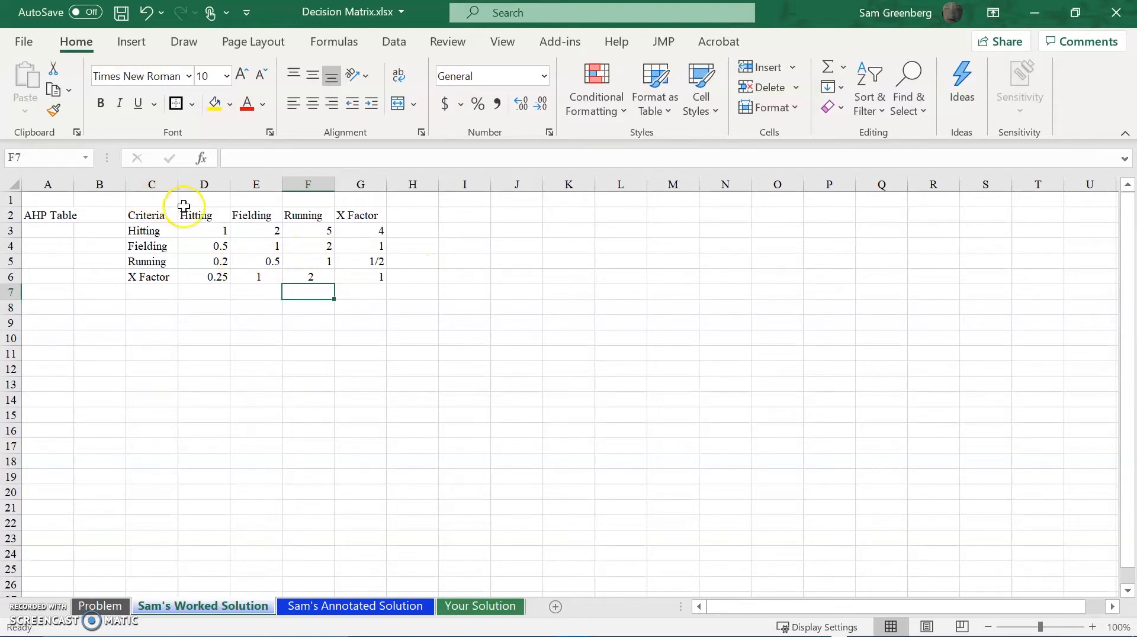
# Apply the Fraction number format to all the ratings in D3:G6.
pyautogui.click(204, 231)
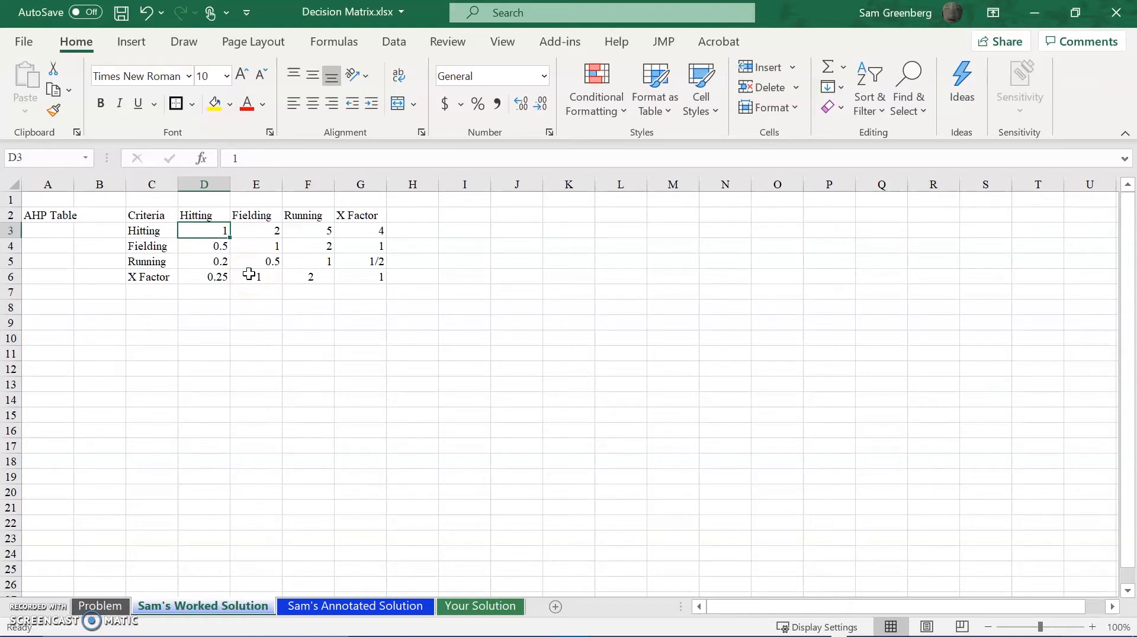
pyautogui.hotkey('ctrl', 'shift', 'Right')
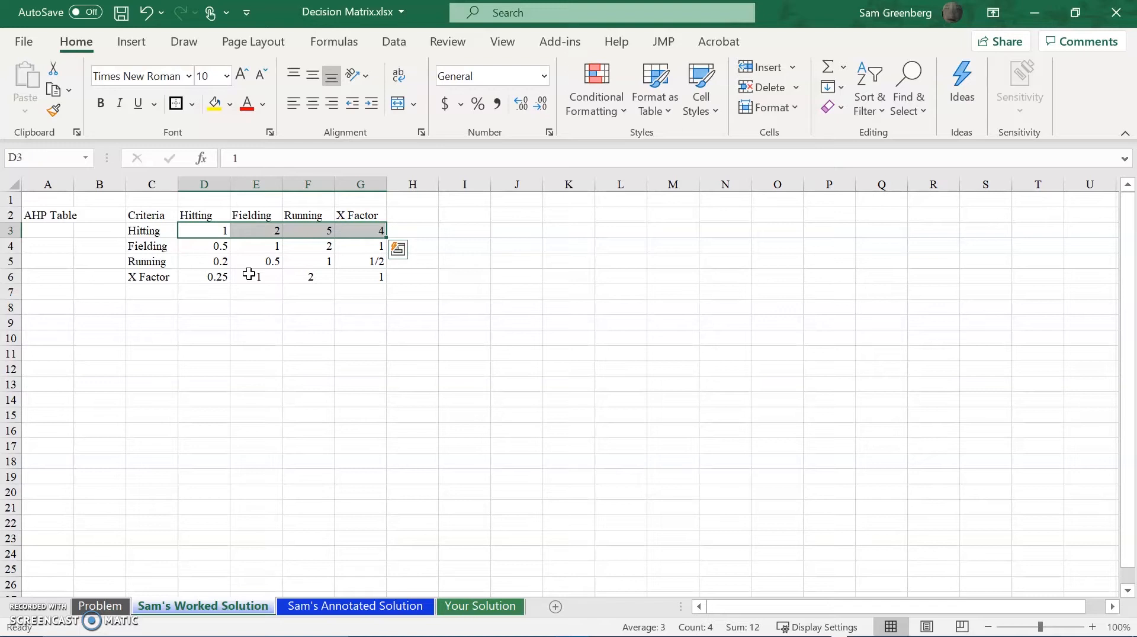
pyautogui.hotkey('ctrl', 'shift', 'Down')
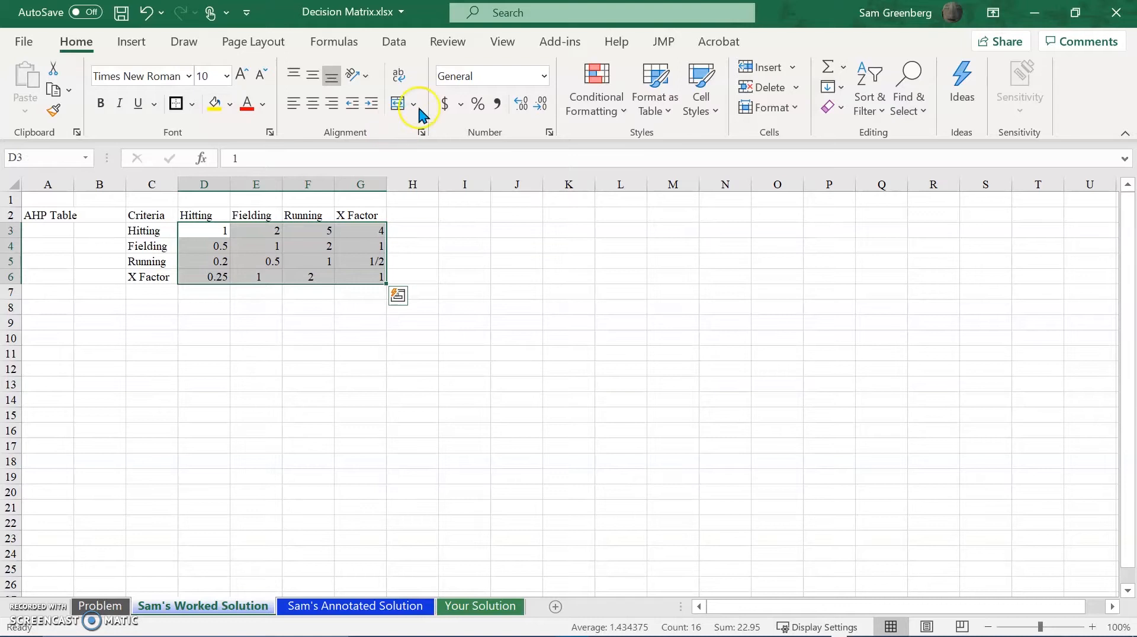
pyautogui.click(544, 76)
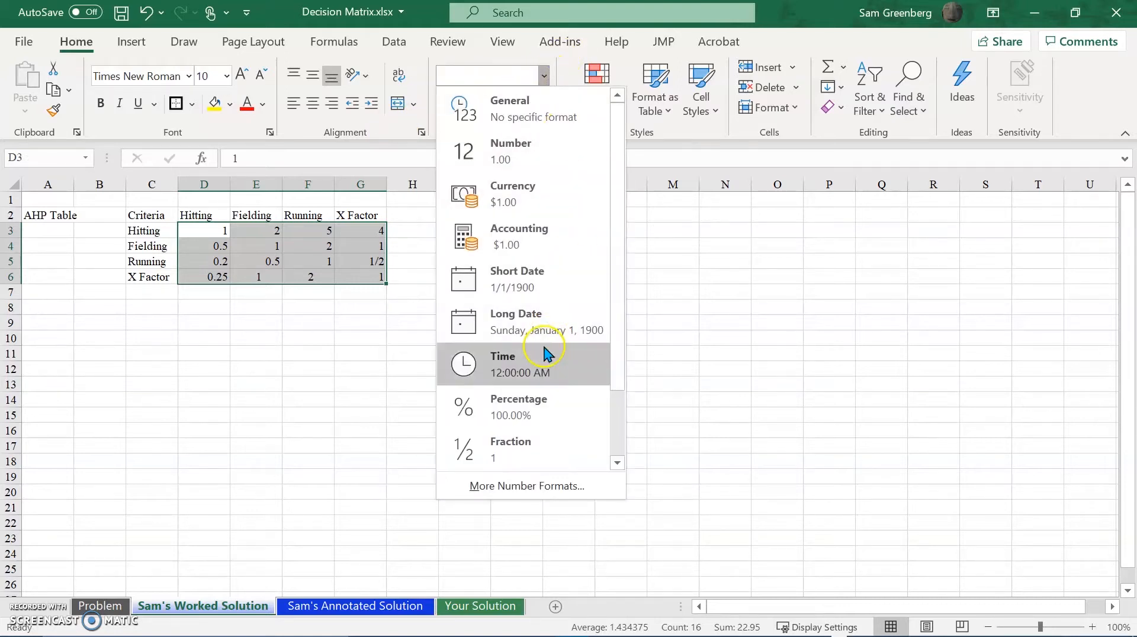
pyautogui.click(498, 449)
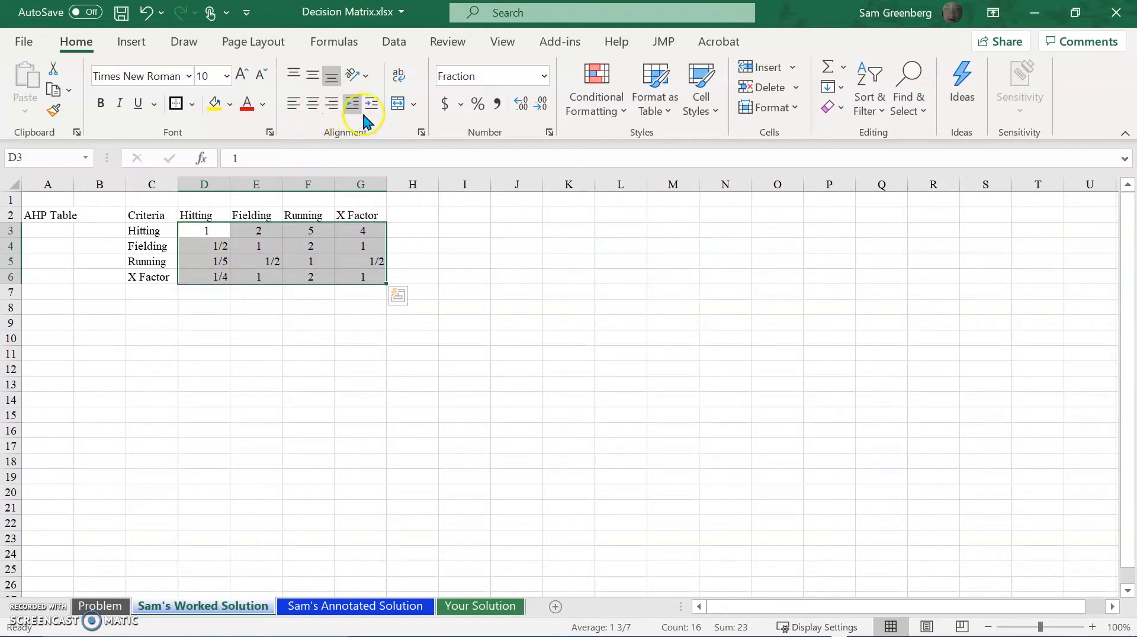
# Center the ratings in D3:G6 horizontally and middle-align them vertically.
pyautogui.click(318, 109)
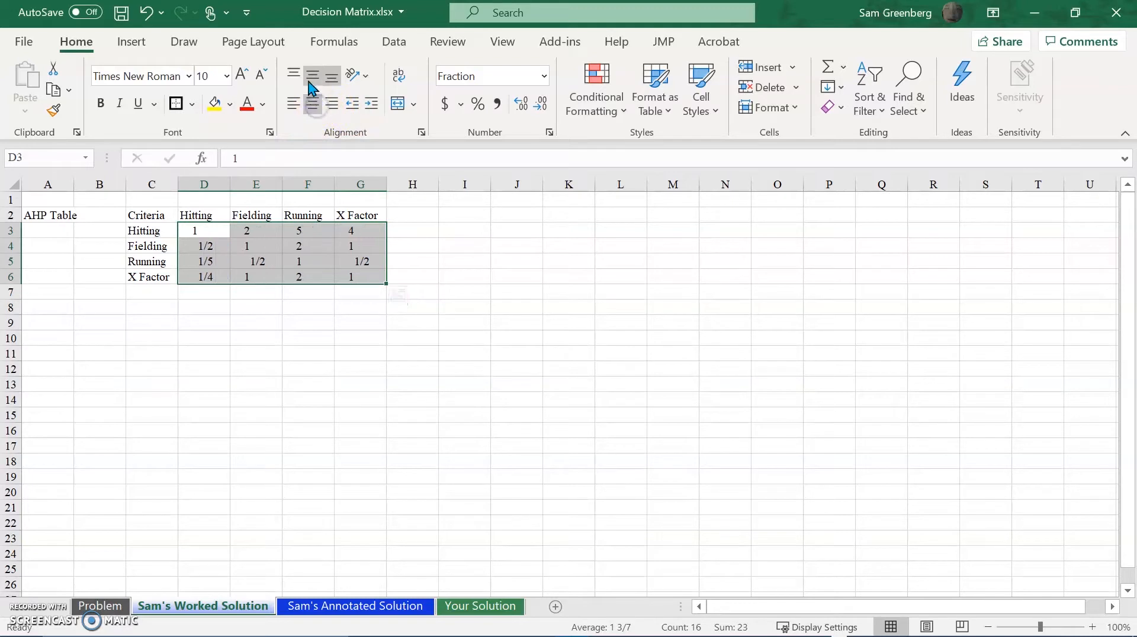
pyautogui.click(309, 82)
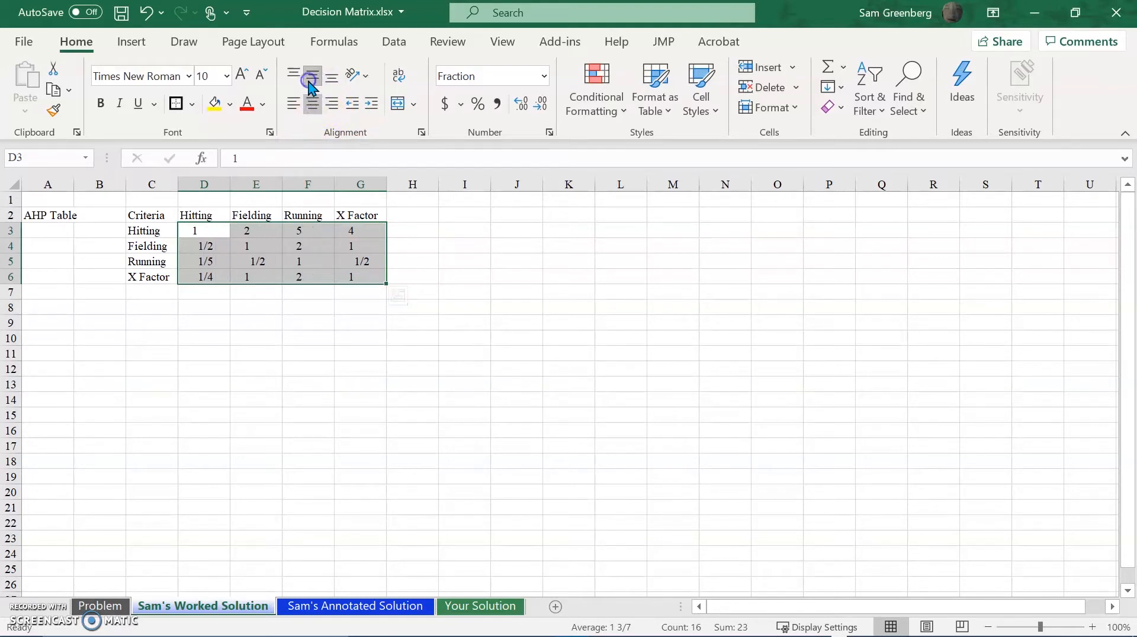
pyautogui.click(402, 253)
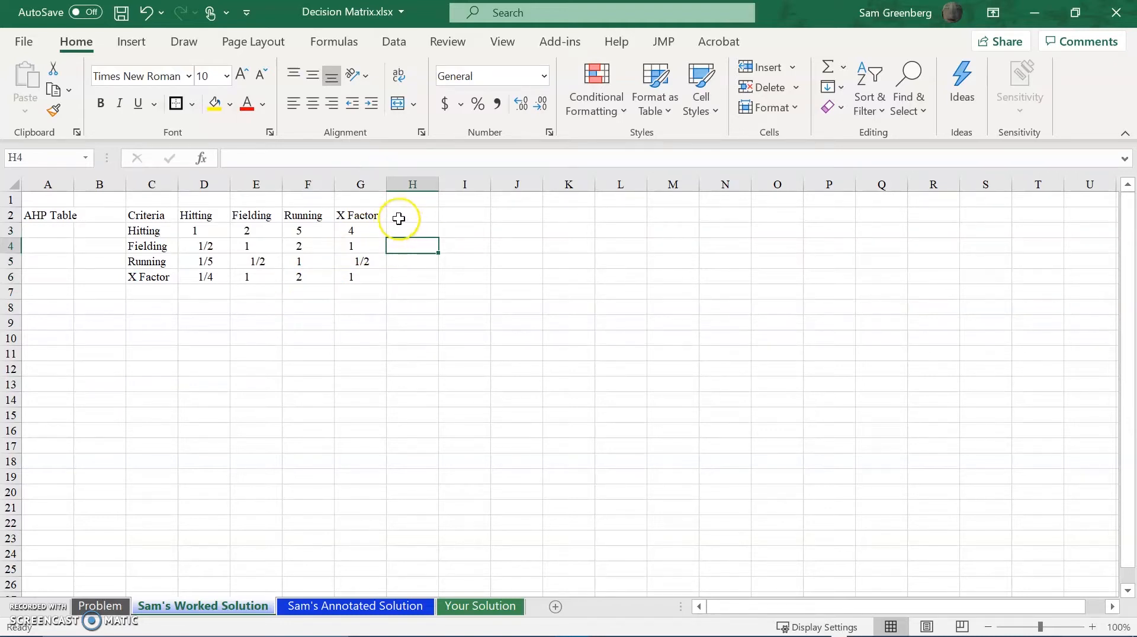
# Add the column header Totals in cell H2, beside the X Factor header.
pyautogui.click(425, 218)
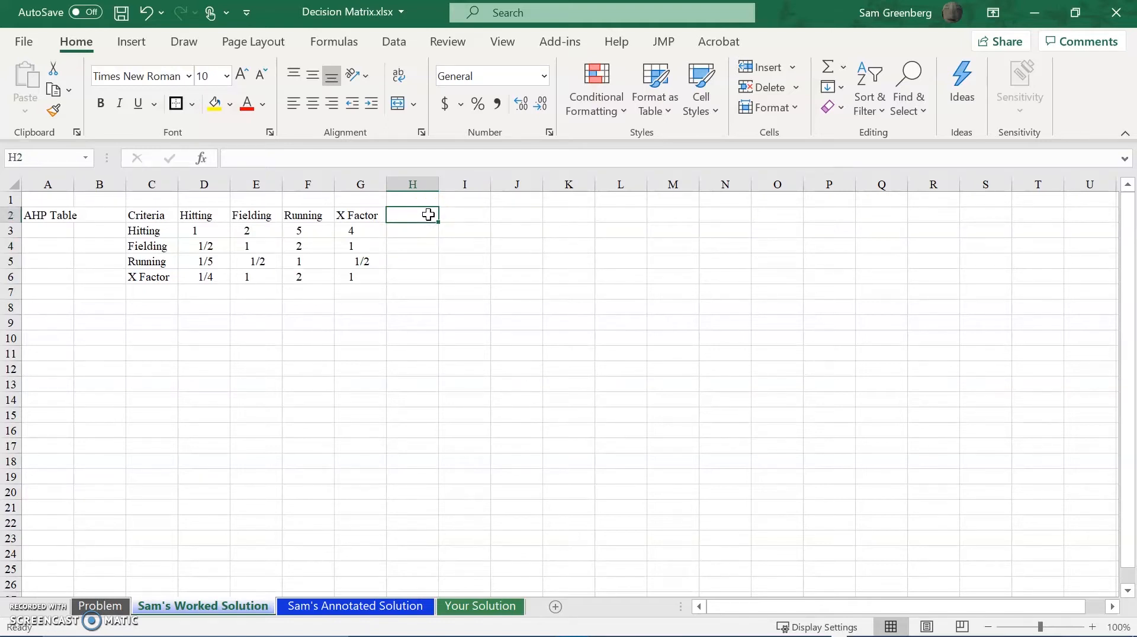
pyautogui.write('Su')
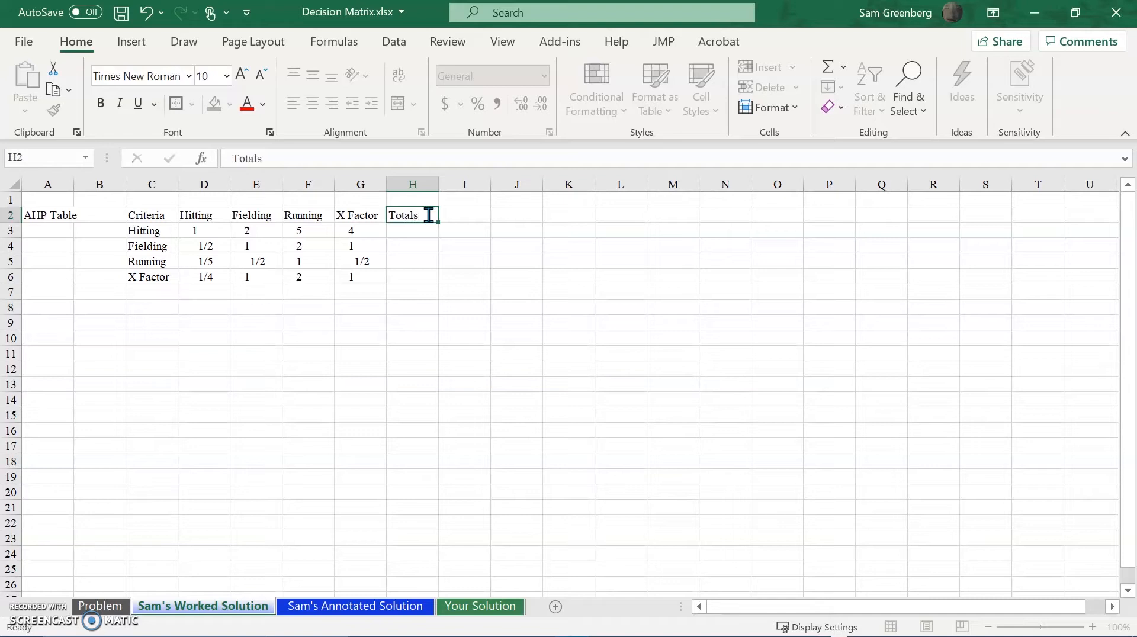
pyautogui.press('Return')
# Try to total the Hitting row in cell H3 with the formula =D3:G3.
pyautogui.write('=')
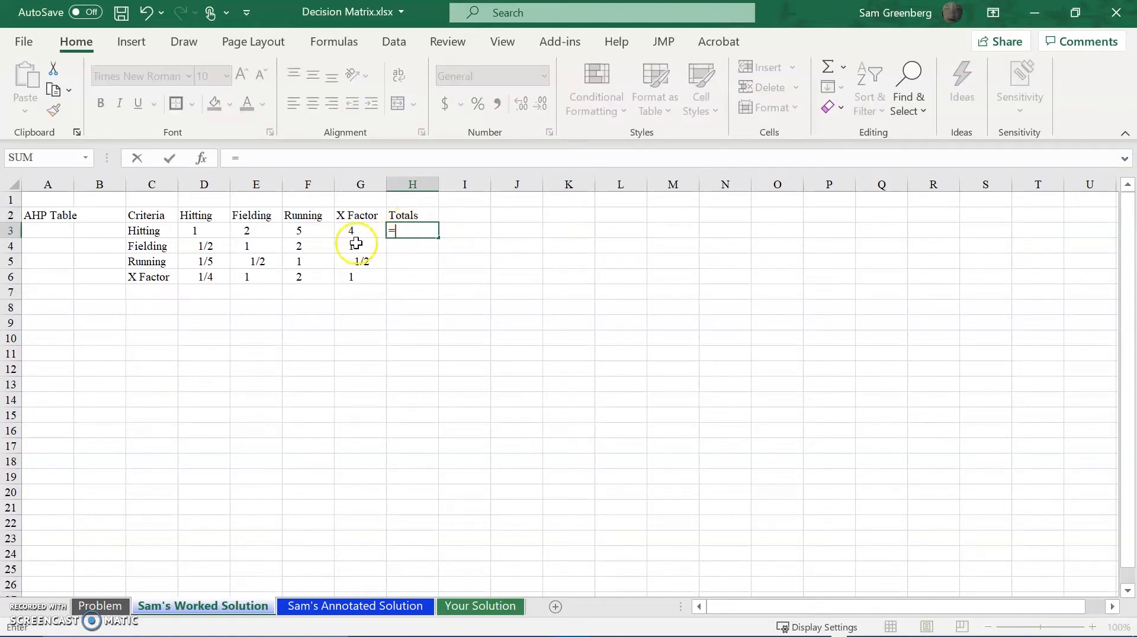
pyautogui.moveTo(196, 231); pyautogui.dragTo(337, 228)
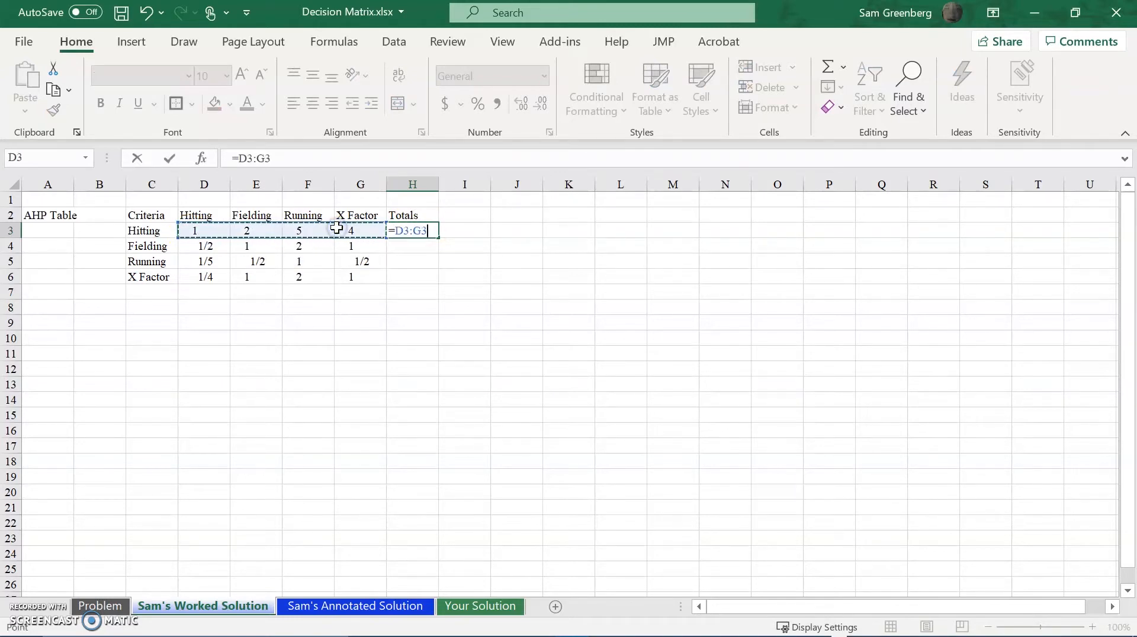
pyautogui.press('Return')
# Enter the formula =SUM(D2:G3) in cell H3 as the Hitting total.
pyautogui.click(400, 232)
pyautogui.write('=SYN=')
pyautogui.press('BackSpace')
pyautogui.press('BackSpace')
pyautogui.press('BackSpace')
pyautogui.write('U')
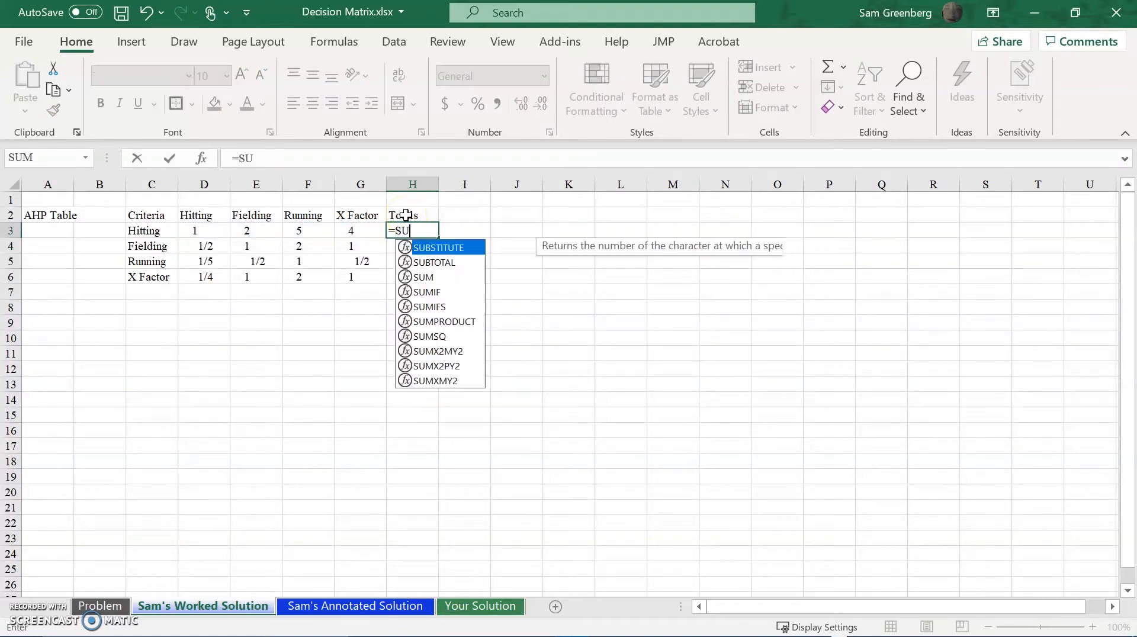
pyautogui.write('M(')
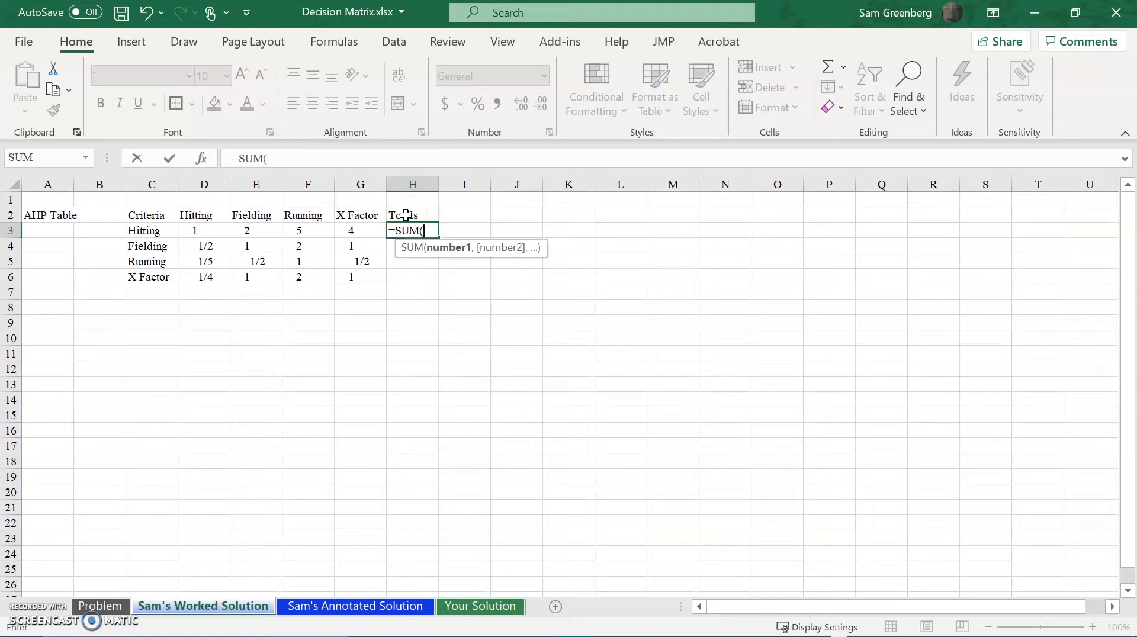
pyautogui.moveTo(201, 231); pyautogui.dragTo(367, 216)
pyautogui.write(')')
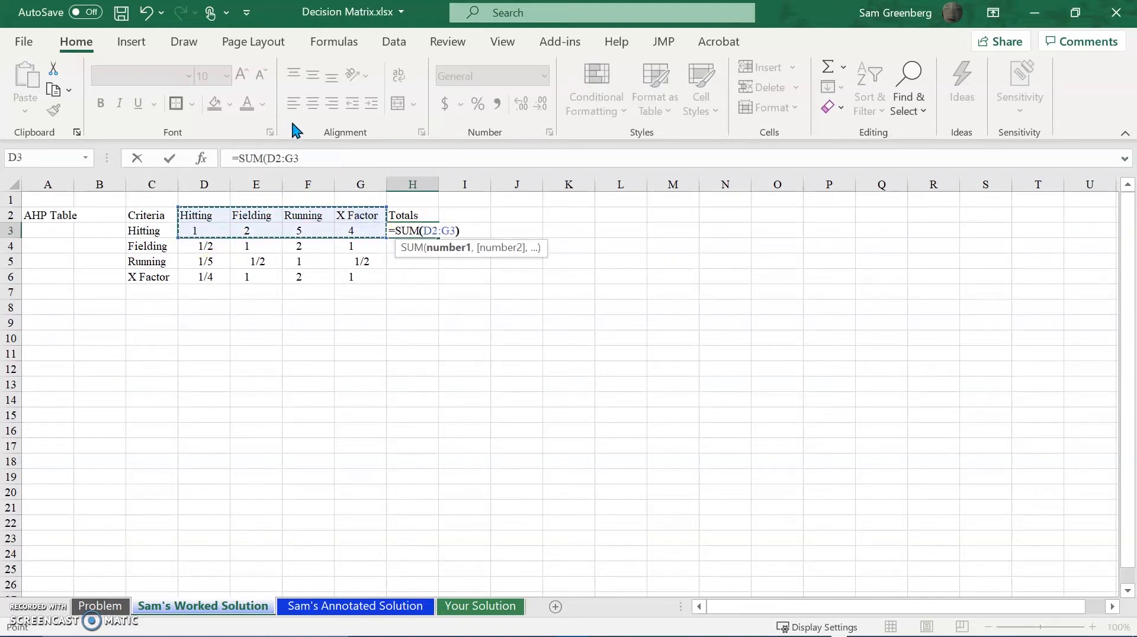
pyautogui.press('Return')
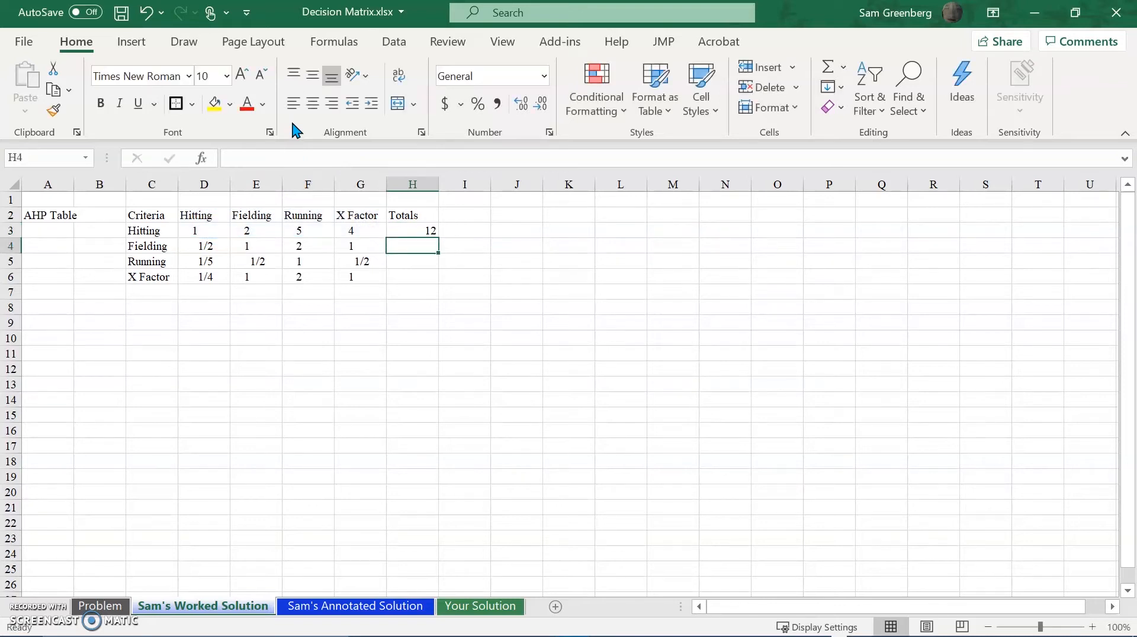
# Copy the Hitting total formula from H3 down to the other criteria rows, H4:H6.
pyautogui.click(409, 230)
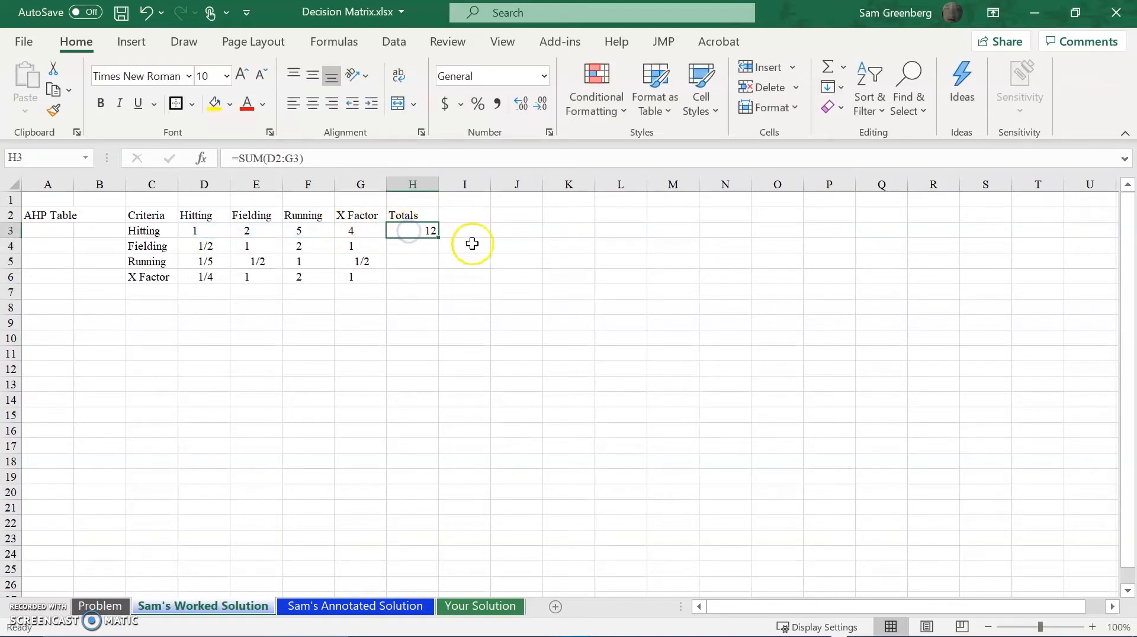
pyautogui.moveTo(267, 617)
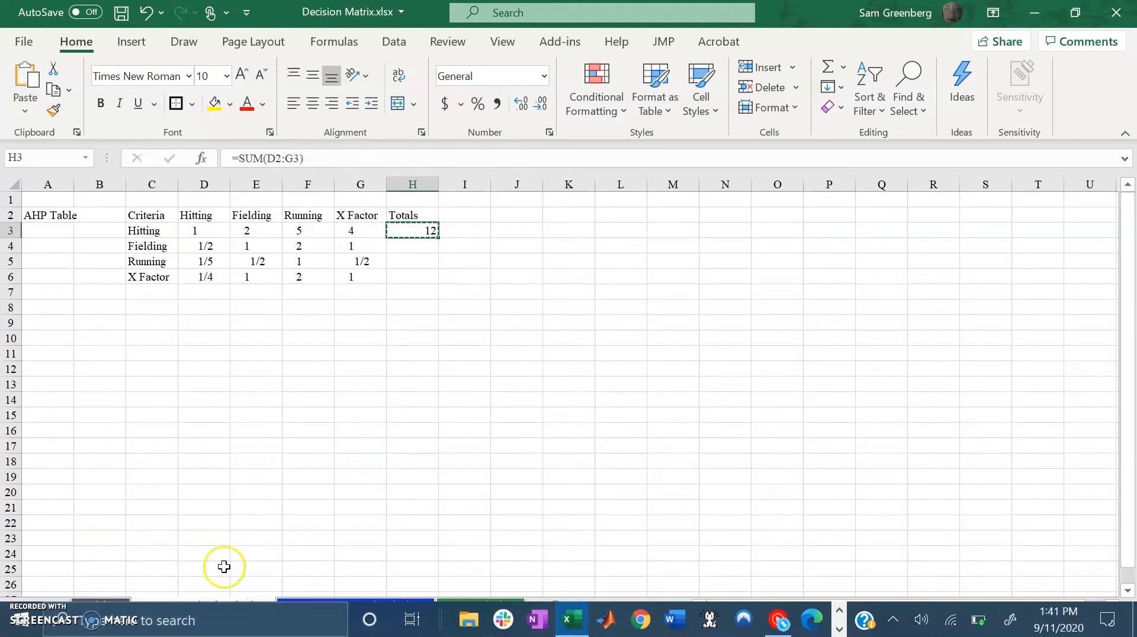
pyautogui.hotkey('ctrl', 'c')
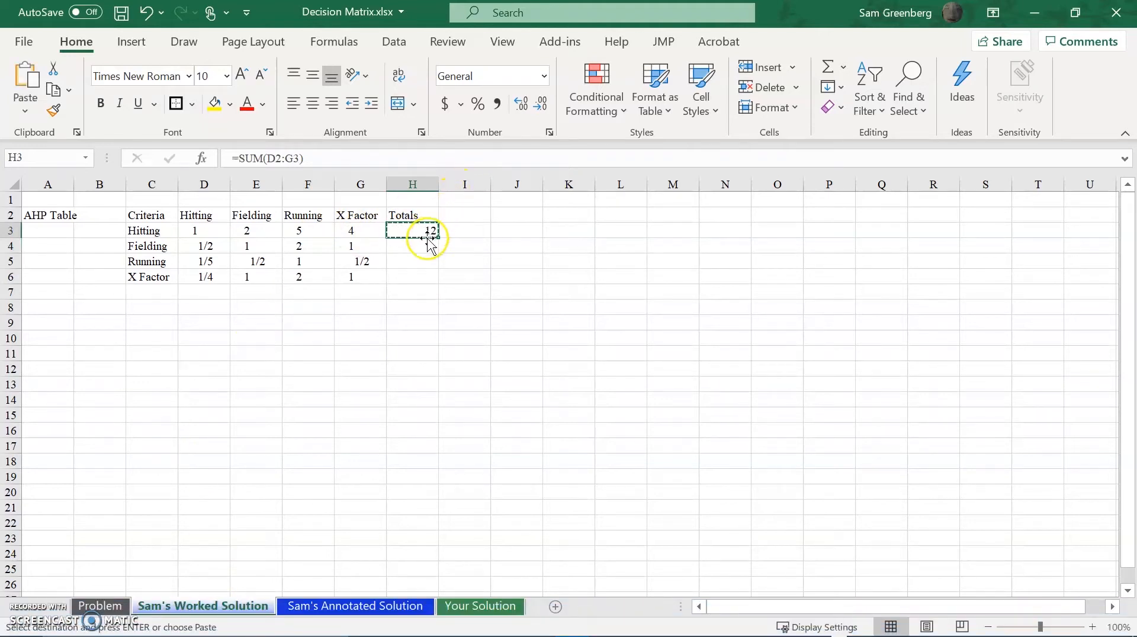
pyautogui.hotkey('shift', 'Down')
pyautogui.hotkey('shift', 'Down')
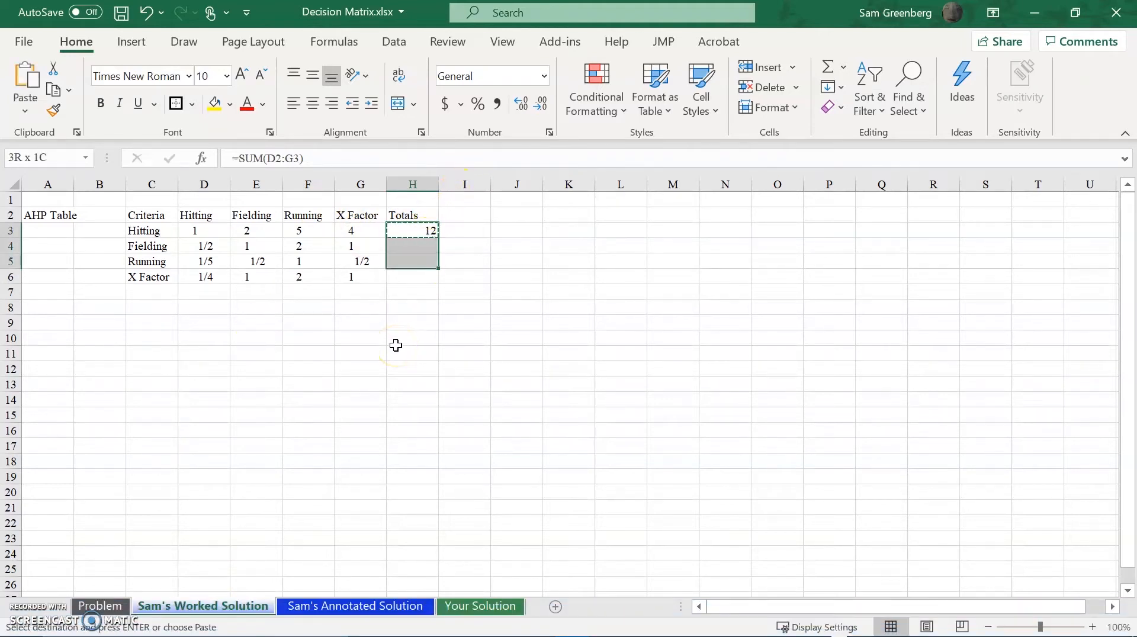
pyautogui.hotkey('shift', 'Down')
pyautogui.hotkey('ctrl', 'v')
pyautogui.press('Escape')
pyautogui.press('Escape')
pyautogui.press('Up')
pyautogui.press('Down')
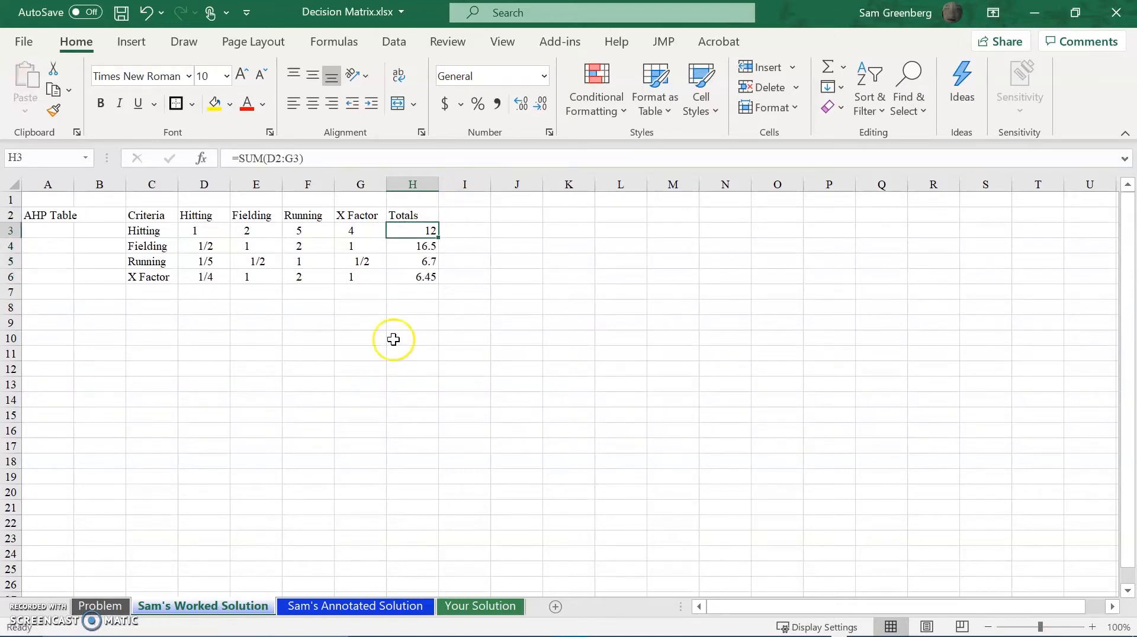
# Correct the Hitting total formula in H3 to =SUM(D3:G3).
pyautogui.click(326, 158)
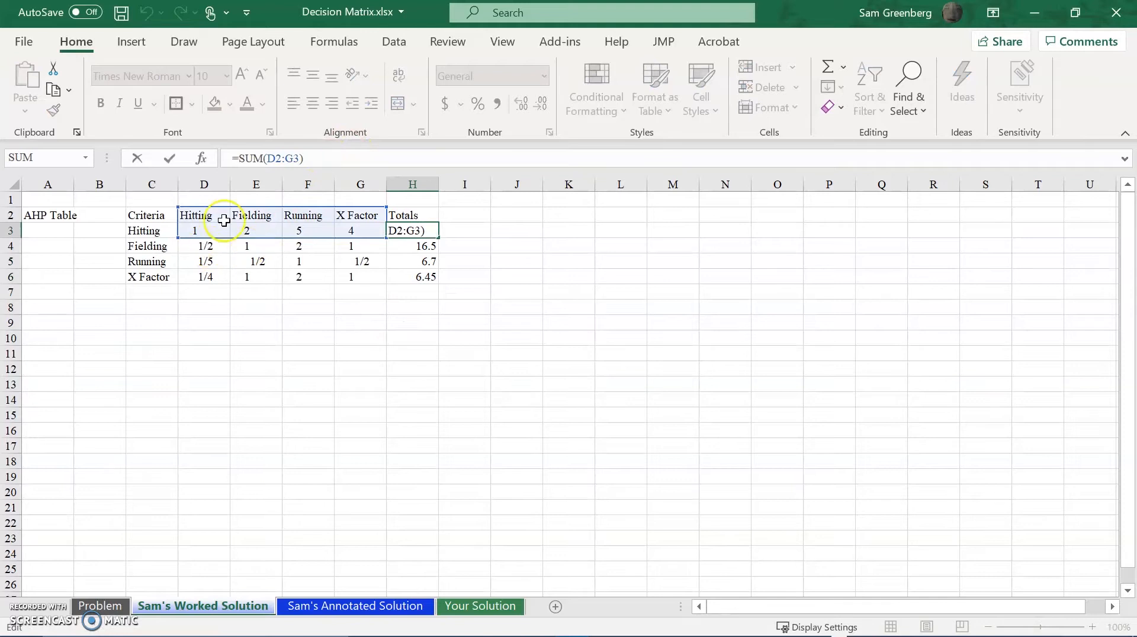
pyautogui.click(276, 156)
pyautogui.press('BackSpace')
pyautogui.press('BackSpace')
pyautogui.write('D3')
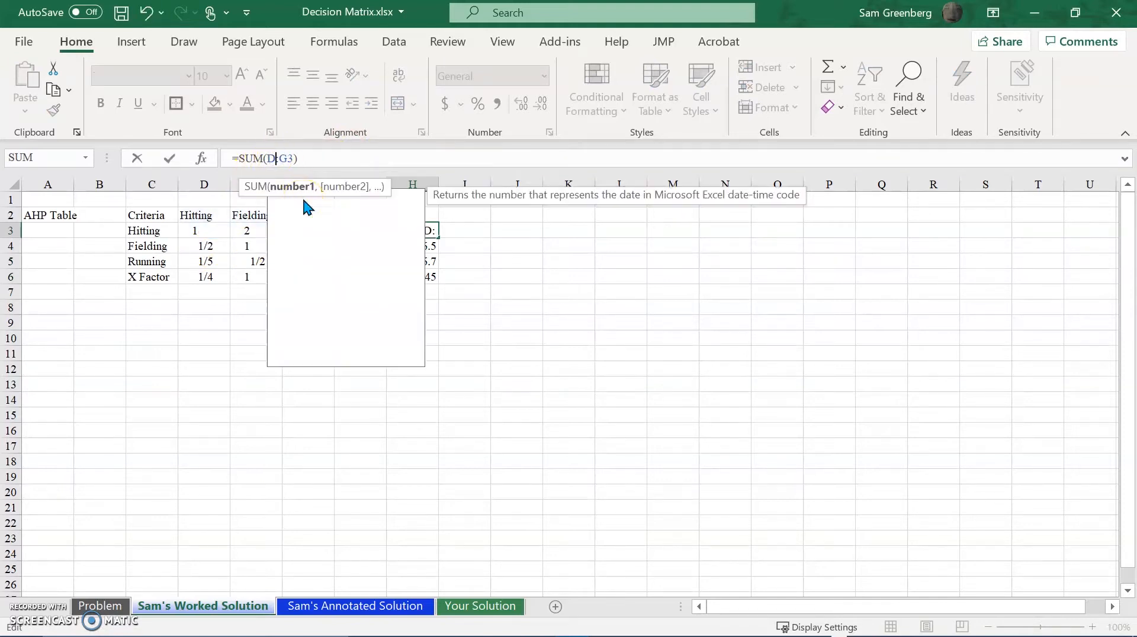
pyautogui.press('Return')
# Copy the corrected total formula from H3 down through H6 for the Fielding, Running and X Factor rows.
pyautogui.press('Up')
pyautogui.hotkey('ctrl', 'c')
pyautogui.hotkey('shift', 'Down')
pyautogui.hotkey('shift', 'Down')
pyautogui.hotkey('shift', 'Down')
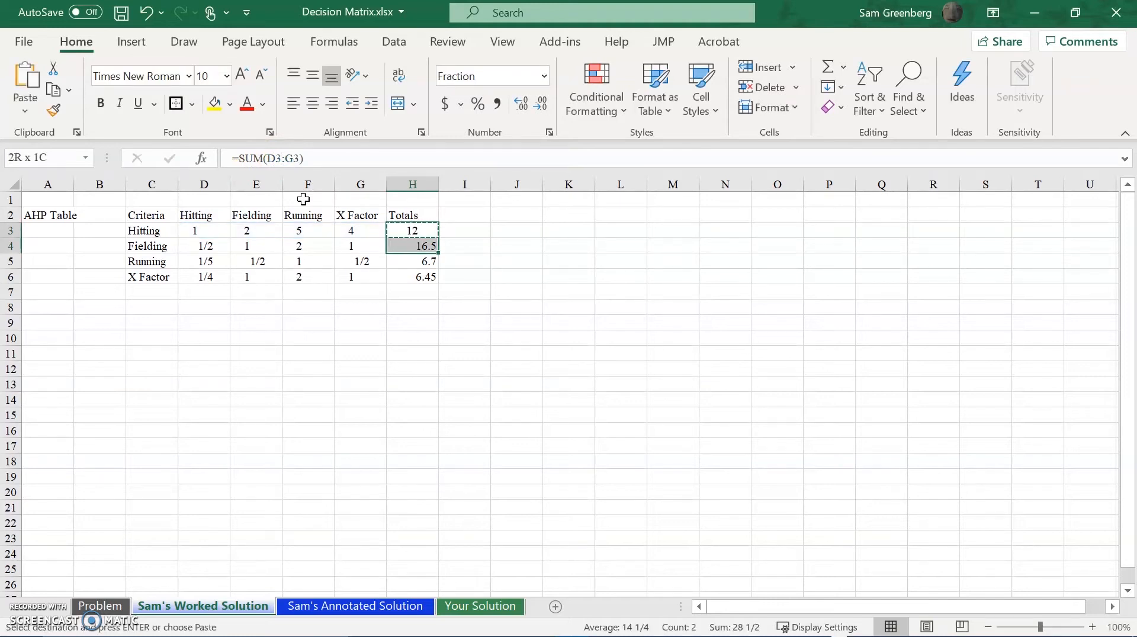
pyautogui.hotkey('ctrl', 'v')
pyautogui.press('Escape')
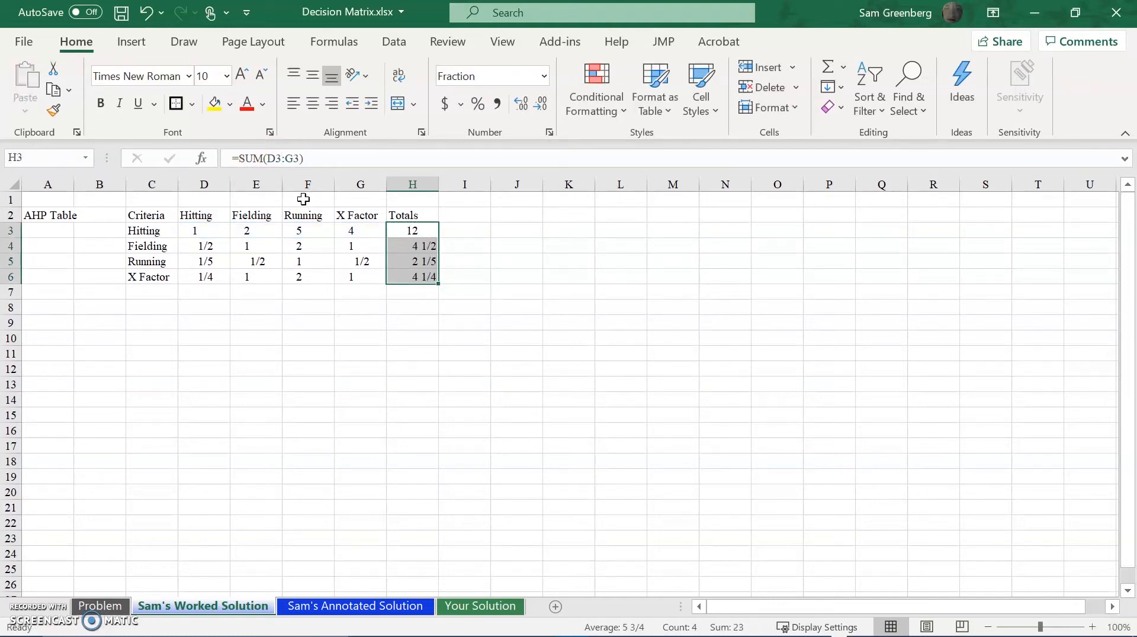
# Examine the total formulas in H3 through H6 to check which row's ratings each one sums.
pyautogui.hotkey('shift', 'Up')
pyautogui.hotkey('shift', 'Up')
pyautogui.hotkey('shift', 'Up')
pyautogui.click(354, 157)
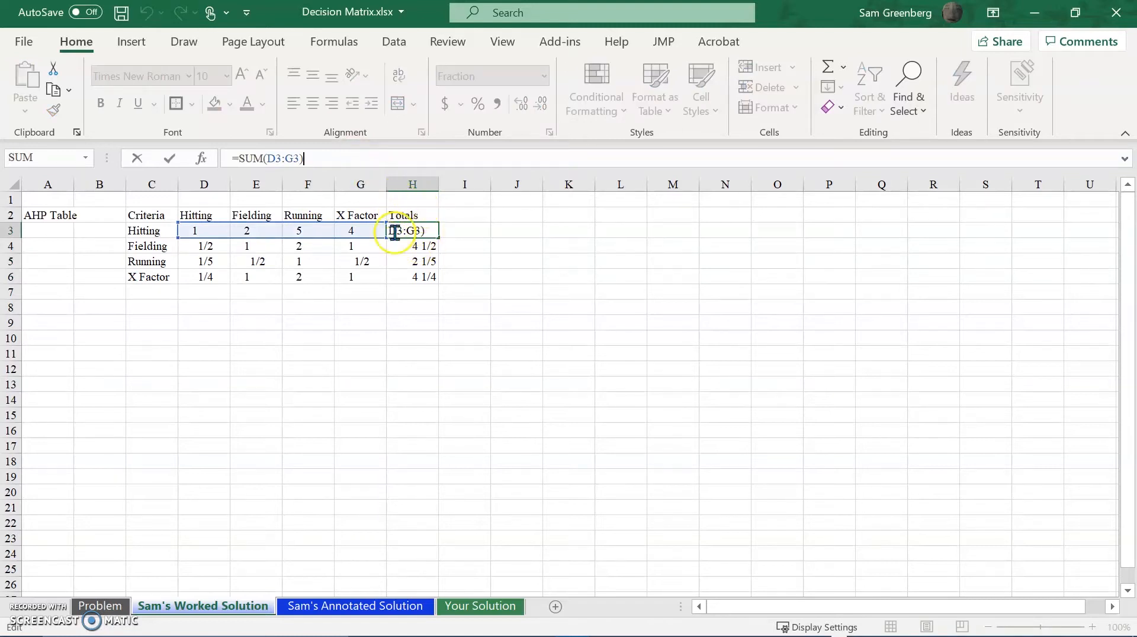
pyautogui.press('Escape')
pyautogui.click(394, 252)
pyautogui.click(326, 158)
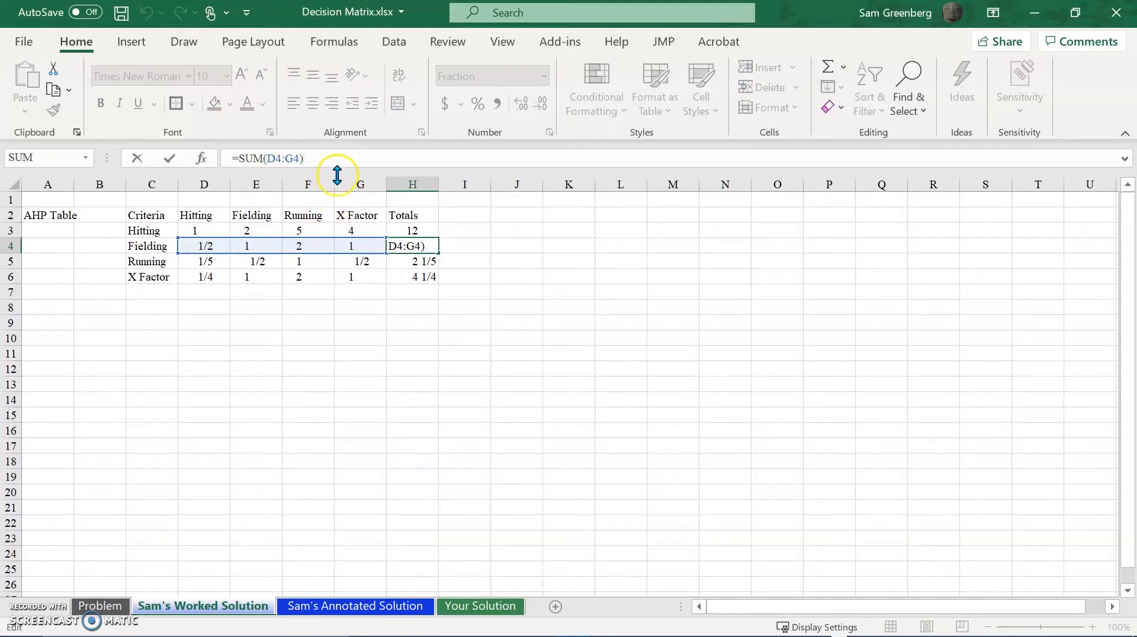
pyautogui.click(433, 261)
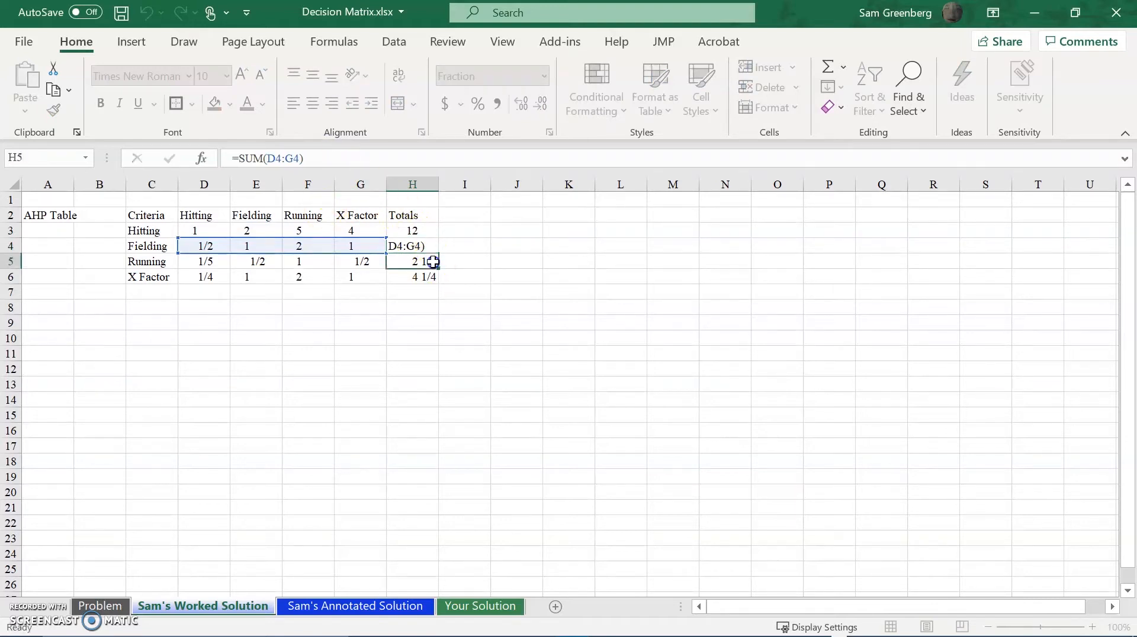
pyautogui.click(390, 158)
pyautogui.click(407, 261)
pyautogui.click(413, 275)
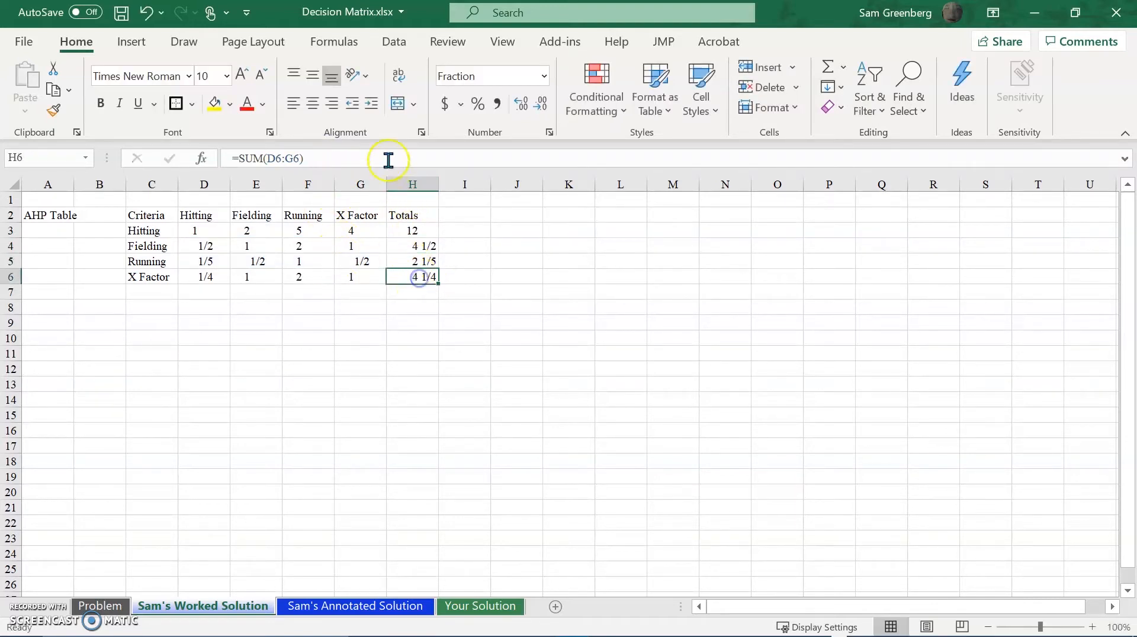
pyautogui.click(379, 152)
# Add a grand total of the criteria totals in cell H7 with the formula =SUM(H3:H6).
pyautogui.click(408, 290)
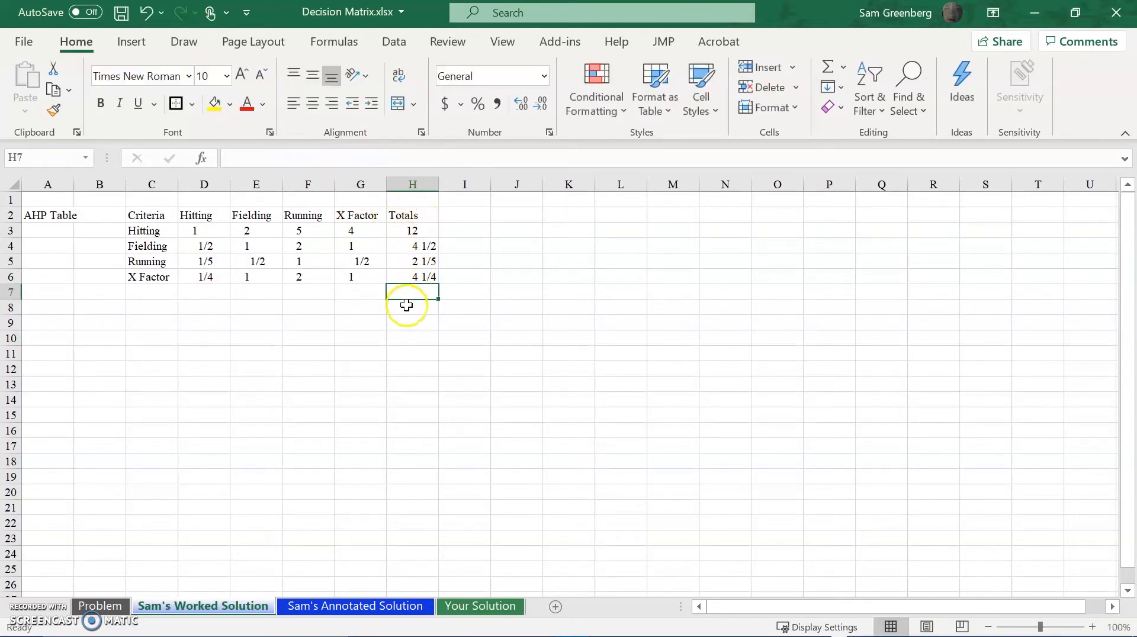
pyautogui.write('=SUM(')
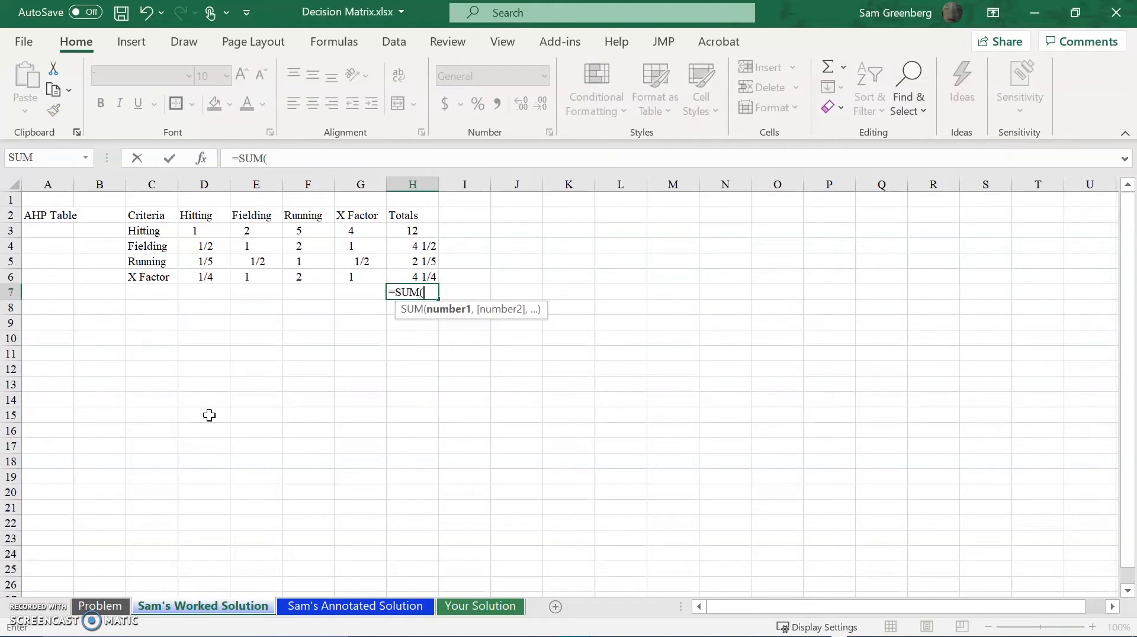
pyautogui.write('H3:H6')
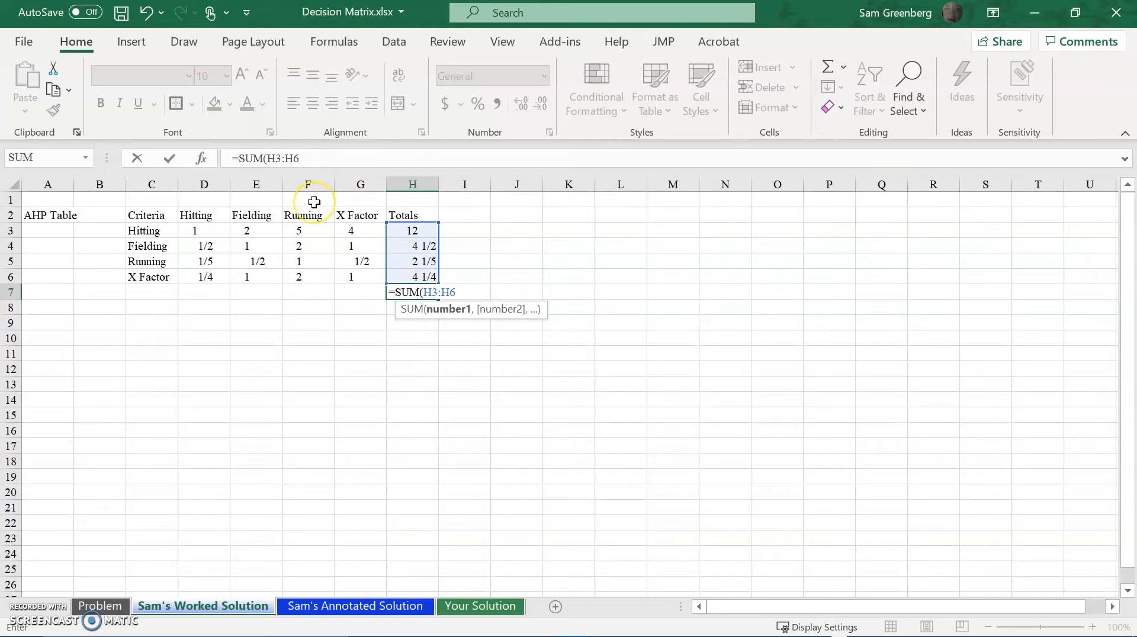
pyautogui.press('Return')
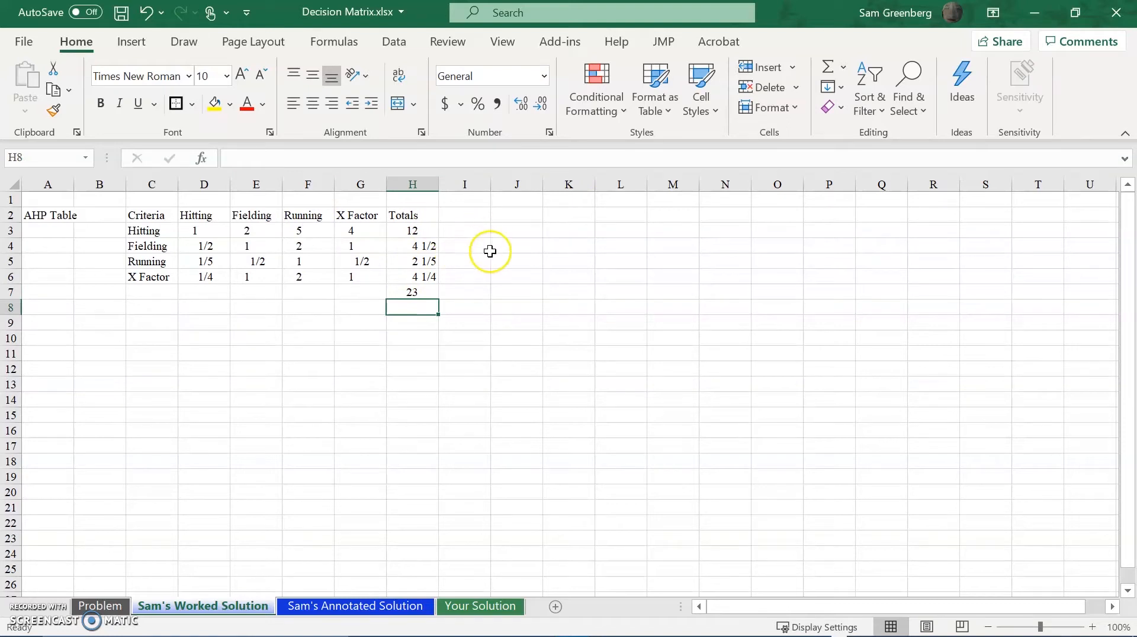
# Apply the Number format to the totals in H3:H7.
pyautogui.click(422, 231)
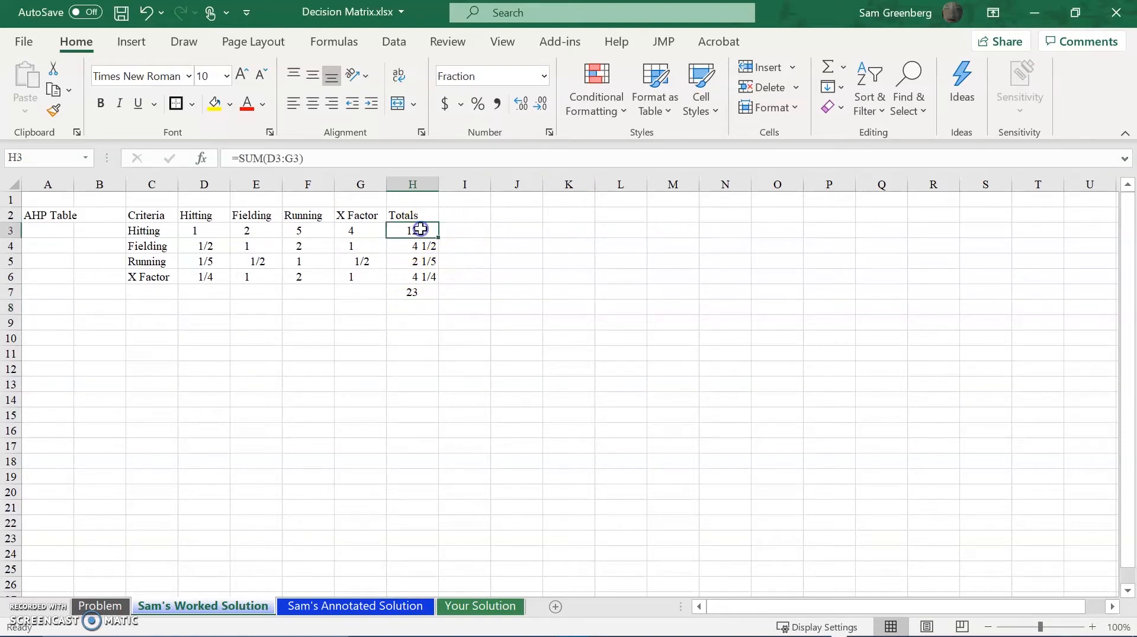
pyautogui.hotkey('shift', 'Down')
pyautogui.hotkey('shift', 'Down')
pyautogui.hotkey('shift', 'Down')
pyautogui.hotkey('shift', 'Down')
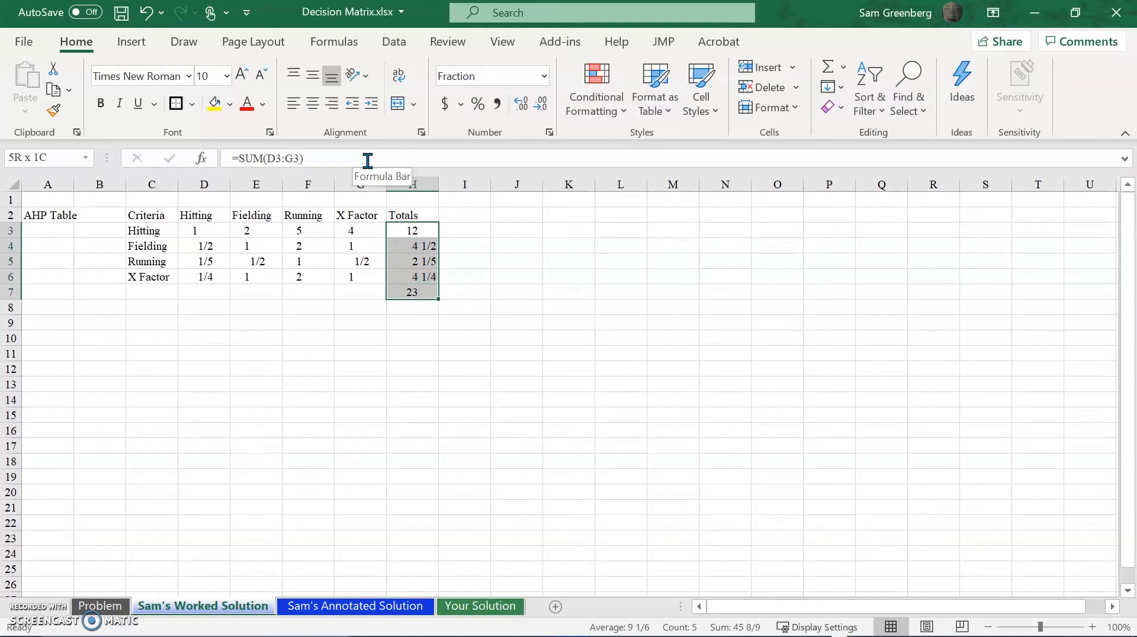
pyautogui.click(544, 77)
pyautogui.click(513, 152)
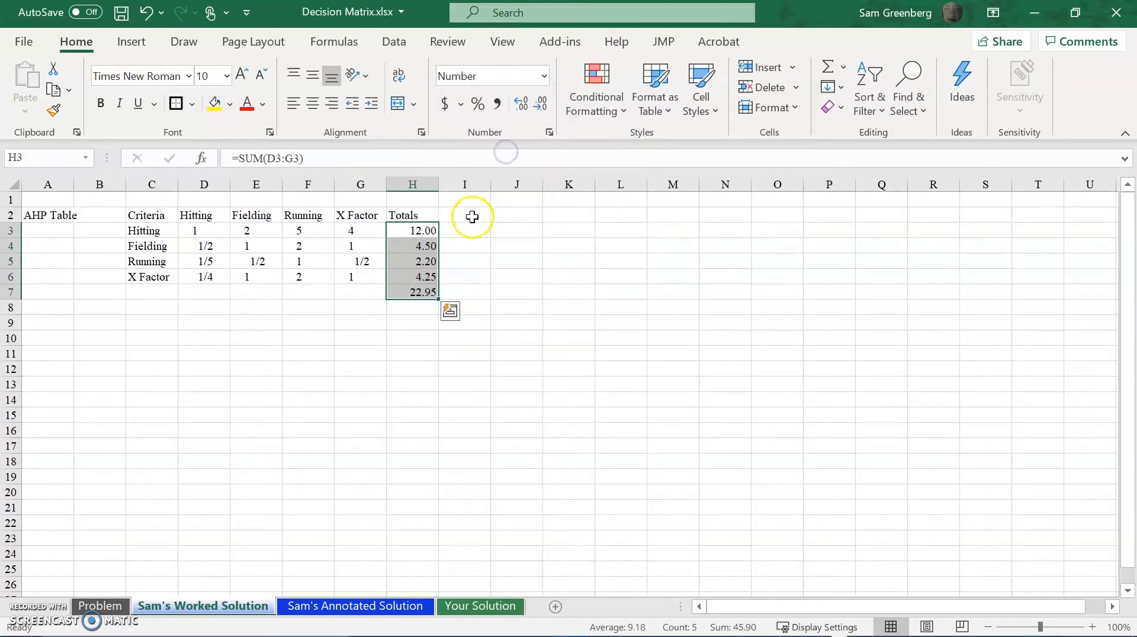
# Try showing more decimal places for the totals in H3:H7 and return them to two.
pyautogui.click(524, 104)
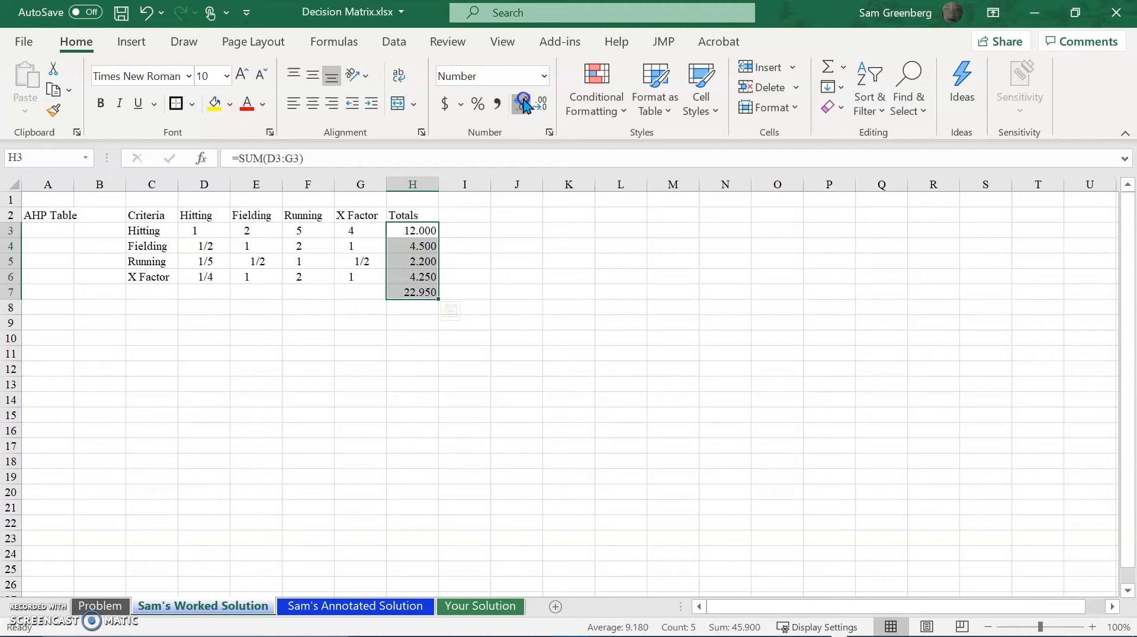
pyautogui.click(525, 104)
pyautogui.click(525, 105)
pyautogui.click(541, 104)
pyautogui.click(541, 103)
pyautogui.click(541, 103)
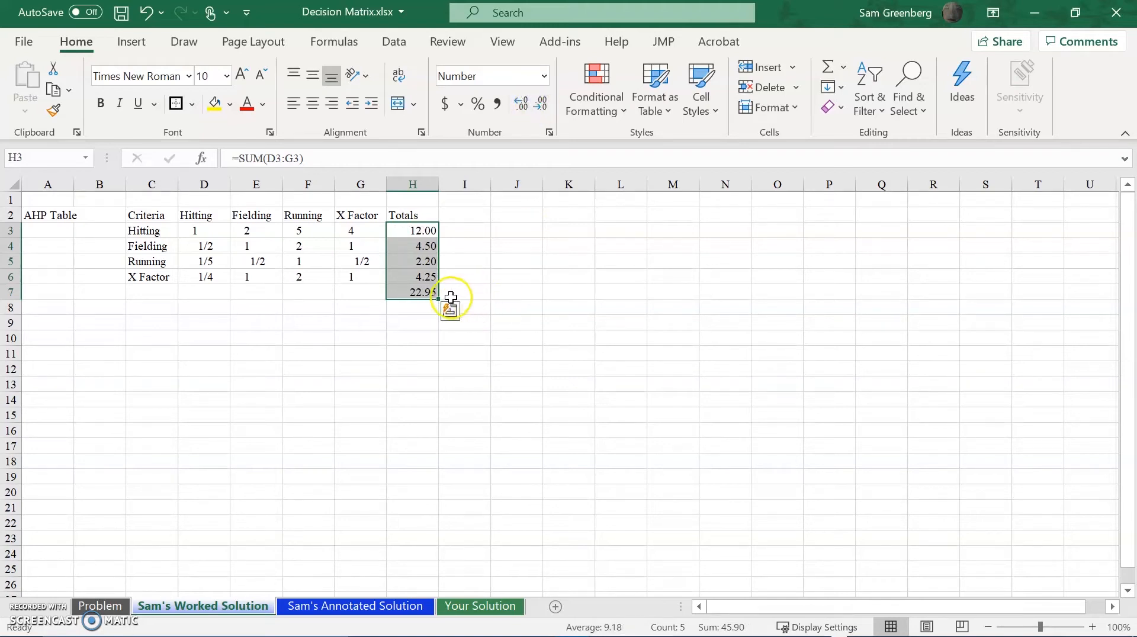
# Add the column header Weights in cell I2, beside the Totals header.
pyautogui.click(460, 261)
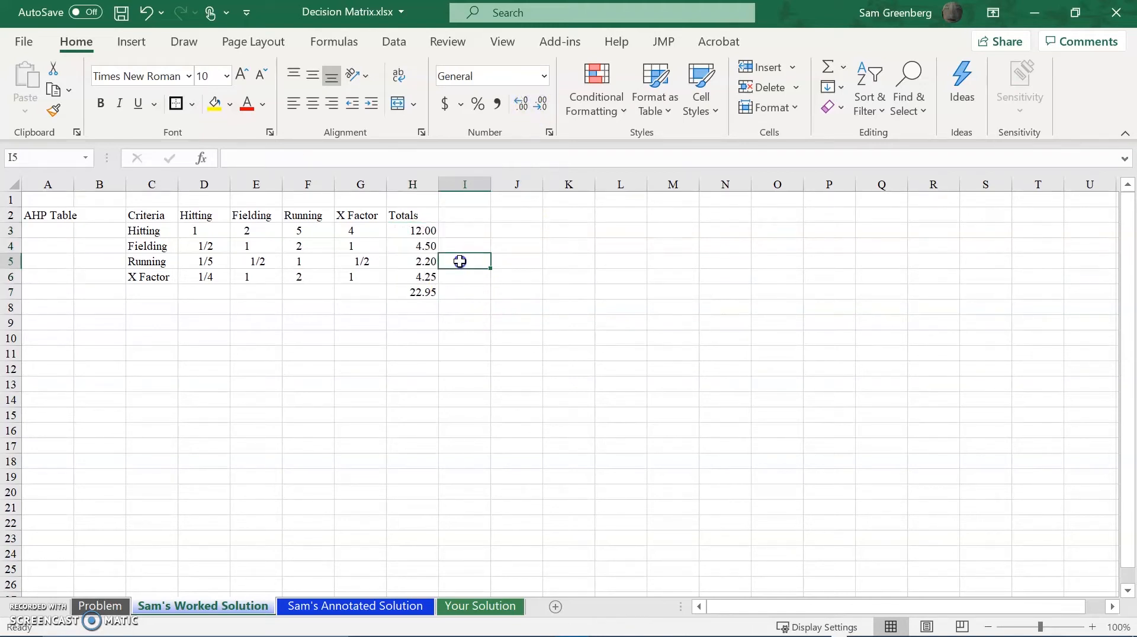
pyautogui.click(454, 215)
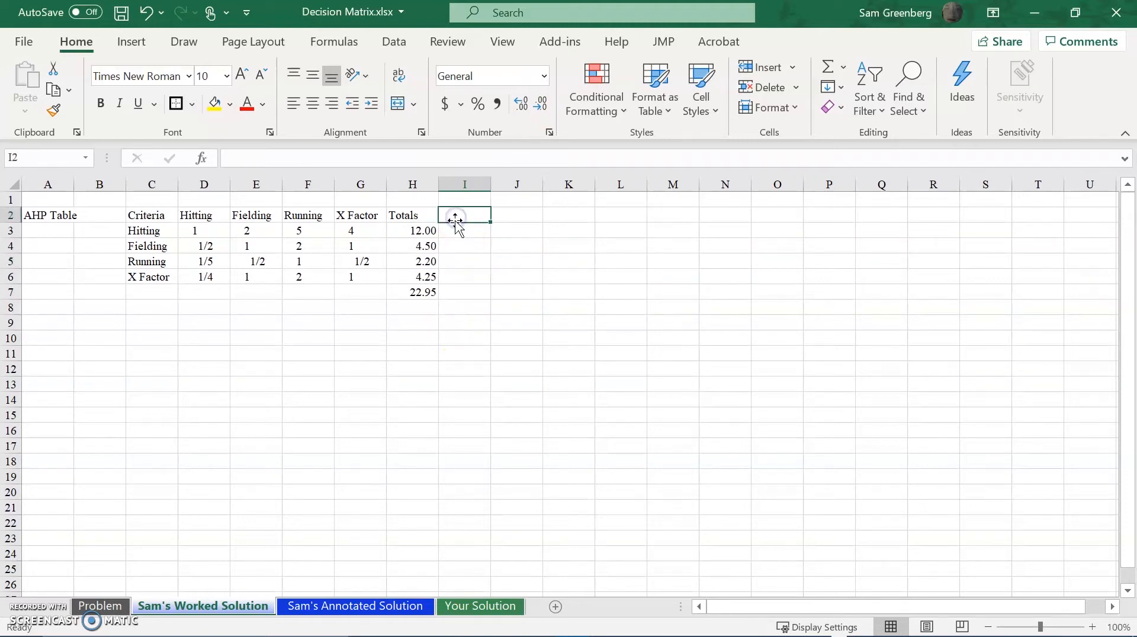
pyautogui.write('Weights')
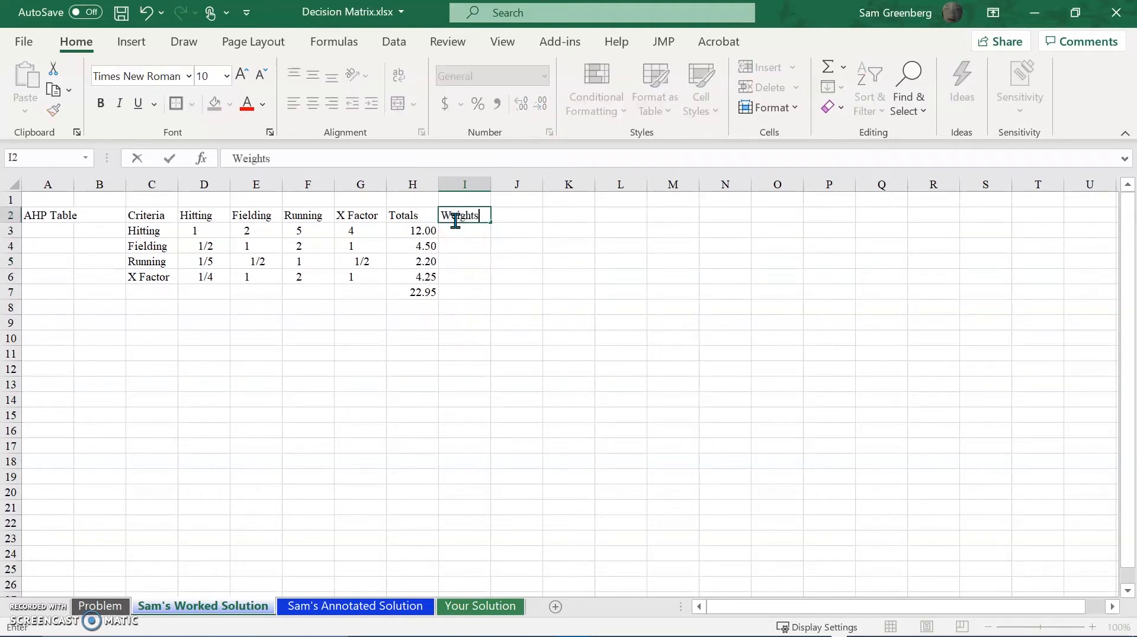
pyautogui.press('Return')
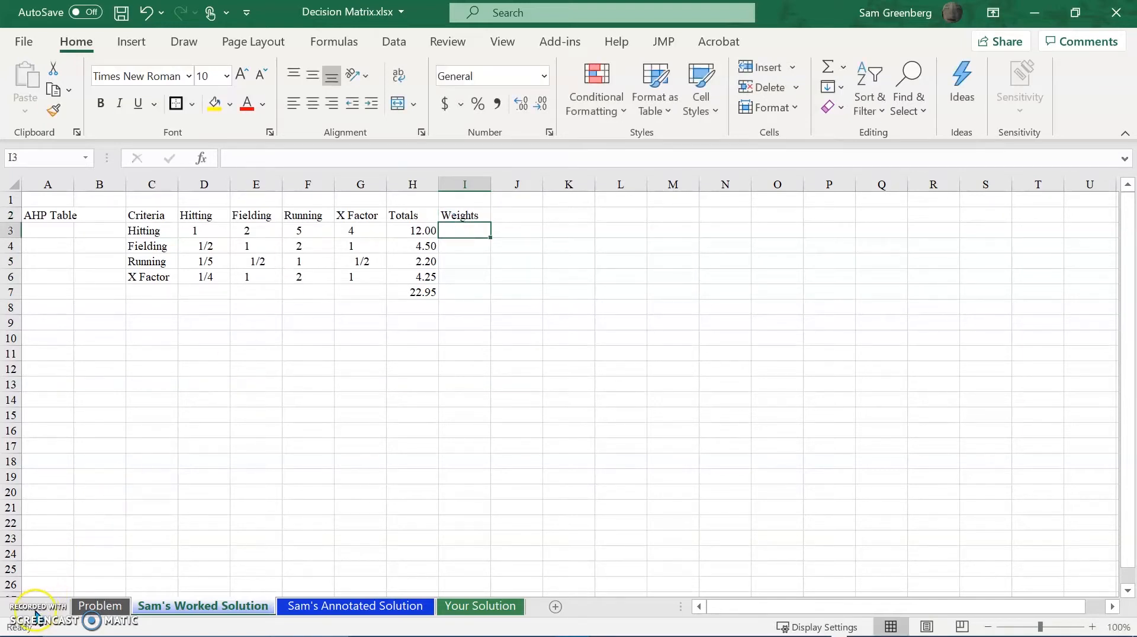
pyautogui.write('=')
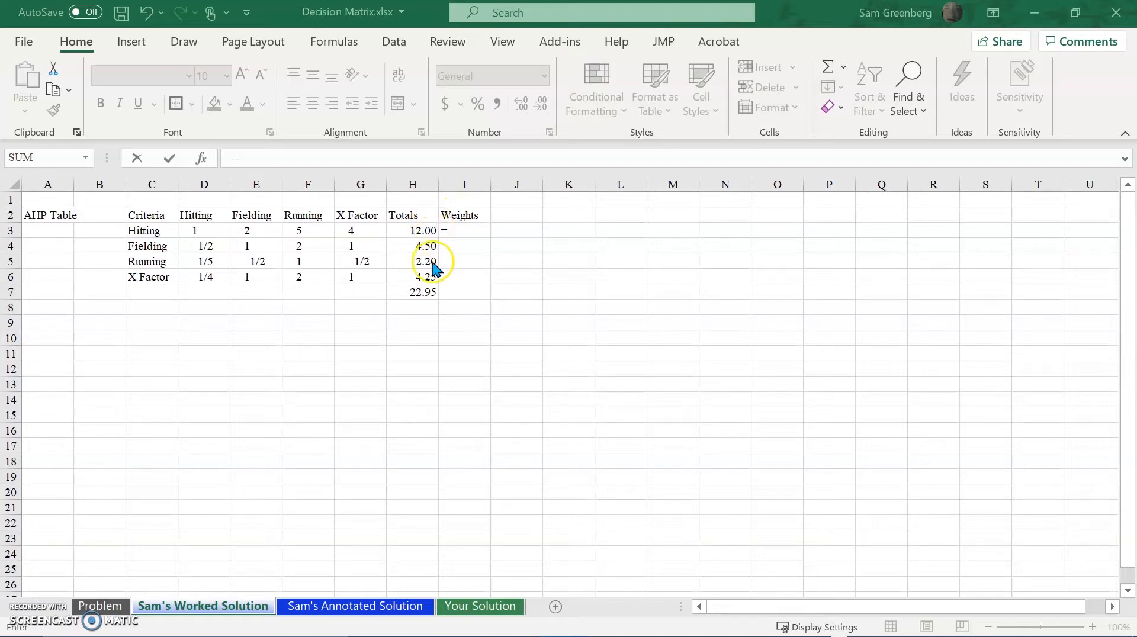
pyautogui.click(422, 294)
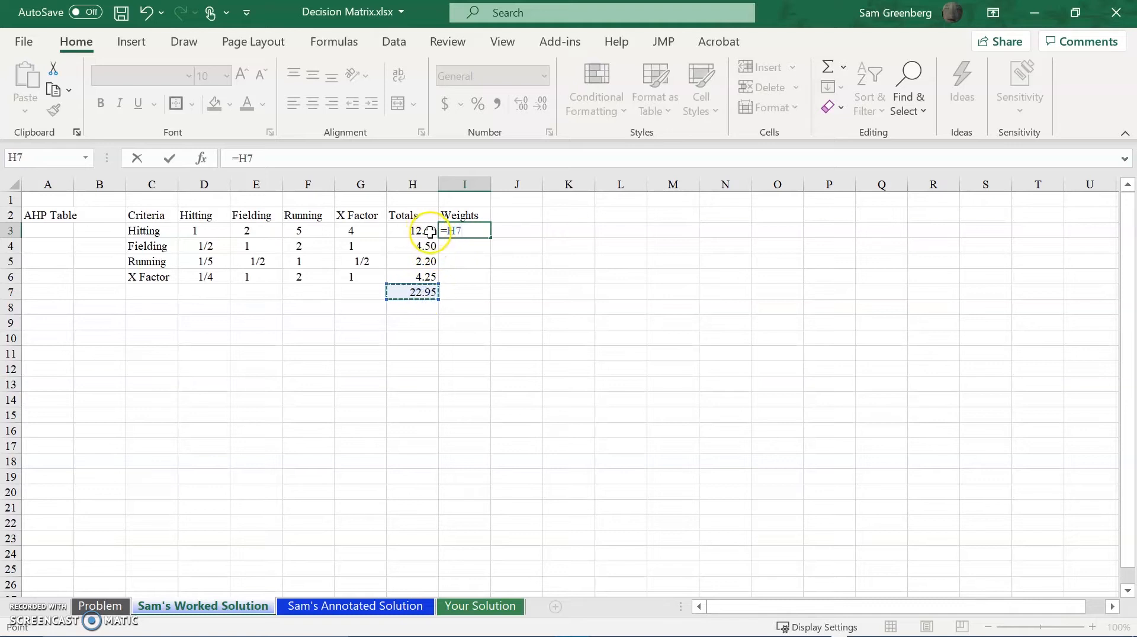
pyautogui.press('Escape')
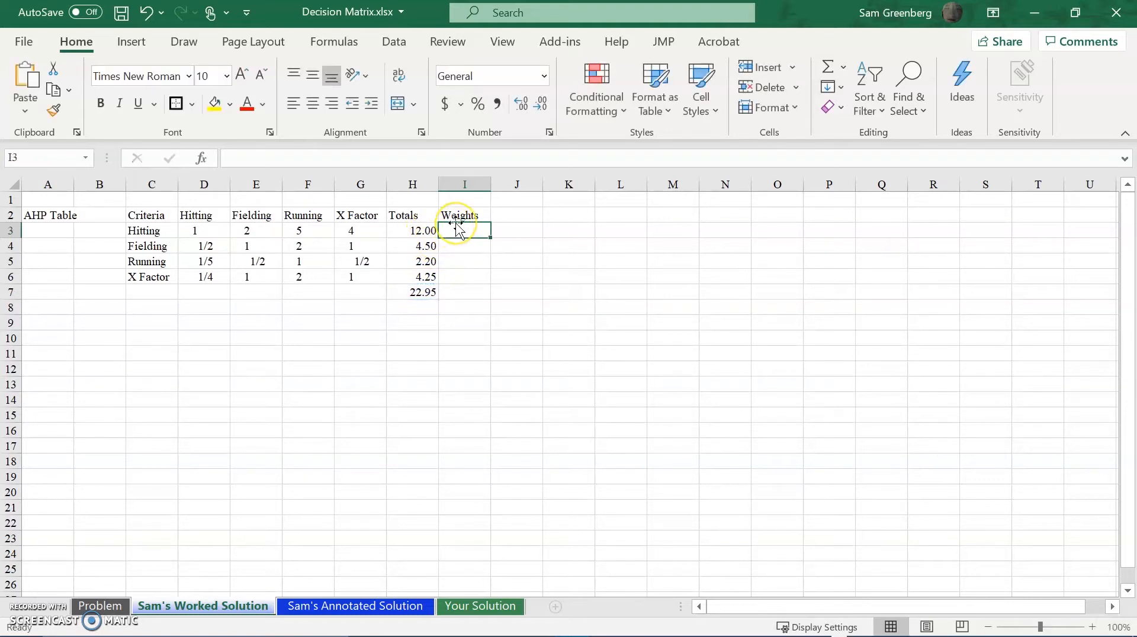
# Calculate the Hitting weight in cell I3 with the formula =H3/H7.
pyautogui.write('=')
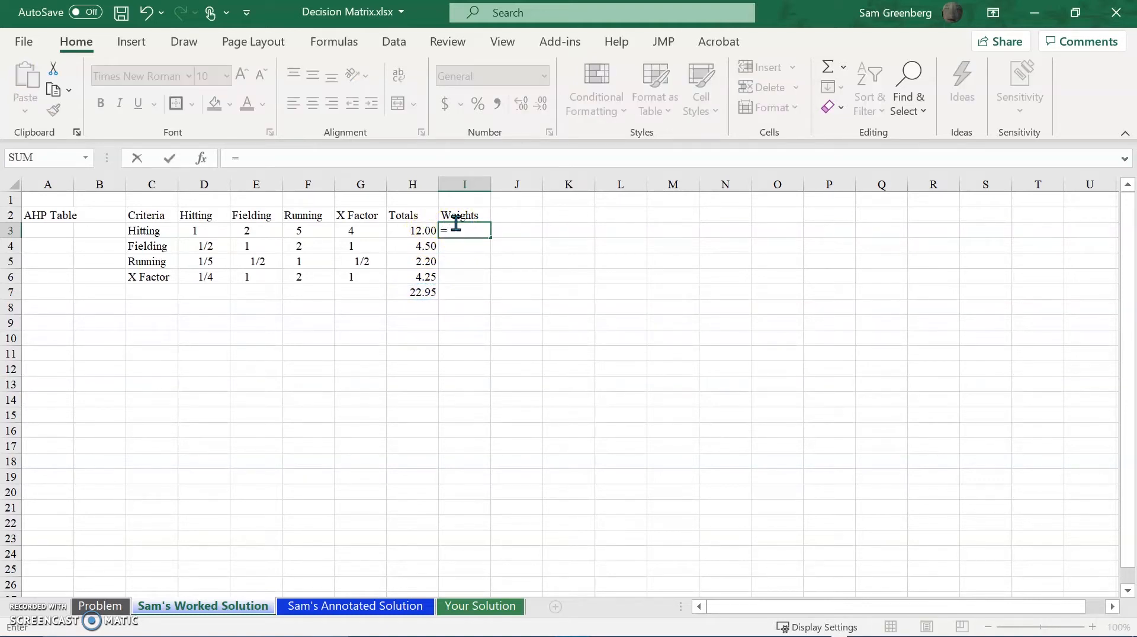
pyautogui.click(426, 233)
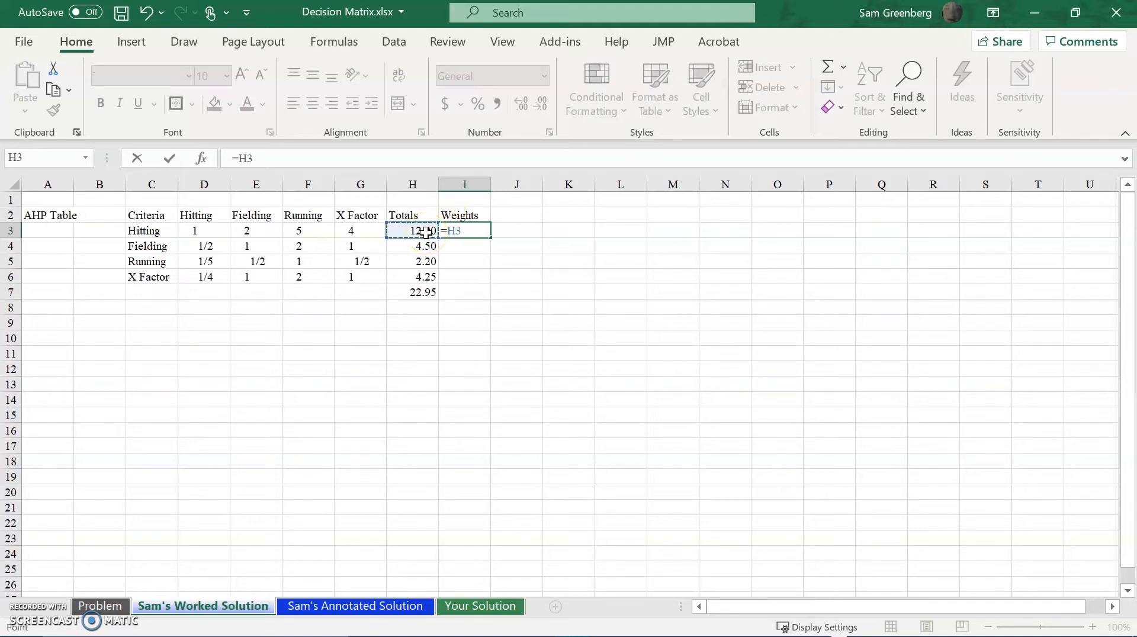
pyautogui.write('/')
pyautogui.click(433, 294)
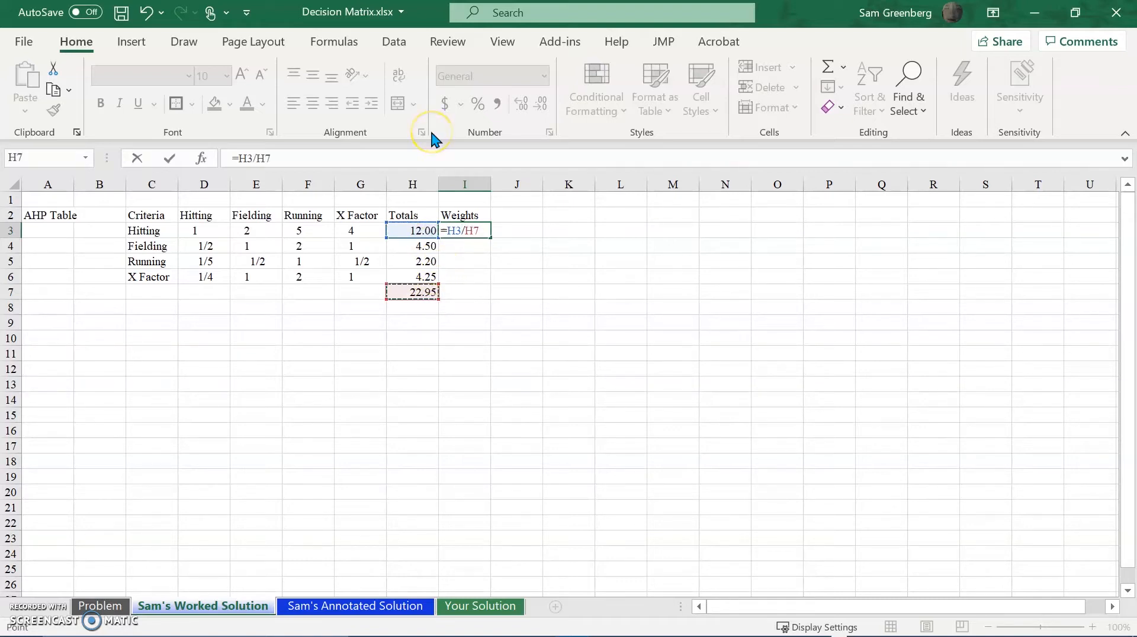
pyautogui.press('Return')
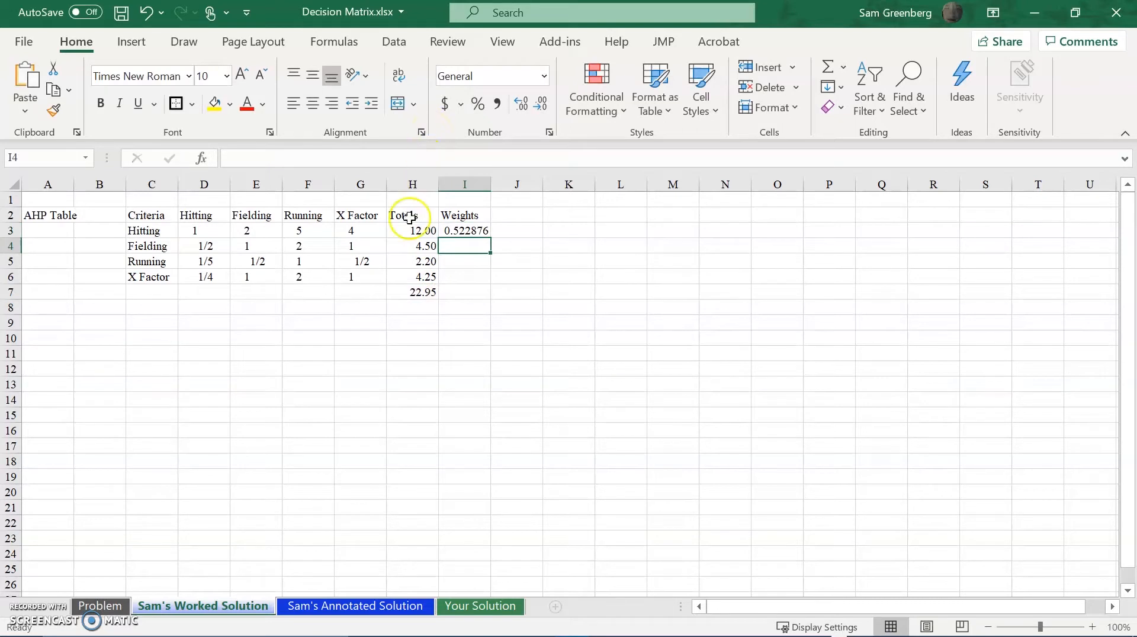
# Try copying the Hitting weight formula from I3 down through I6.
pyautogui.click(479, 232)
pyautogui.hotkey('ctrl', 'c')
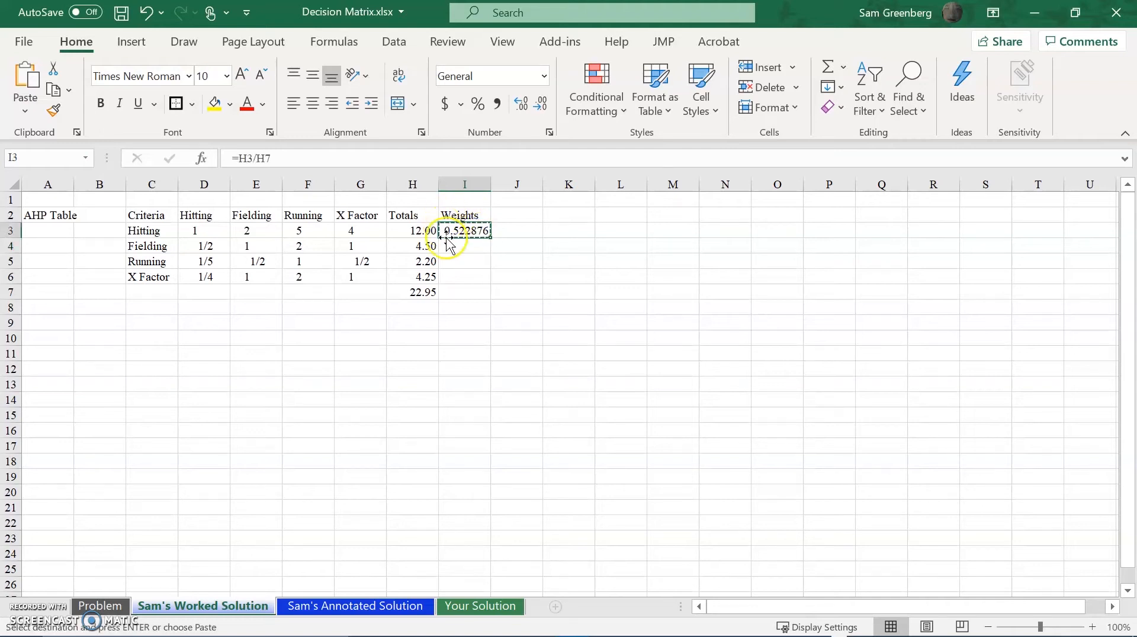
pyautogui.hotkey('shift', 'Down')
pyautogui.hotkey('shift', 'Down')
pyautogui.hotkey('shift', 'Down')
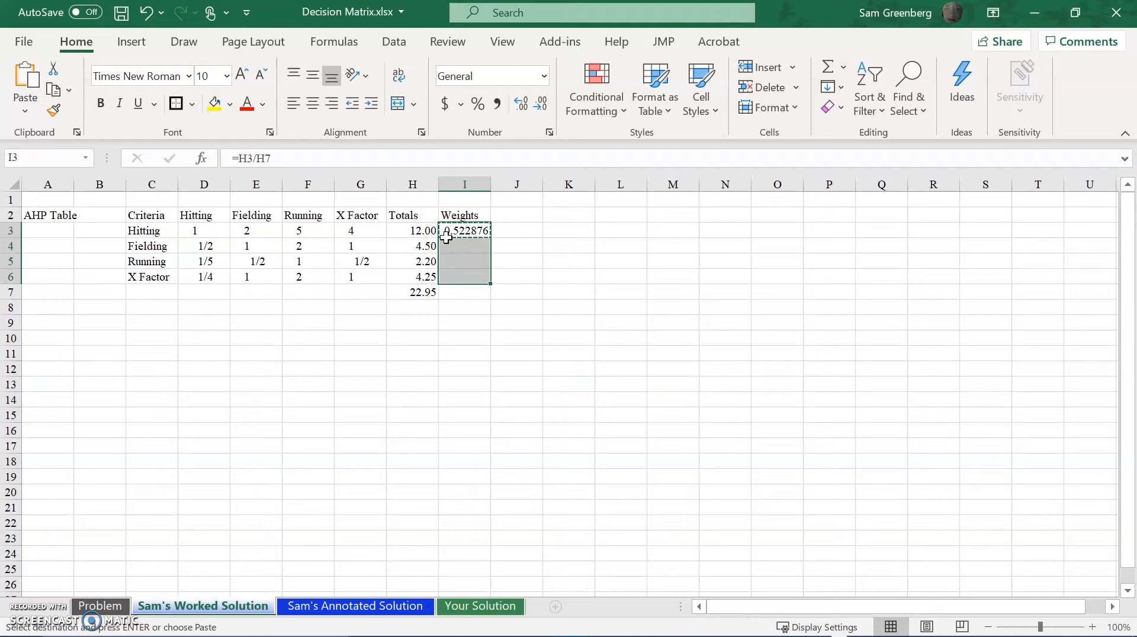
pyautogui.hotkey('ctrl', 'v')
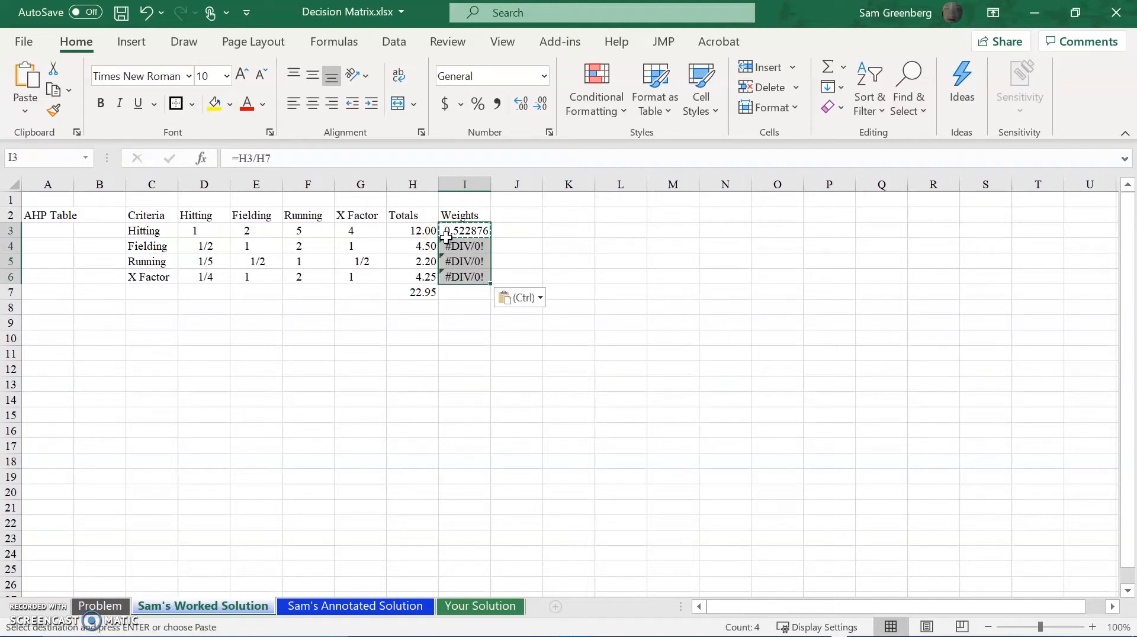
pyautogui.click(448, 335)
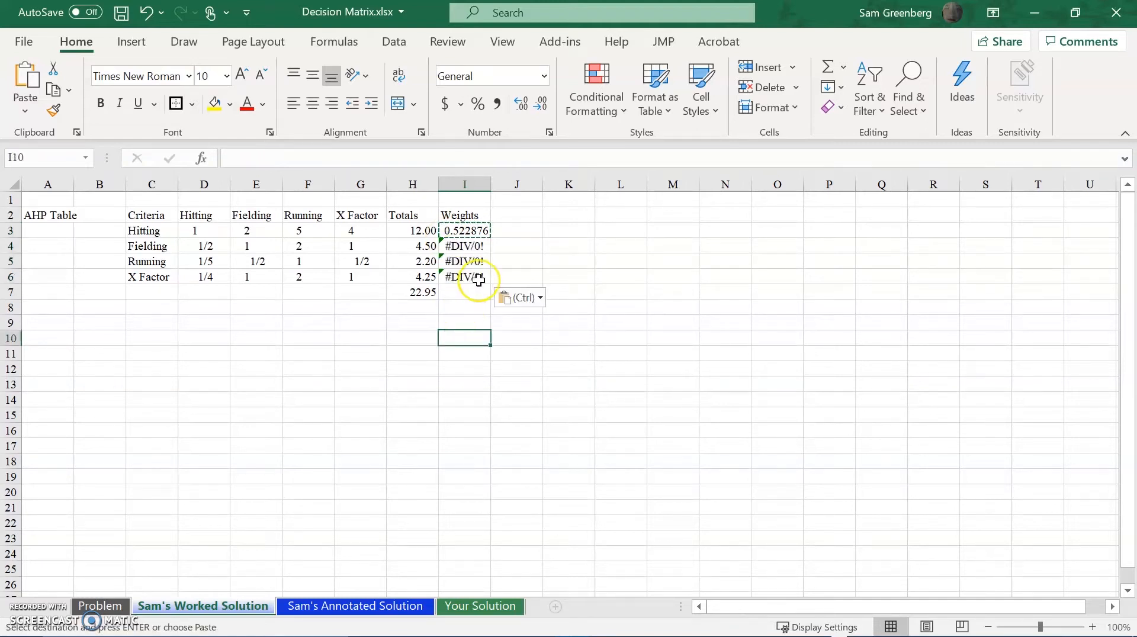
pyautogui.press('Escape')
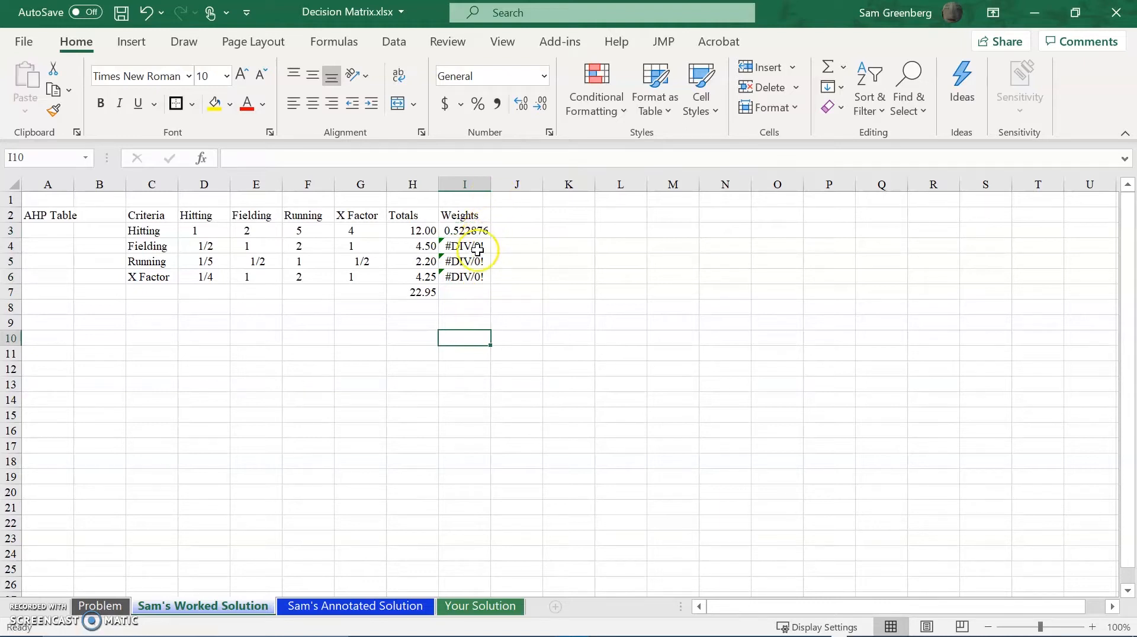
# Examine which cells the weight formulas in I3, I4 and I5 refer to.
pyautogui.click(460, 233)
pyautogui.click(347, 159)
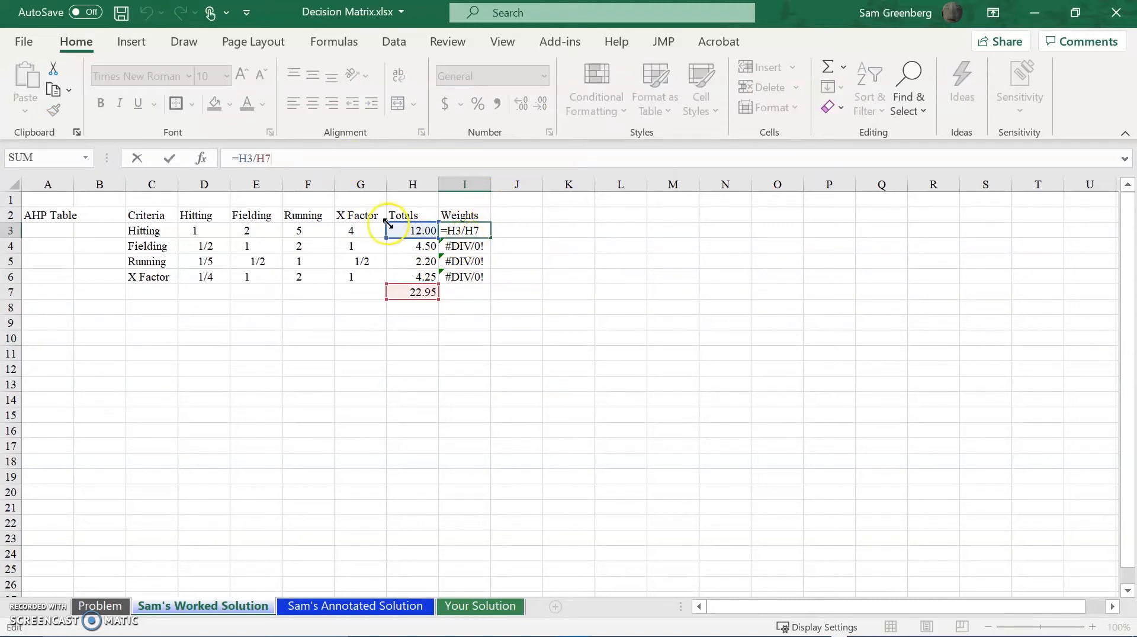
pyautogui.press('Escape')
pyautogui.click(463, 247)
pyautogui.click(362, 160)
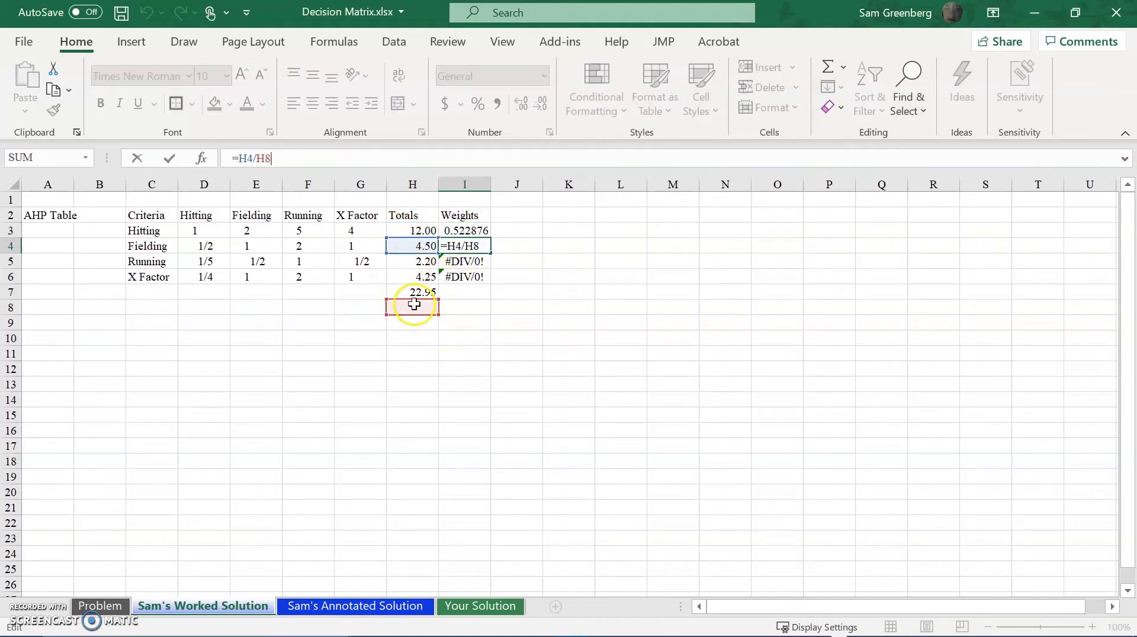
pyautogui.click(476, 265)
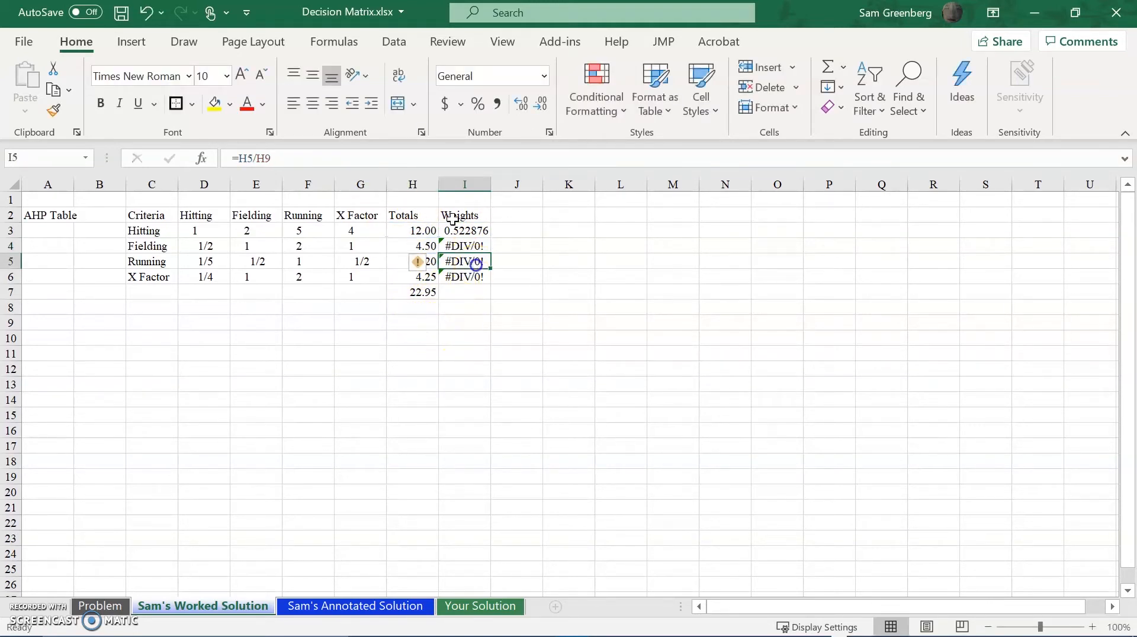
pyautogui.click(442, 160)
pyautogui.press('Escape')
# Undo the paste of the weight formula into I3:I6 and clear the copy selection.
pyautogui.hotkey('ctrl', 'z')
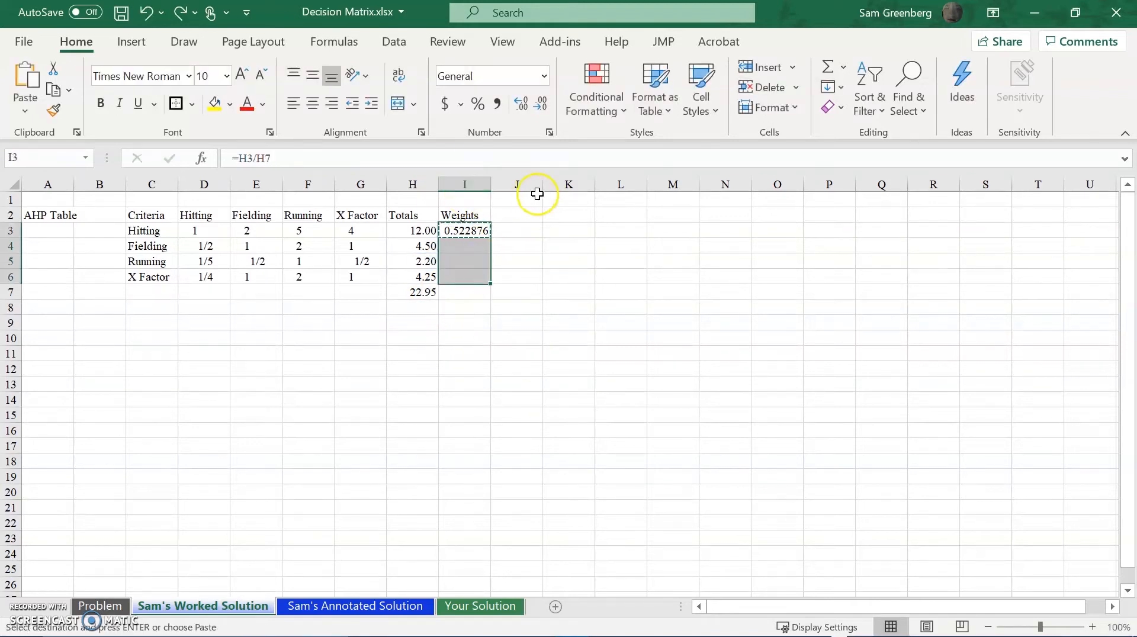
pyautogui.click(561, 259)
pyautogui.press('Escape')
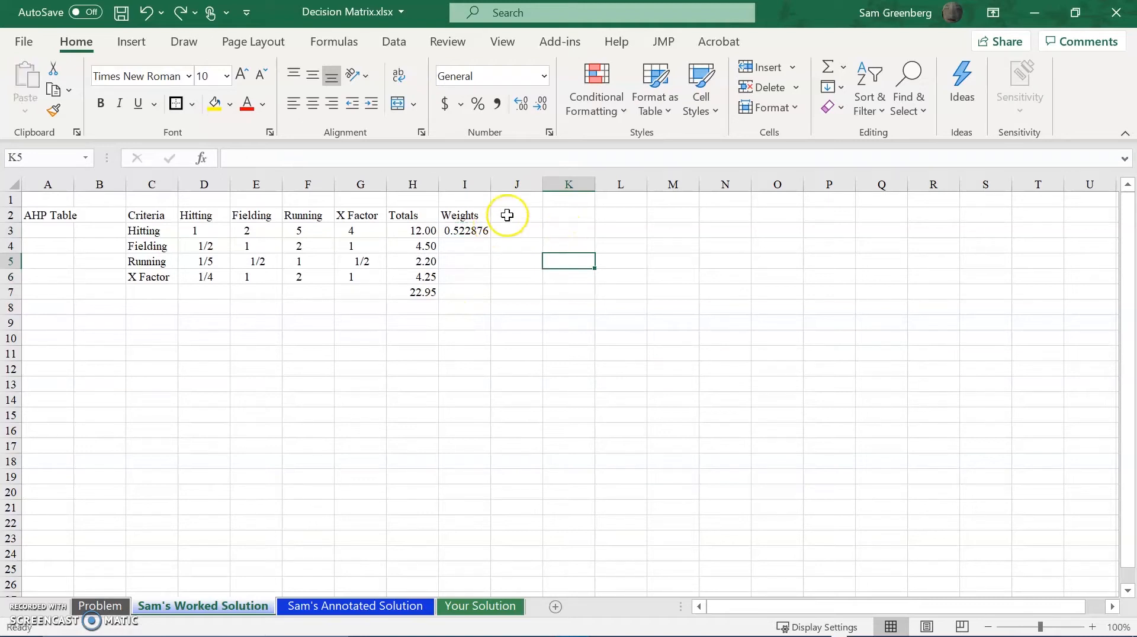
# Make the grand total reference absolute in the Hitting weight formula in I3, so it reads =H3/$H$7.
pyautogui.moveTo(477, 230); pyautogui.dragTo(476, 246)
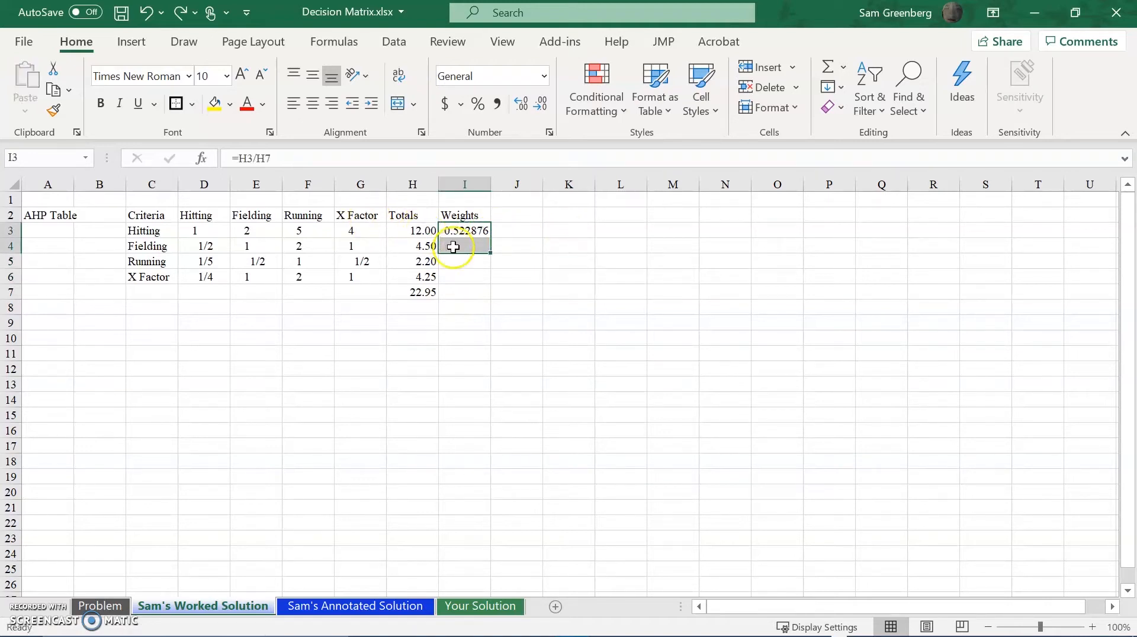
pyautogui.click(289, 157)
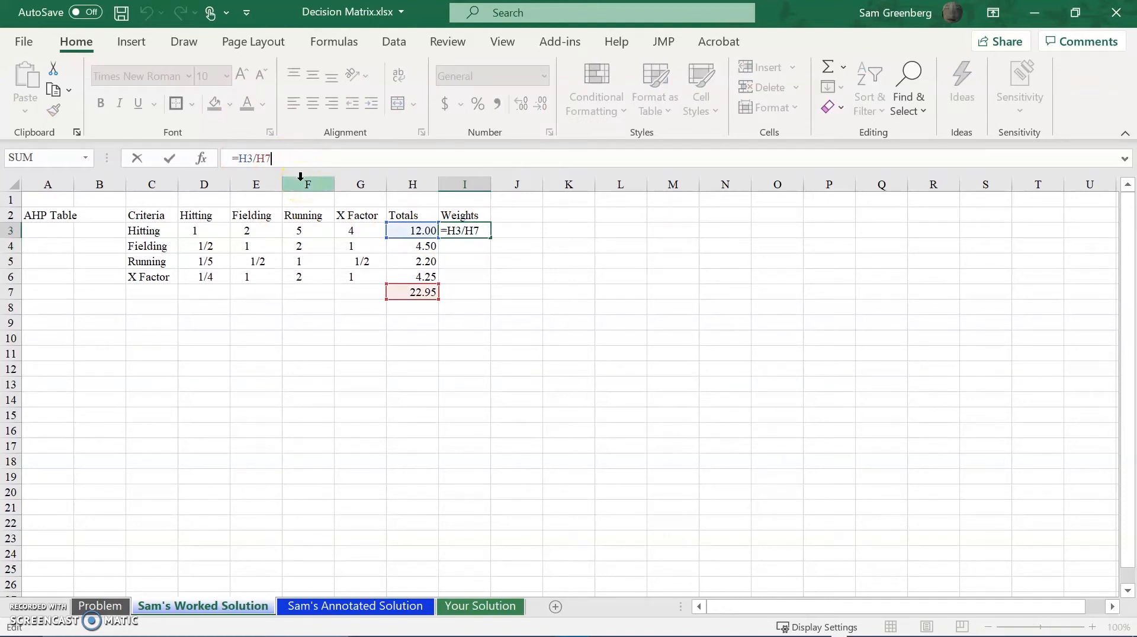
pyautogui.click(255, 155)
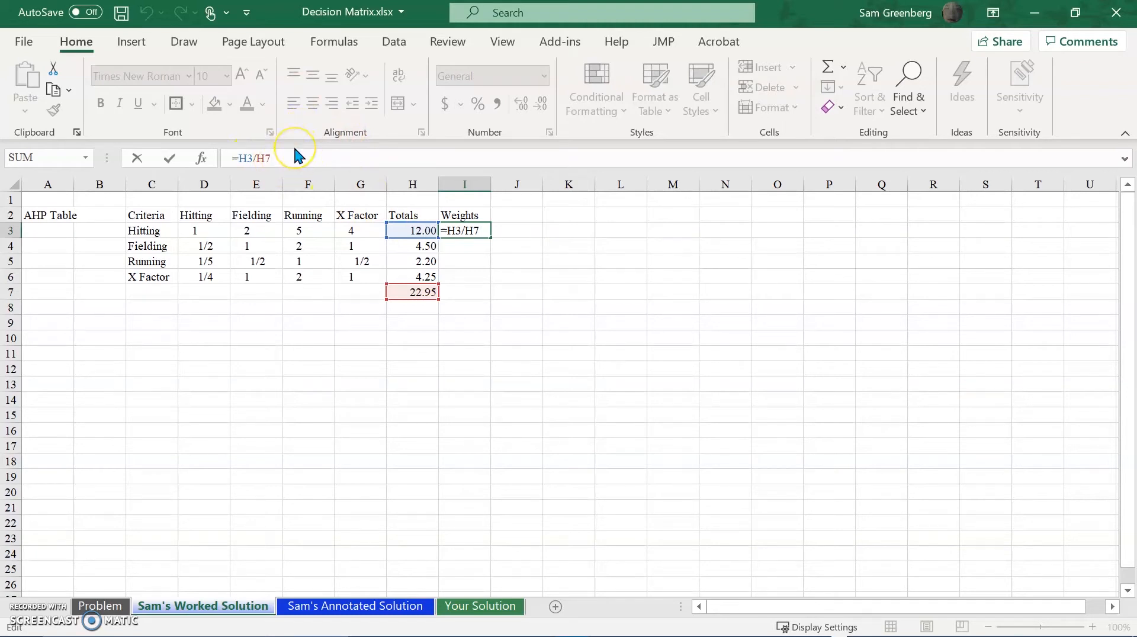
pyautogui.press('Left')
pyautogui.press('F4')
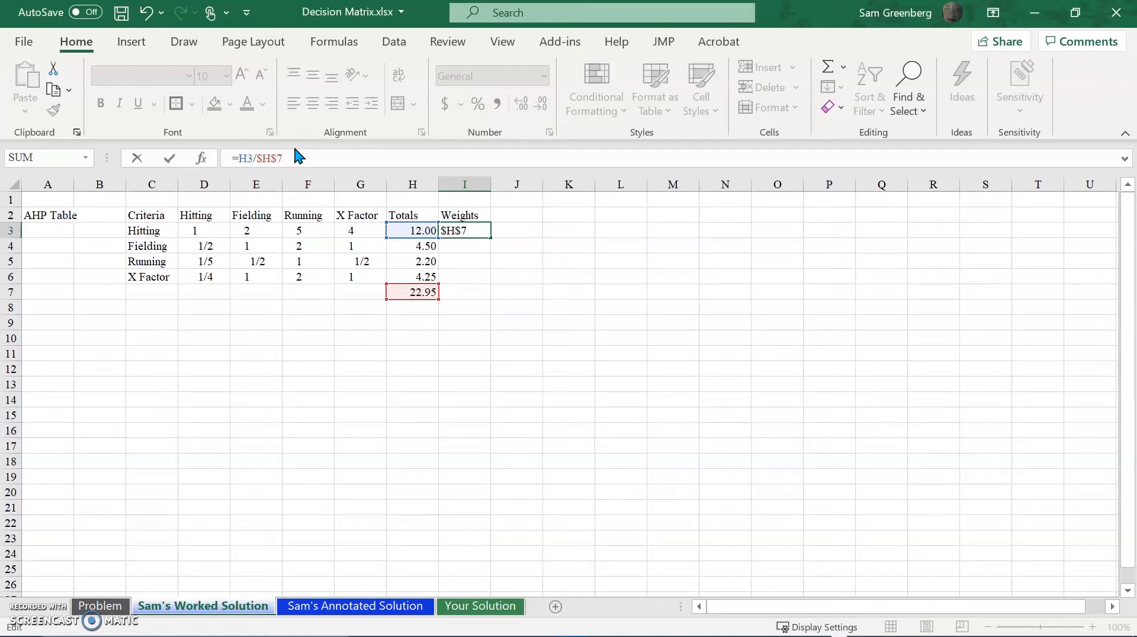
pyautogui.hotkey('ctrl', 'z')
pyautogui.hotkey('ctrl', 'y')
pyautogui.hotkey('ctrl', 'z')
pyautogui.write('$')
pyautogui.press('Right')
pyautogui.write('$')
pyautogui.press('Return')
# Enter the note "F4" with quotation marks in cell K3.
pyautogui.click(566, 226)
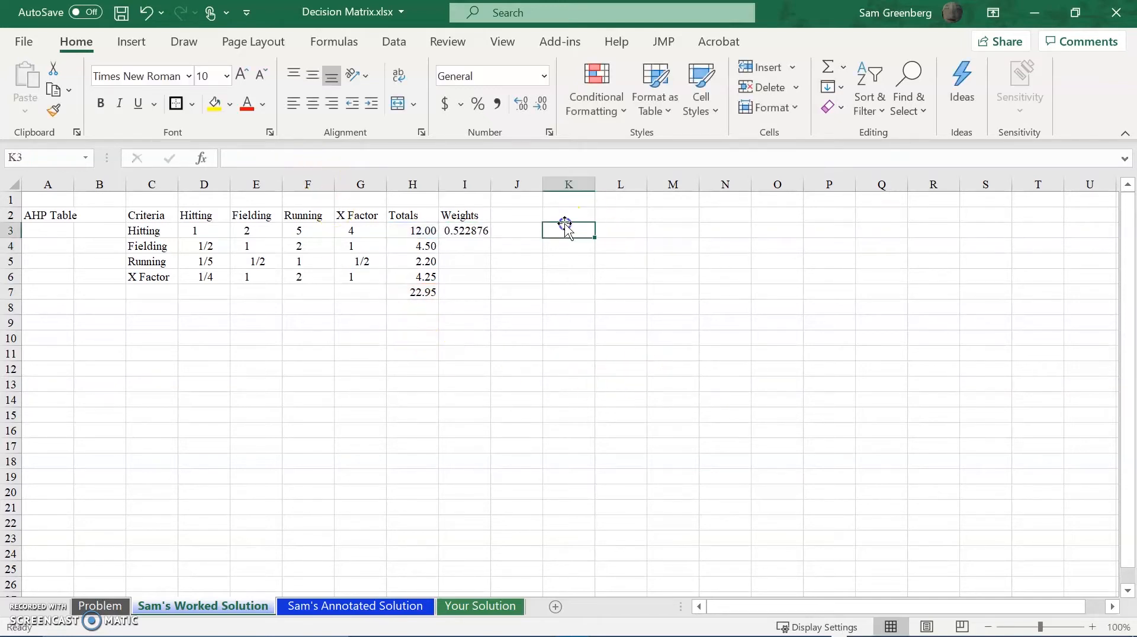
pyautogui.write('"F')
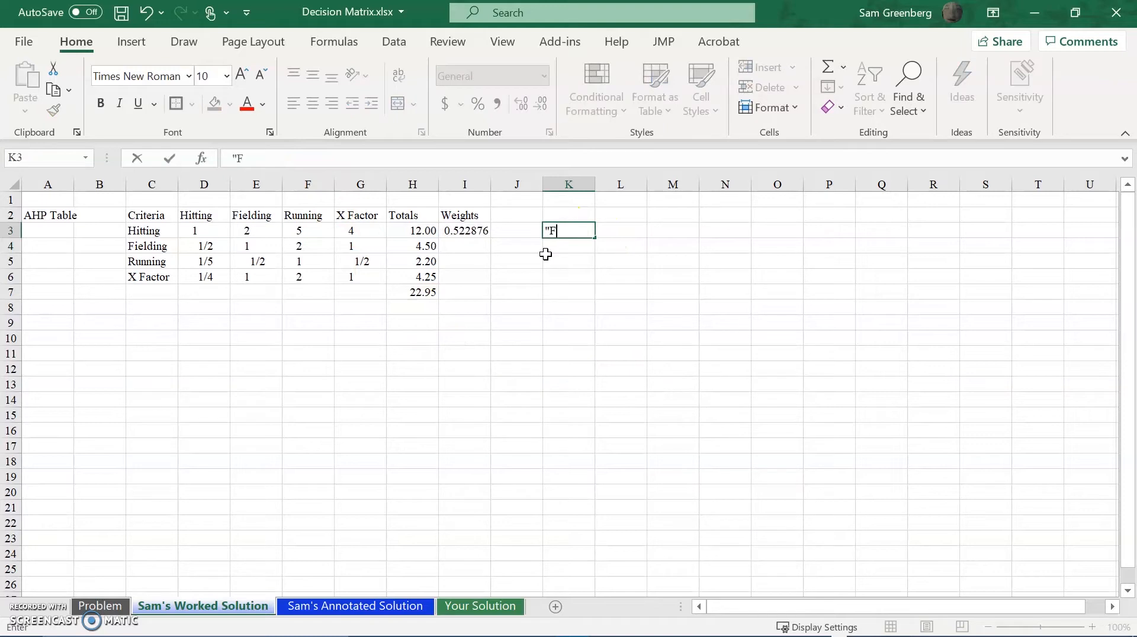
pyautogui.press('Return')
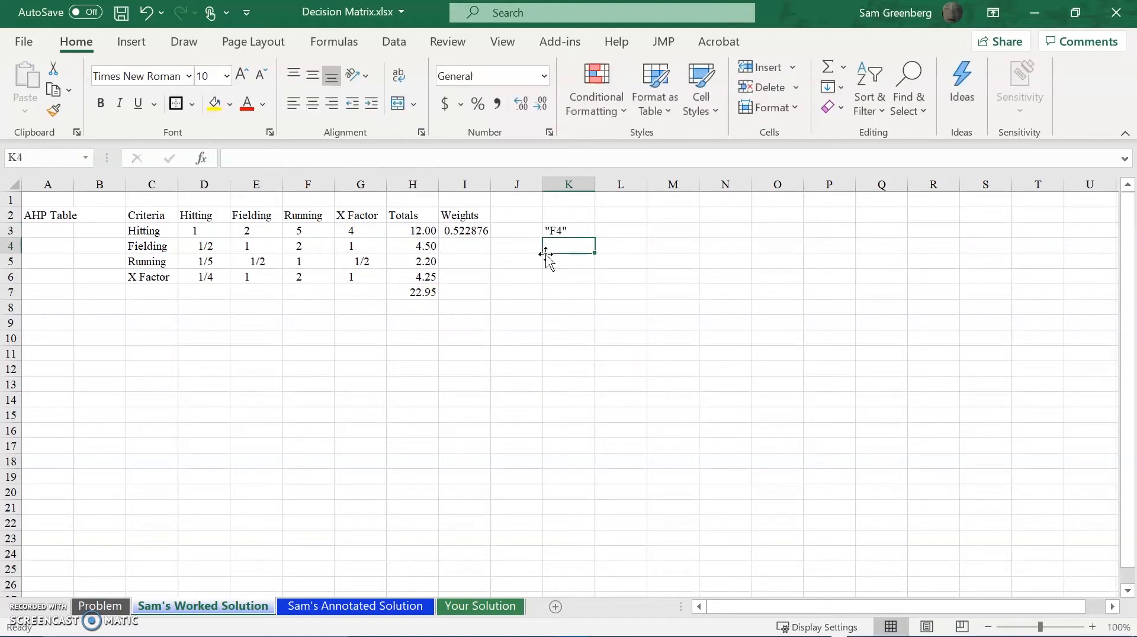
# Copy the Hitting weight formula with its absolute reference from I3 down through I6.
pyautogui.press('Left')
pyautogui.press('Left')
pyautogui.press('Up')
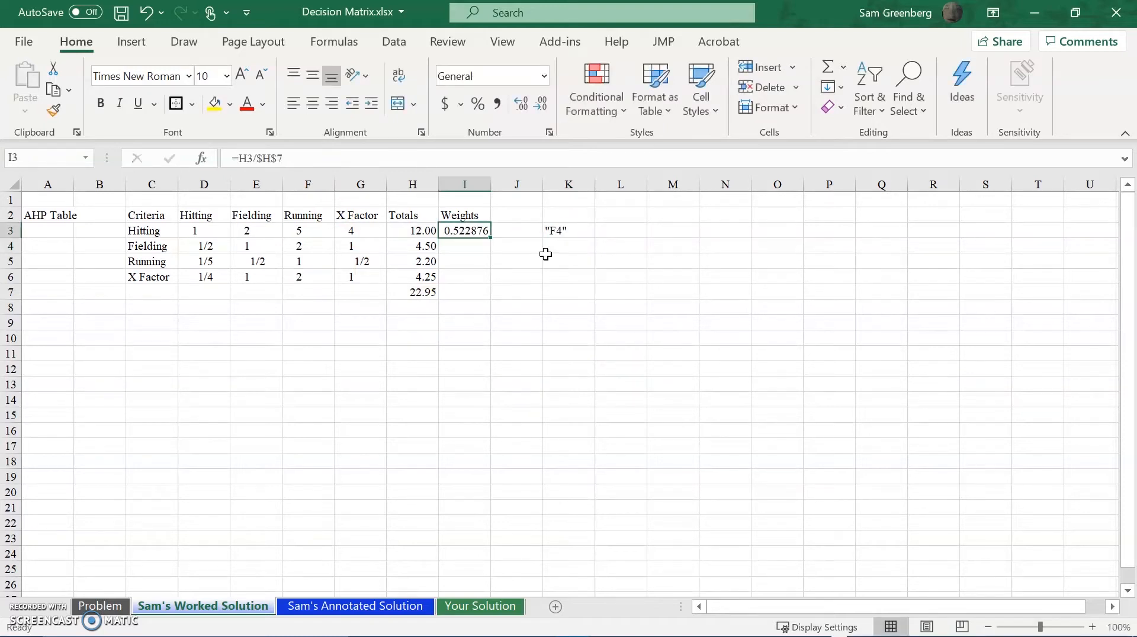
pyautogui.click(312, 158)
pyautogui.press('Escape')
pyautogui.hotkey('ctrl', 'c')
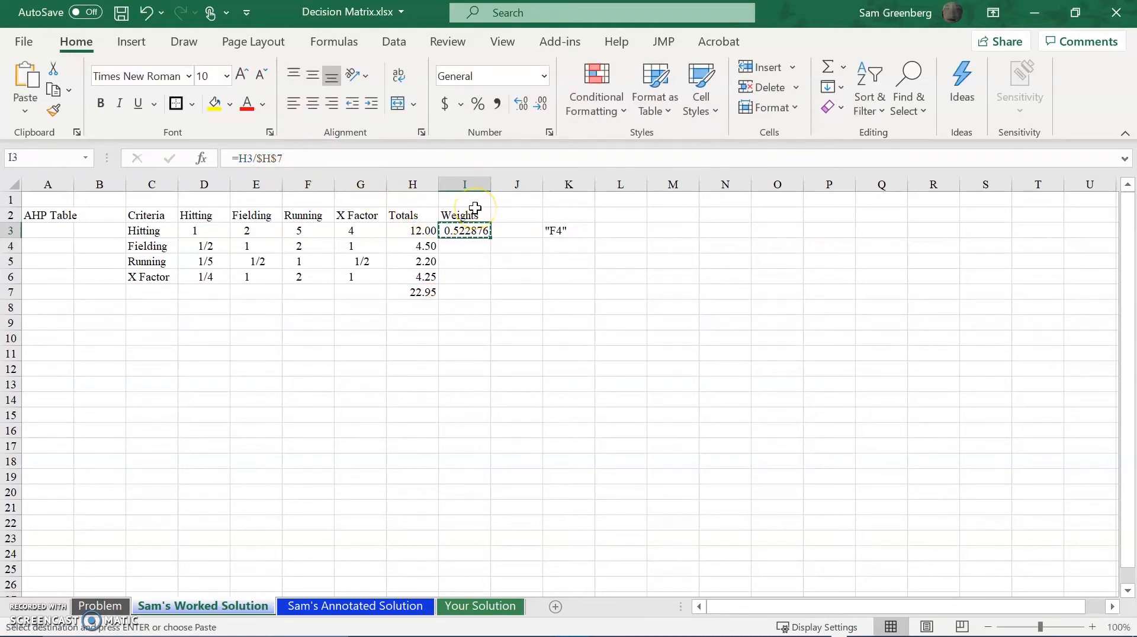
pyautogui.hotkey('shift', 'Down')
pyautogui.hotkey('shift', 'Down')
pyautogui.hotkey('shift', 'Down')
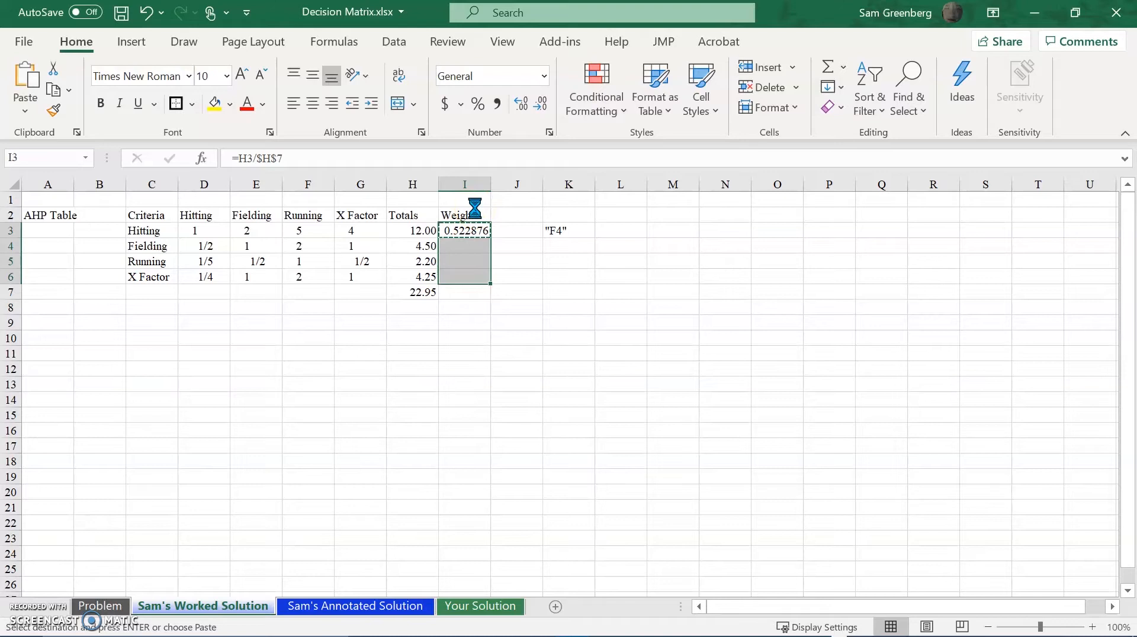
pyautogui.hotkey('ctrl', 'v')
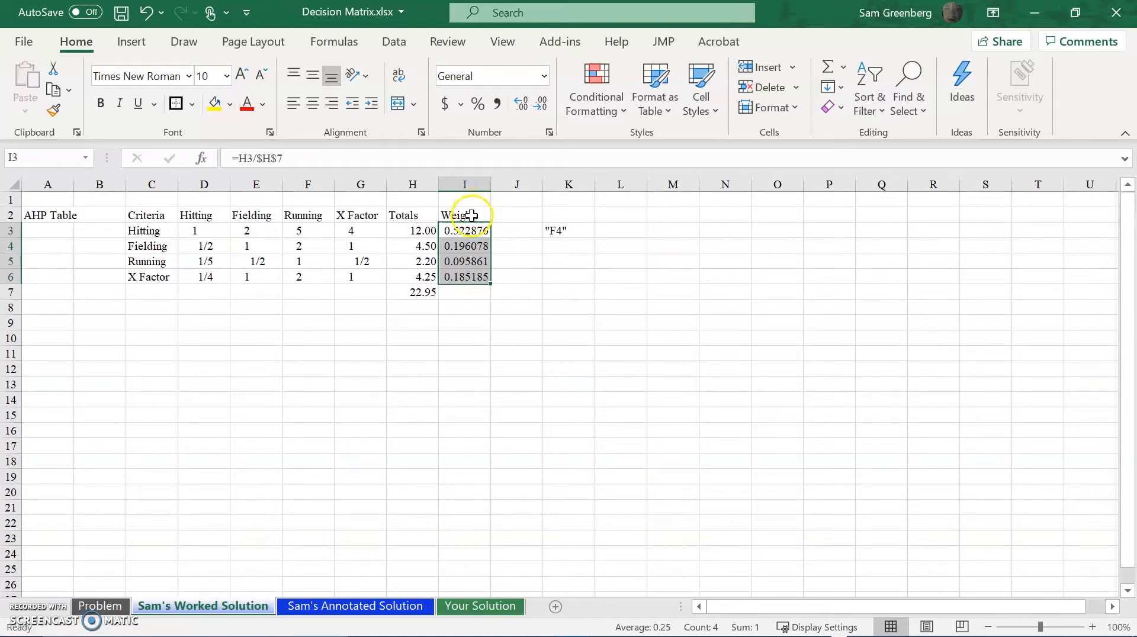
# Check the cell references of each weight formula in I3:I6.
pyautogui.click(470, 229)
pyautogui.click(397, 159)
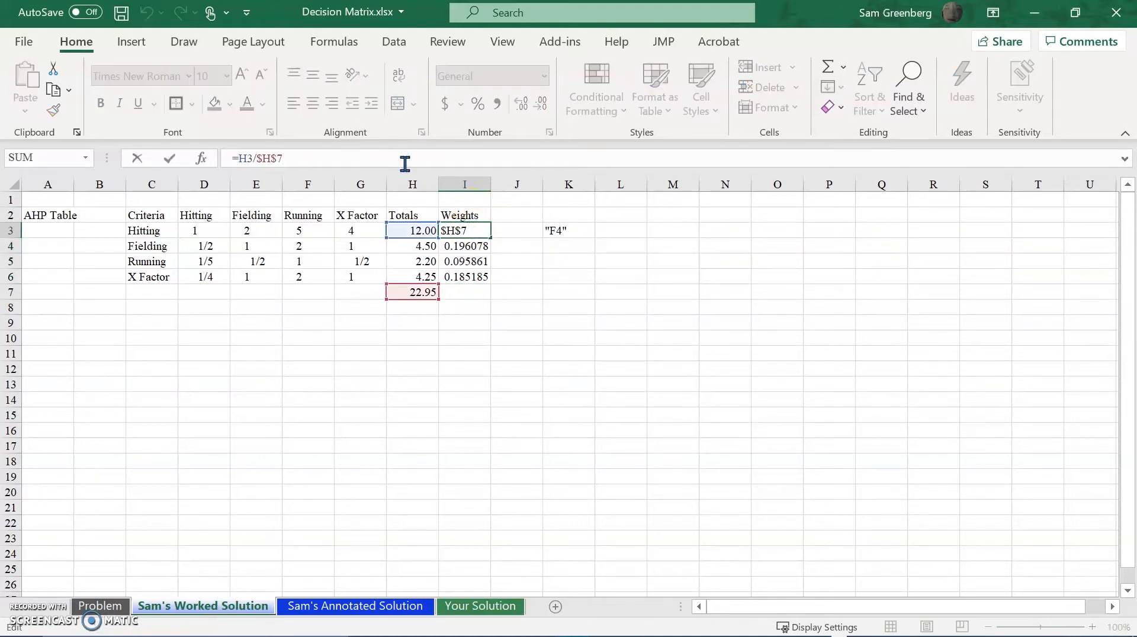
pyautogui.press('Return')
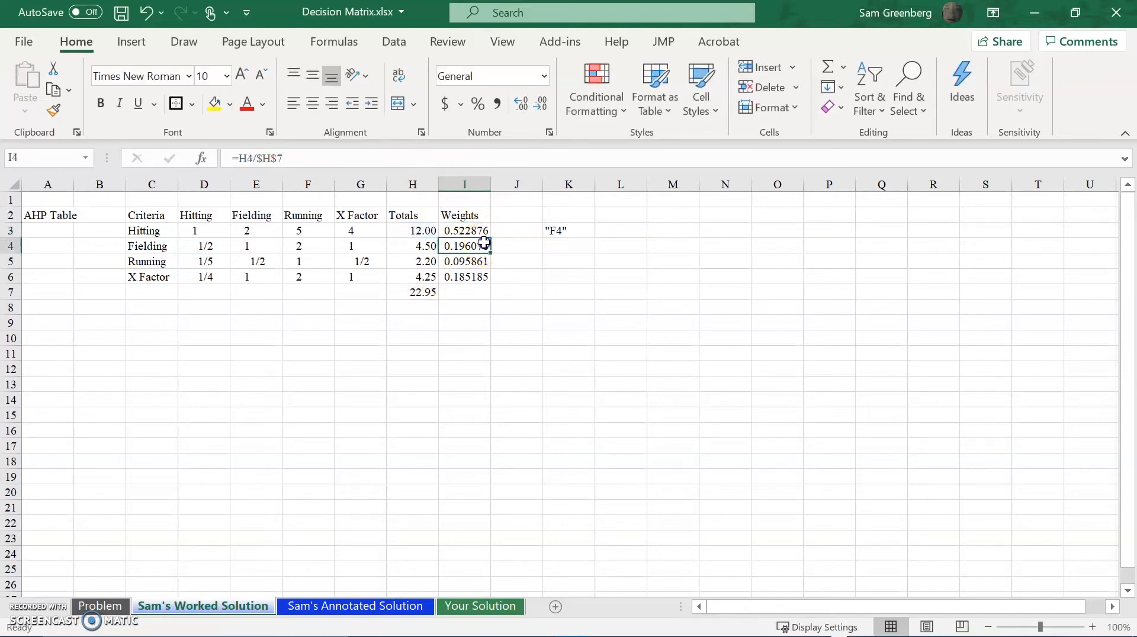
pyautogui.click(417, 161)
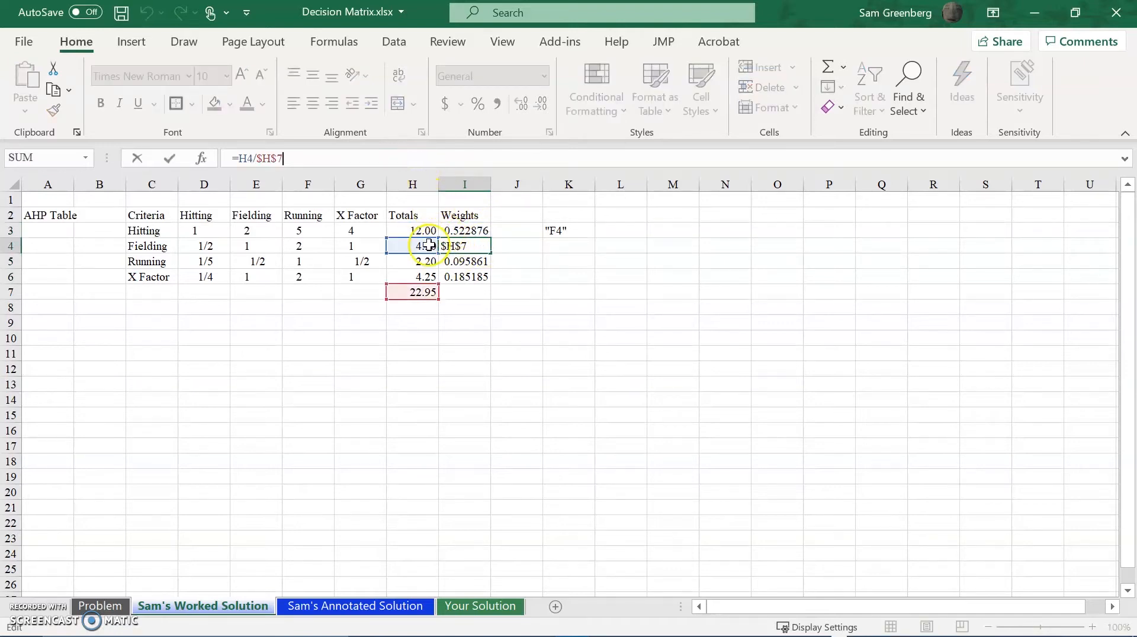
pyautogui.hotkey('ctrl', 'Return')
pyautogui.click(453, 262)
pyautogui.click(392, 158)
pyautogui.hotkey('ctrl', 'Return')
pyautogui.click(480, 276)
pyautogui.click(435, 156)
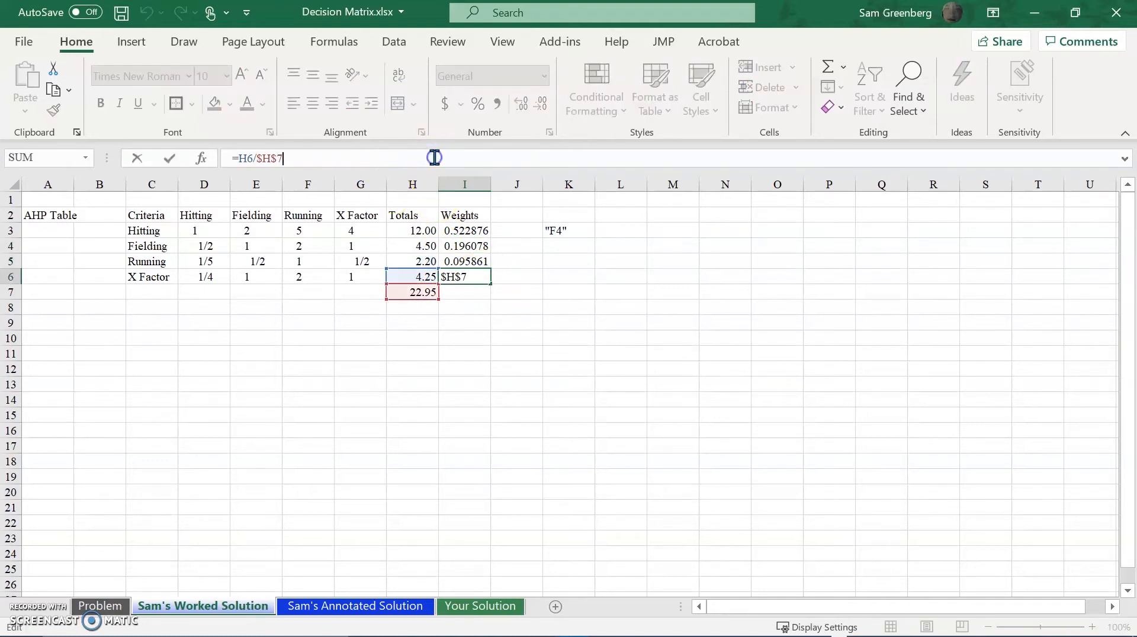
pyautogui.hotkey('ctrl', 'Return')
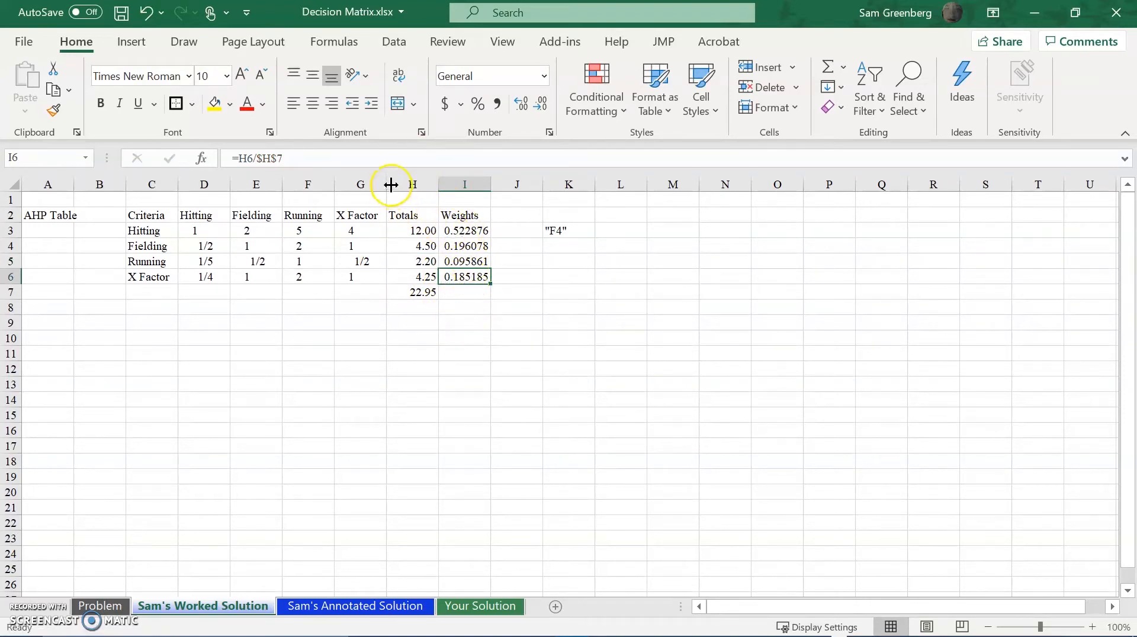
# Try multiplying the X Factor weight formula in I6 by 100 and undo it.
pyautogui.click(389, 159)
pyautogui.write('*100')
pyautogui.press('Return')
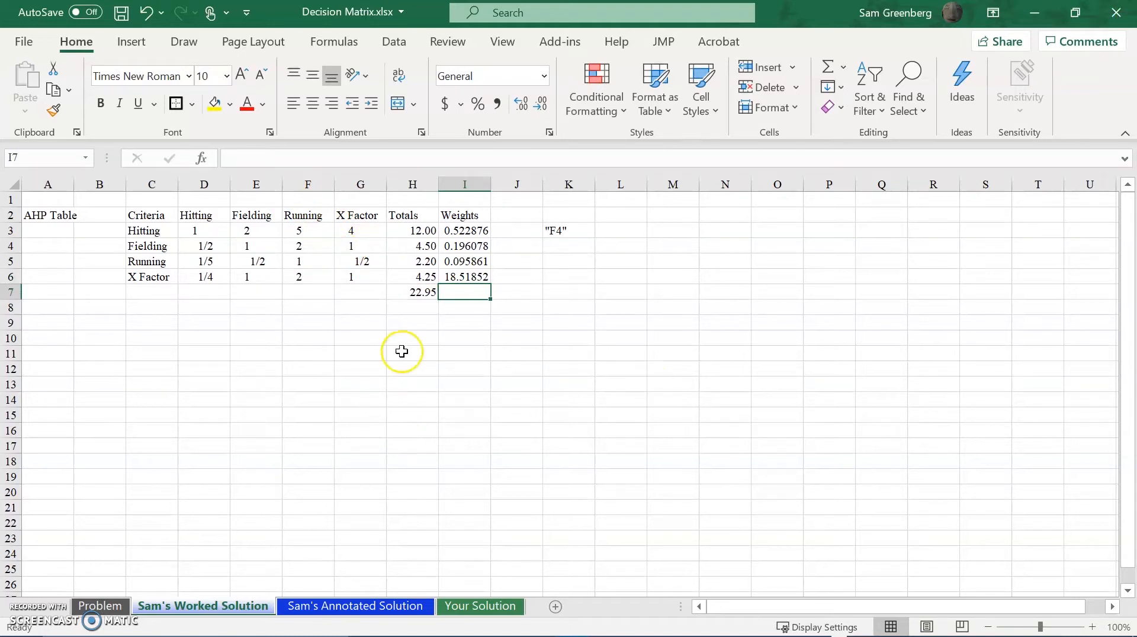
pyautogui.hotkey('ctrl', 'z')
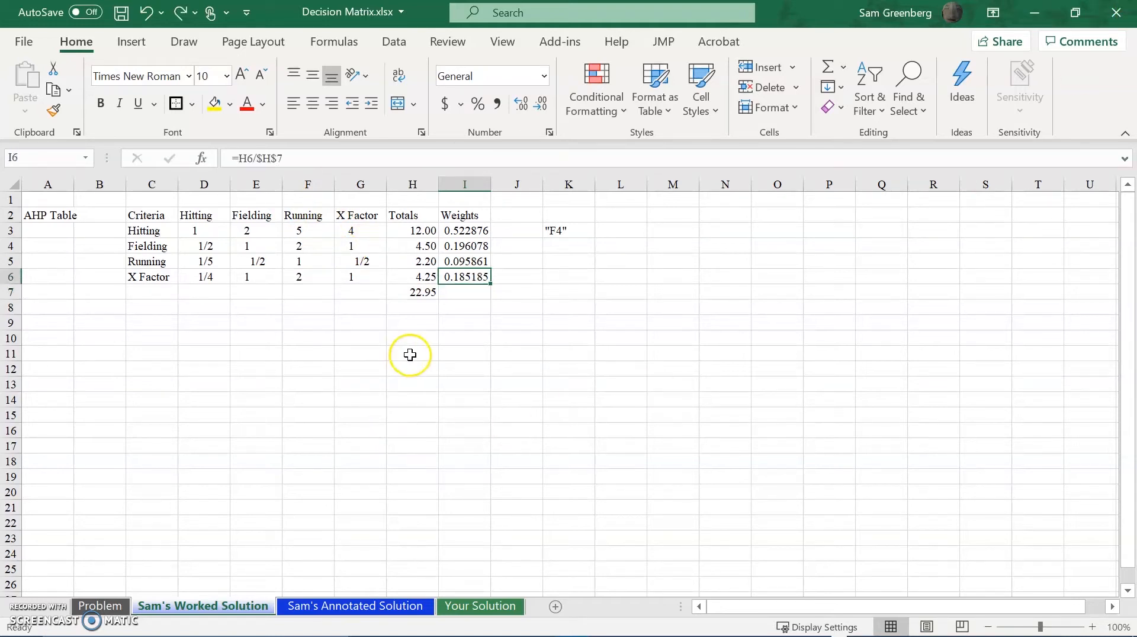
# Start a SUM function from the Math & Trig functions in cell I7, below the weights.
pyautogui.click(481, 291)
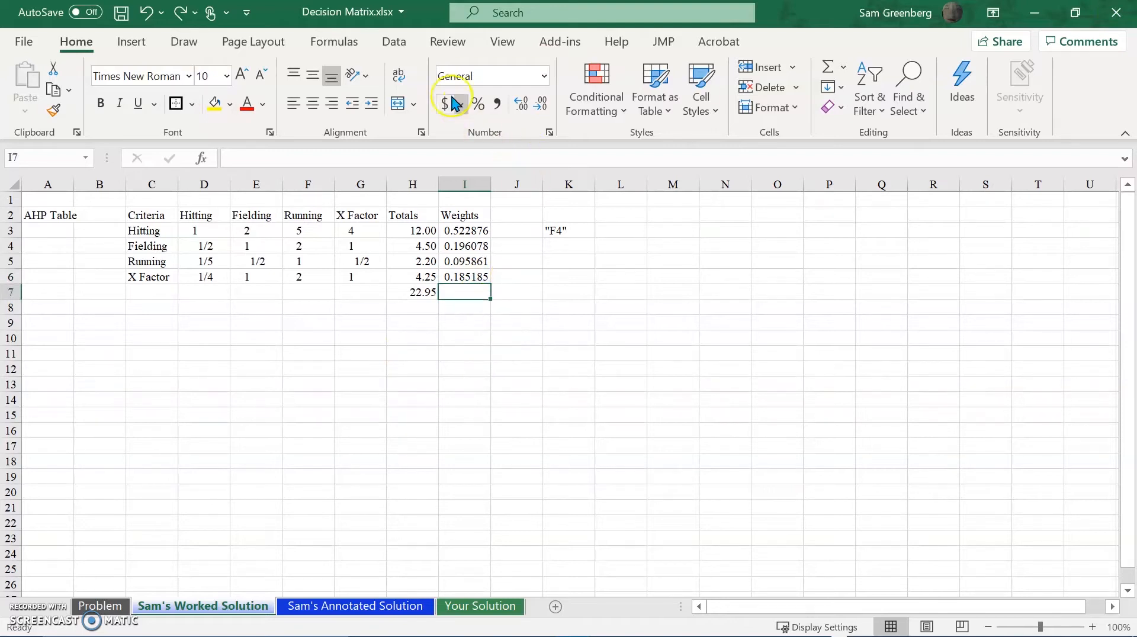
pyautogui.click(333, 41)
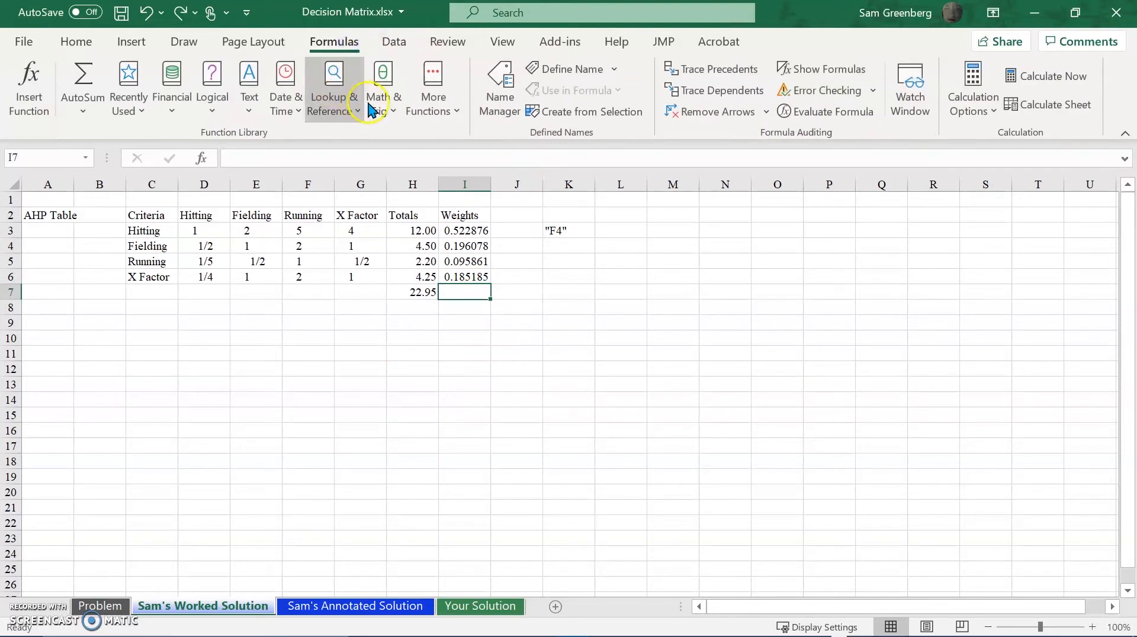
pyautogui.click(402, 118)
pyautogui.scroll(-1, 437, 272)
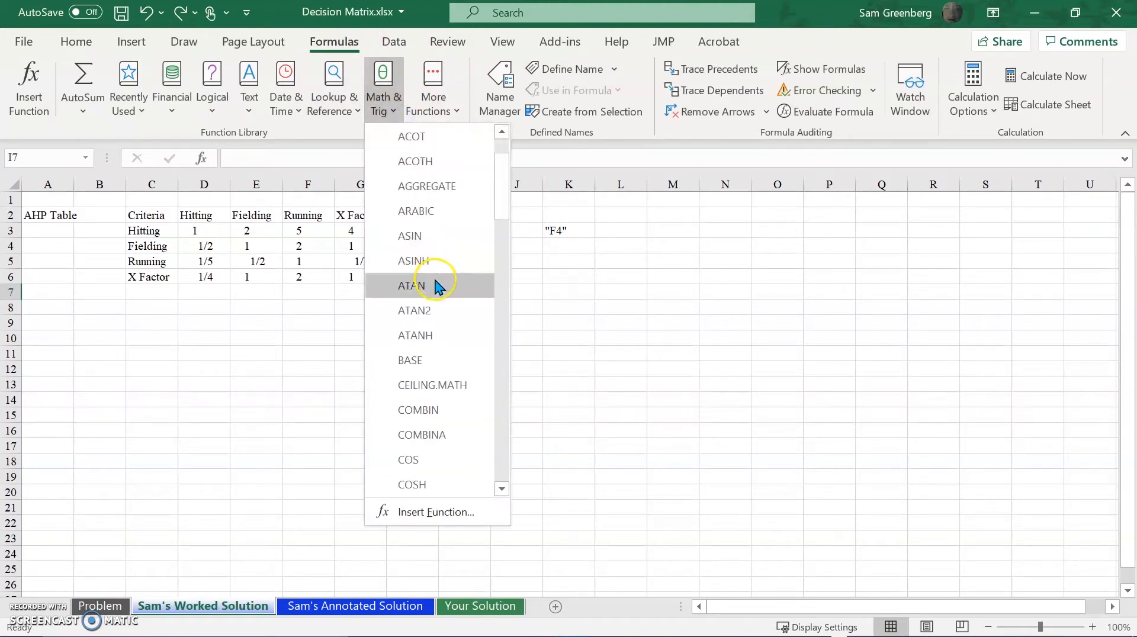
pyautogui.scroll(-4, 438, 297)
pyautogui.scroll(-7, 440, 314)
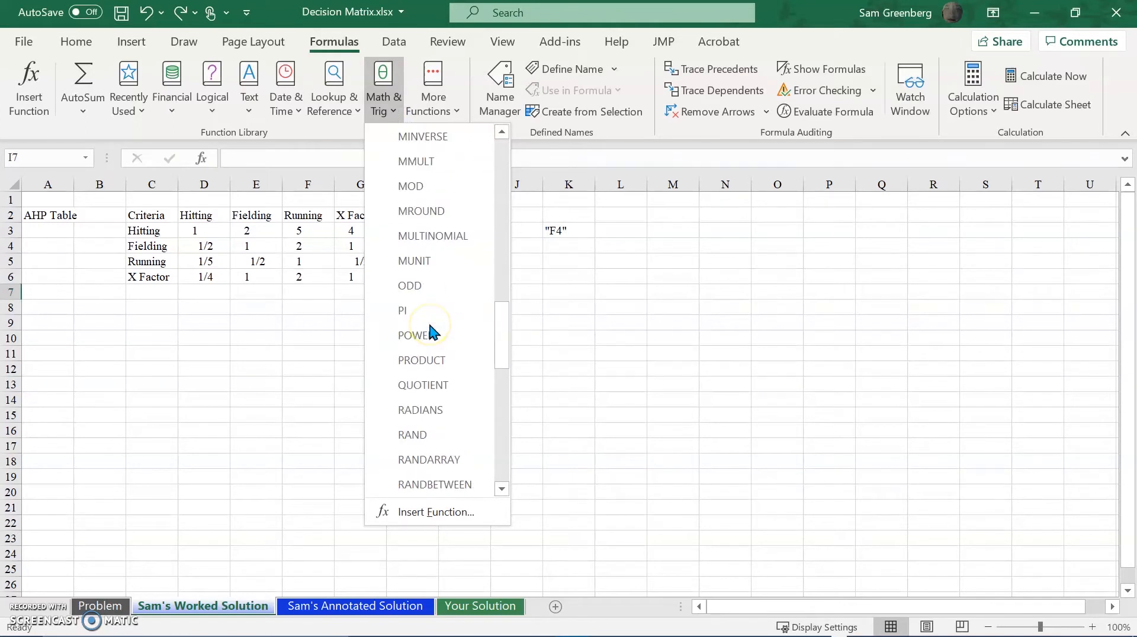
pyautogui.scroll(-7, 429, 327)
pyautogui.scroll(-1, 428, 343)
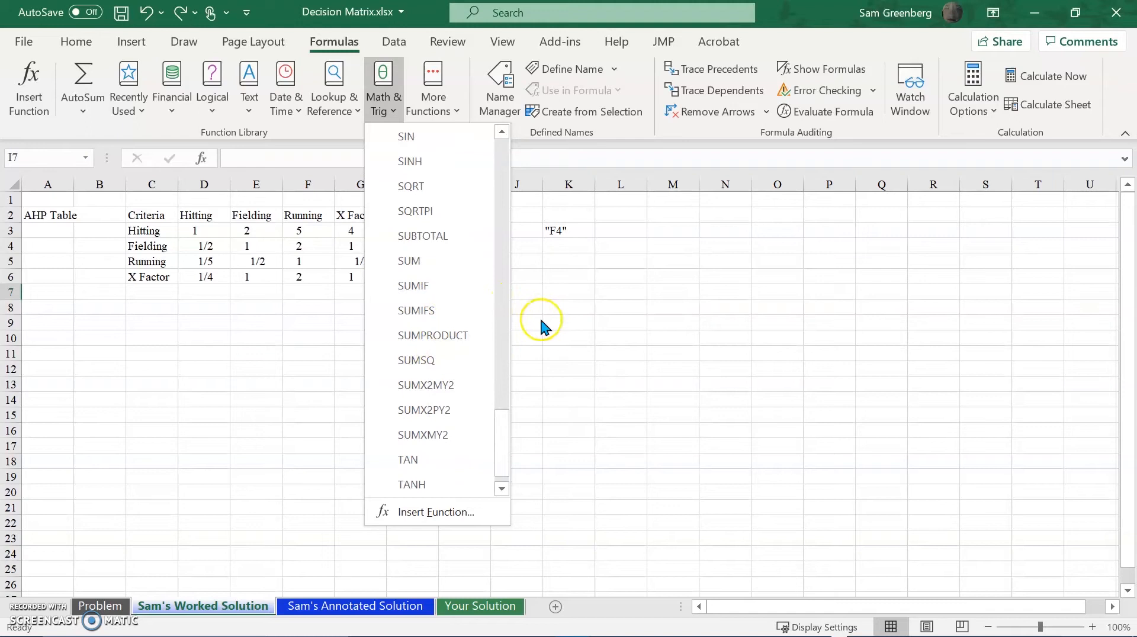
pyautogui.click(462, 273)
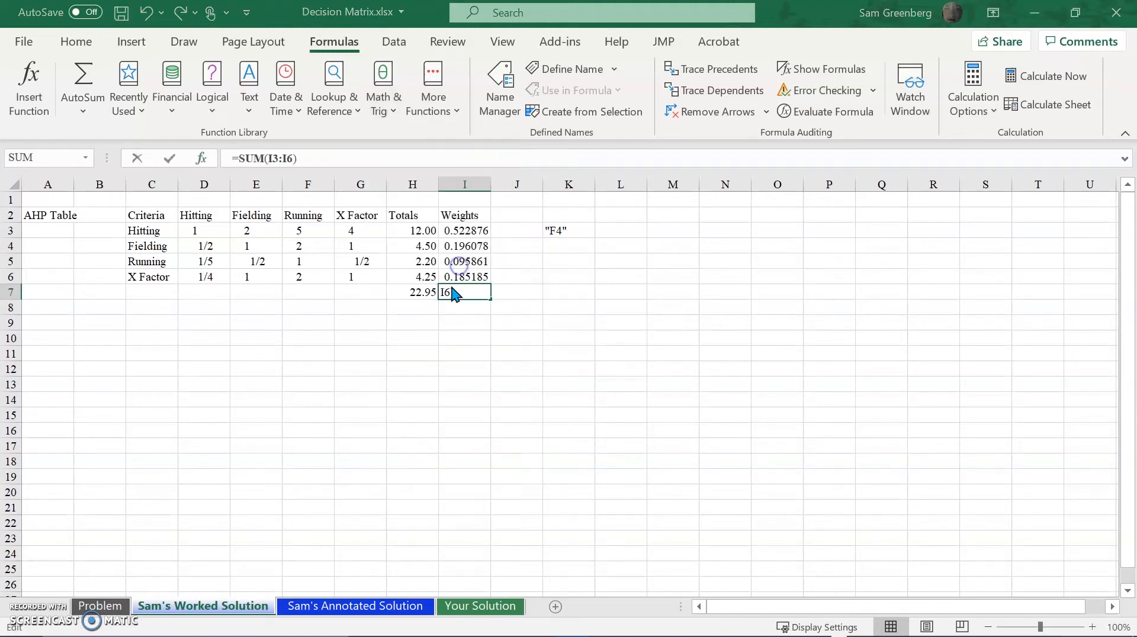
pyautogui.moveTo(264, 60); pyautogui.dragTo(210, 303)
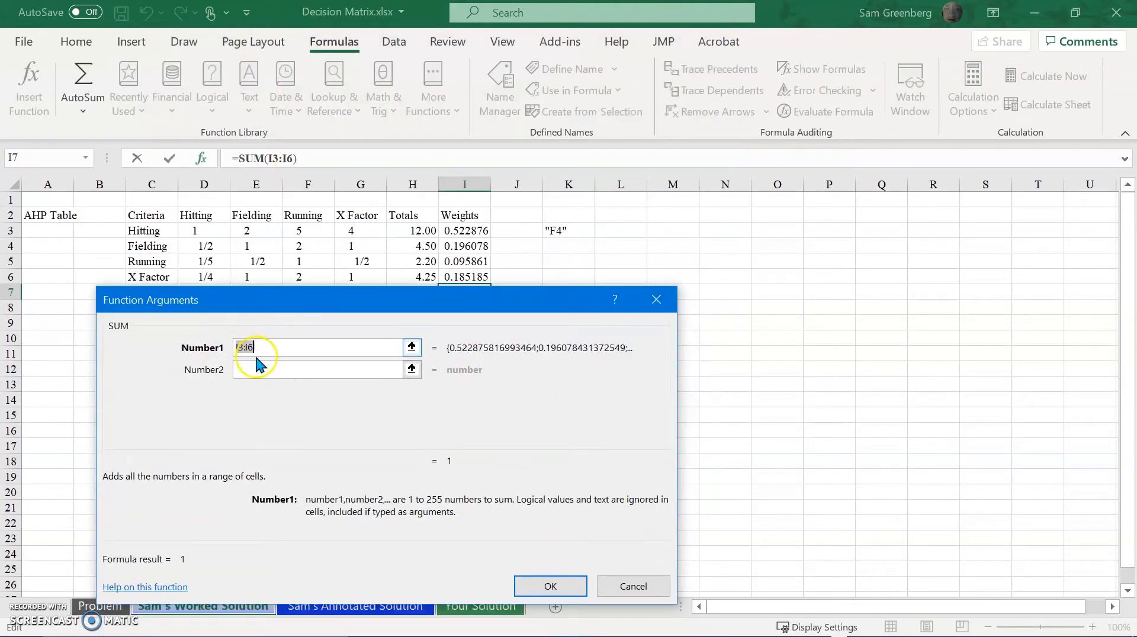
# Try entering I3 and I4 as separate SUM arguments, and clear both arguments again.
pyautogui.click(467, 230)
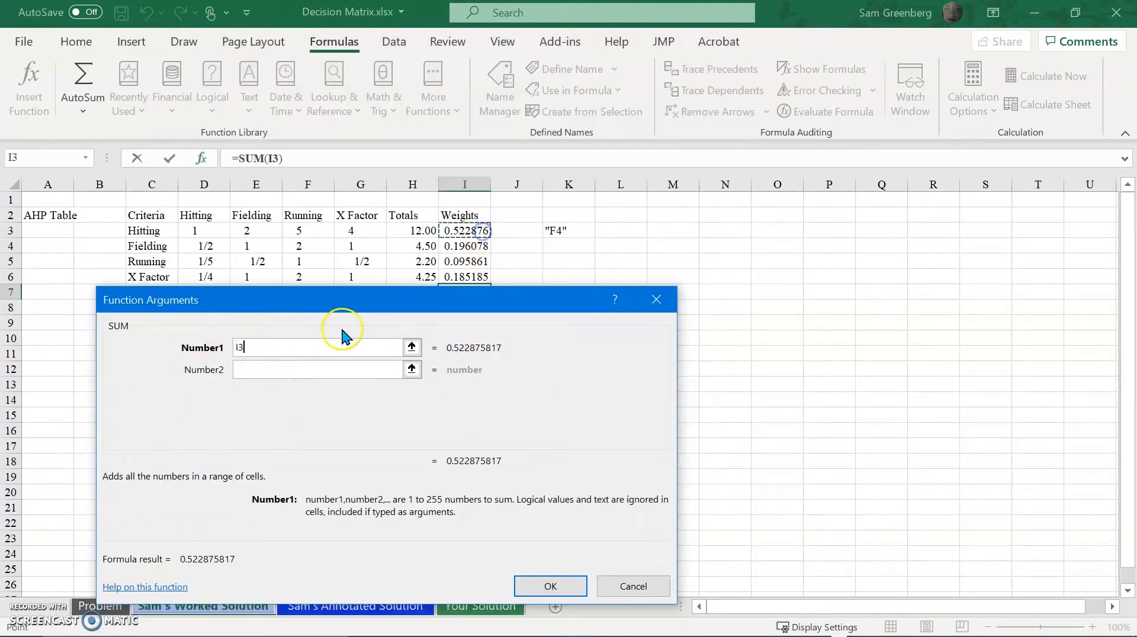
pyautogui.click(330, 370)
pyautogui.click(463, 246)
pyautogui.click(313, 389)
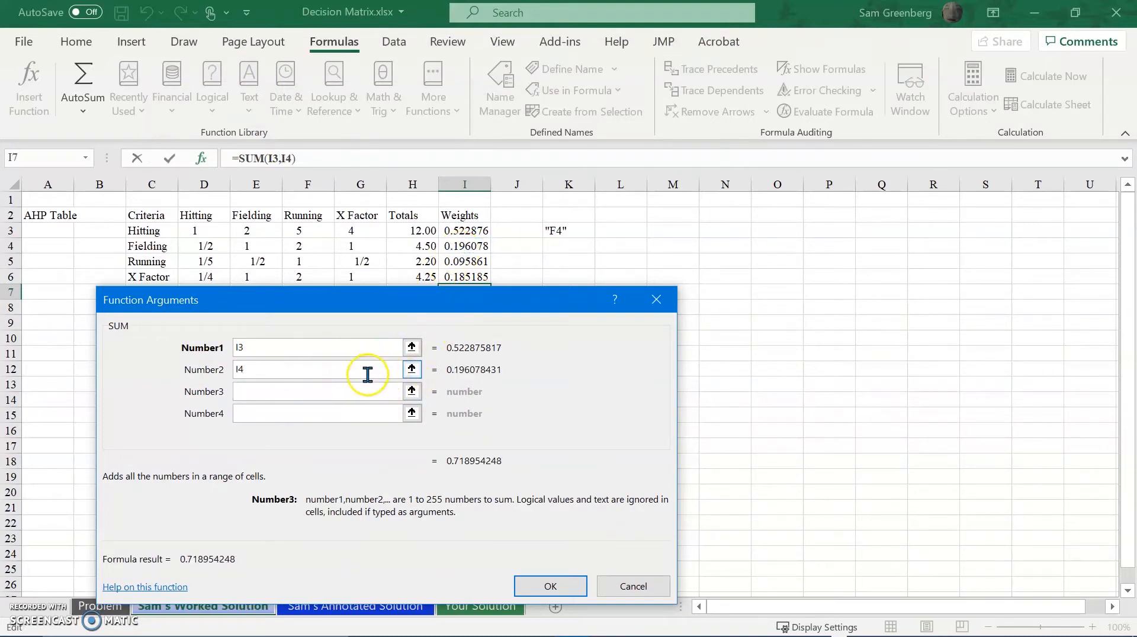
pyautogui.press('BackSpace')
pyautogui.press('BackSpace')
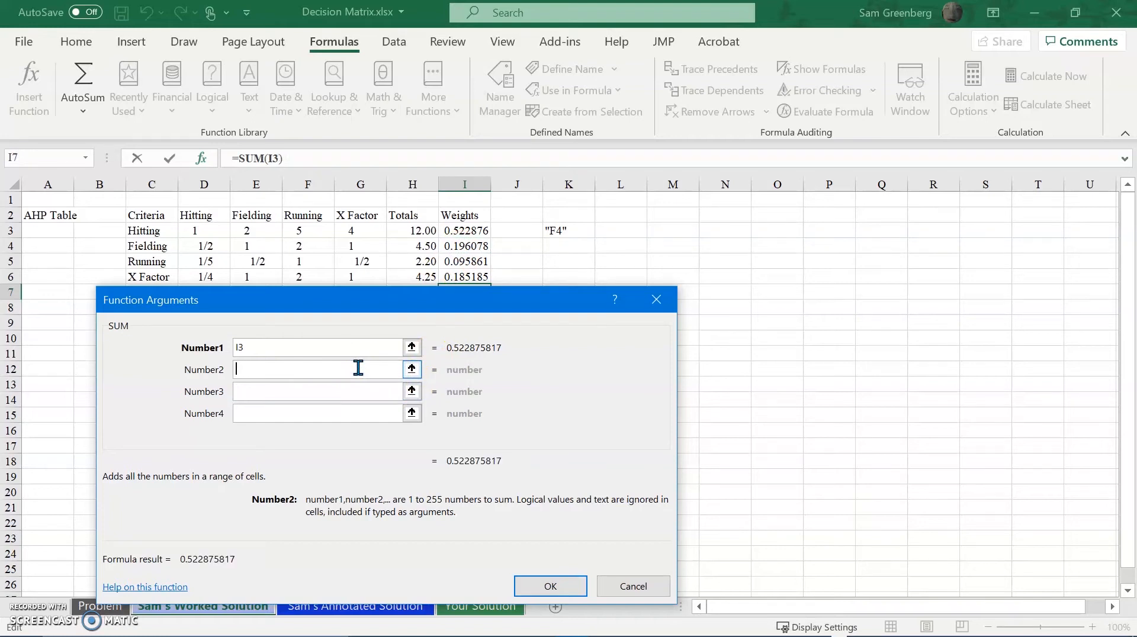
pyautogui.click(270, 350)
pyautogui.press('BackSpace')
pyautogui.press('BackSpace')
# Complete the SUM in I7 with the range I3:I6 and show the result with five decimal places.
pyautogui.moveTo(484, 228); pyautogui.dragTo(431, 398)
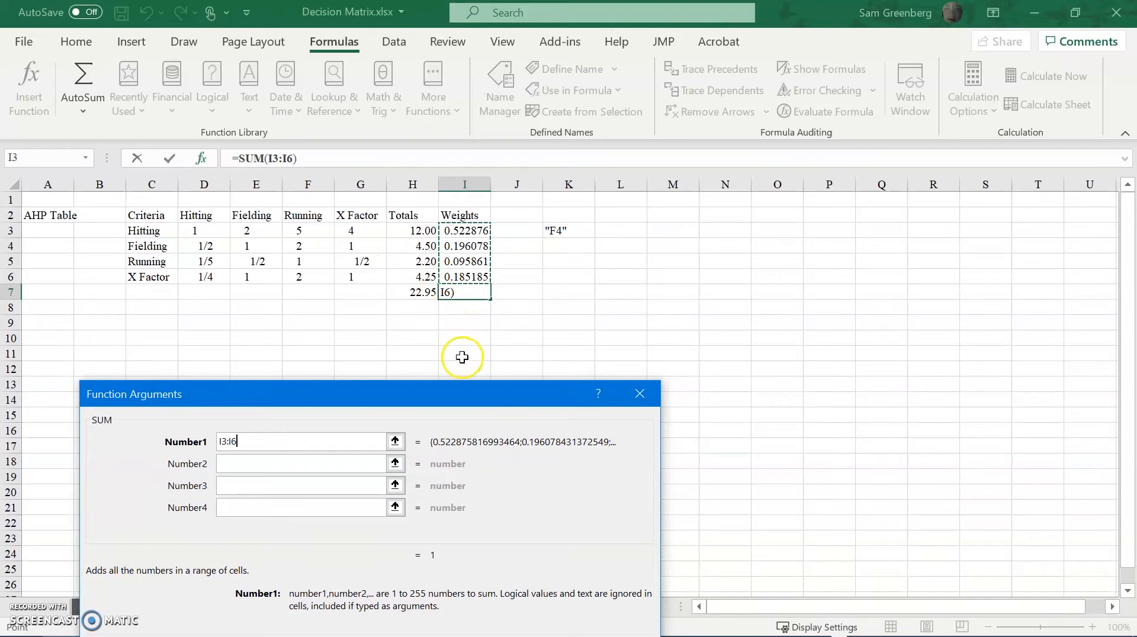
pyautogui.moveTo(535, 403); pyautogui.dragTo(564, 276)
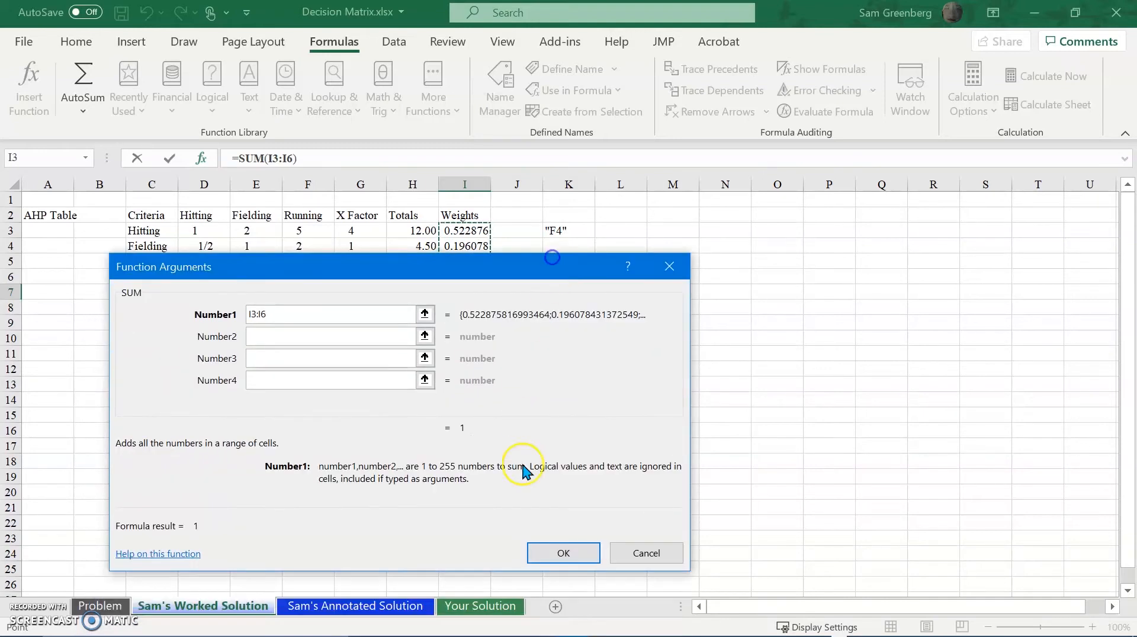
pyautogui.click(546, 554)
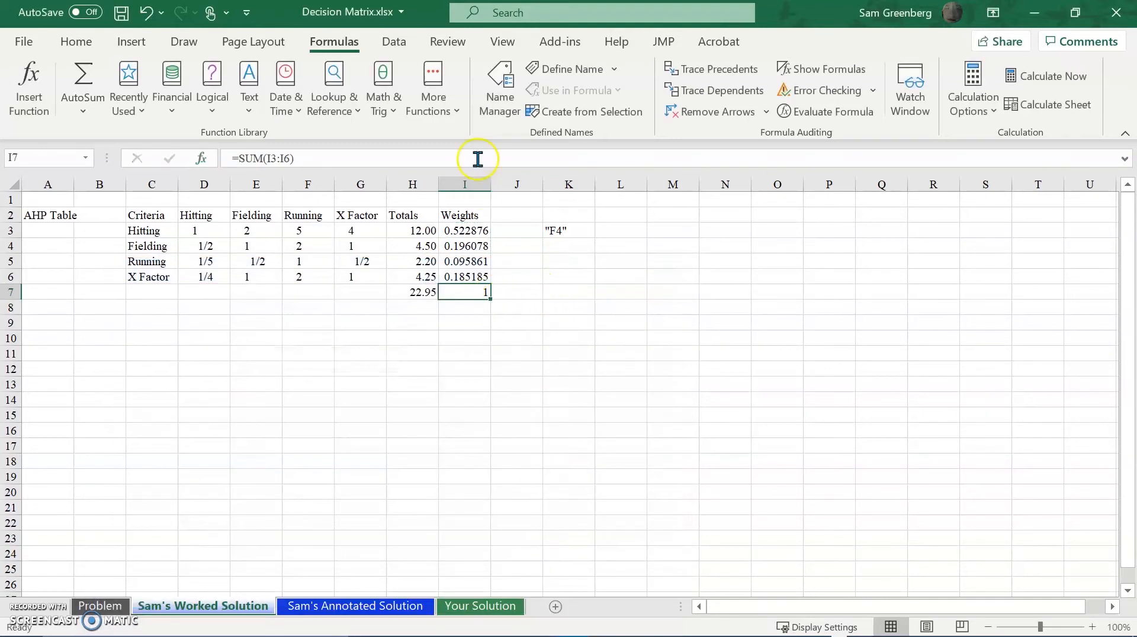
pyautogui.click(76, 40)
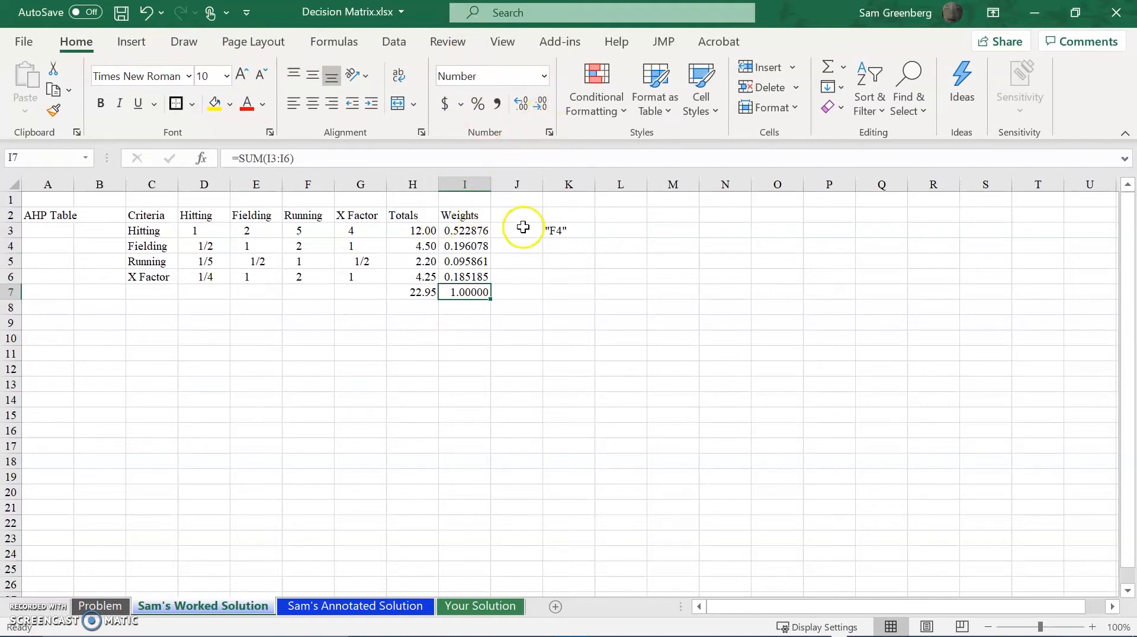
# Delete the "F4" note from cell K3.
pyautogui.click(555, 232)
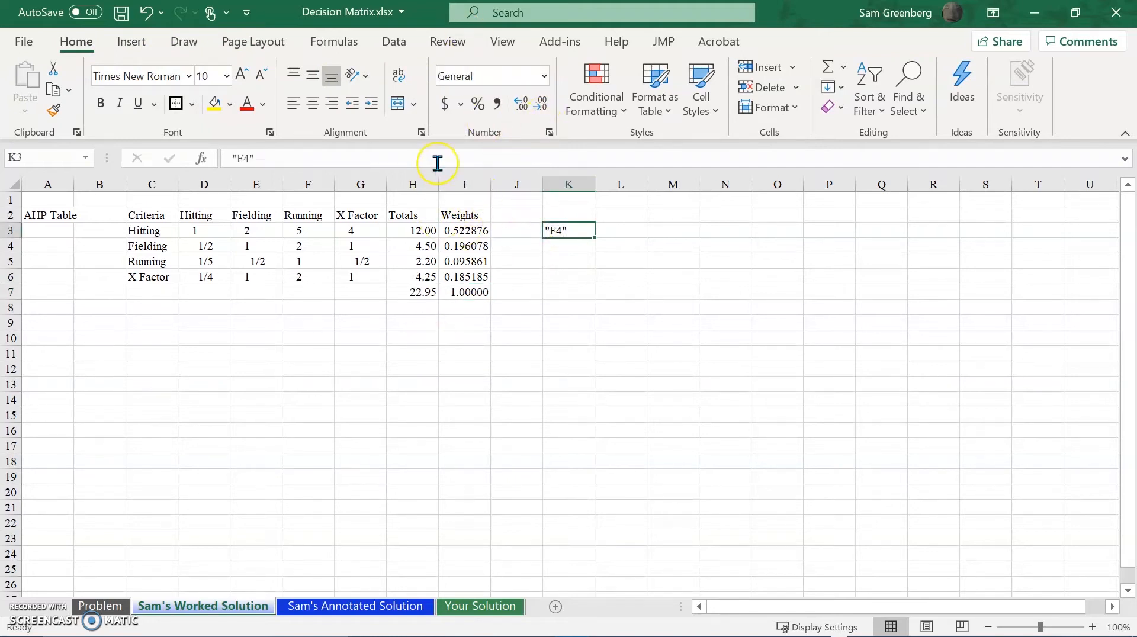
pyautogui.press('Delete')
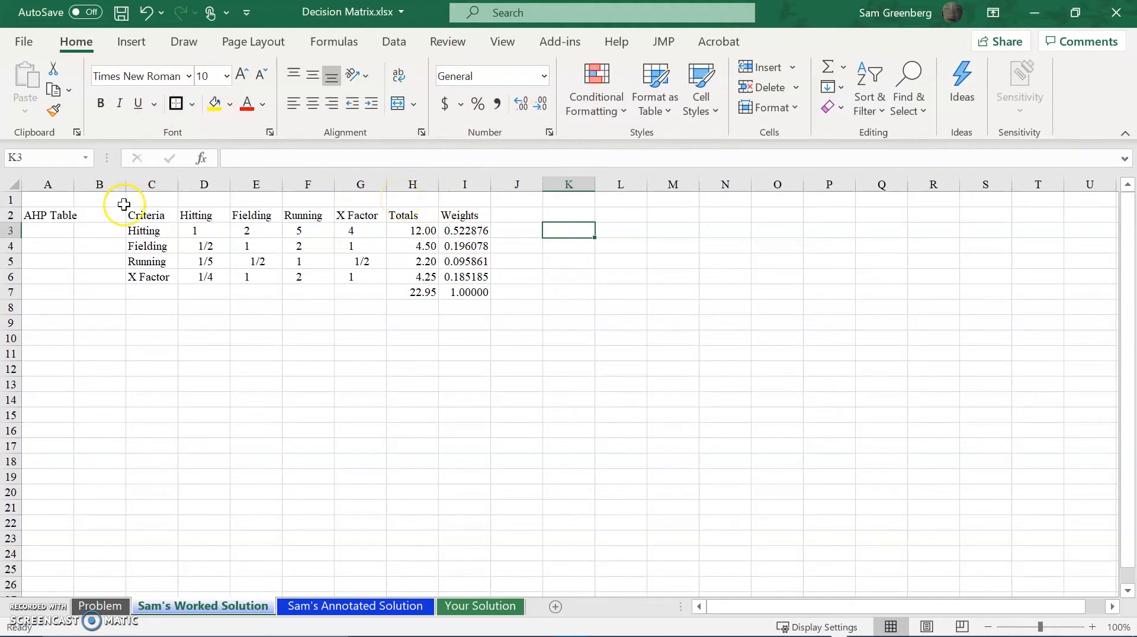
# Apply thick outside borders around the whole AHP table, C2:I7.
pyautogui.click(145, 218)
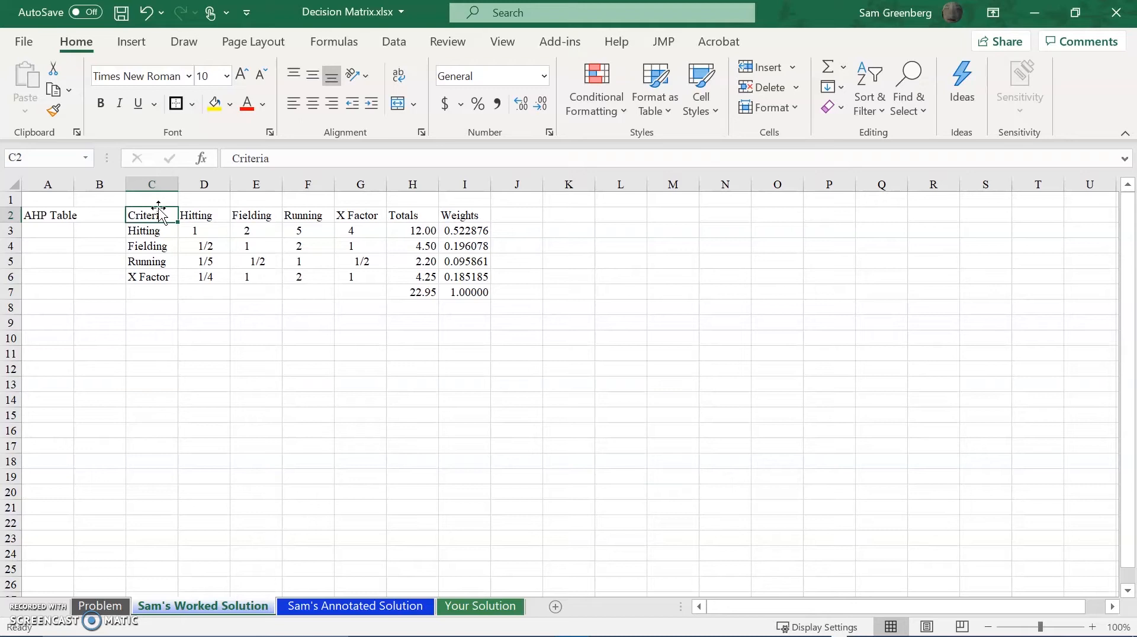
pyautogui.hotkey('ctrl', 'shift', 'Right')
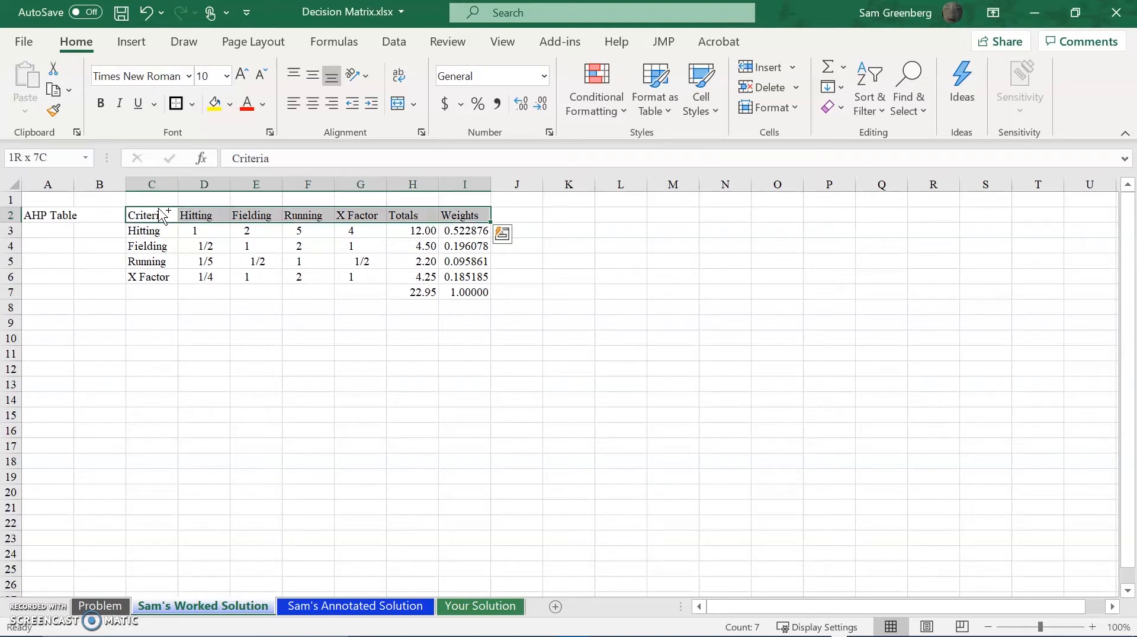
pyautogui.hotkey('ctrl', 'shift', 'Down')
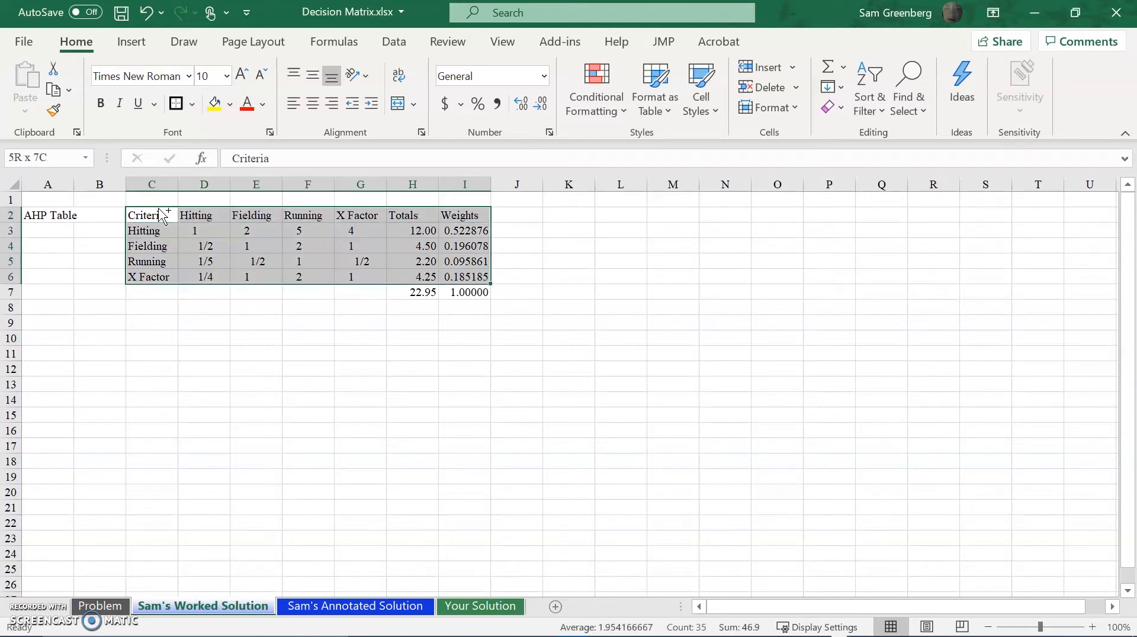
pyautogui.hotkey('shift', 'Down')
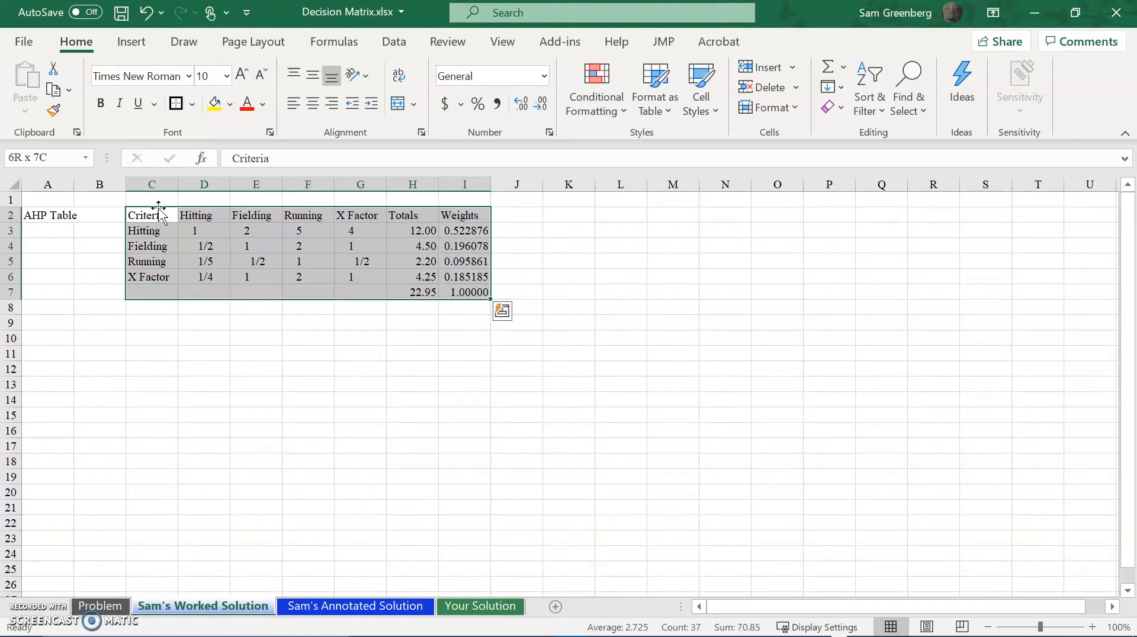
pyautogui.click(195, 105)
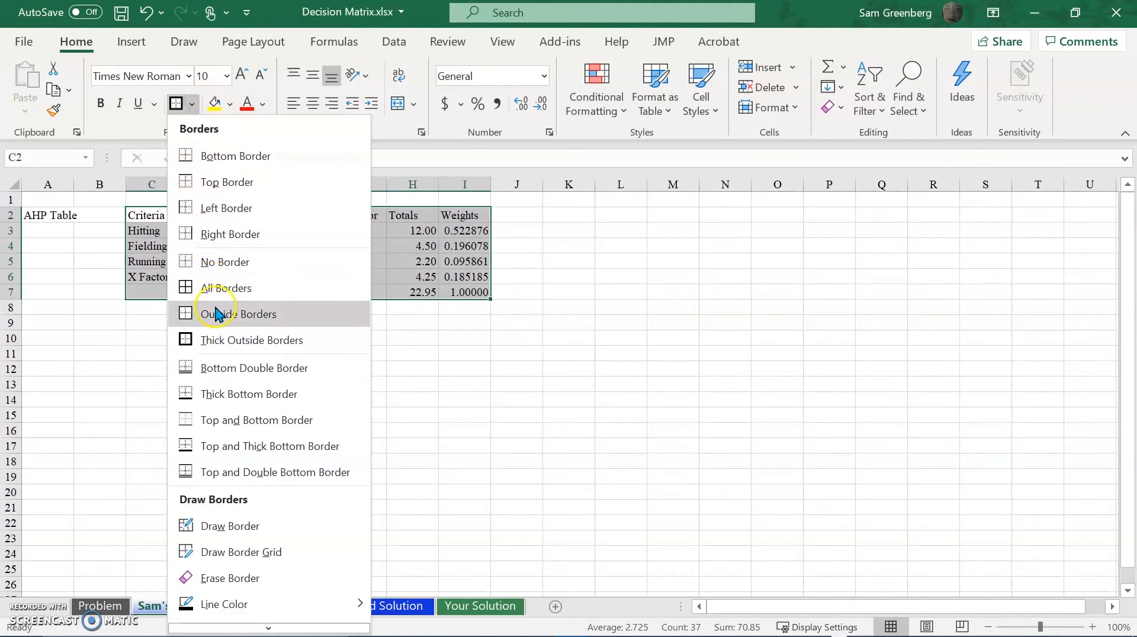
pyautogui.click(223, 335)
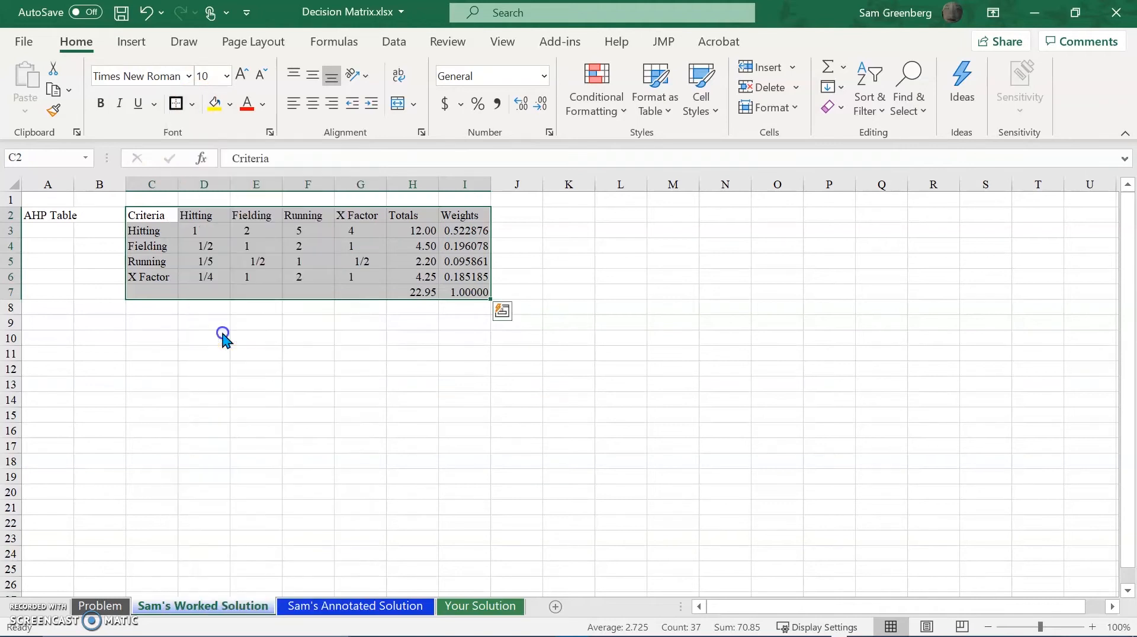
pyautogui.click(155, 228)
# Add a bottom border to the header row C2:I2 and make its text bold.
pyautogui.click(163, 216)
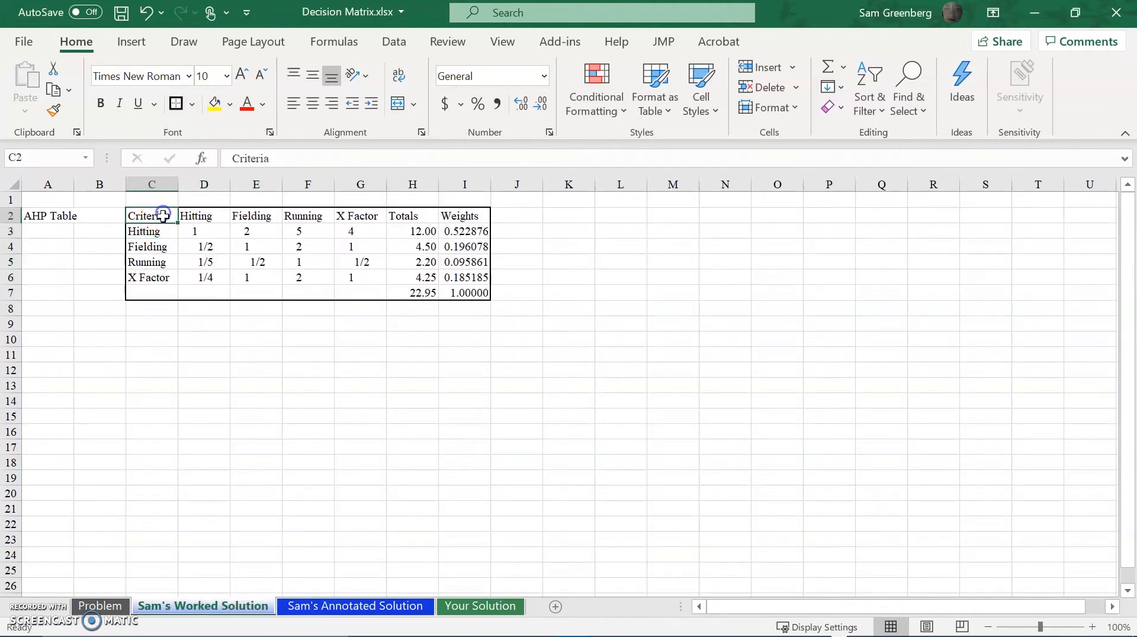
pyautogui.hotkey('ctrl', 'shift', 'Right')
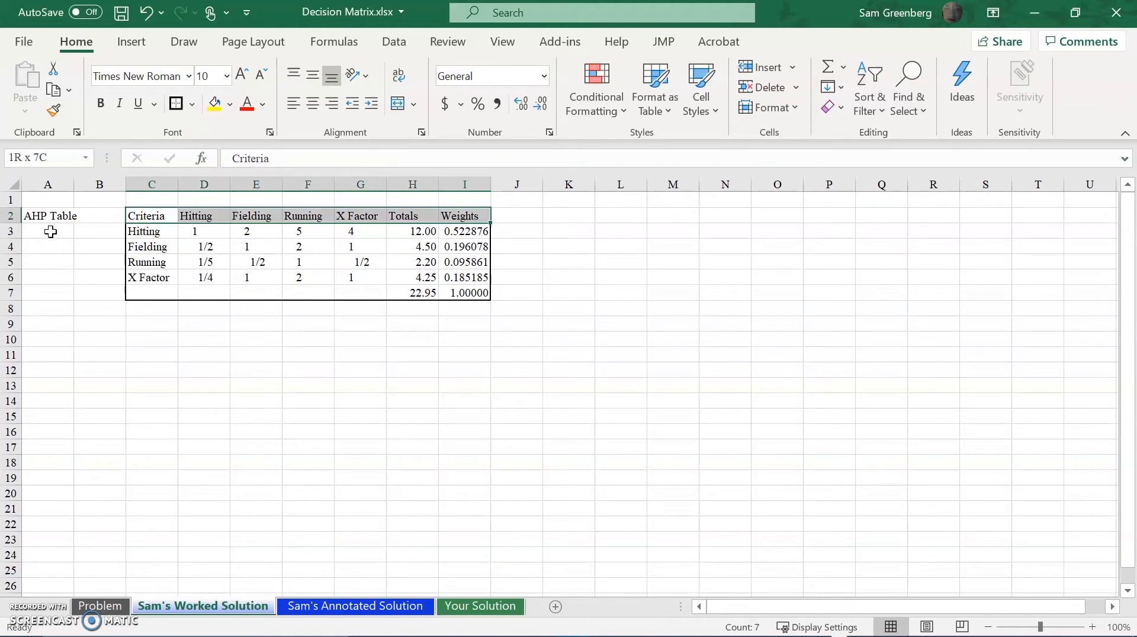
pyautogui.click(192, 105)
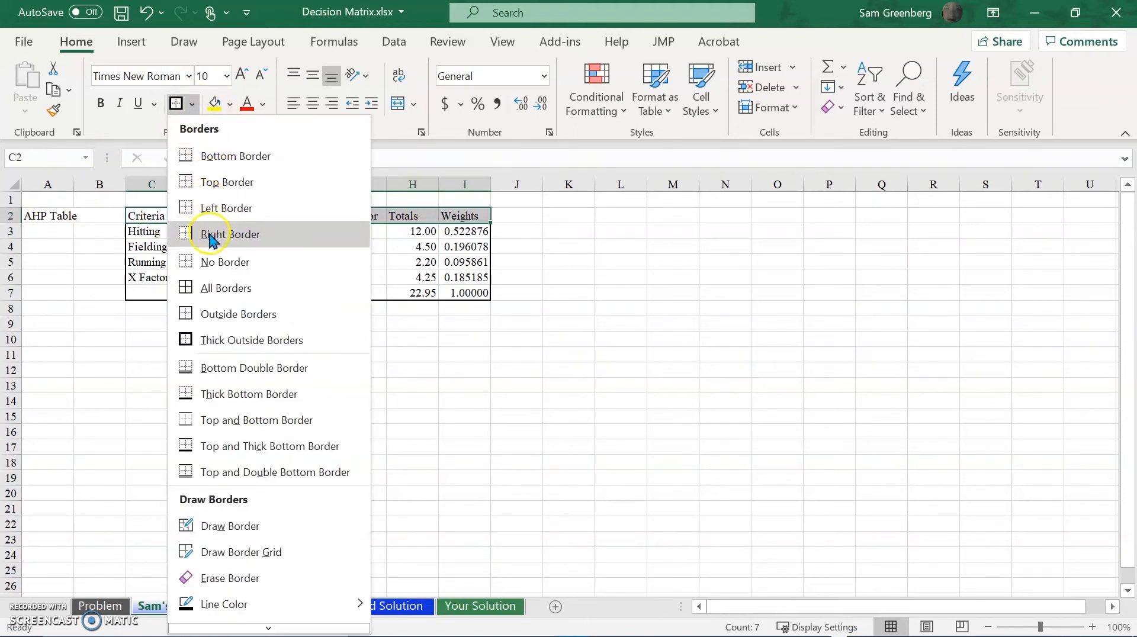
pyautogui.click(218, 155)
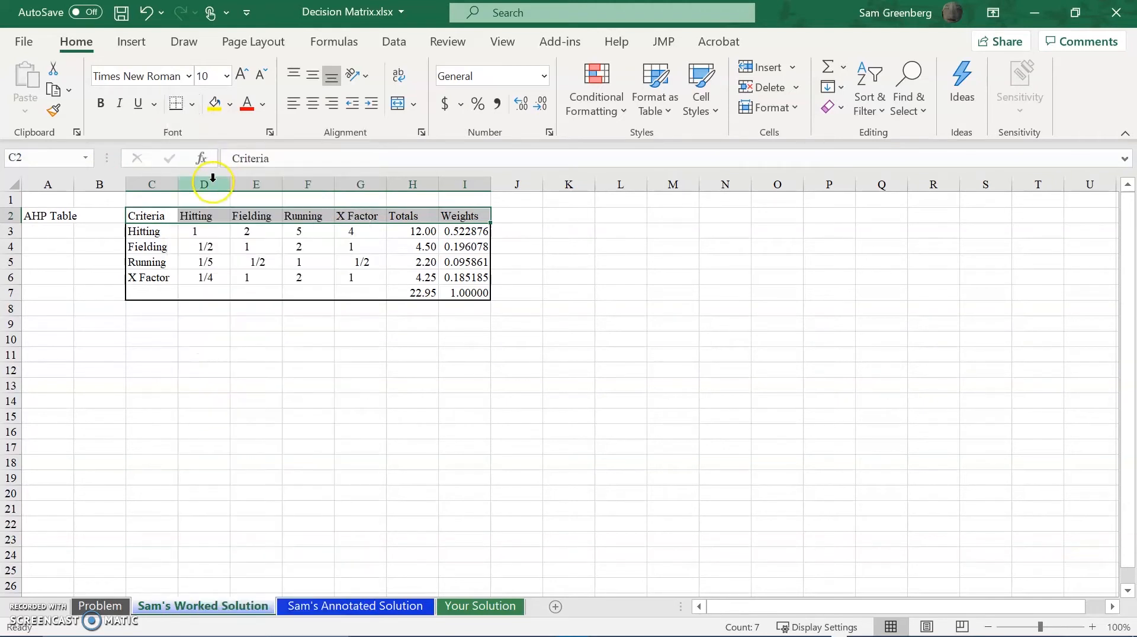
pyautogui.hotkey('ctrl', 'b')
# Add a right border to the criteria column C2:C7 and make its text bold.
pyautogui.click(147, 217)
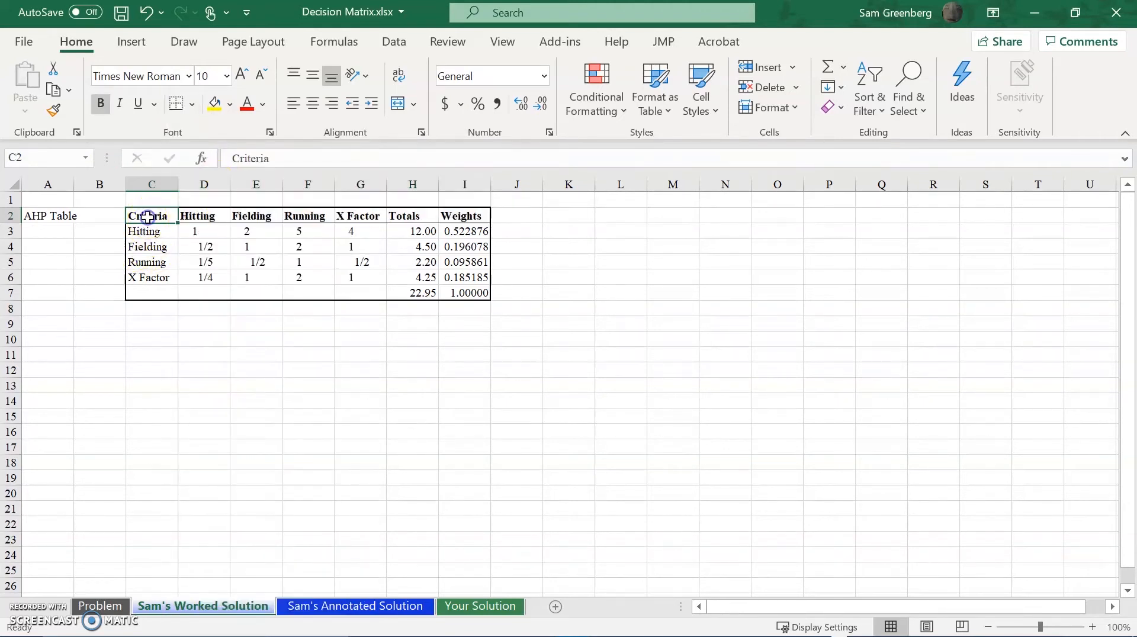
pyautogui.hotkey('ctrl', 'shift', 'Down')
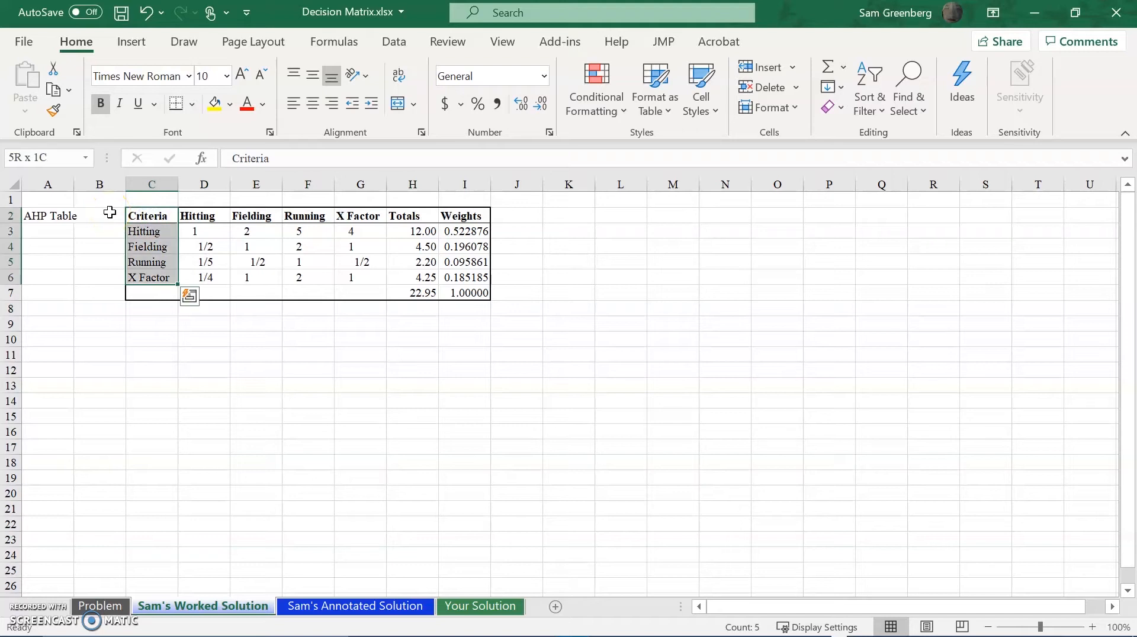
pyautogui.hotkey('shift', 'Down')
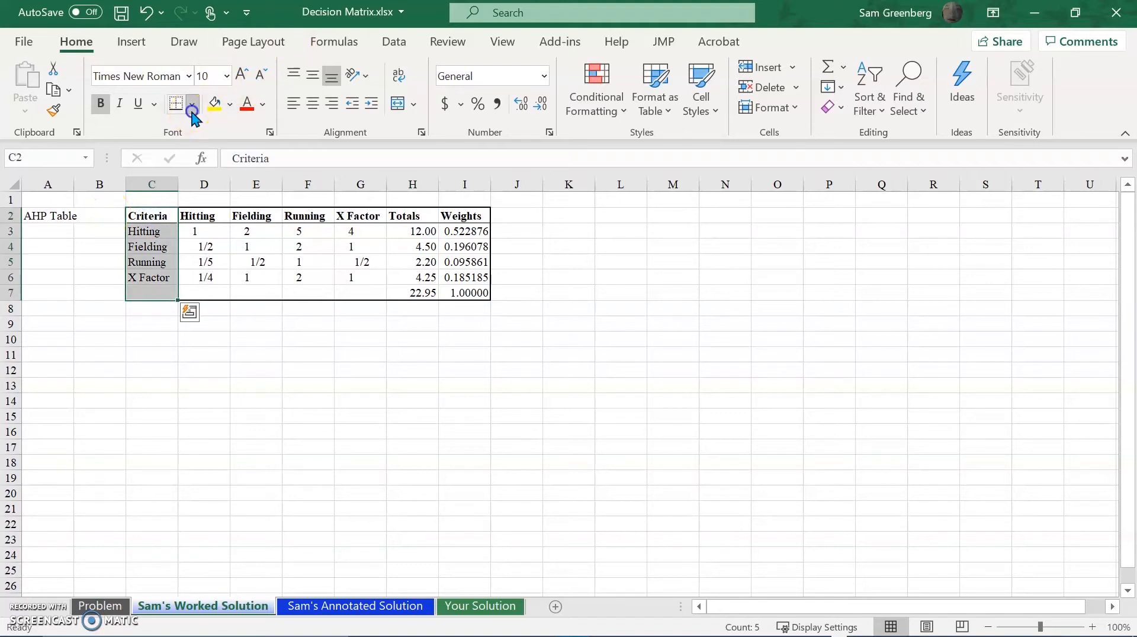
pyautogui.click(193, 112)
pyautogui.click(202, 232)
pyautogui.hotkey('ctrl', 'b')
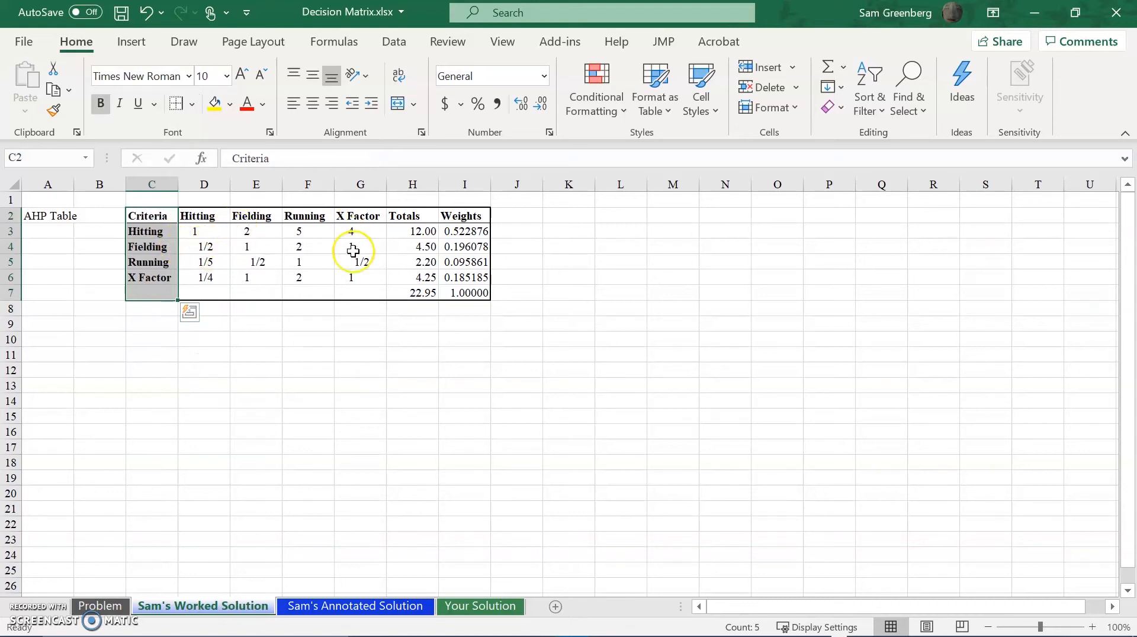
# Add a bottom border under the X Factor row, C6:I6.
pyautogui.click(159, 276)
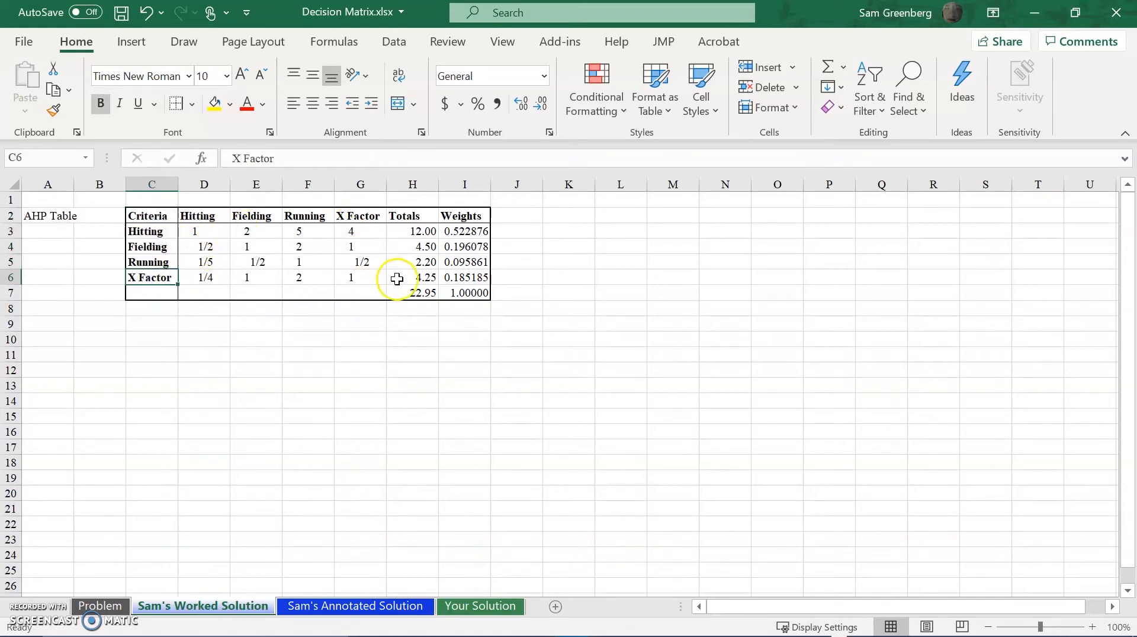
pyautogui.hotkey('shift', 'Right')
pyautogui.hotkey('shift', 'Right')
pyautogui.hotkey('shift', 'Right')
pyautogui.hotkey('shift', 'Right')
pyautogui.hotkey('shift', 'Right')
pyautogui.hotkey('shift', 'Right')
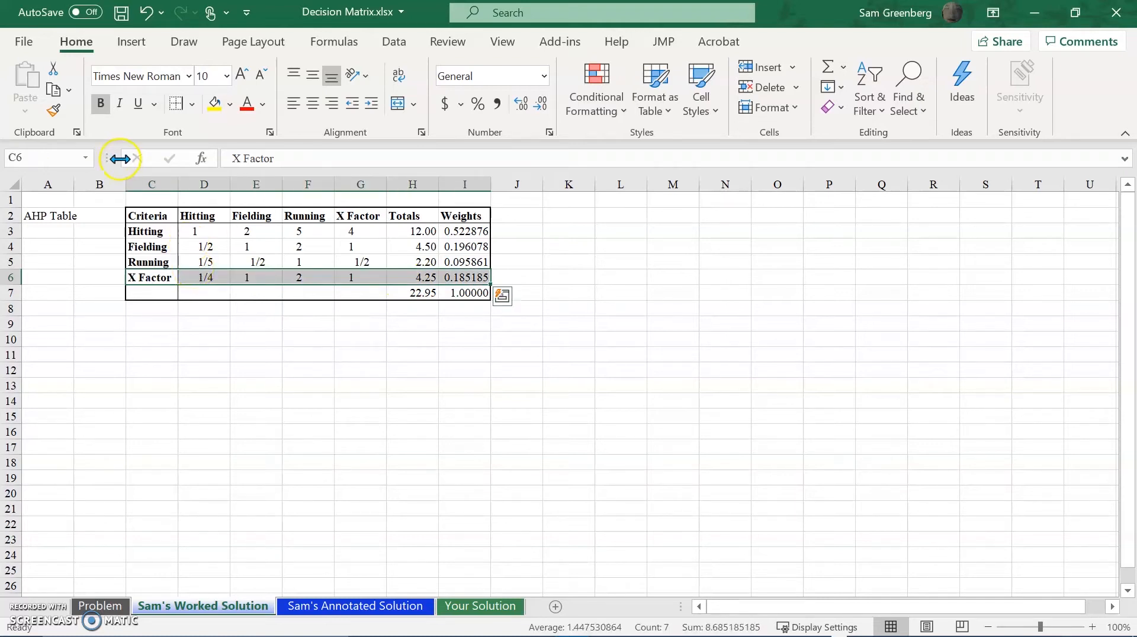
pyautogui.click(192, 105)
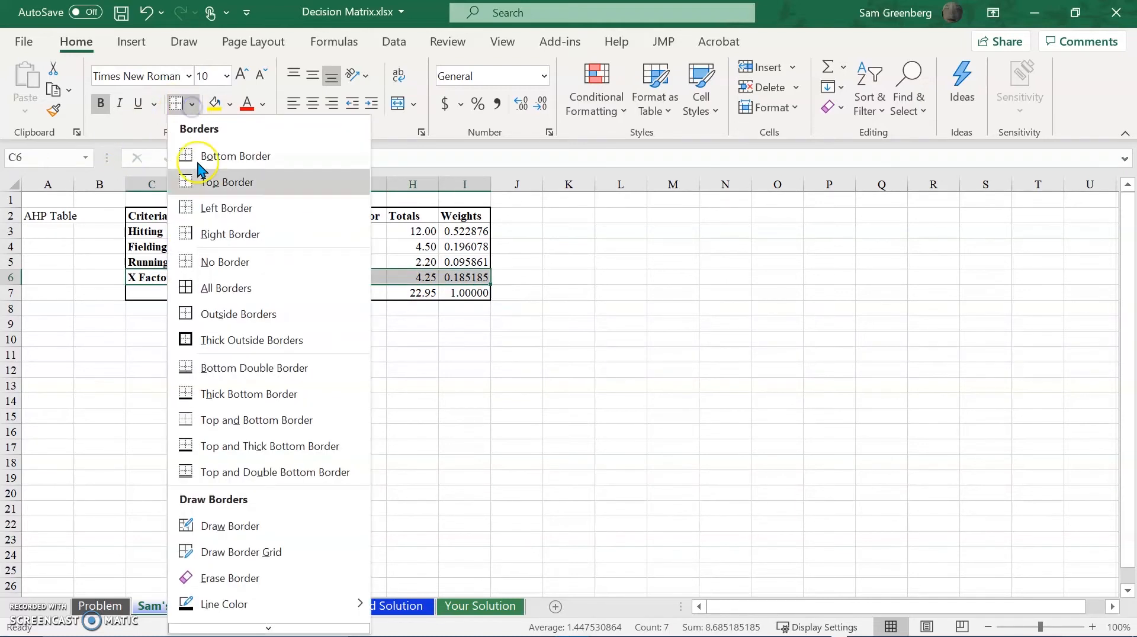
pyautogui.click(225, 155)
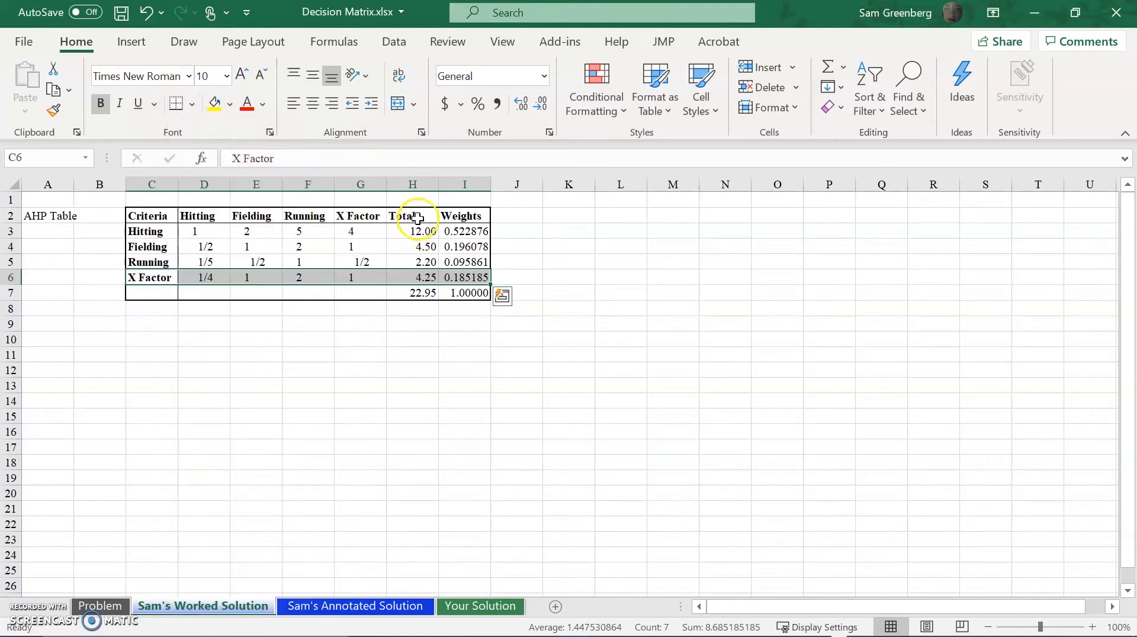
# Add left and right borders to the Totals column, H2:H7.
pyautogui.click(401, 215)
pyautogui.hotkey('shift', 'Down')
pyautogui.hotkey('shift', 'Down')
pyautogui.hotkey('shift', 'Down')
pyautogui.hotkey('shift', 'Down')
pyautogui.hotkey('shift', 'Down')
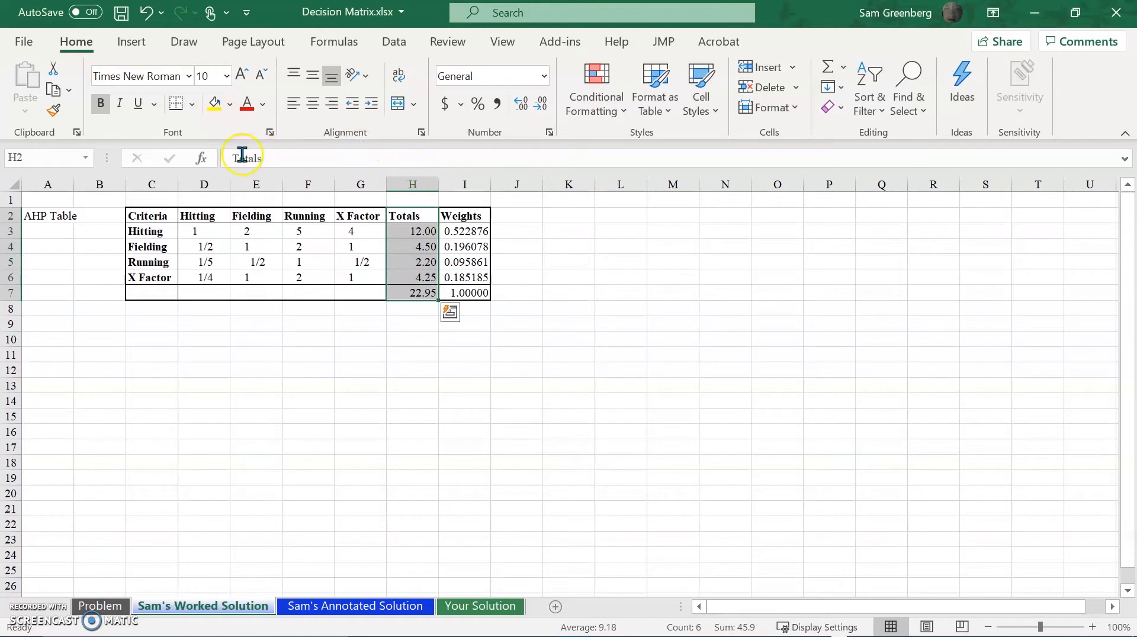
pyautogui.click(193, 105)
pyautogui.click(179, 211)
pyautogui.click(193, 106)
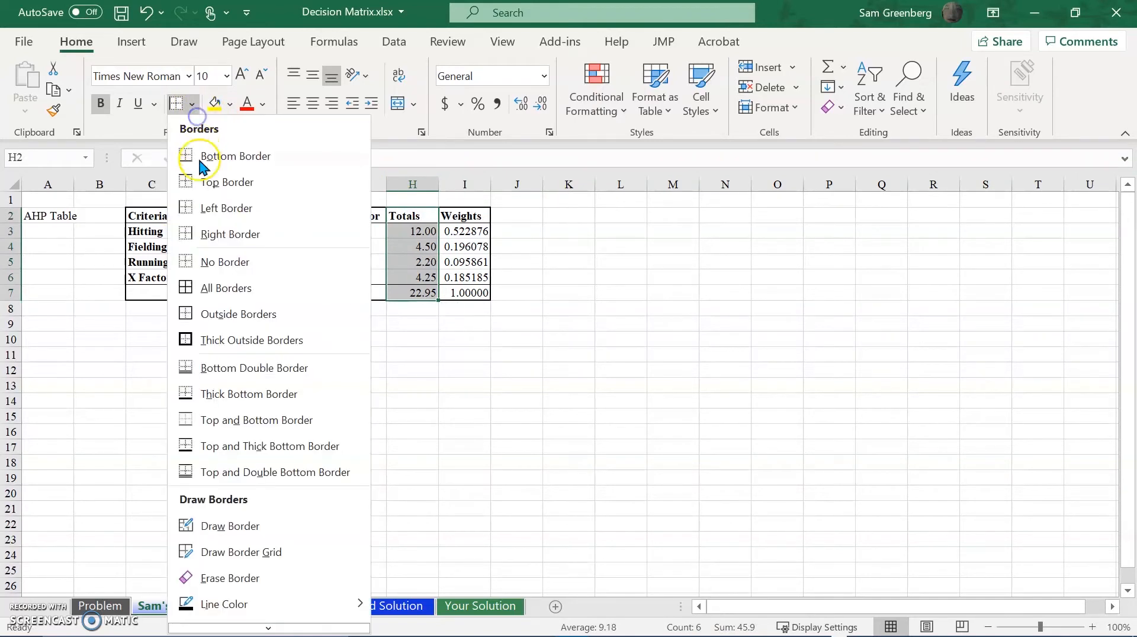
pyautogui.click(211, 231)
pyautogui.moveTo(525, 313); pyautogui.dragTo(525, 325)
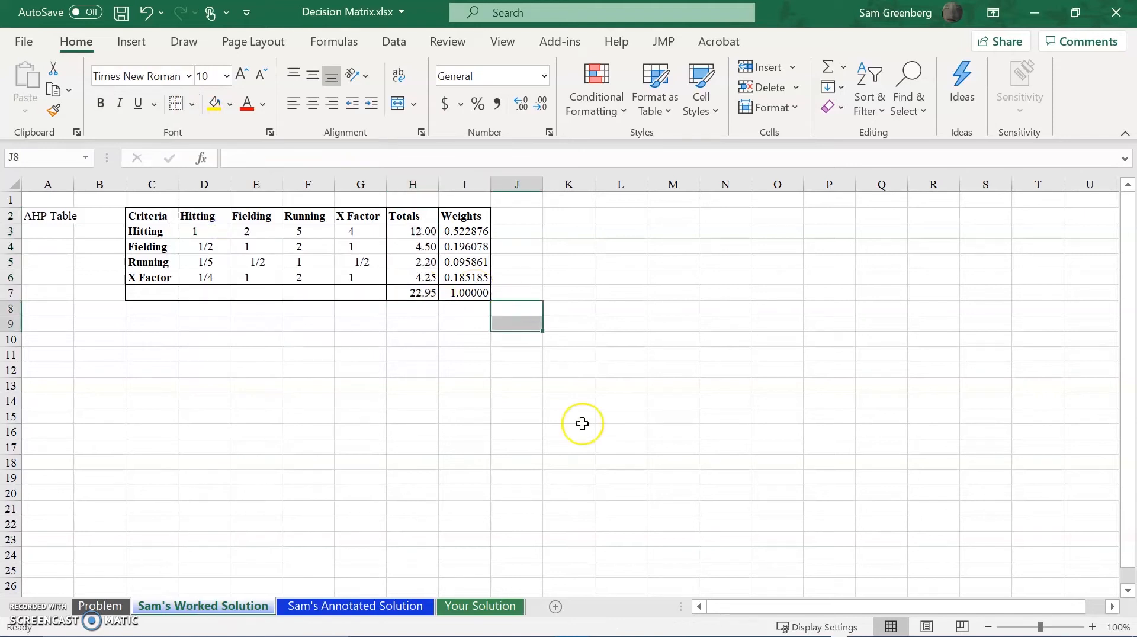
# Highlight the criteria weights in I3:I6 with a yellow fill.
pyautogui.click(483, 234)
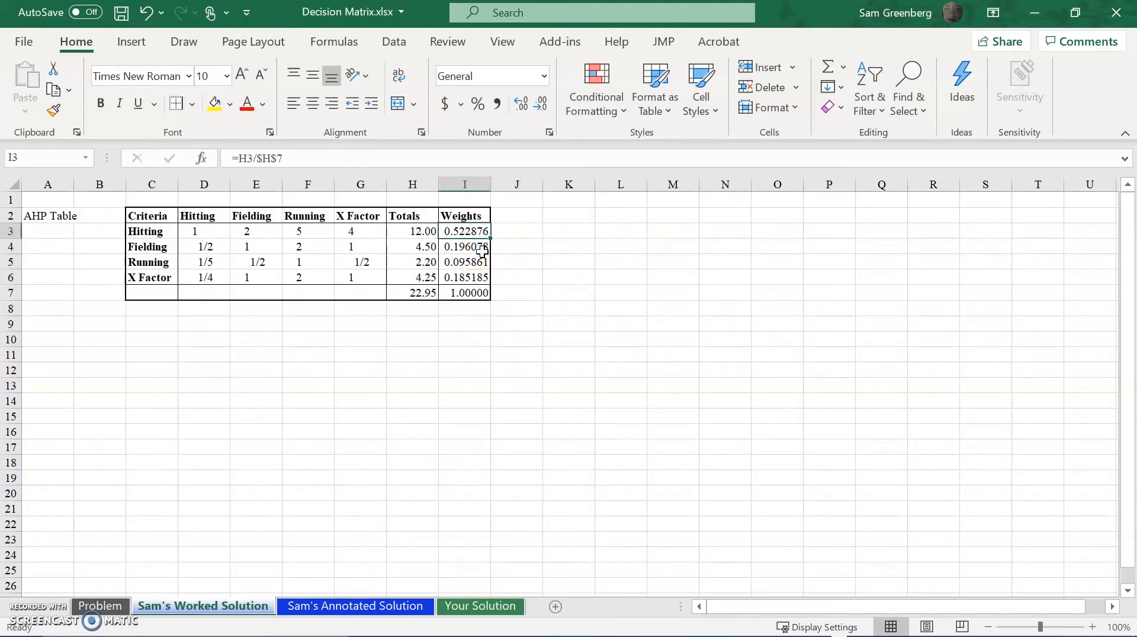
pyautogui.hotkey('shift', 'Down')
pyautogui.hotkey('shift', 'Down')
pyautogui.hotkey('shift', 'Down')
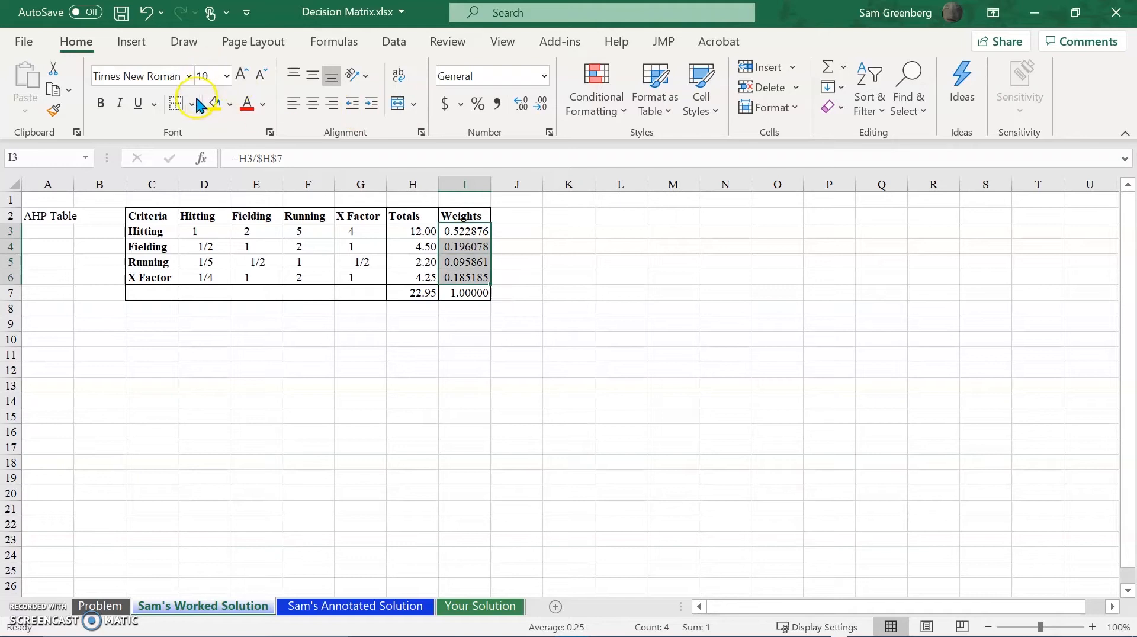
pyautogui.click(214, 104)
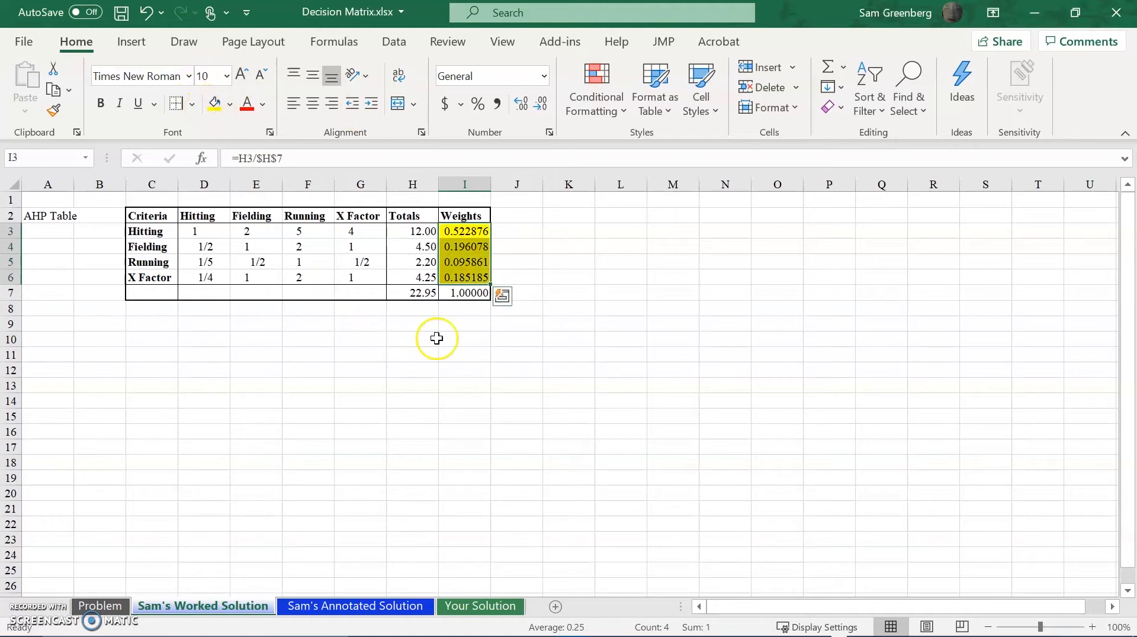
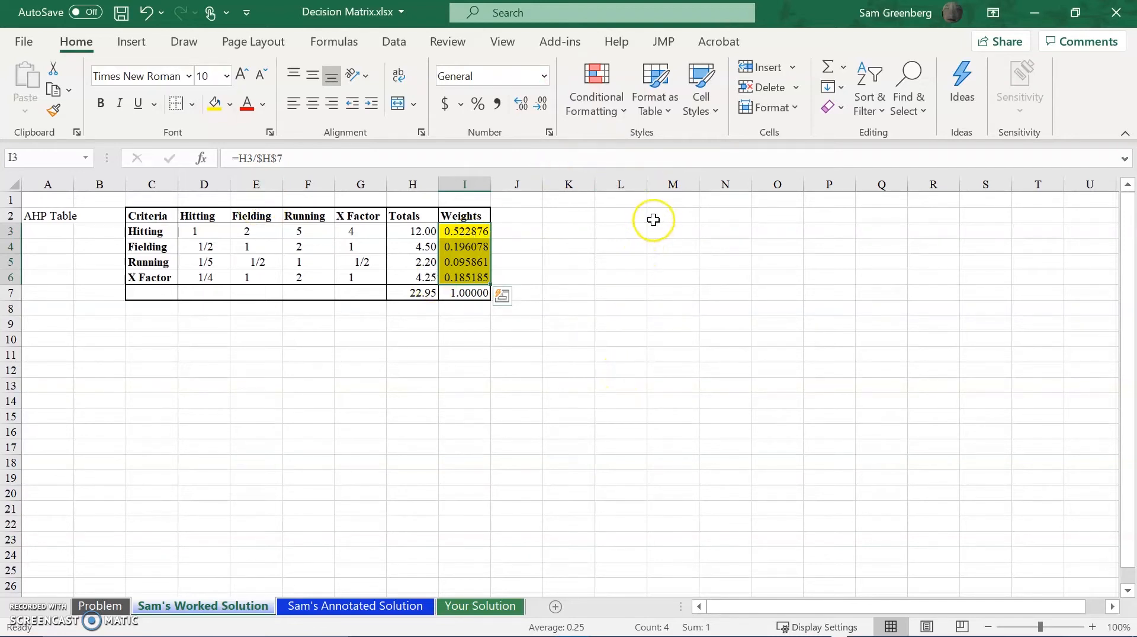
# Show the criteria weights and their sum in I3:I7 with two decimal places.
pyautogui.click(520, 107)
pyautogui.click(535, 109)
pyautogui.click(534, 110)
pyautogui.click(534, 110)
pyautogui.click(535, 110)
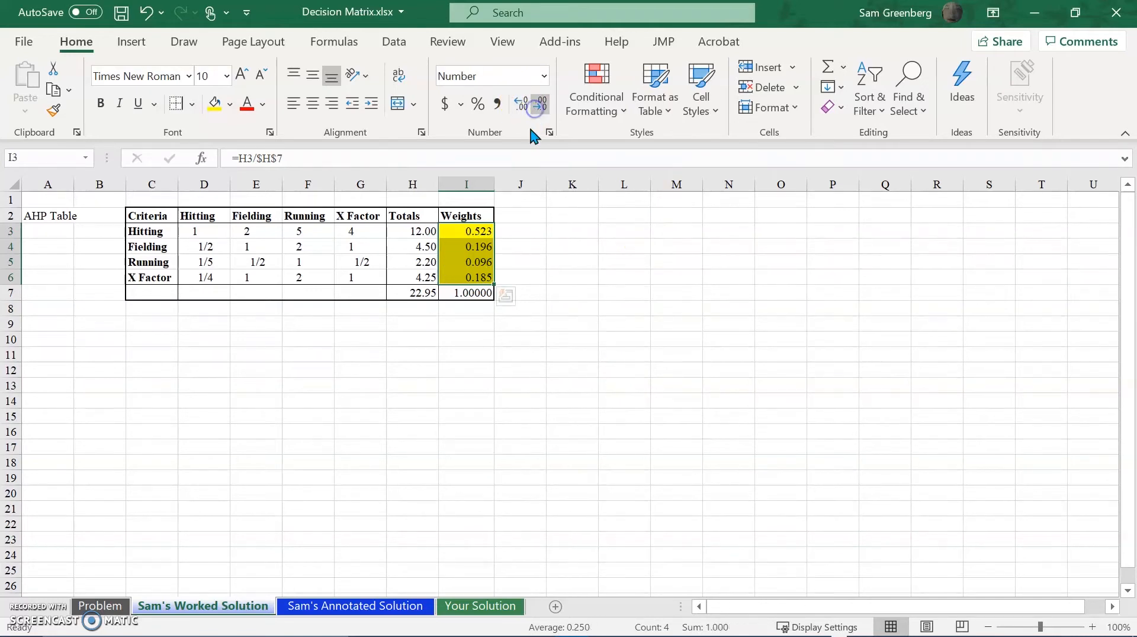
pyautogui.click(483, 295)
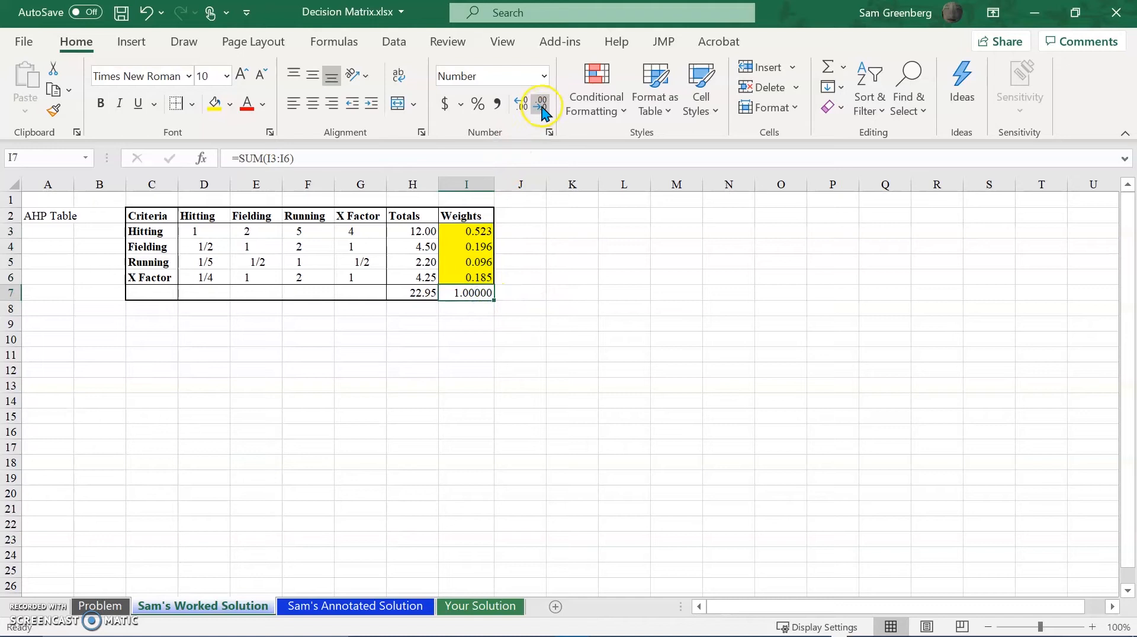
pyautogui.click(482, 231)
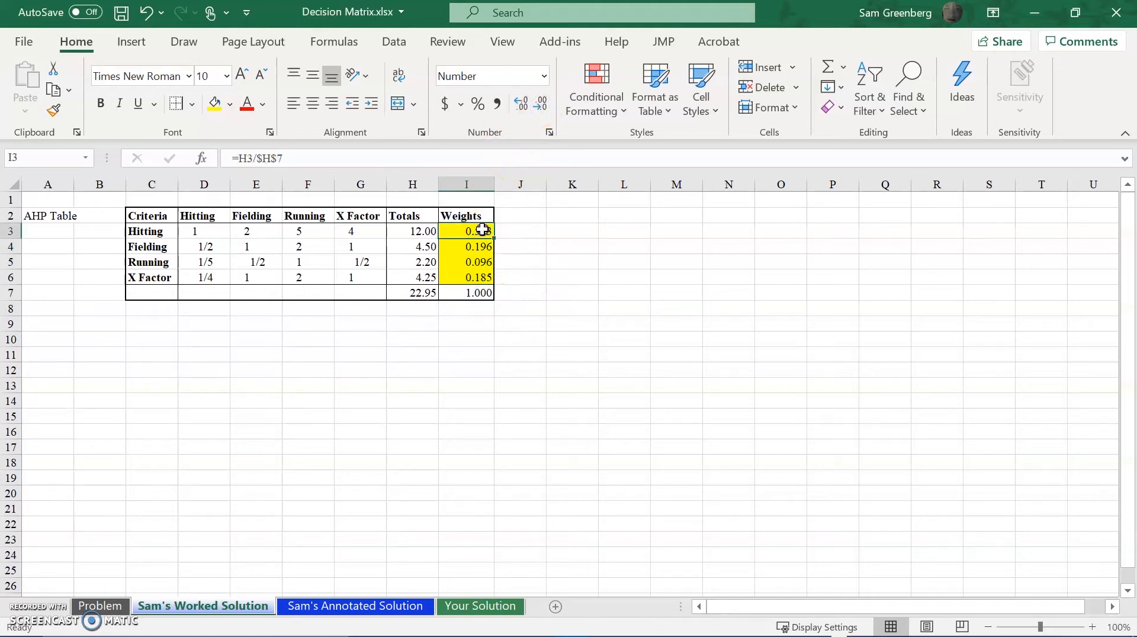
pyautogui.moveTo(483, 231); pyautogui.dragTo(482, 293)
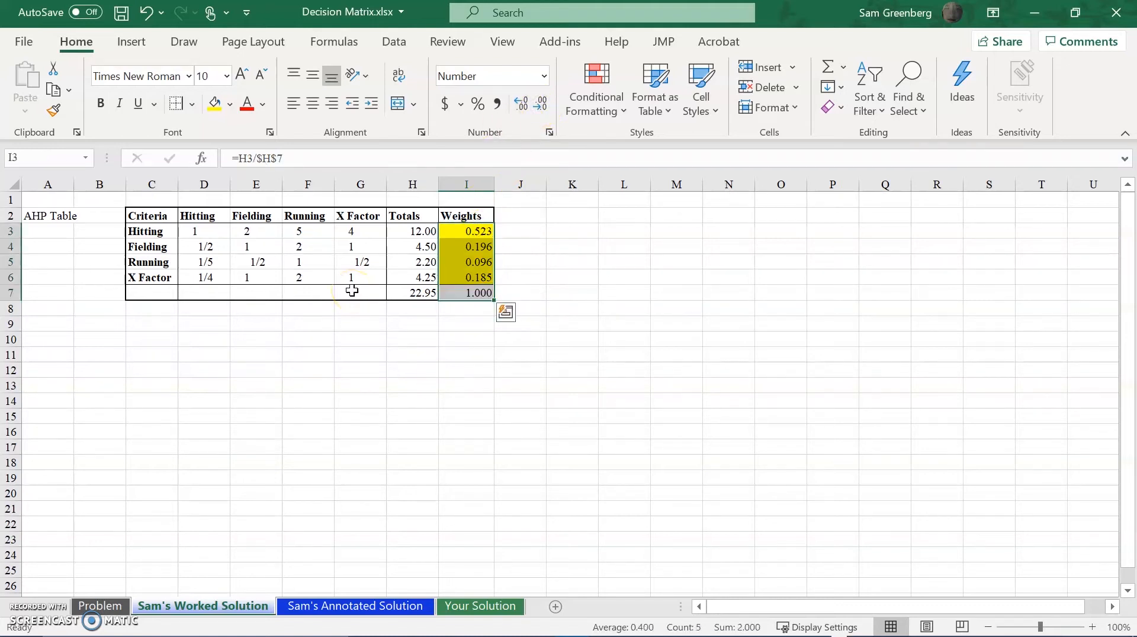
pyautogui.click(523, 107)
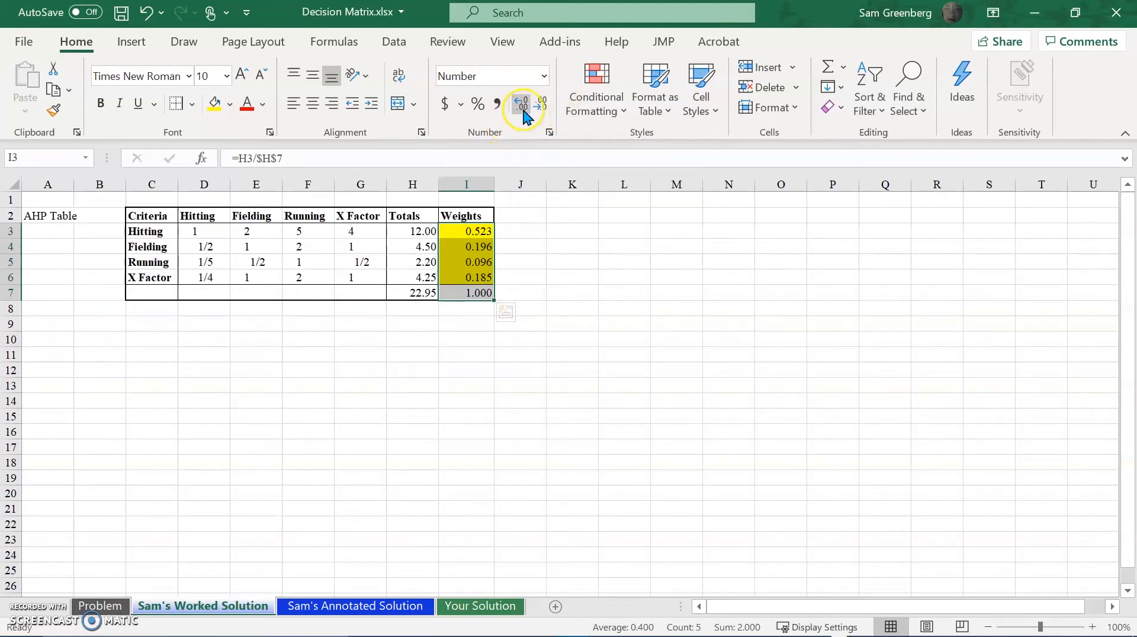
pyautogui.click(524, 109)
pyautogui.click(540, 105)
pyautogui.click(540, 105)
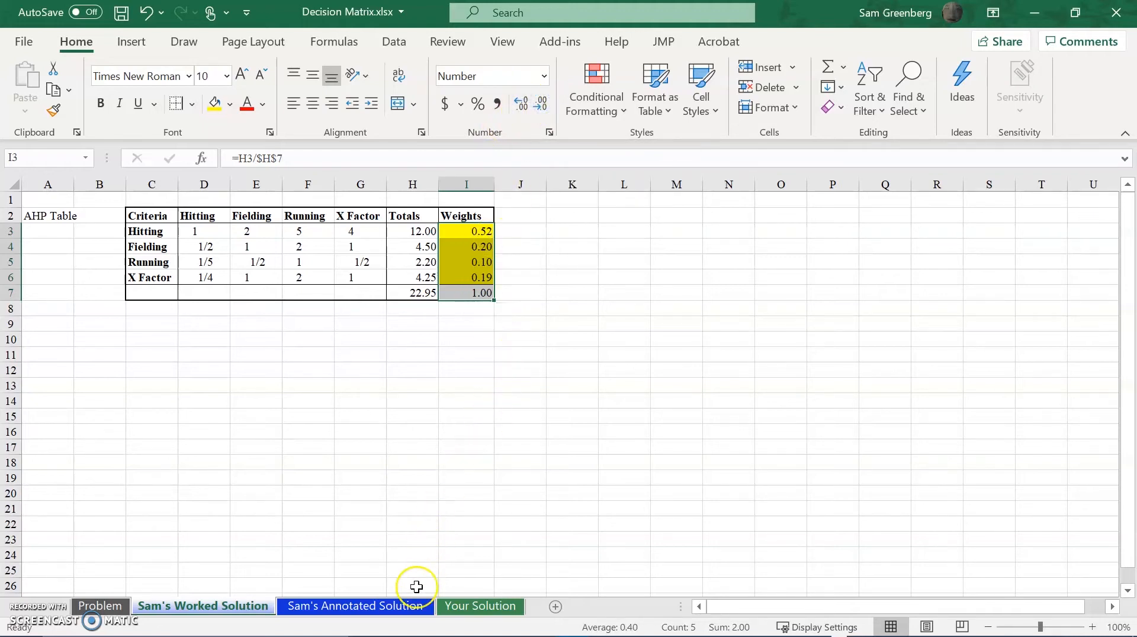
# Look over the AHP and decision matrix layouts on the annotated solution sheet and return to the worked solution sheet.
pyautogui.click(409, 607)
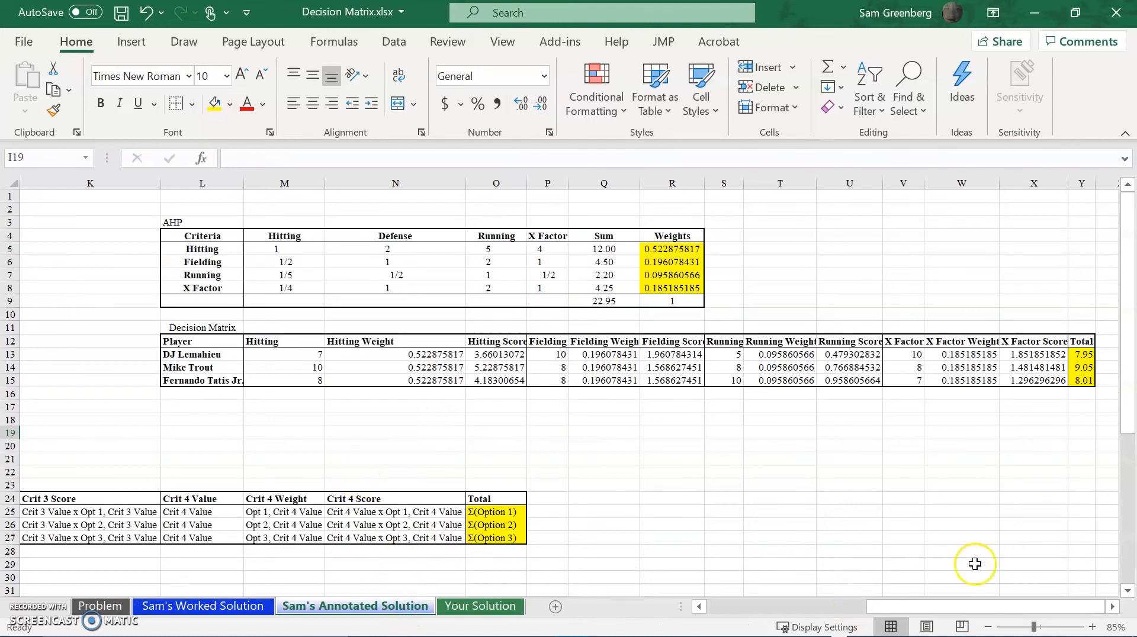
pyautogui.moveTo(905, 605); pyautogui.dragTo(474, 528)
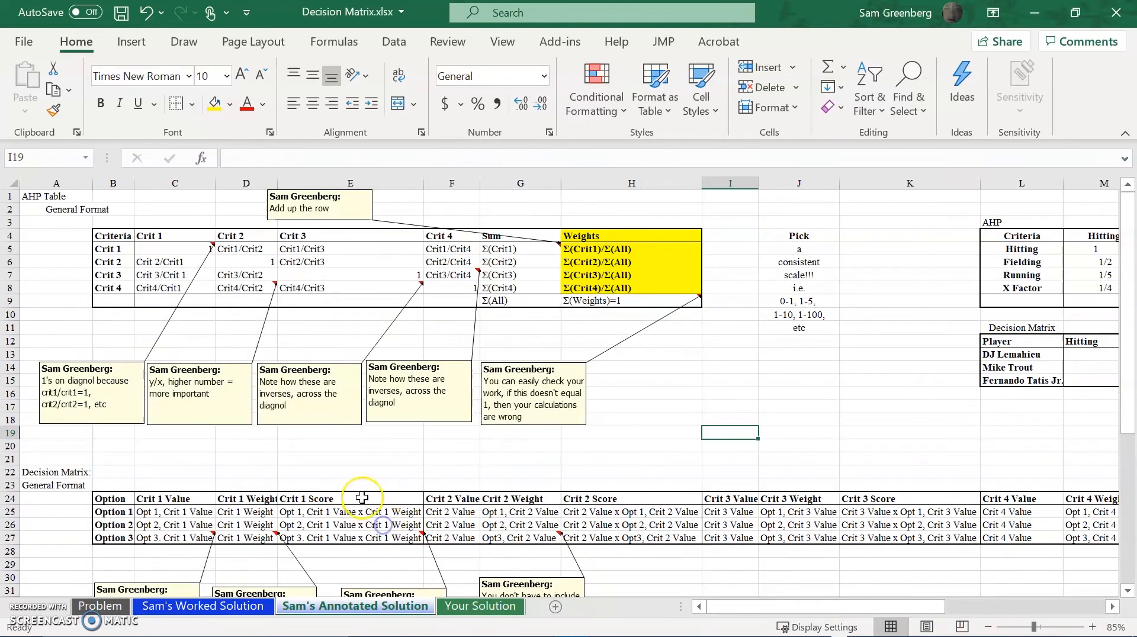
pyautogui.click(270, 607)
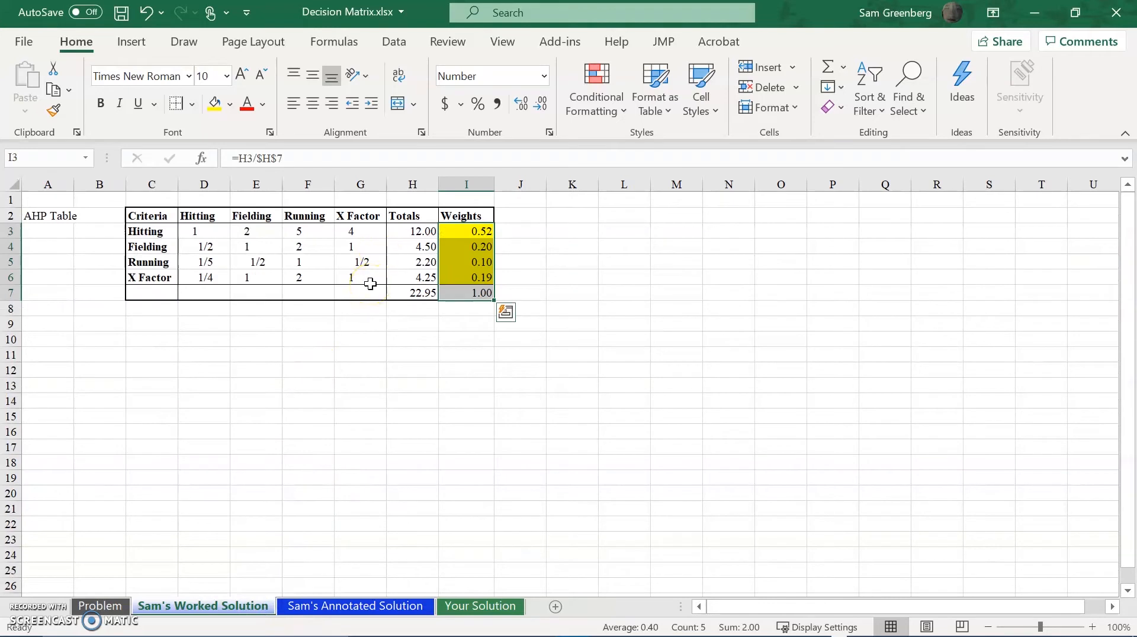
pyautogui.click(648, 308)
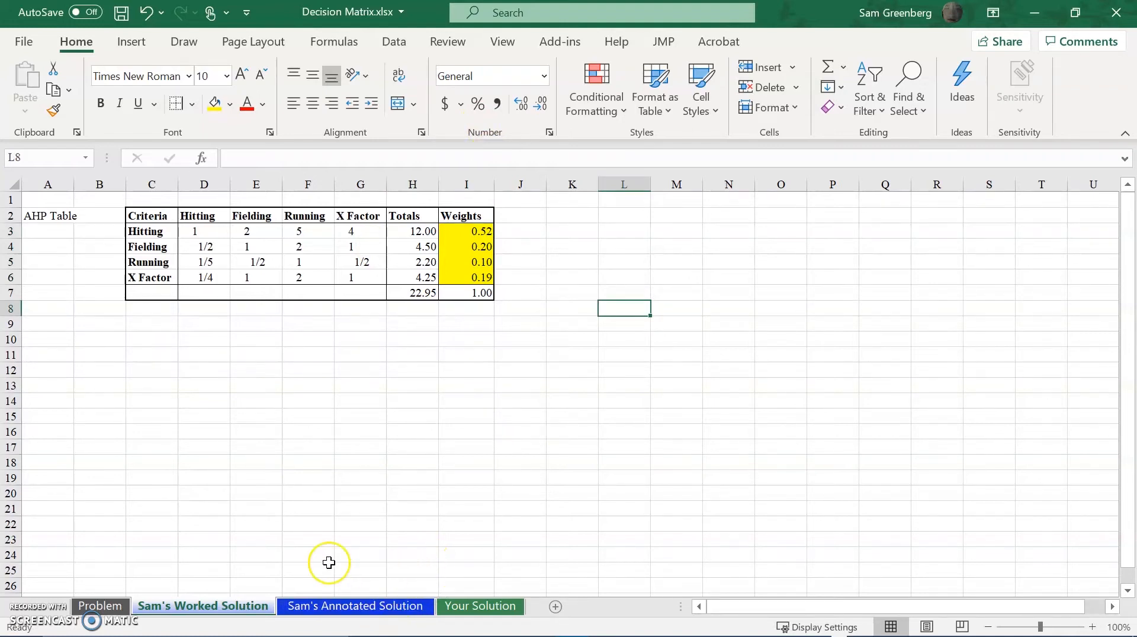
# Copy the complete player decision matrix, L12:Y15, from the annotated solution sheet.
pyautogui.click(345, 606)
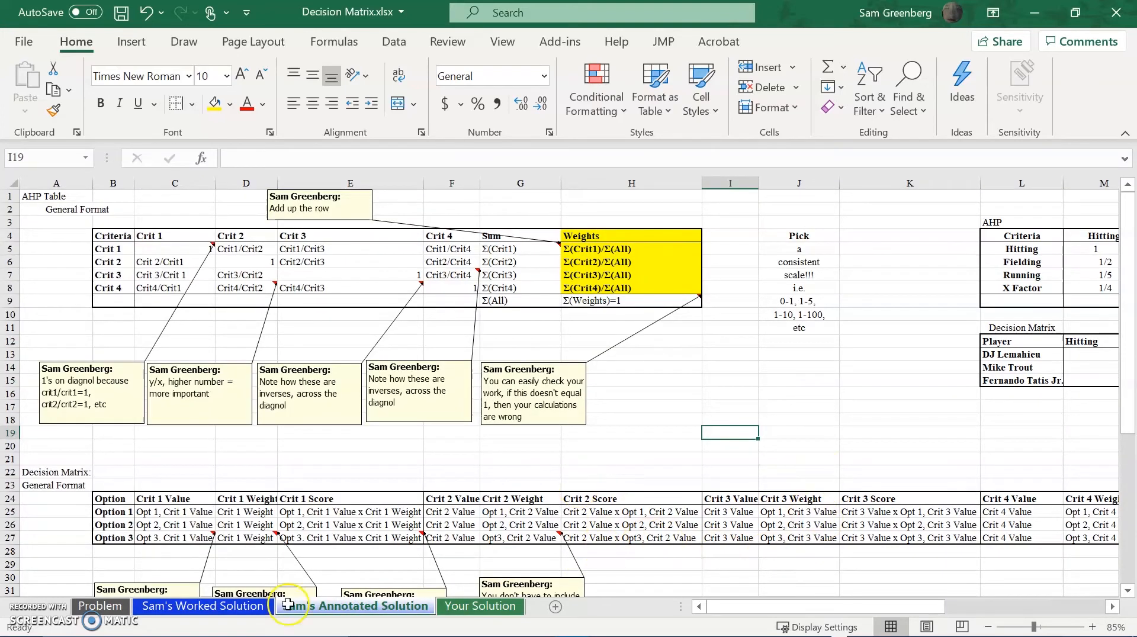
pyautogui.moveTo(811, 607); pyautogui.dragTo(980, 551)
pyautogui.moveTo(955, 605); pyautogui.dragTo(986, 590)
pyautogui.moveTo(197, 343); pyautogui.dragTo(198, 354)
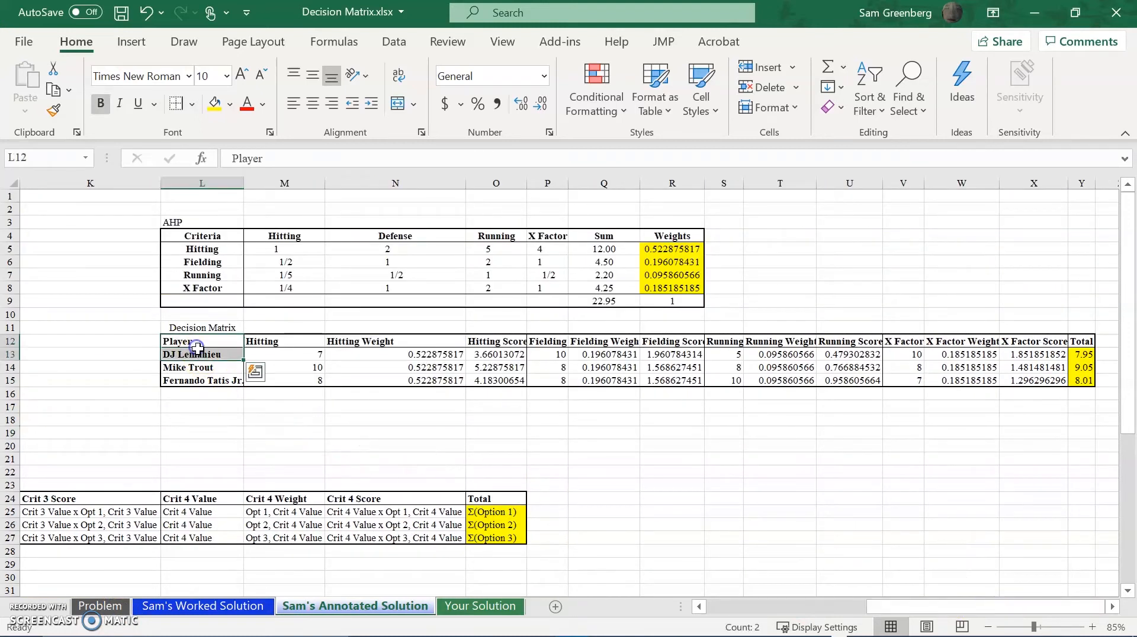
pyautogui.press('Up')
pyautogui.hotkey('ctrl', 'shift', 'Right')
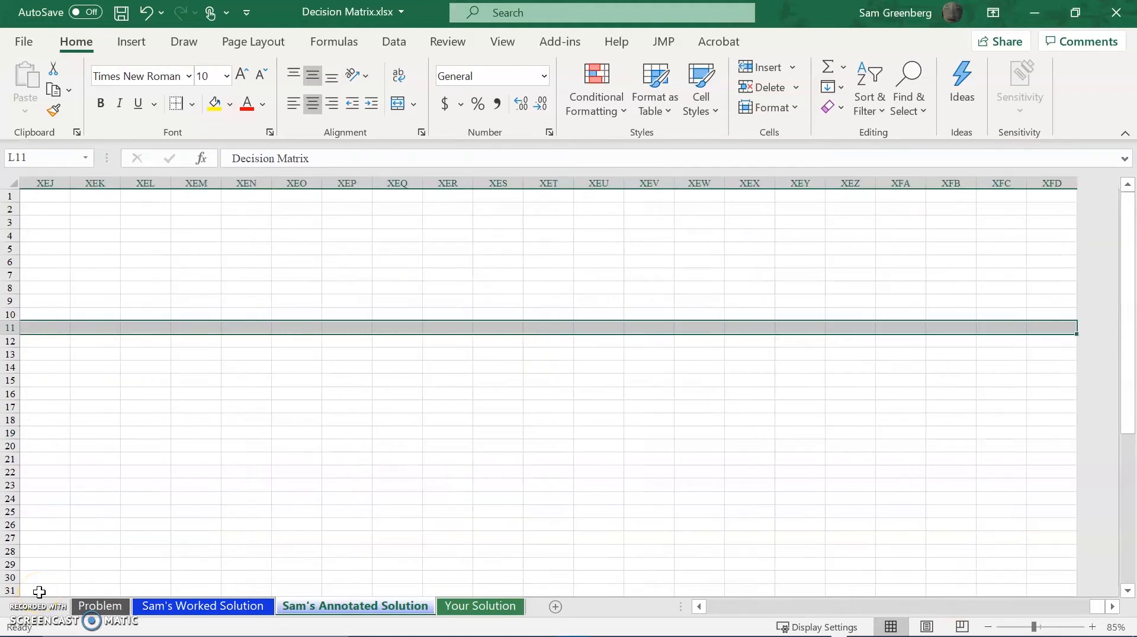
pyautogui.press('Left')
pyautogui.press('Right')
pyautogui.press('Down')
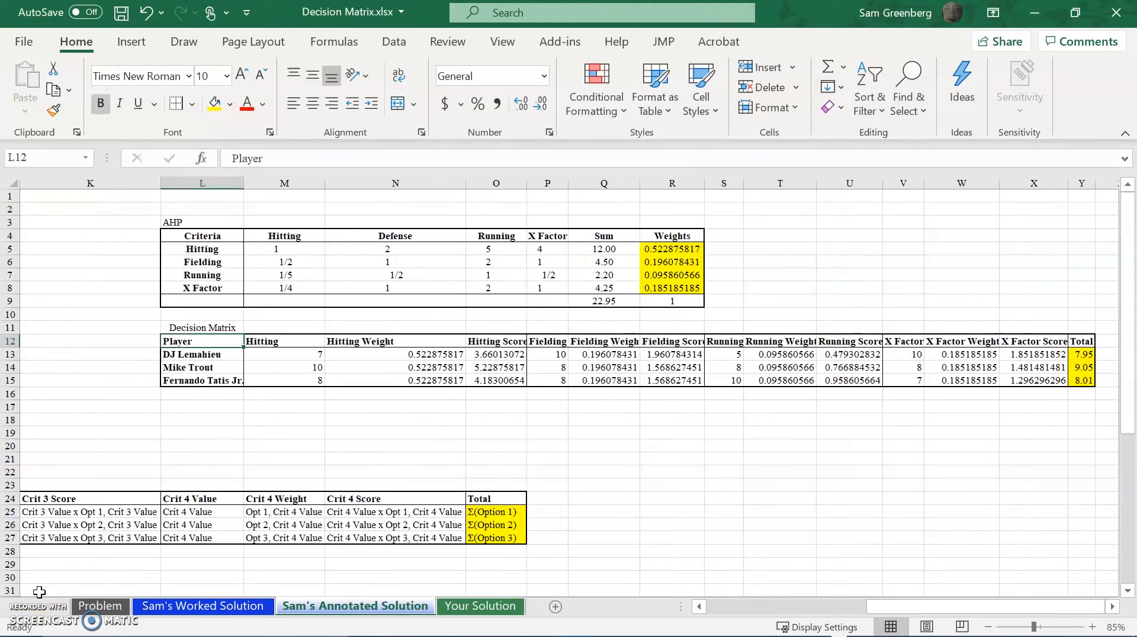
pyautogui.hotkey('ctrl', 'shift', 'Right')
pyautogui.hotkey('shift', 'Down')
pyautogui.hotkey('shift', 'Down')
pyautogui.hotkey('shift', 'Down')
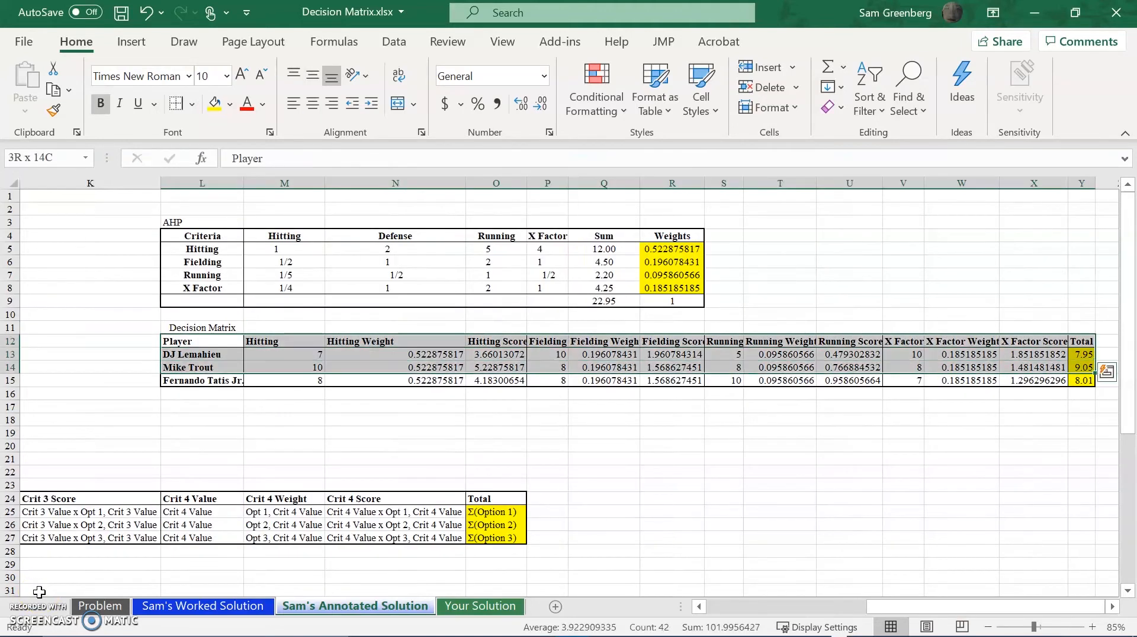
pyautogui.hotkey('ctrl', 'c')
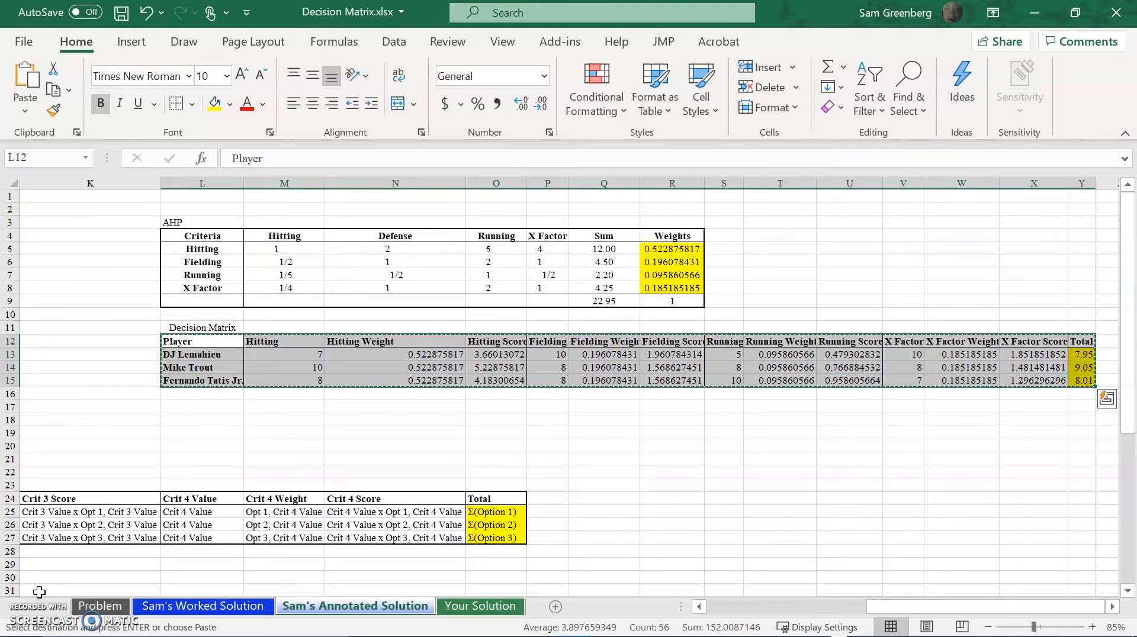
# Paste the copied decision matrix into the worked solution sheet starting at cell L2.
pyautogui.click(227, 610)
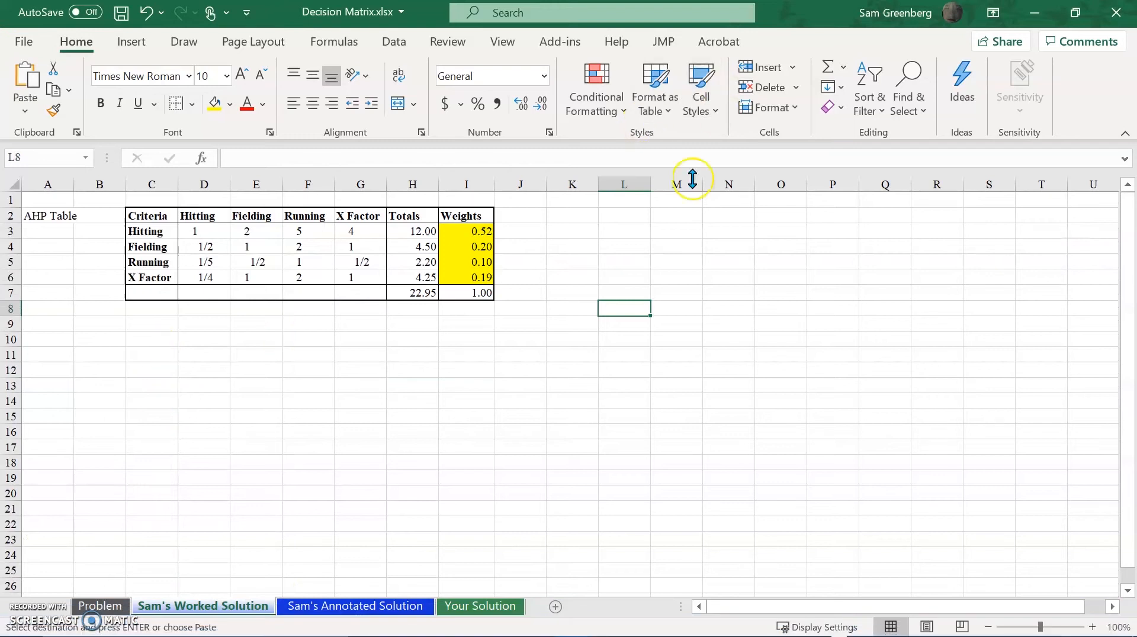
pyautogui.click(611, 228)
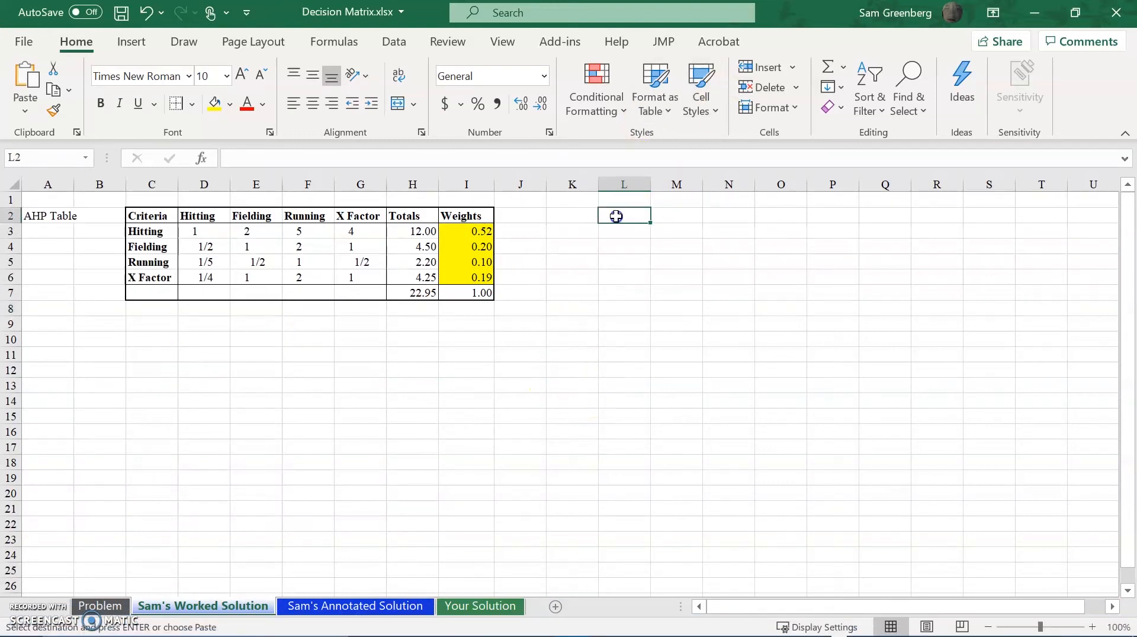
pyautogui.click(612, 214)
pyautogui.hotkey('ctrl', 'v')
# Clear the pasted values and formulas in M3:Y5, keeping the headings, player names and formatting.
pyautogui.moveTo(737, 608); pyautogui.dragTo(879, 578)
pyautogui.click(401, 236)
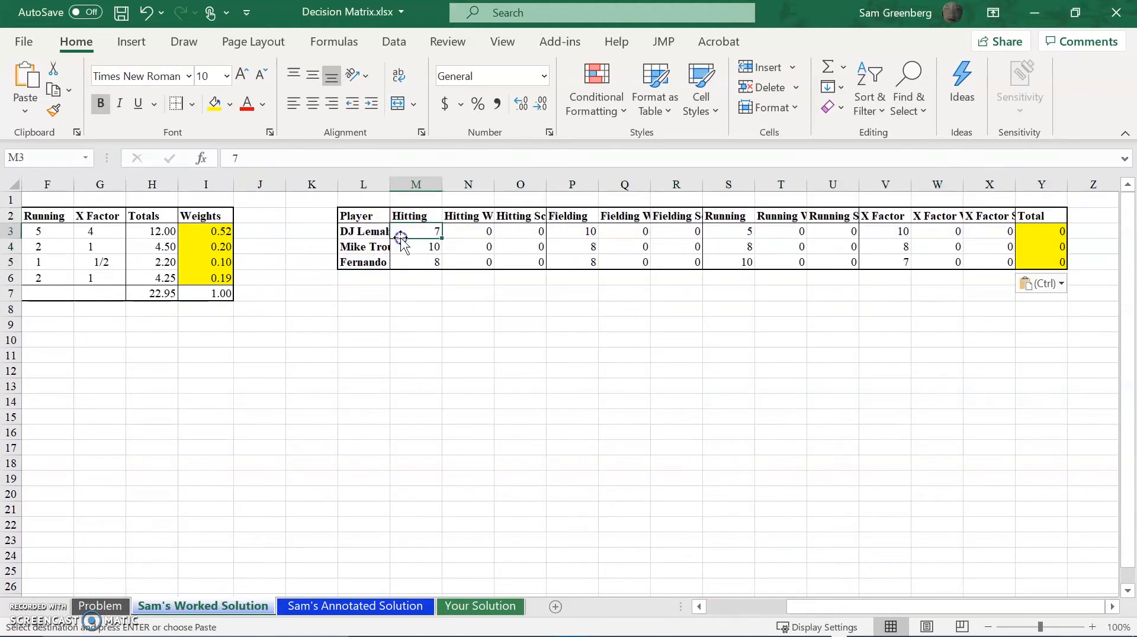
pyautogui.hotkey('ctrl', 'shift', 'Right')
pyautogui.hotkey('shift', 'Down')
pyautogui.hotkey('shift', 'Down')
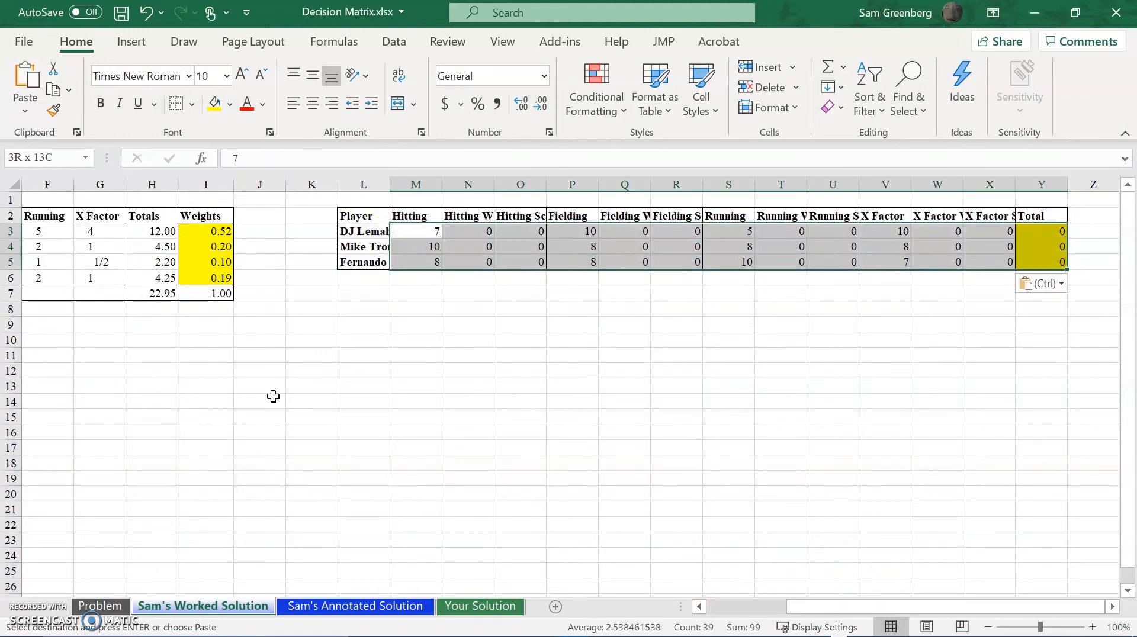
pyautogui.press('Delete')
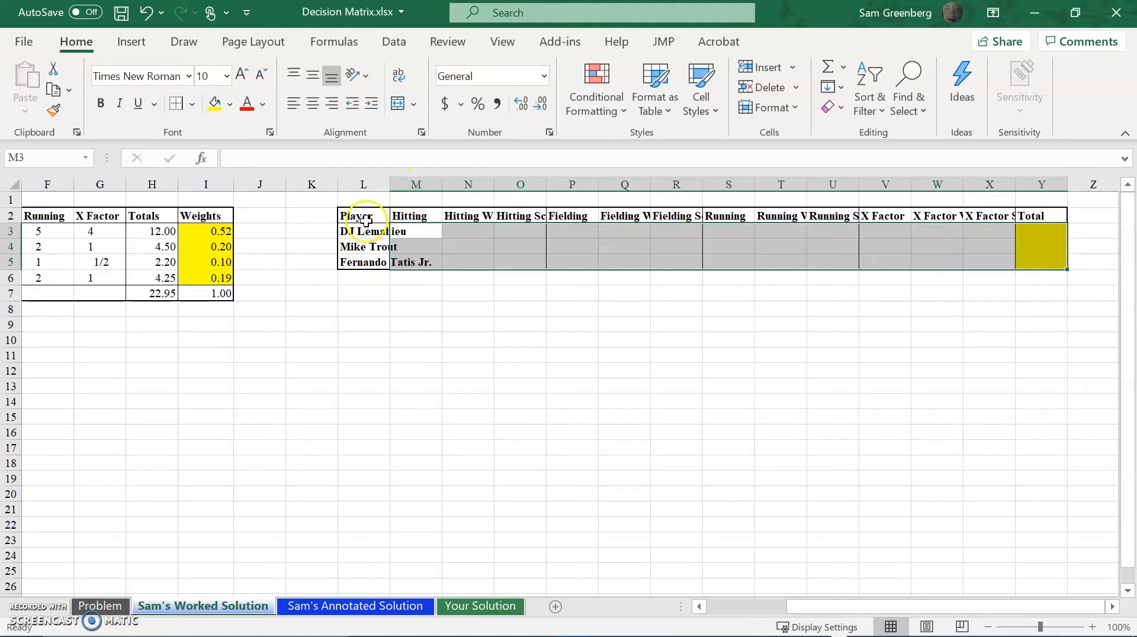
# Autofit the width of the Player column and of all other columns on the sheet to their contents.
pyautogui.moveTo(794, 604); pyautogui.dragTo(706, 604)
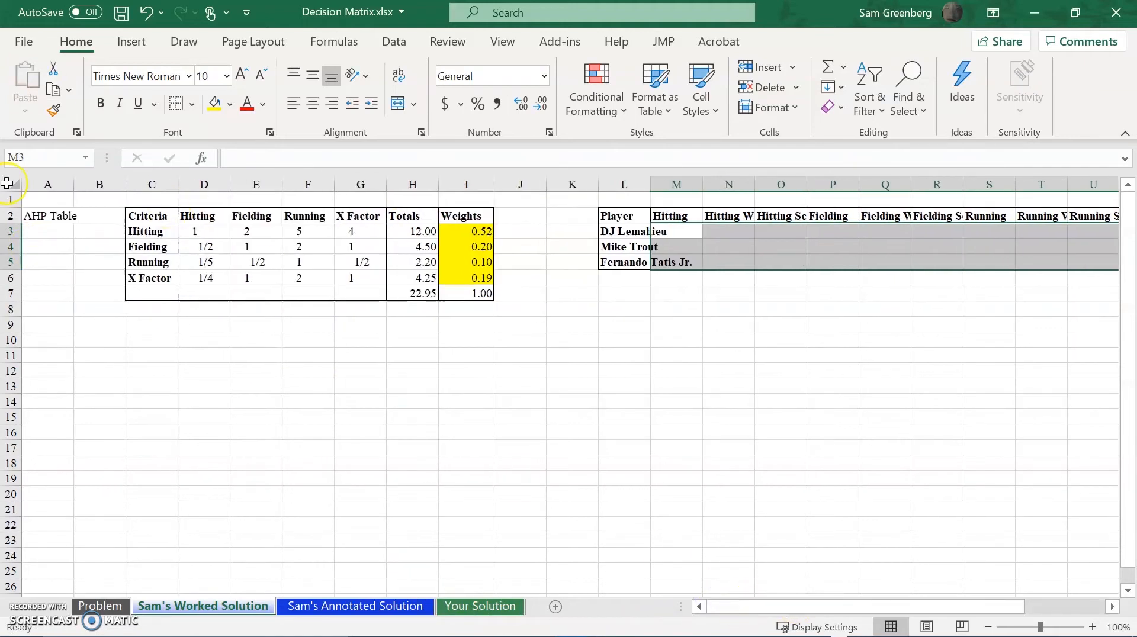
pyautogui.click(665, 184)
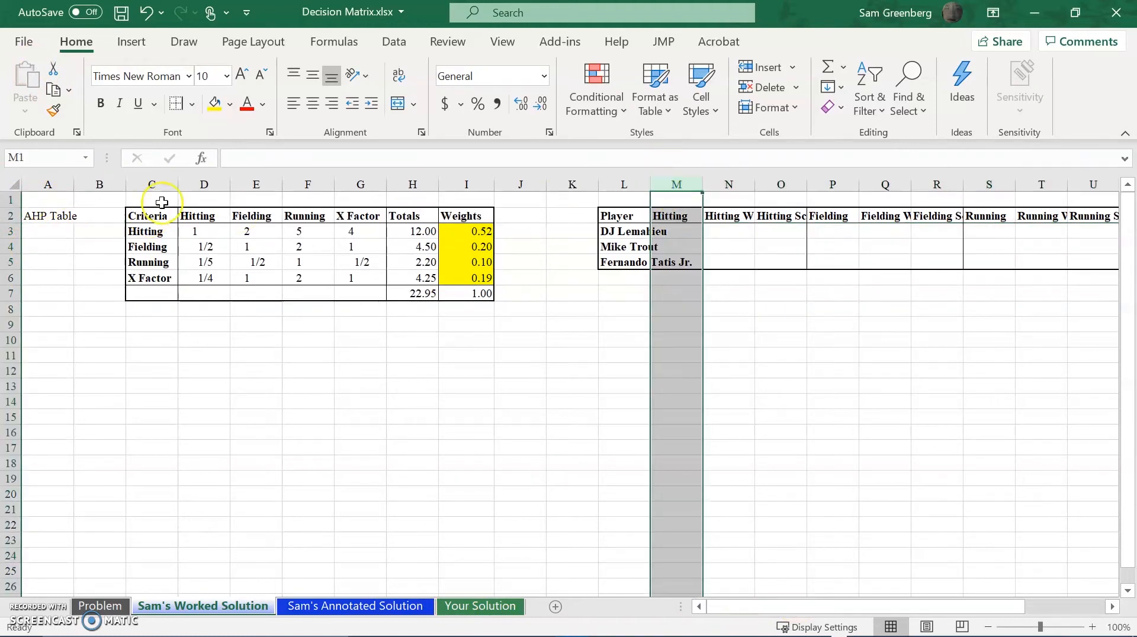
pyautogui.click(11, 216)
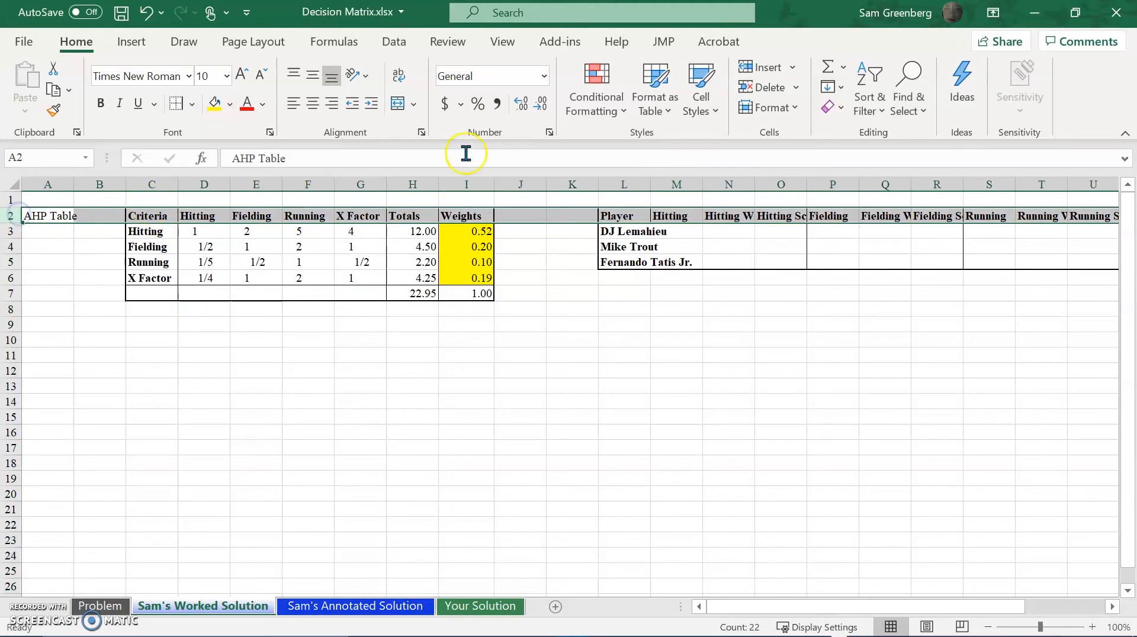
pyautogui.click(619, 184)
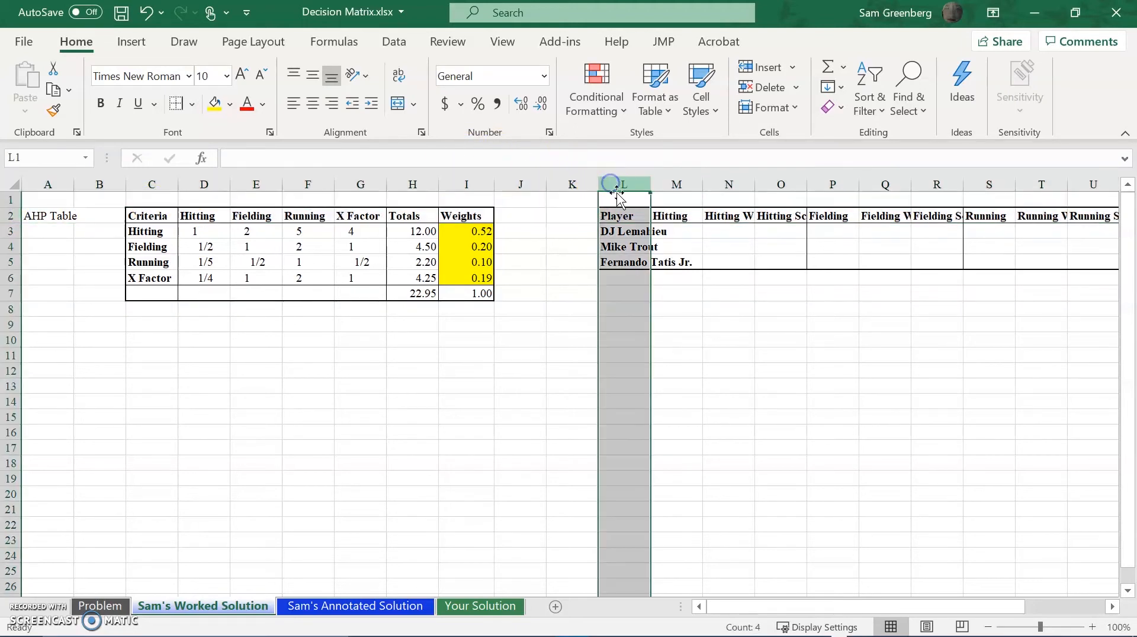
pyautogui.doubleClick(650, 185)
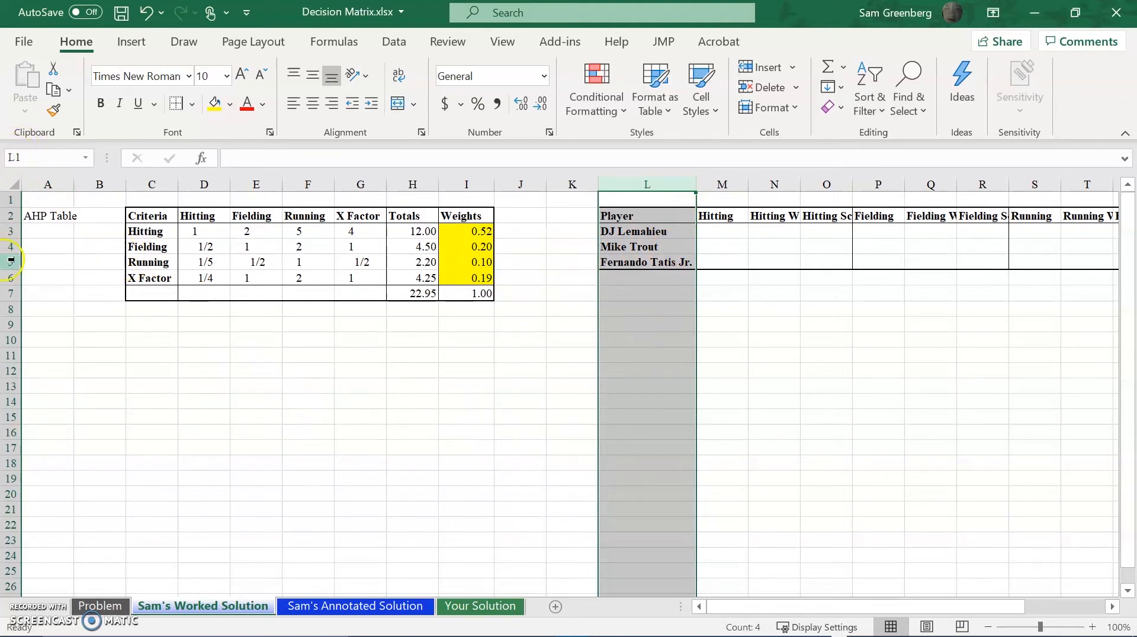
pyautogui.click(12, 182)
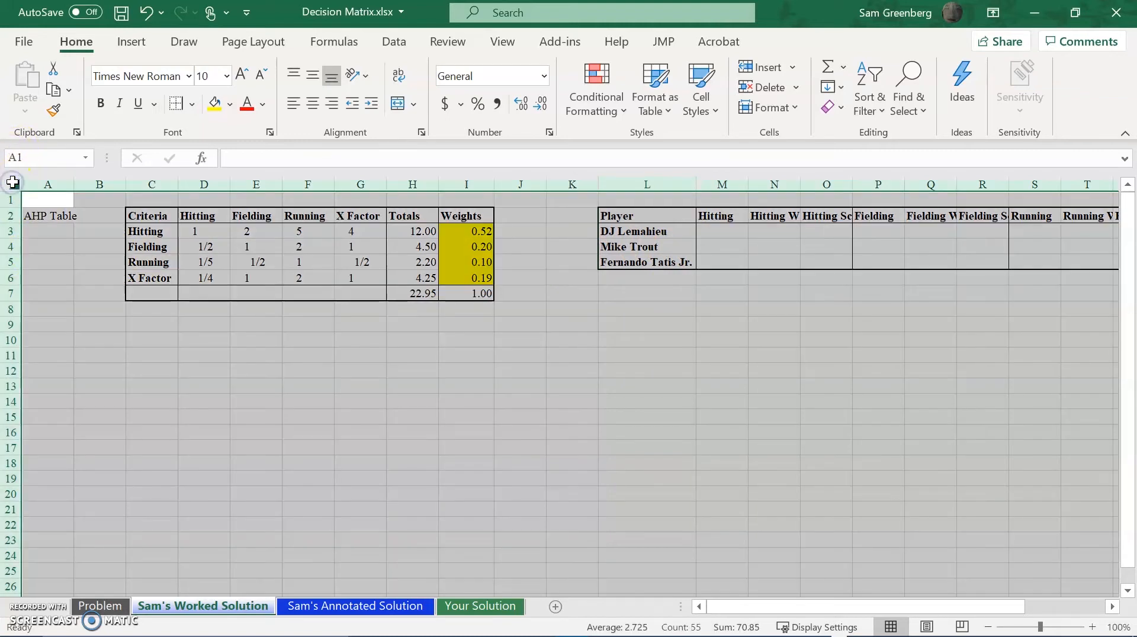
pyautogui.doubleClick(178, 180)
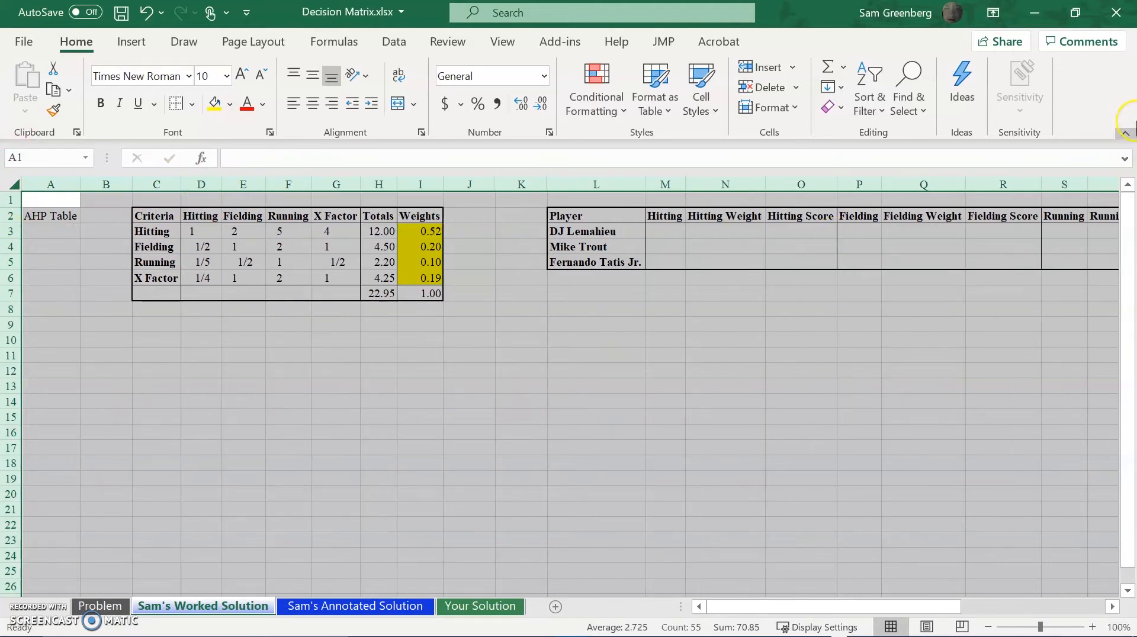
# Examine the decision matrix's Hitting and Fielding headings and the first player's empty Hitting cell, M3.
pyautogui.moveTo(750, 607); pyautogui.dragTo(895, 565)
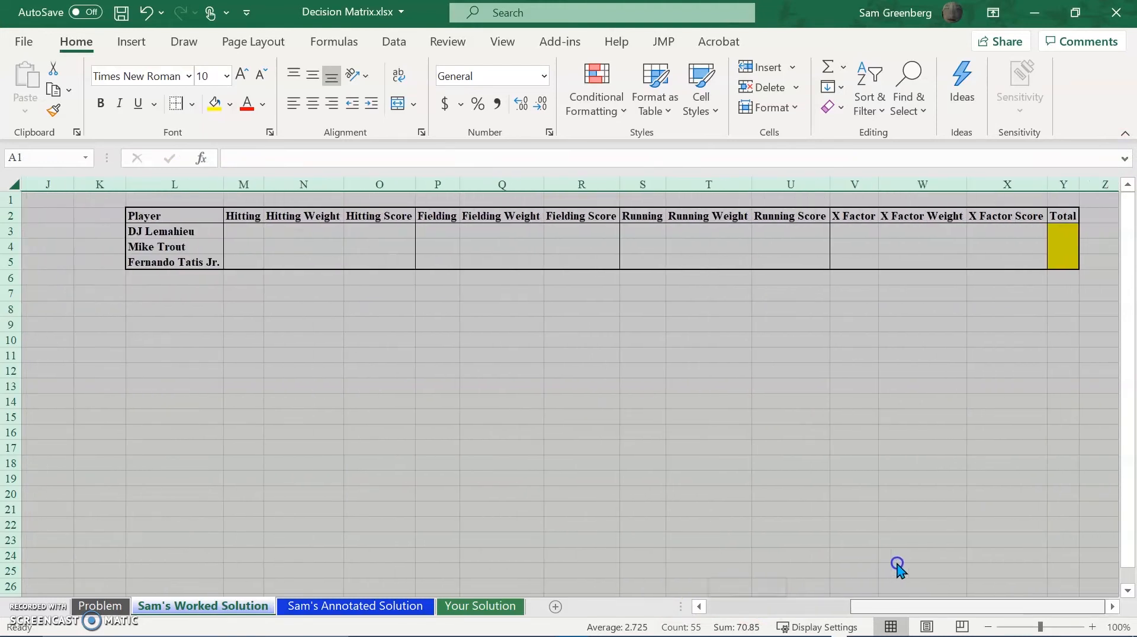
pyautogui.click(532, 371)
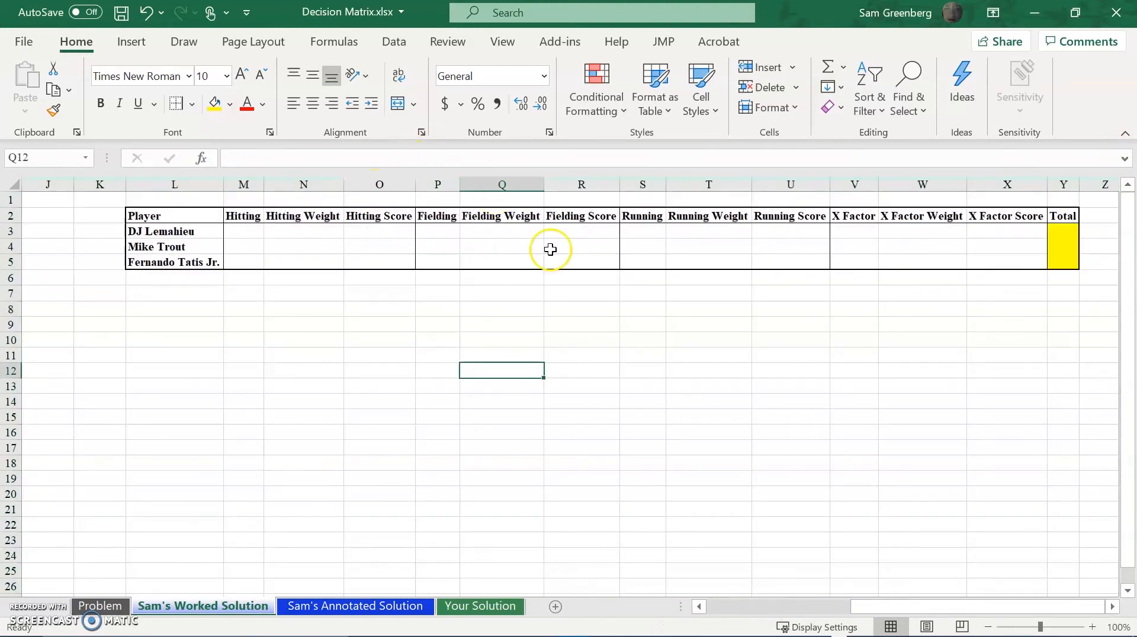
pyautogui.click(261, 215)
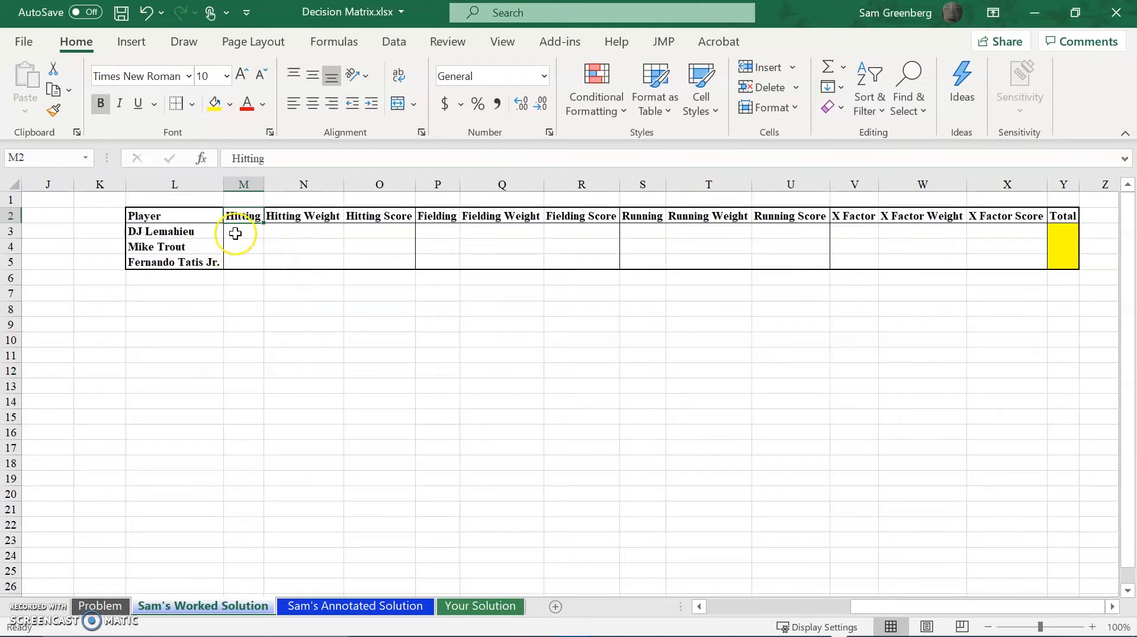
pyautogui.click(439, 230)
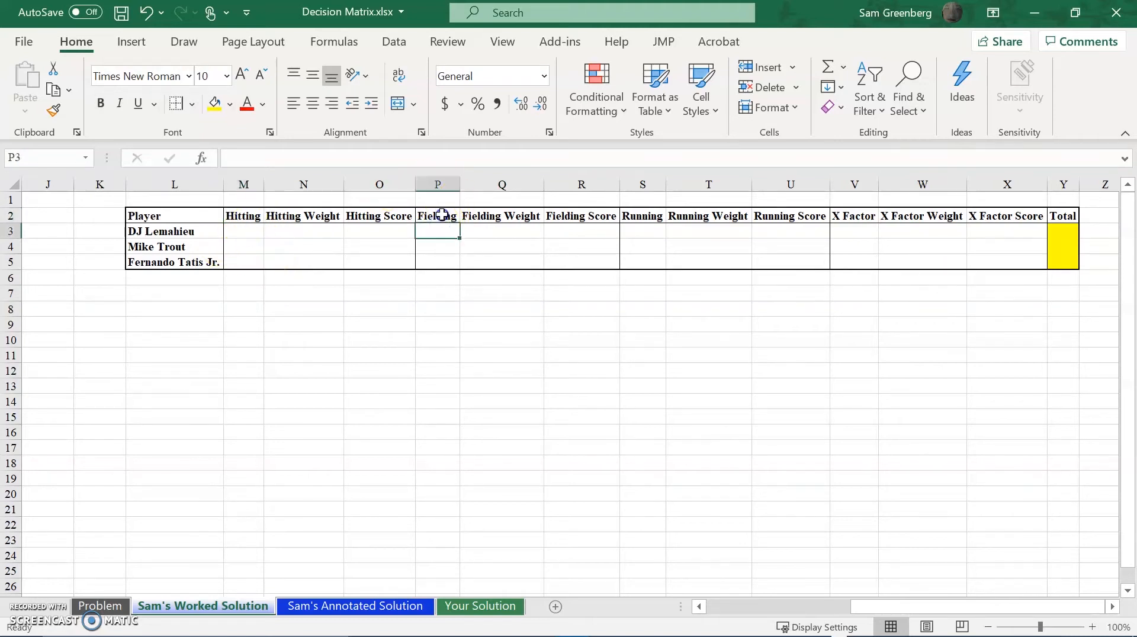
pyautogui.click(442, 215)
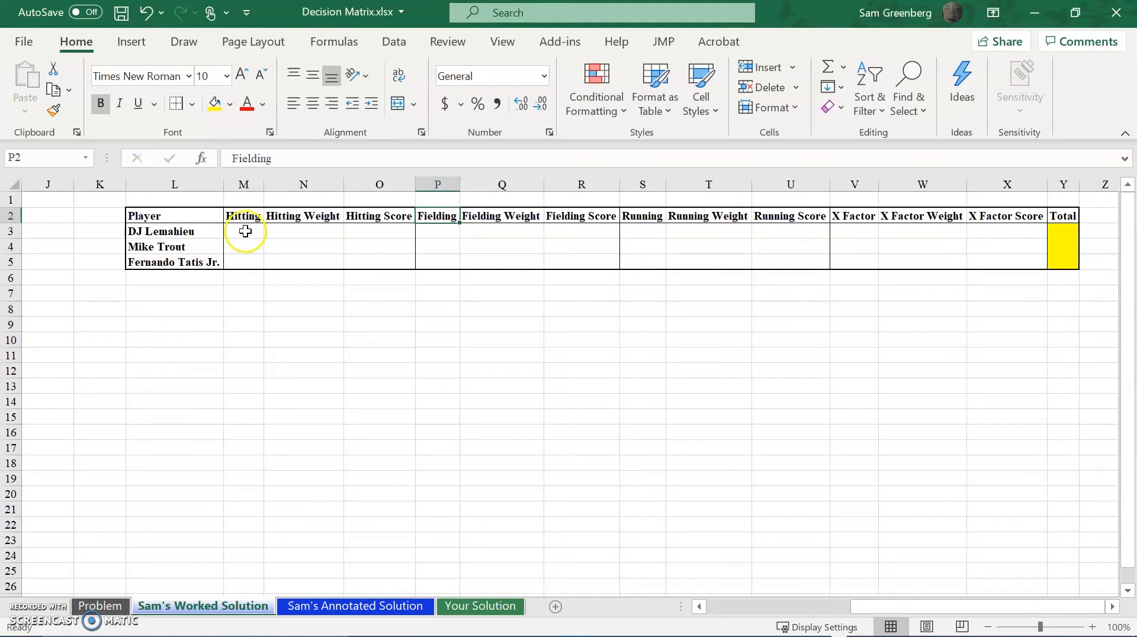
pyautogui.click(244, 232)
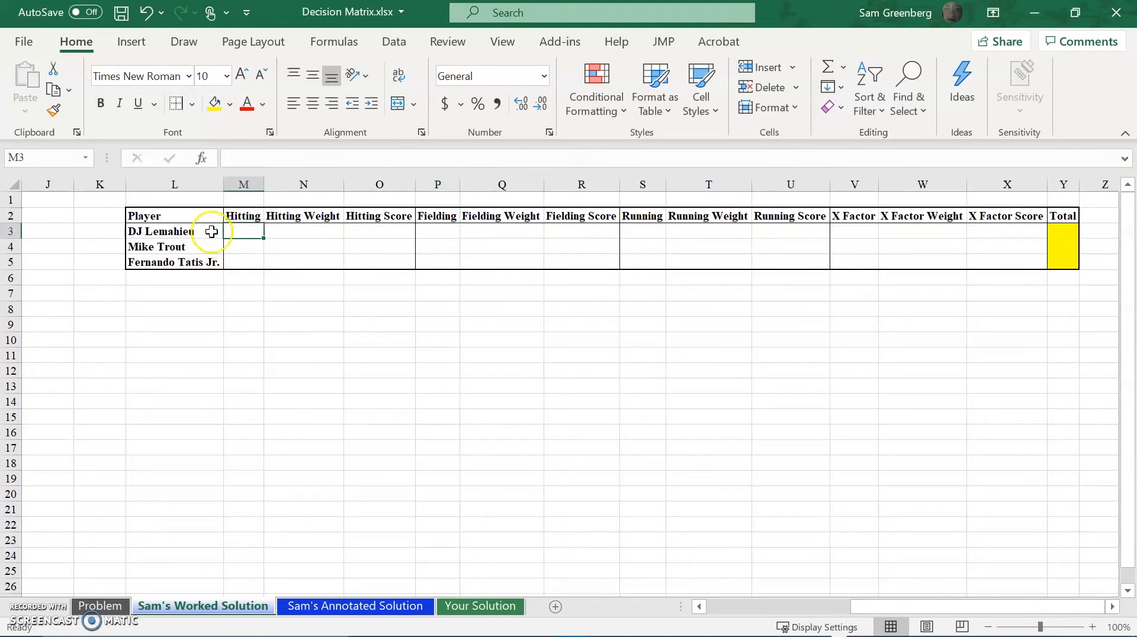
pyautogui.click(155, 232)
pyautogui.click(237, 231)
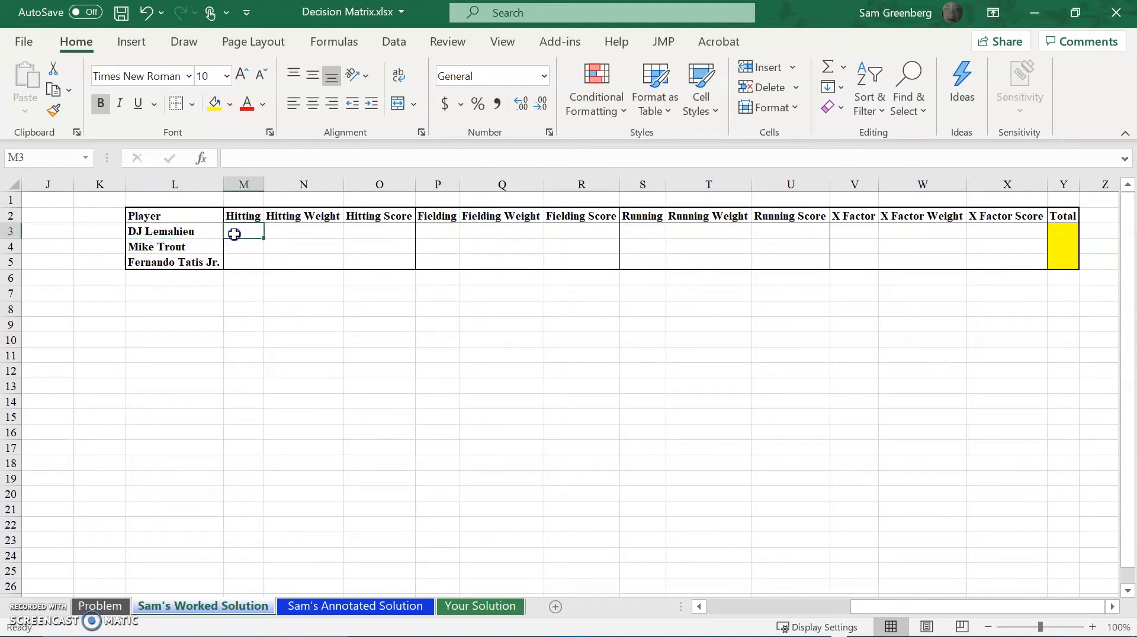
# Enter 10 as DJ Lemahieu's Hitting rating in M3 and 0.1 as his Hitting Weight in N3.
pyautogui.click(294, 220)
pyautogui.click(288, 231)
pyautogui.click(285, 247)
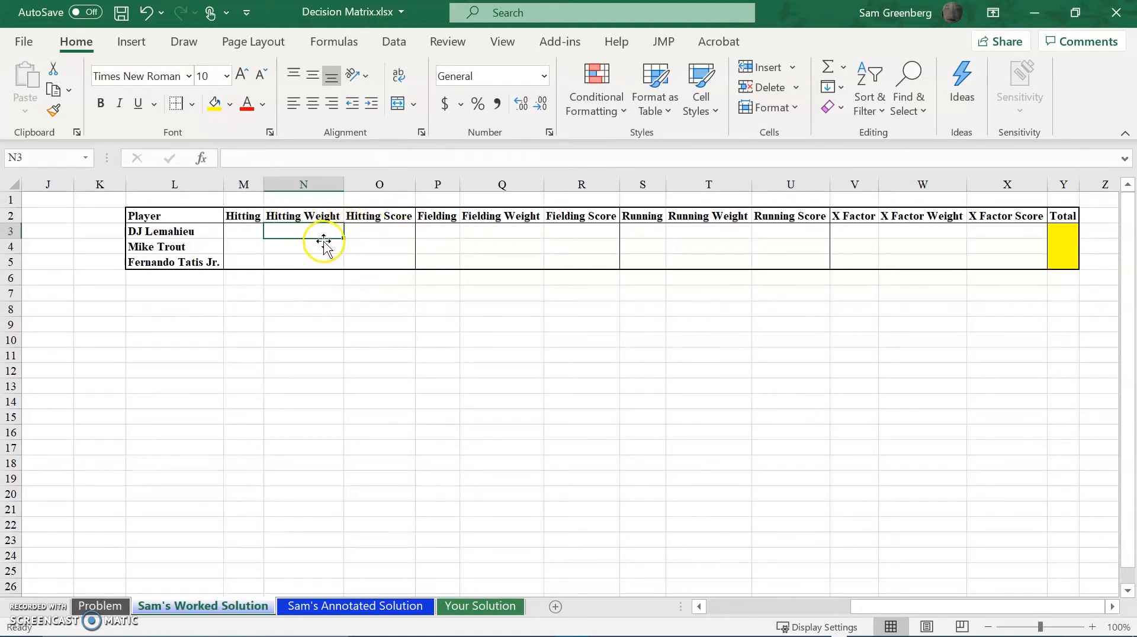
pyautogui.click(317, 216)
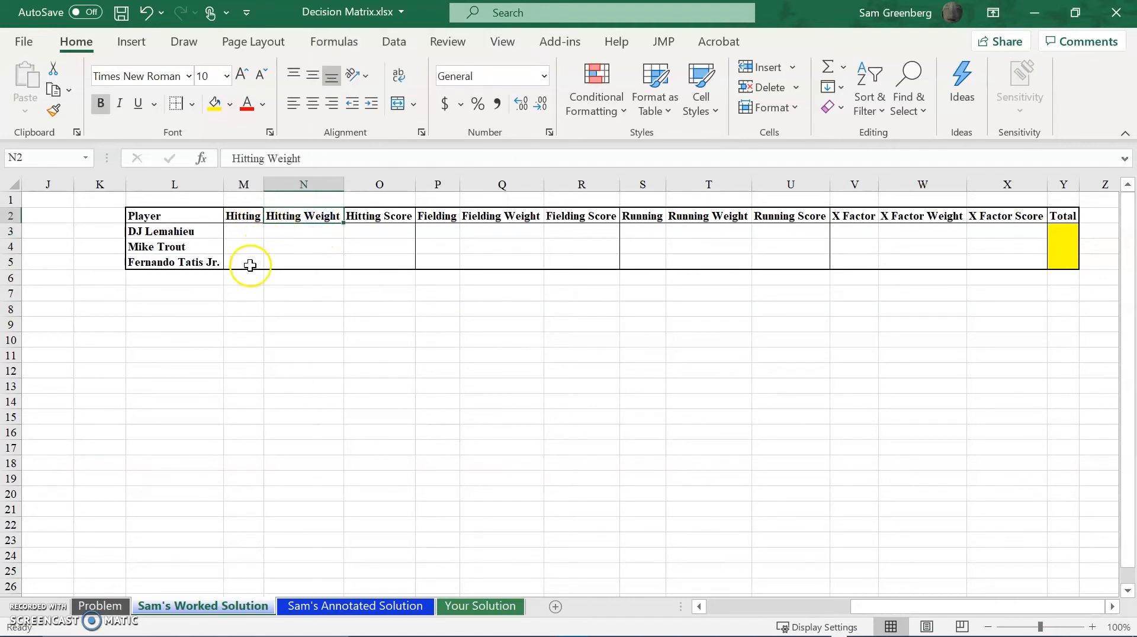
pyautogui.click(250, 232)
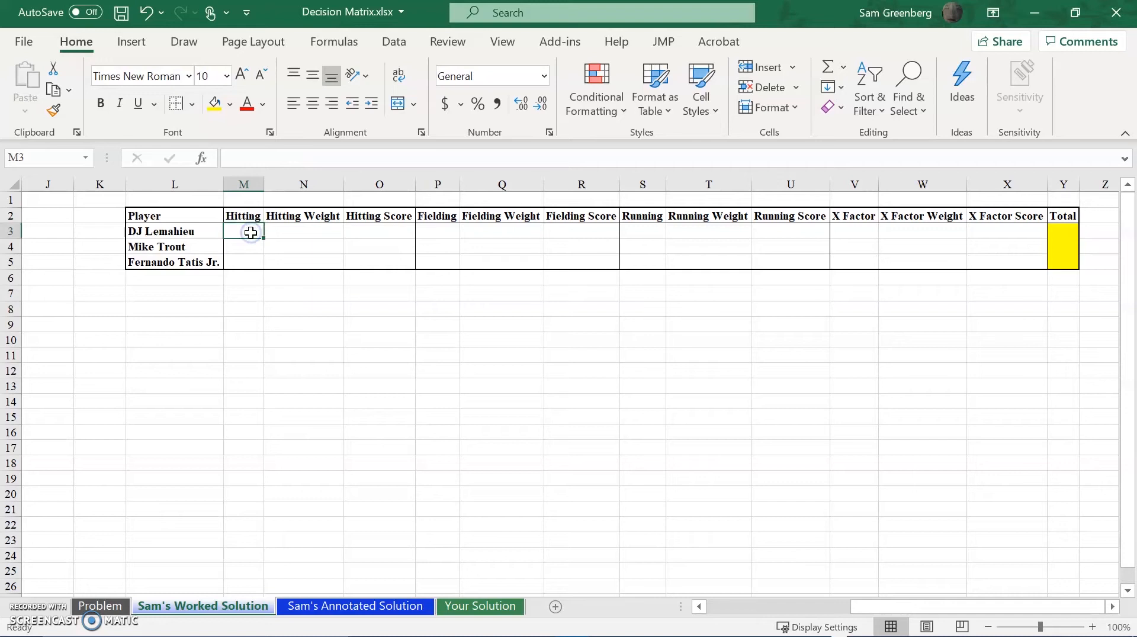
pyautogui.write('10')
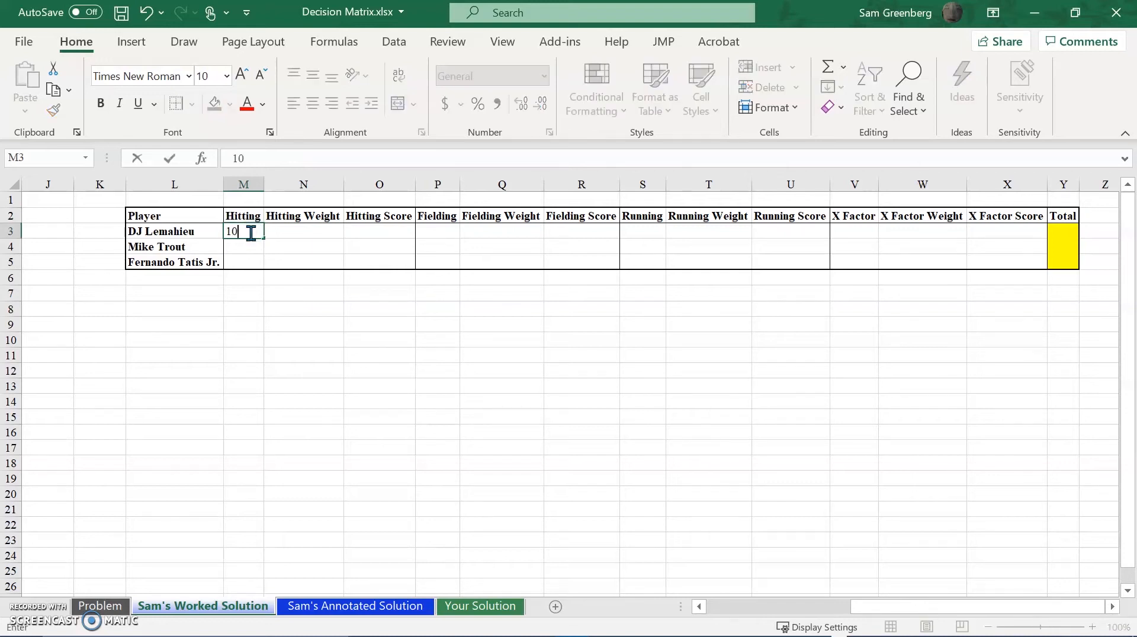
pyautogui.press('Tab')
pyautogui.write('0.1')
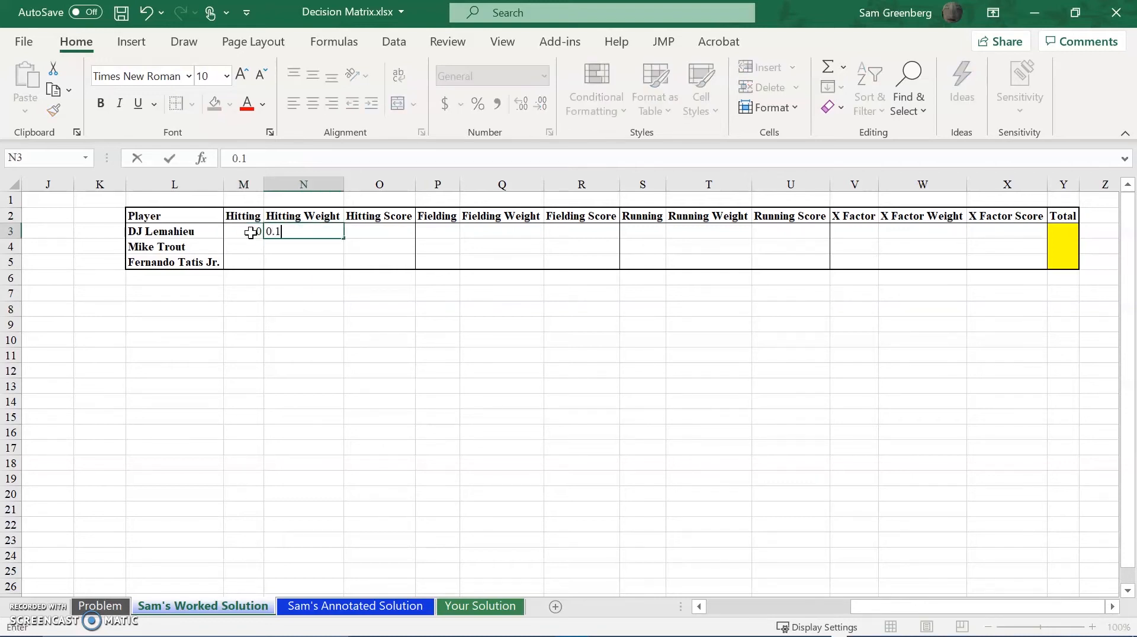
pyautogui.press('Tab')
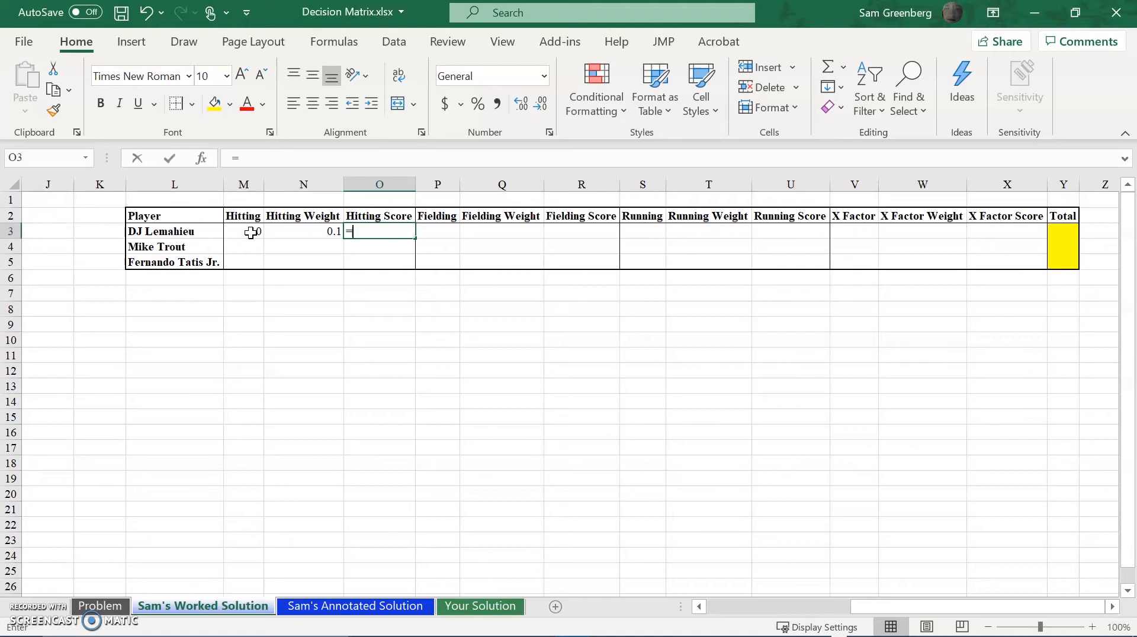
# Calculate DJ Lemahieu's Hitting Score in O3 with the formula =N3*M3.
pyautogui.write('=')
pyautogui.press('Left')
pyautogui.write('*')
pyautogui.click(251, 233)
pyautogui.press('Return')
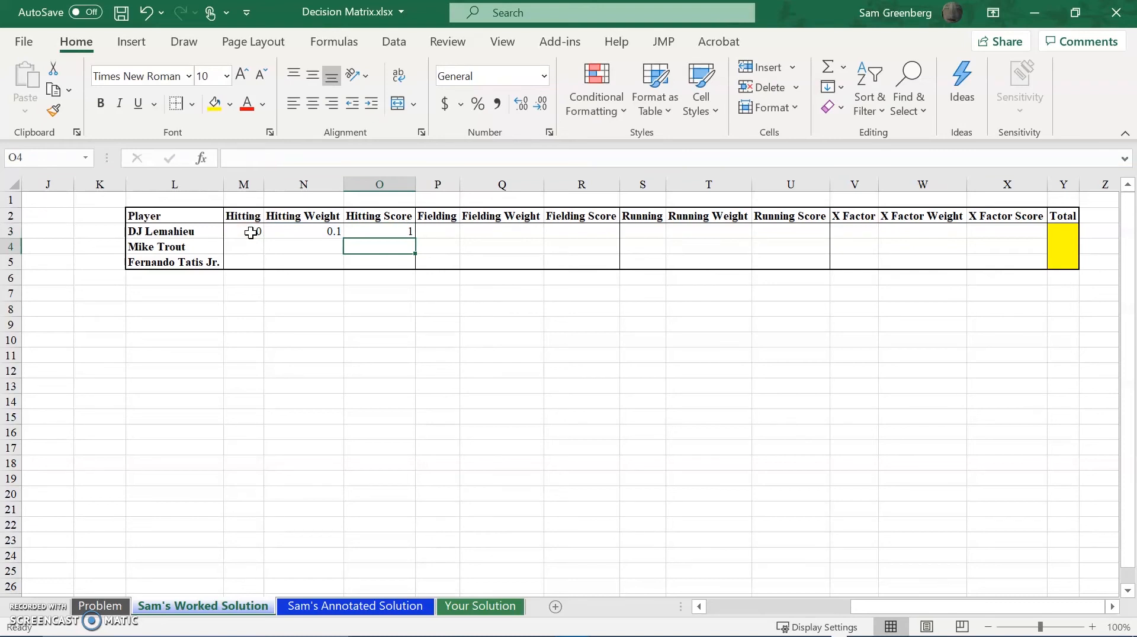
# Clear DJ Lemahieu's Hitting Weight in N3.
pyautogui.press('Up')
pyautogui.press('Left')
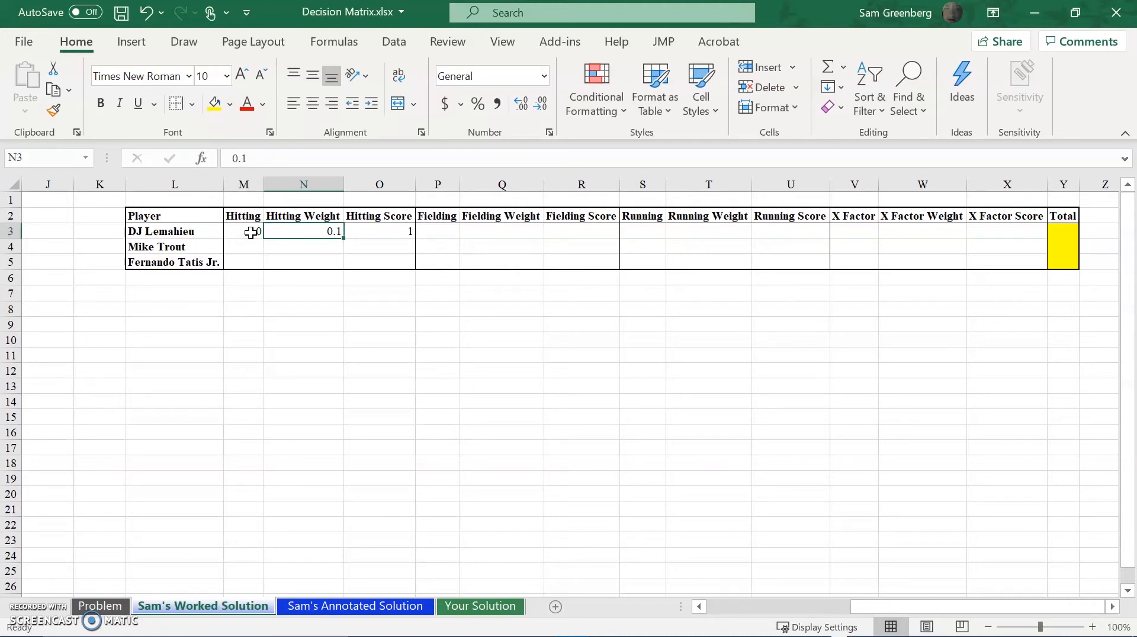
pyautogui.press('Left')
pyautogui.press('Left')
pyautogui.press('Left')
pyautogui.press('Left')
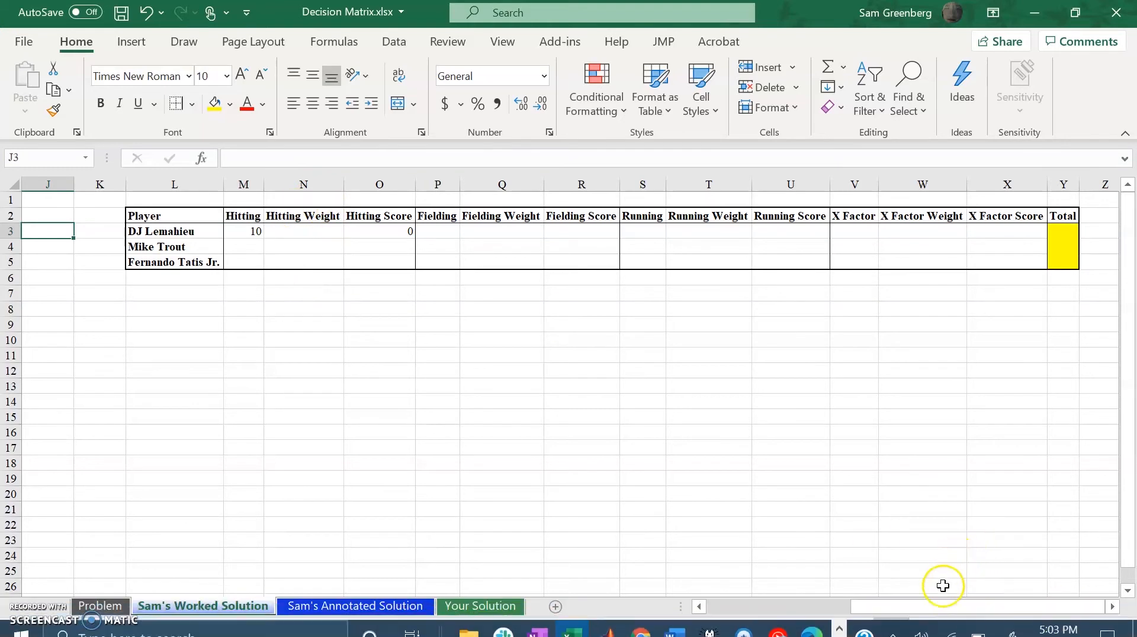
# Replace the Hitting Score formula in O3 with M3 multiplied by an absolute reference to the AHP Hitting weight, $I$3.
pyautogui.click(377, 228)
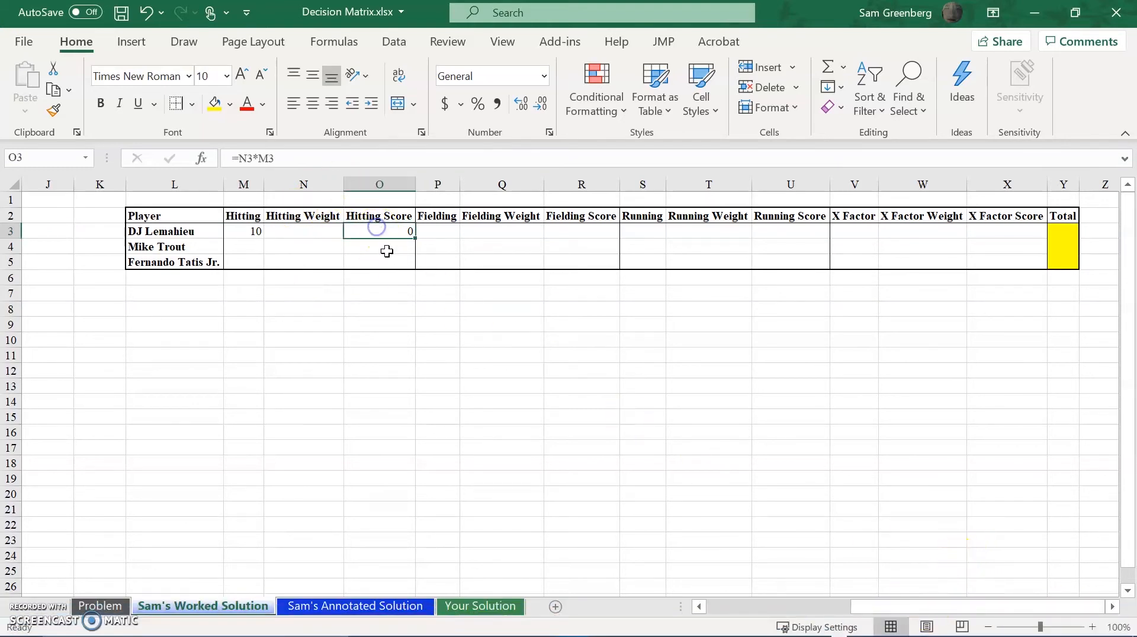
pyautogui.write('=')
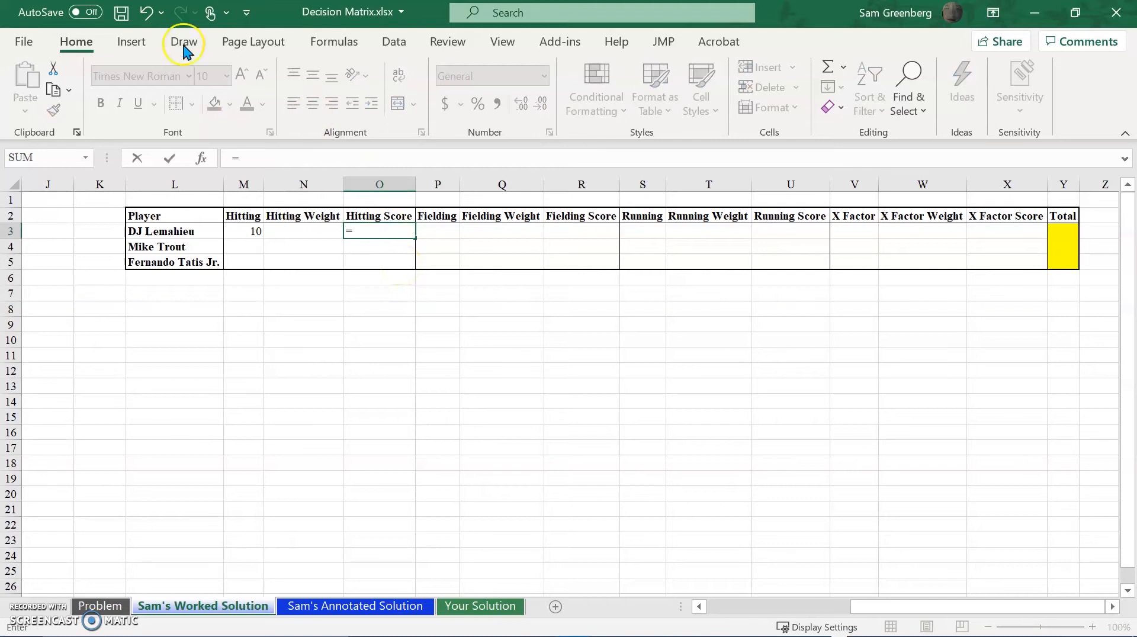
pyautogui.click(254, 231)
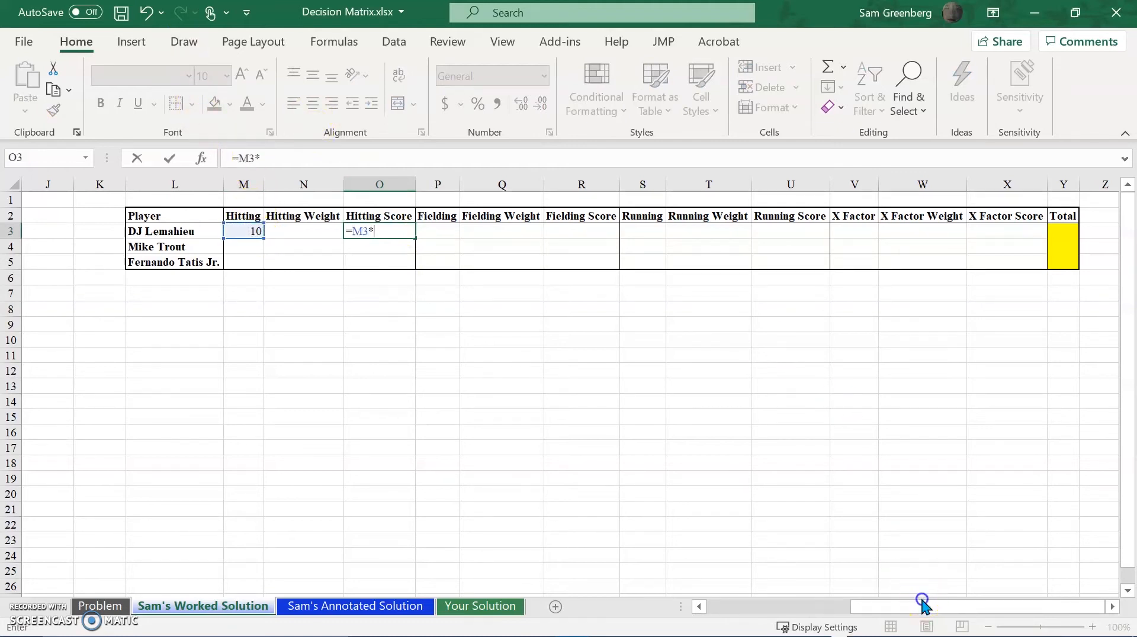
pyautogui.moveTo(869, 593); pyautogui.dragTo(709, 581)
pyautogui.click(415, 233)
pyautogui.press('F4')
pyautogui.press('Return')
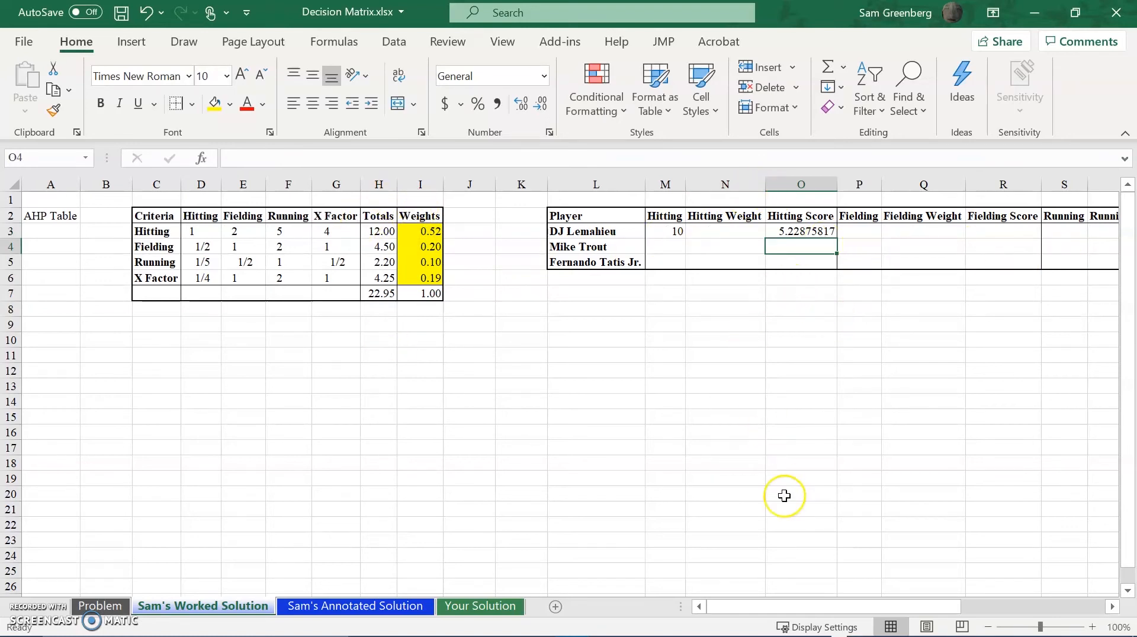
pyautogui.moveTo(750, 619); pyautogui.dragTo(812, 608)
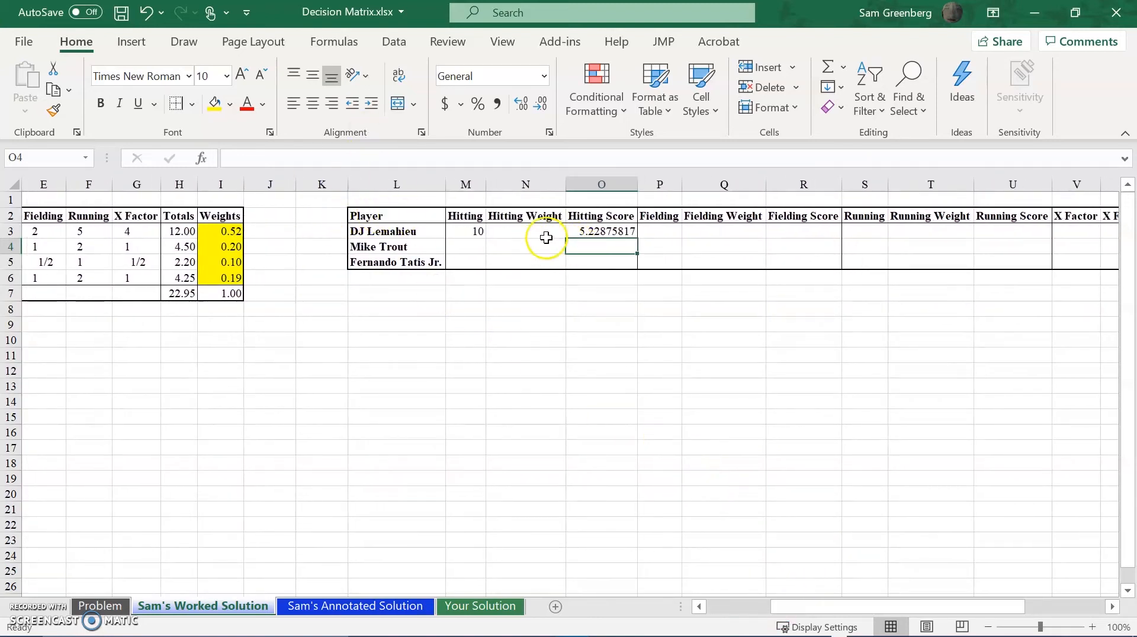
pyautogui.click(489, 323)
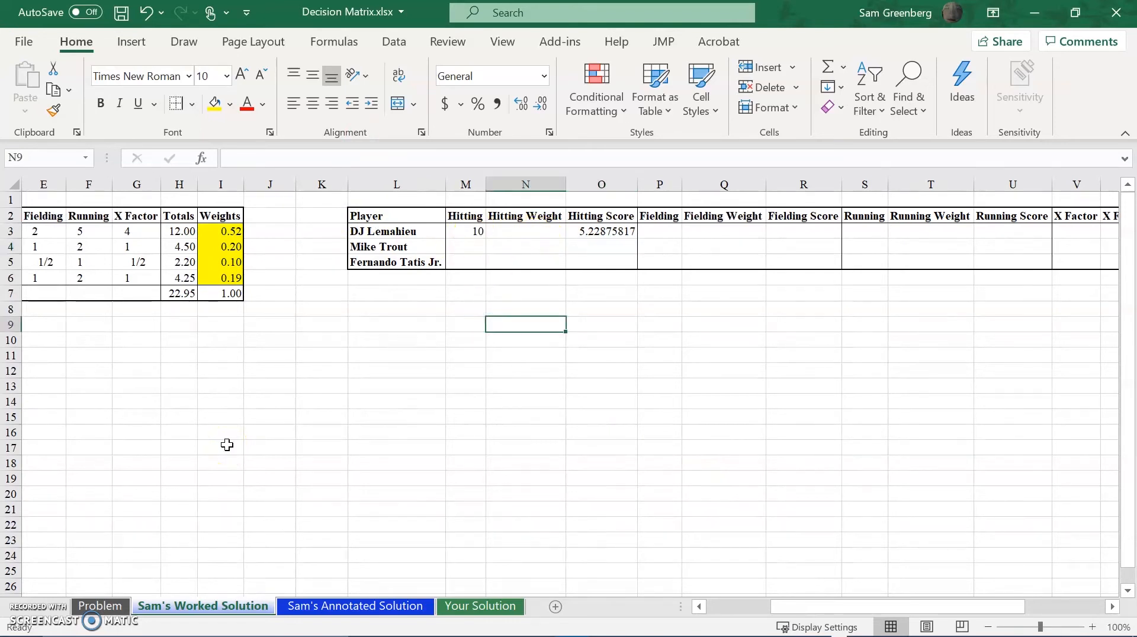
pyautogui.click(191, 82)
# Try 5 as the Running versus X Factor comparison in G5 of the AHP table and undo the change.
pyautogui.moveTo(864, 626)
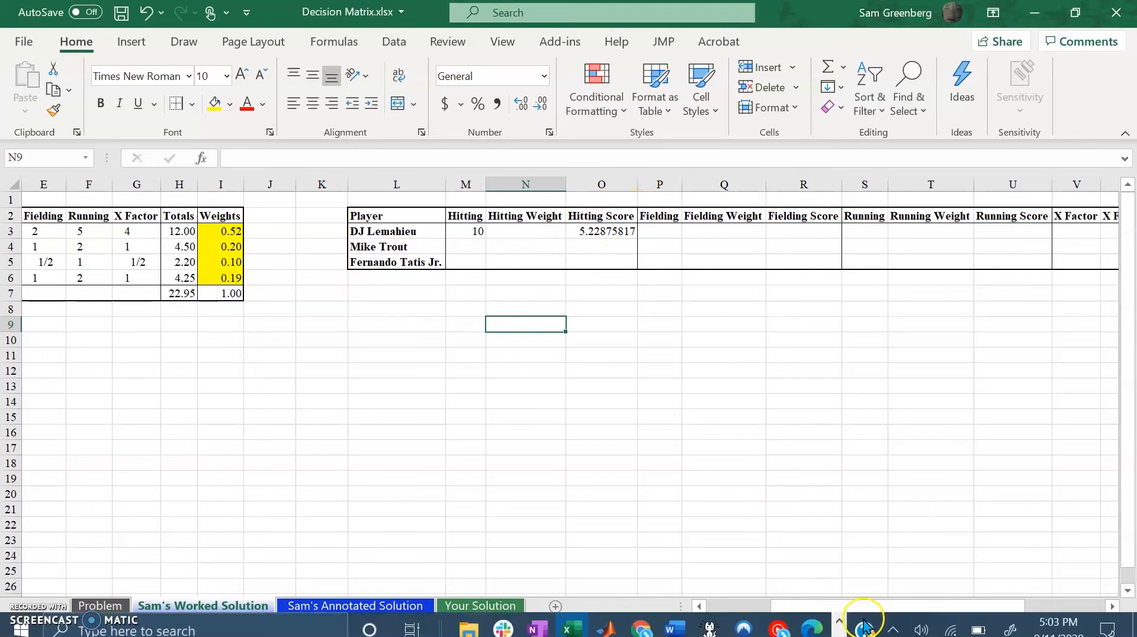
pyautogui.moveTo(817, 607); pyautogui.dragTo(742, 603)
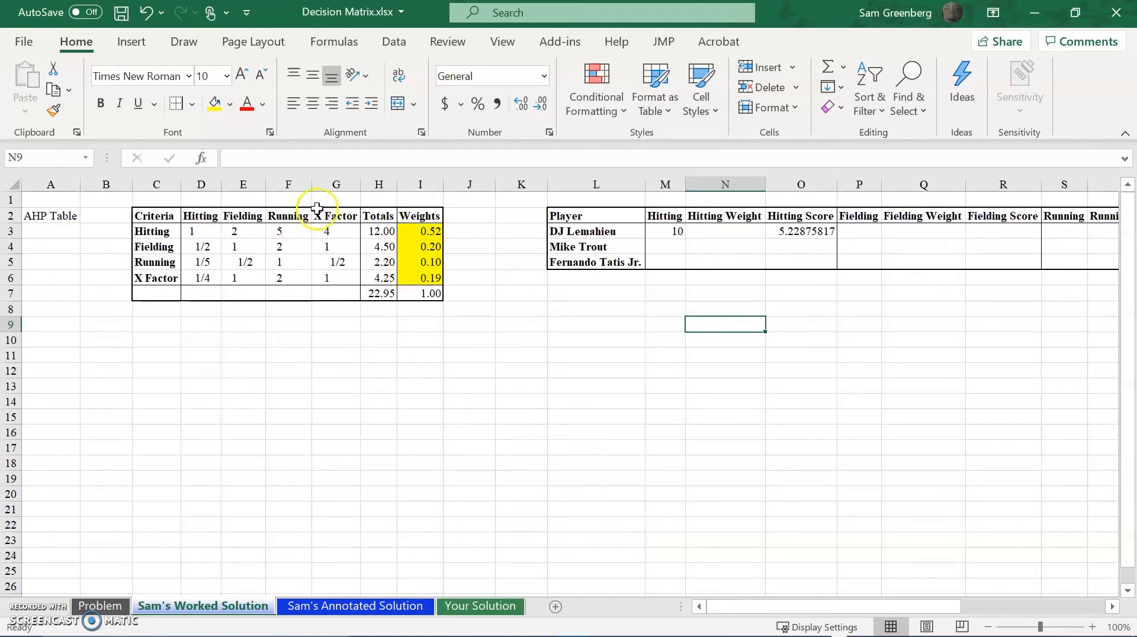
pyautogui.click(344, 263)
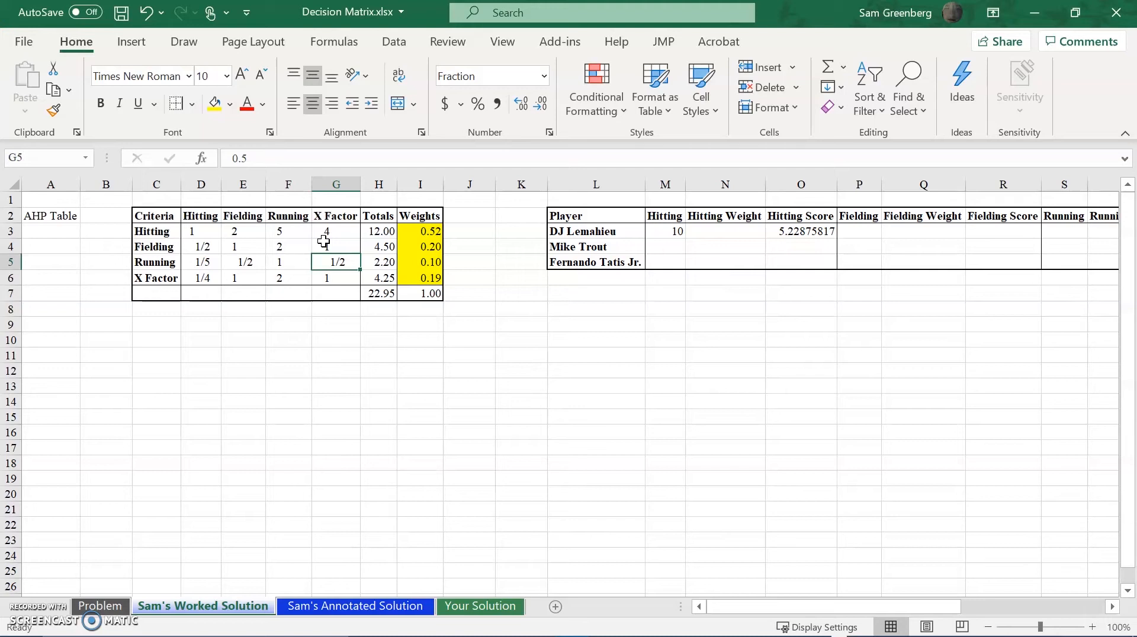
pyautogui.write('5')
pyautogui.press('Return')
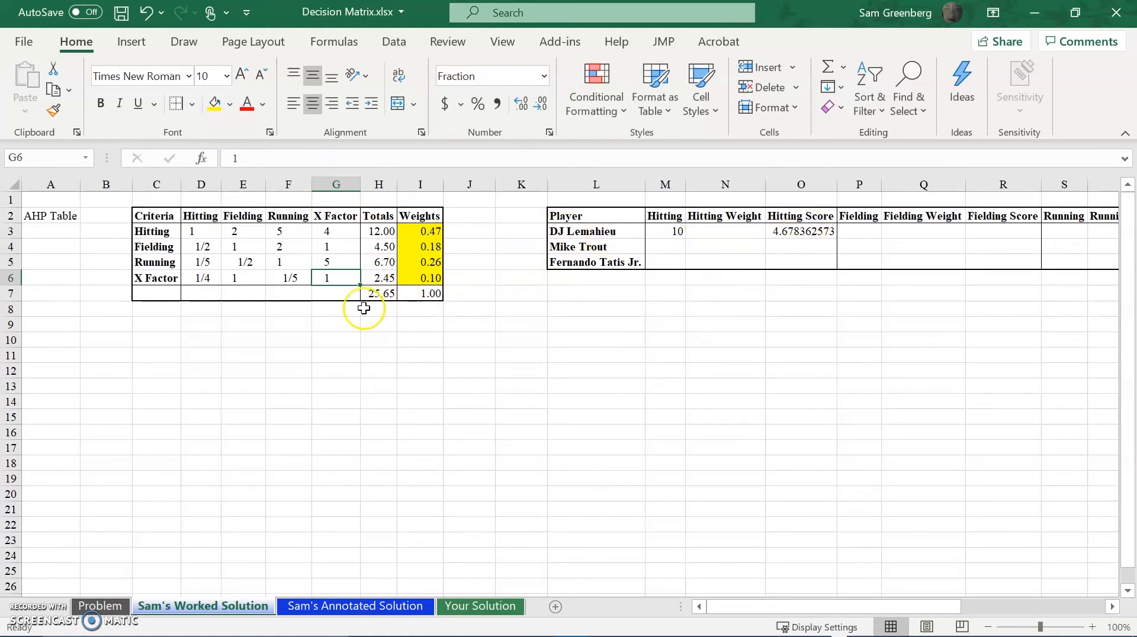
pyautogui.click(323, 262)
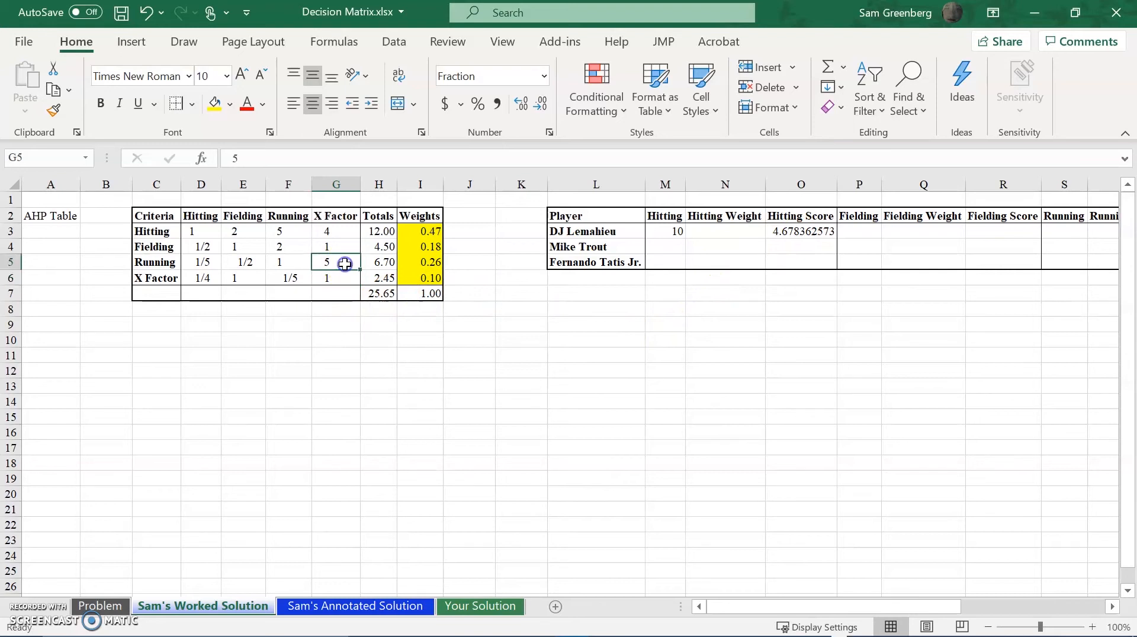
pyautogui.hotkey('ctrl', 'z')
# Overwrite the reciprocal formula in the AHP table's X Factor versus Running cell, F6, with the fixed value 2.
pyautogui.click(287, 282)
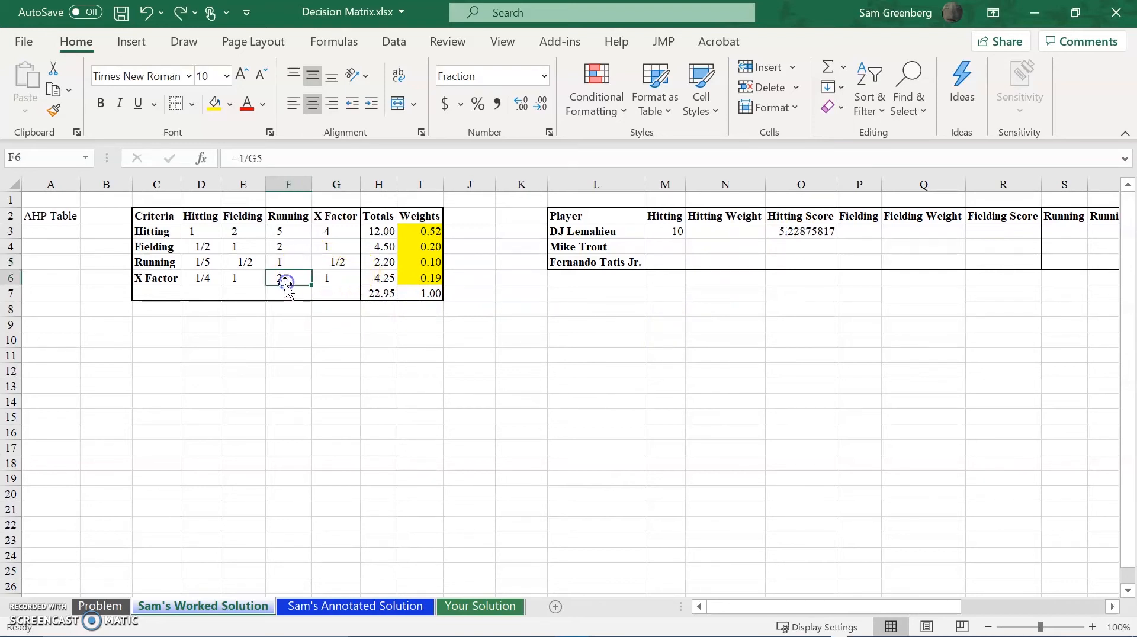
pyautogui.write('2')
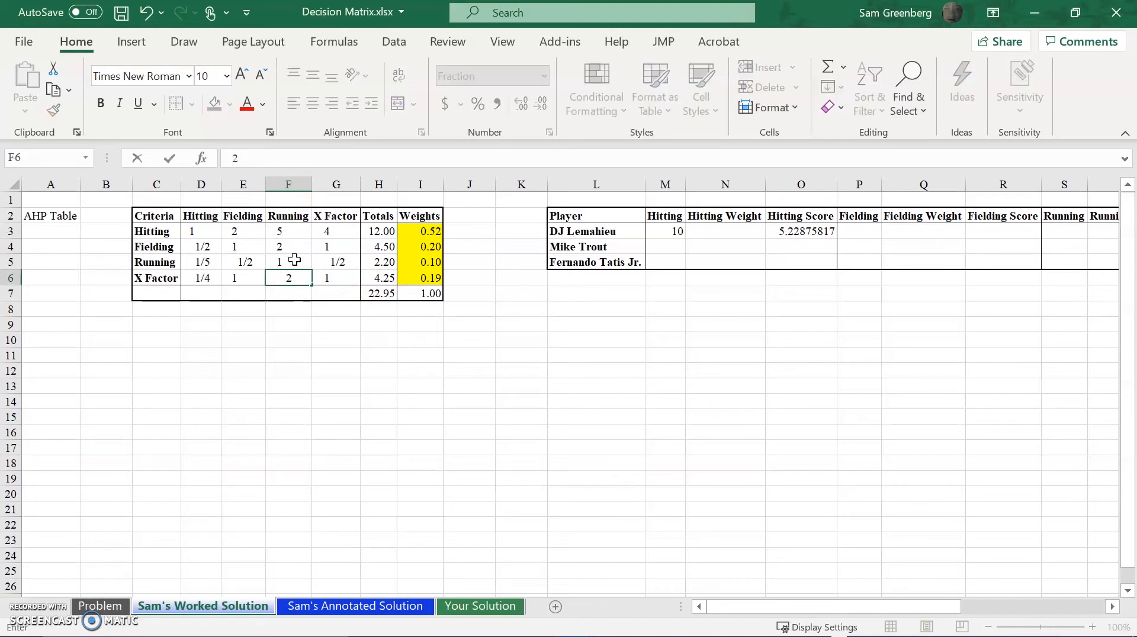
pyautogui.click(339, 261)
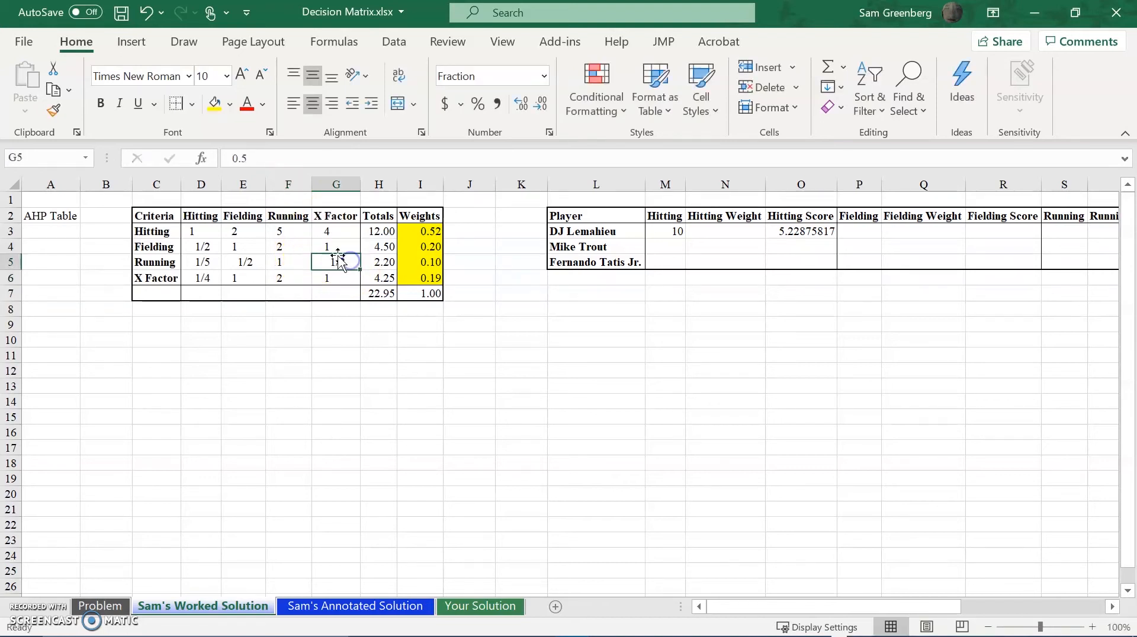
# Try 5 in the Running versus X Factor cell G5 with F6 holding a fixed value, and undo the G5 change.
pyautogui.press('BackSpace')
pyautogui.press('BackSpace')
pyautogui.press('BackSpace')
pyautogui.write('5')
pyautogui.press('Return')
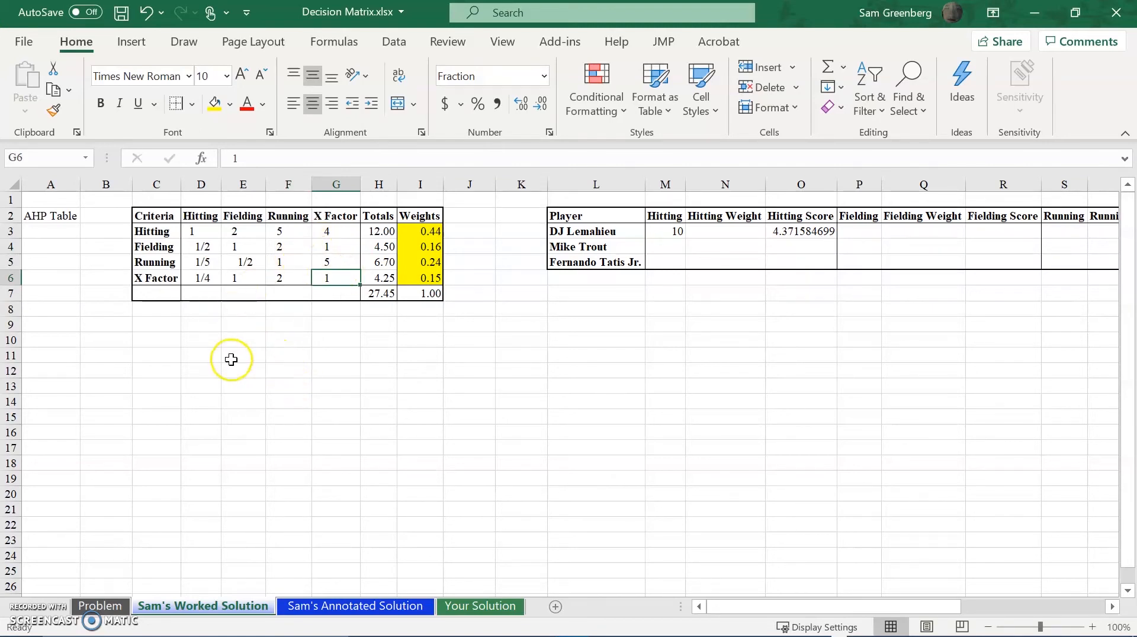
pyautogui.hotkey('ctrl', 'z')
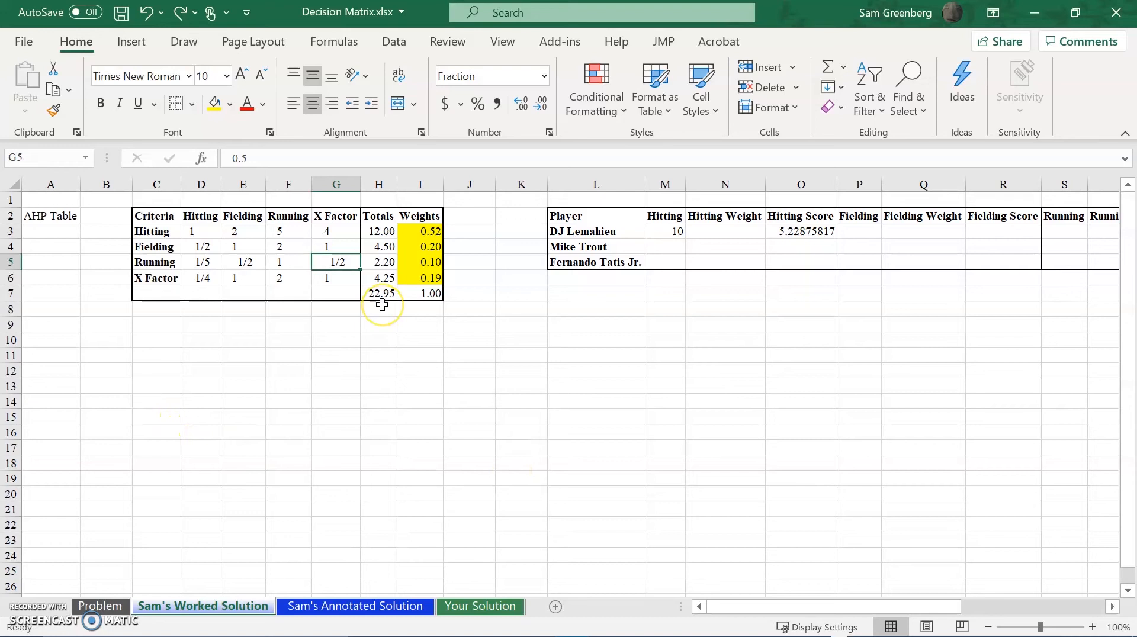
# Clear DJ Lemahieu's trial Hitting entries in M3:O3 of the decision matrix.
pyautogui.click(345, 354)
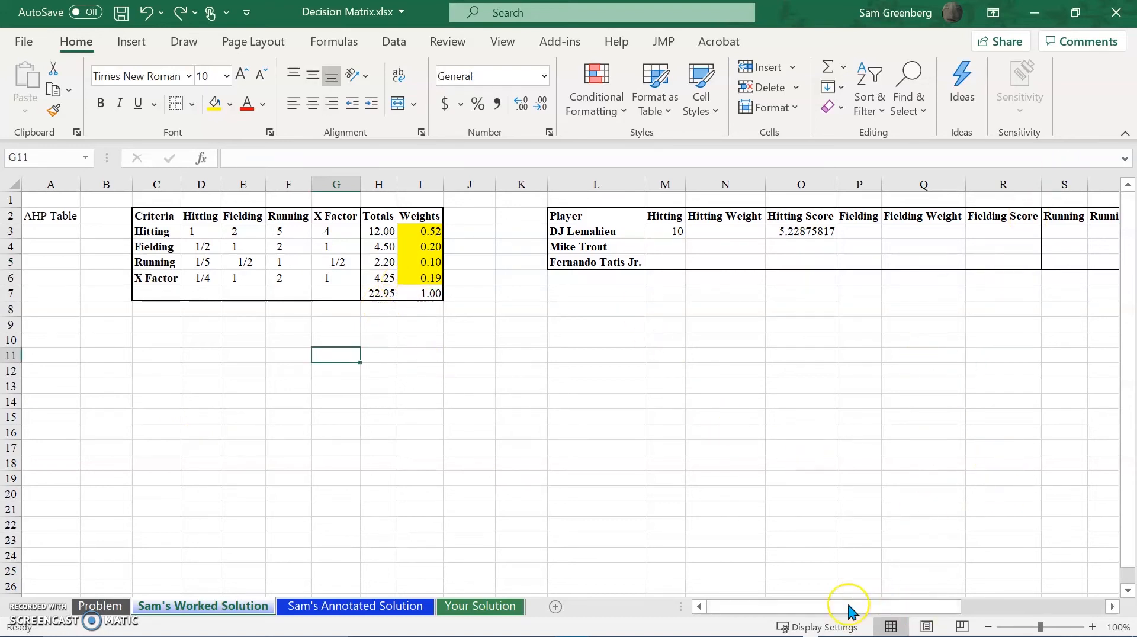
pyautogui.moveTo(806, 610); pyautogui.dragTo(821, 610)
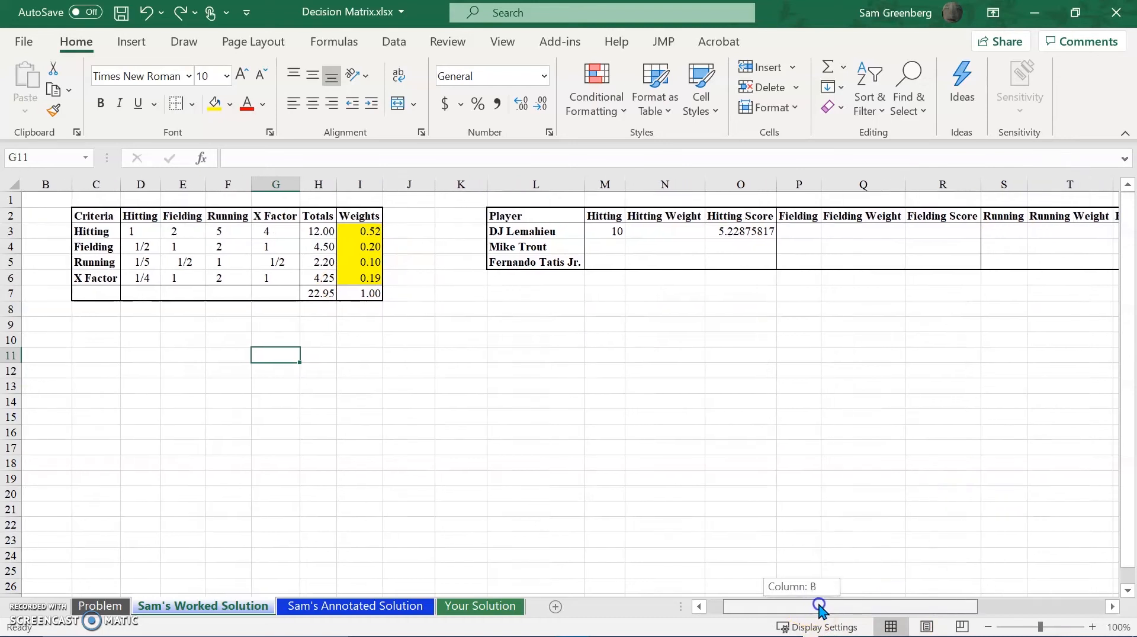
pyautogui.click(598, 235)
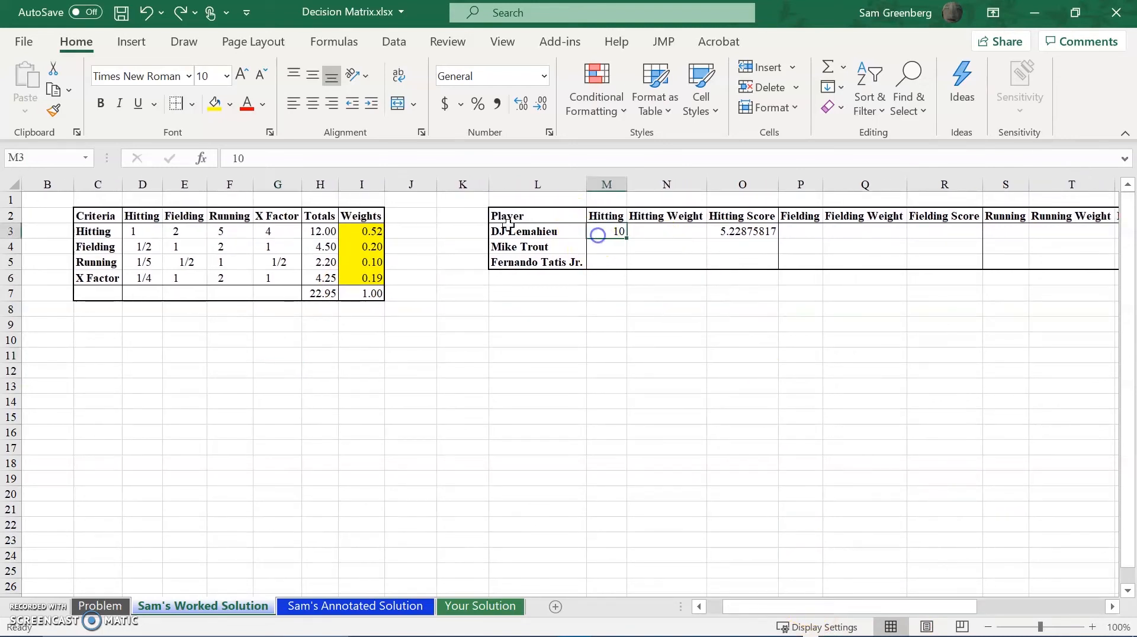
pyautogui.hotkey('shift', 'Right')
pyautogui.hotkey('shift', 'Right')
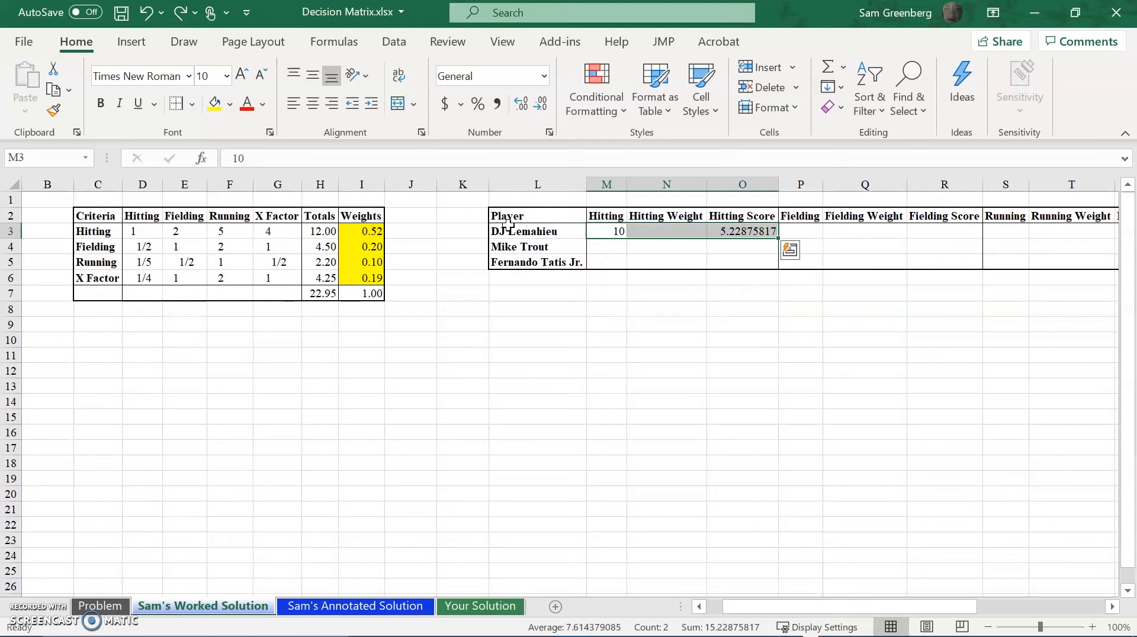
pyautogui.press('Delete')
# Link DJ Lemahieu's Hitting Weight in N3 to the AHP table's Hitting weight with the formula =I3.
pyautogui.click(667, 232)
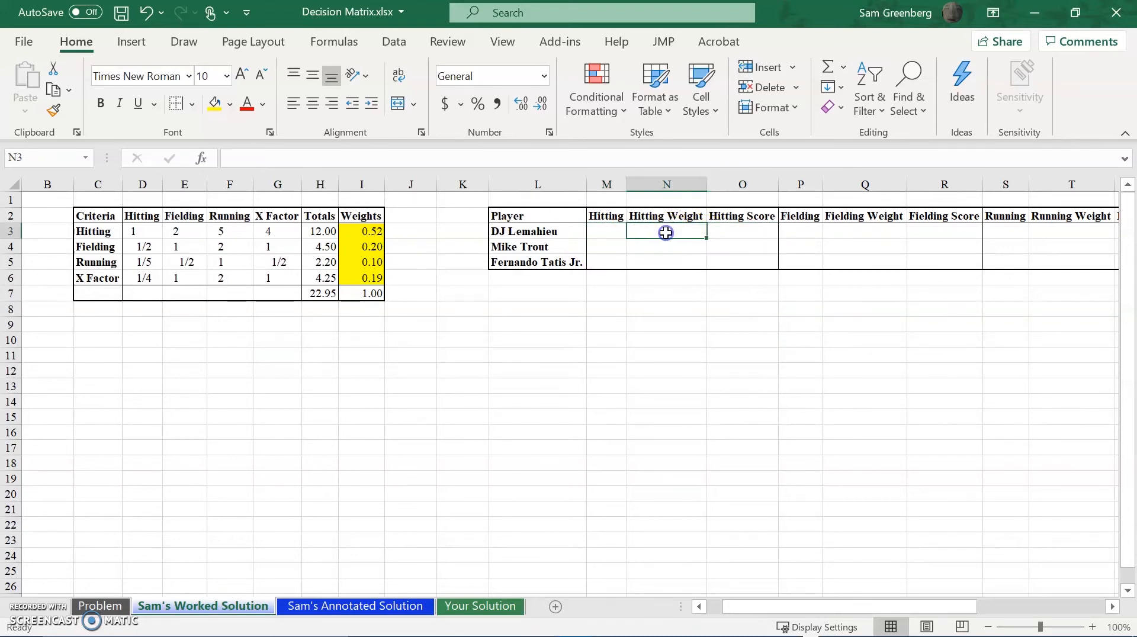
pyautogui.write('=')
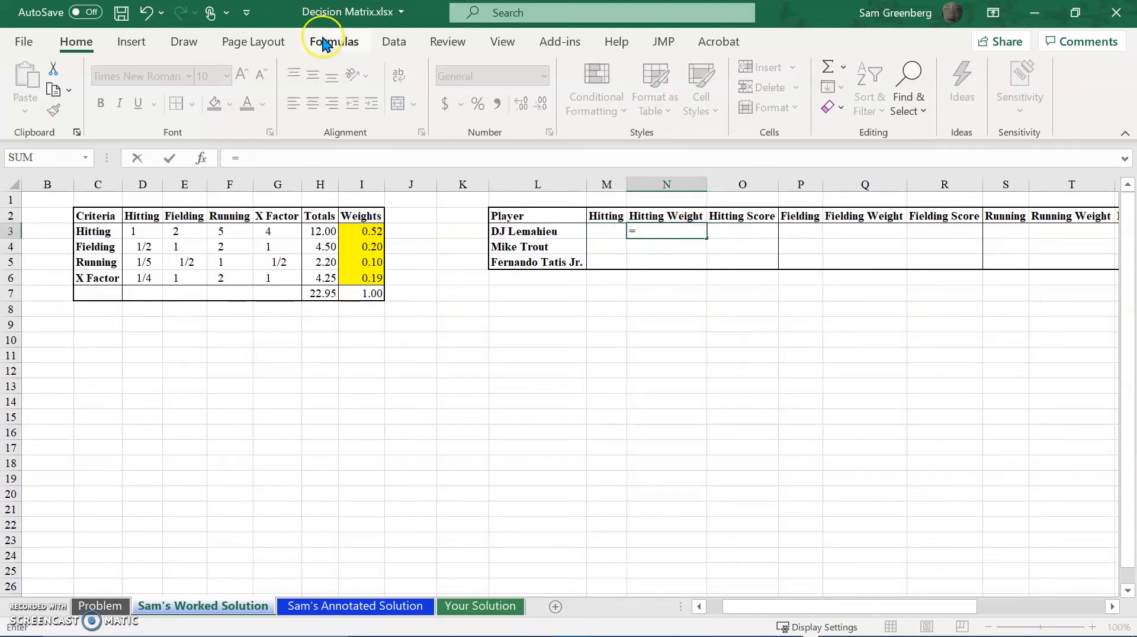
pyautogui.click(377, 236)
pyautogui.press('Return')
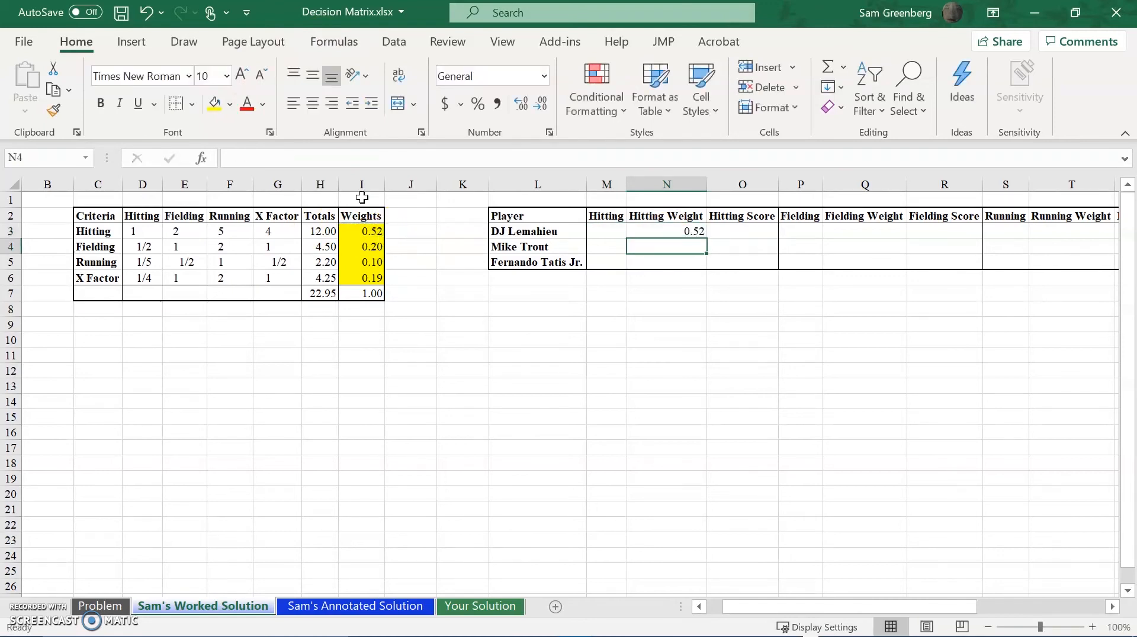
# Enter 0.52 as Mike Trout's Hitting Weight in N4 and return to cell N3.
pyautogui.write('0.52')
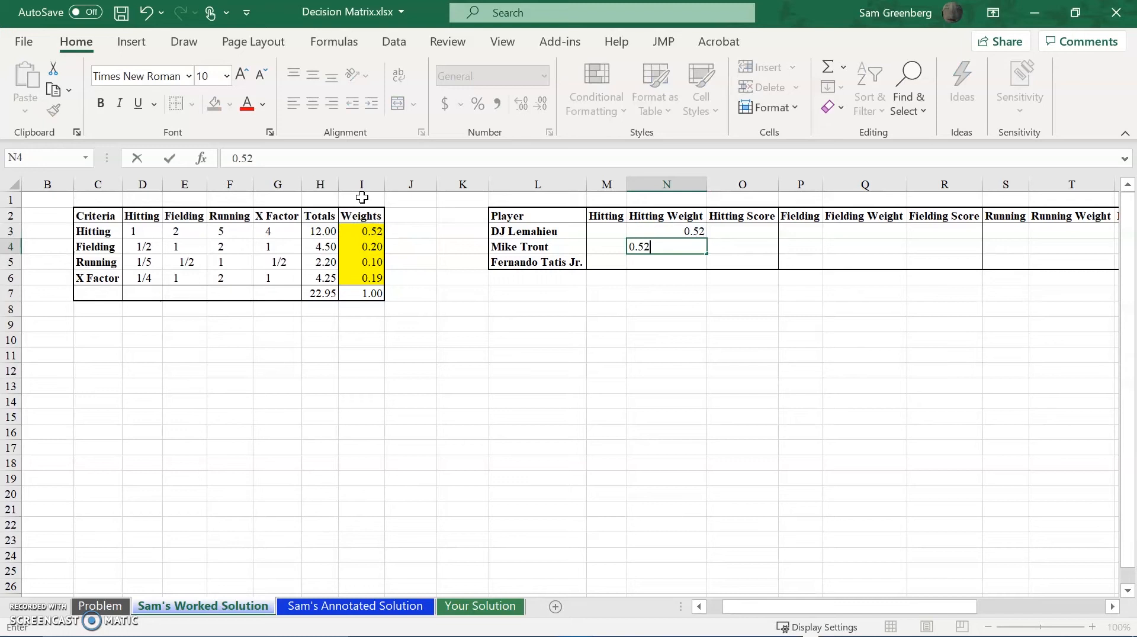
pyautogui.press('Return')
pyautogui.press('Up')
pyautogui.press('Up')
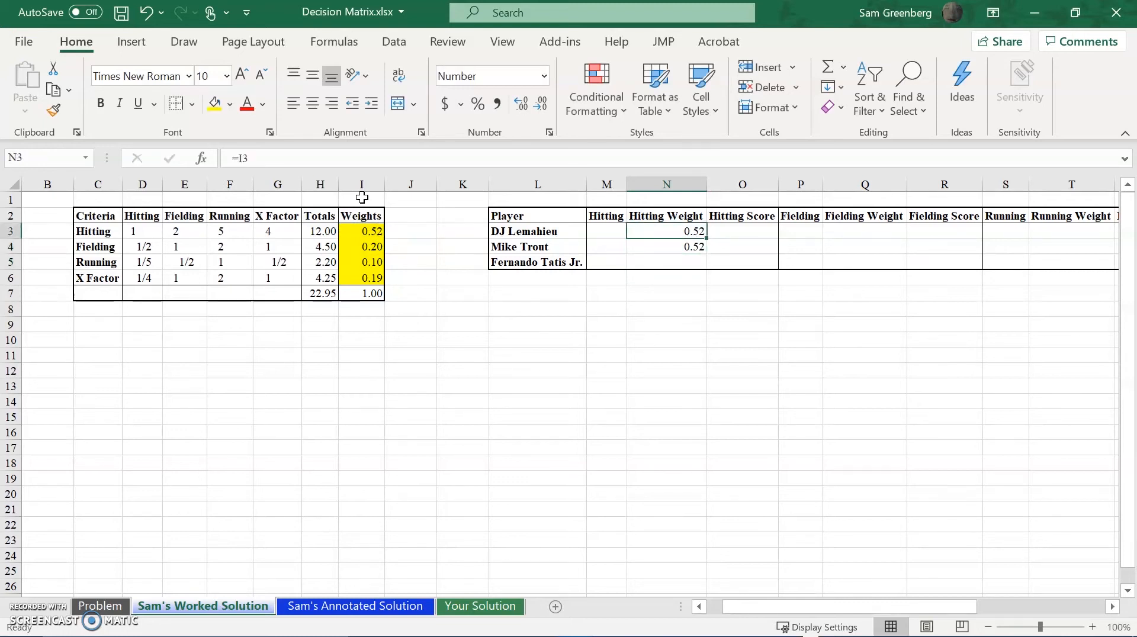
# Clear Mike Trout's Hitting Weight in N4 and make DJ Lemahieu's weight formula in N3 an absolute reference, =$I$3.
pyautogui.click(316, 157)
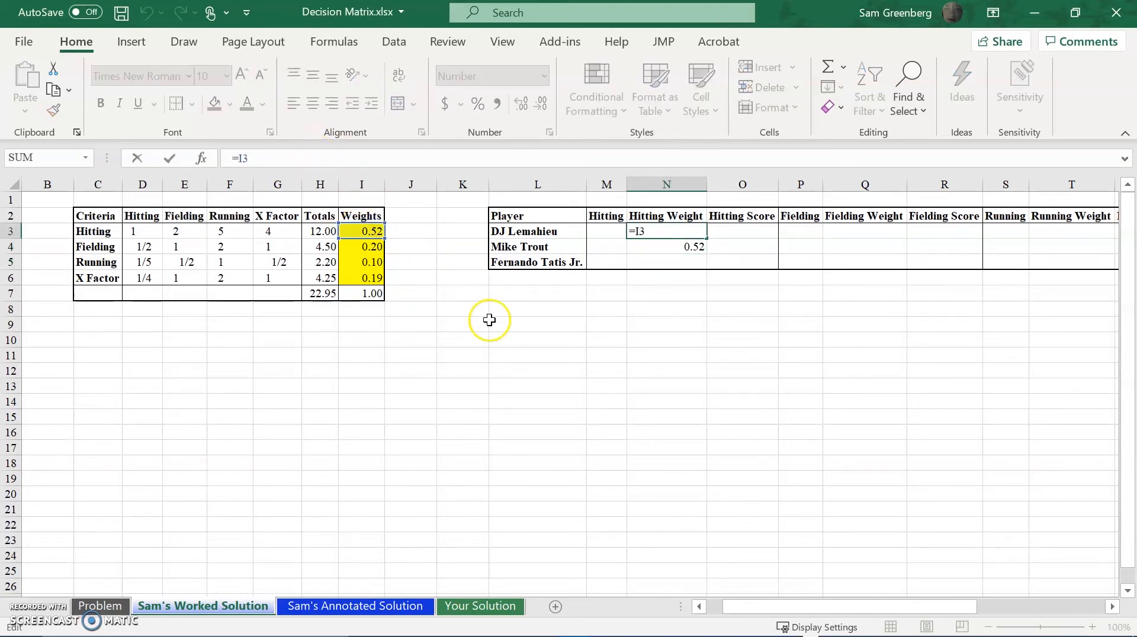
pyautogui.press('Escape')
pyautogui.press('Down')
pyautogui.press('Delete')
pyautogui.press('Up')
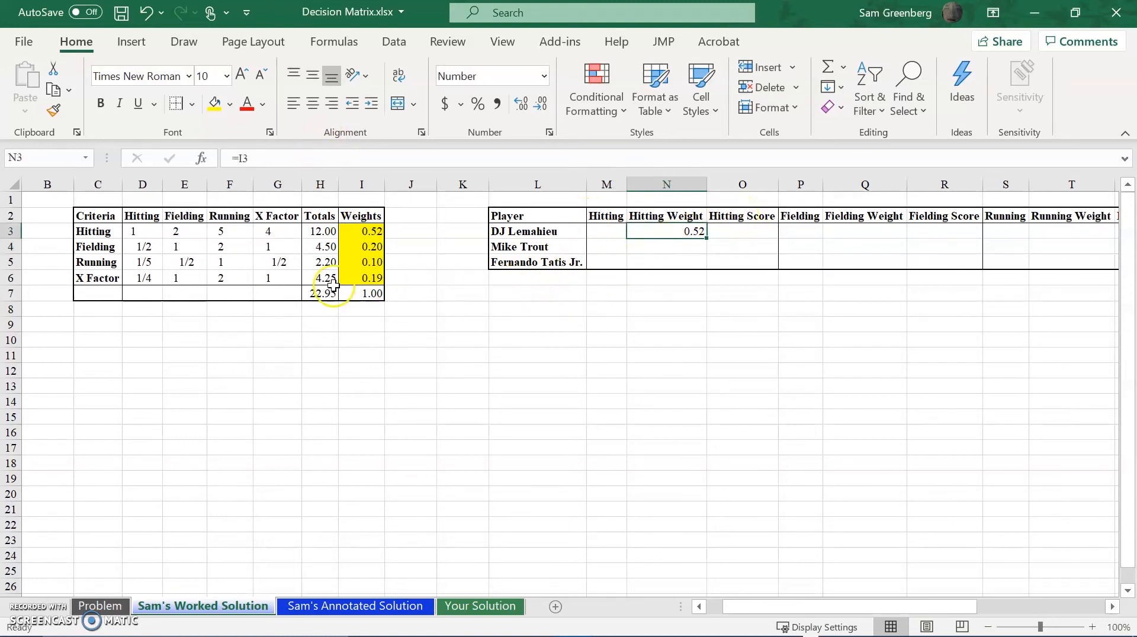
pyautogui.click(308, 159)
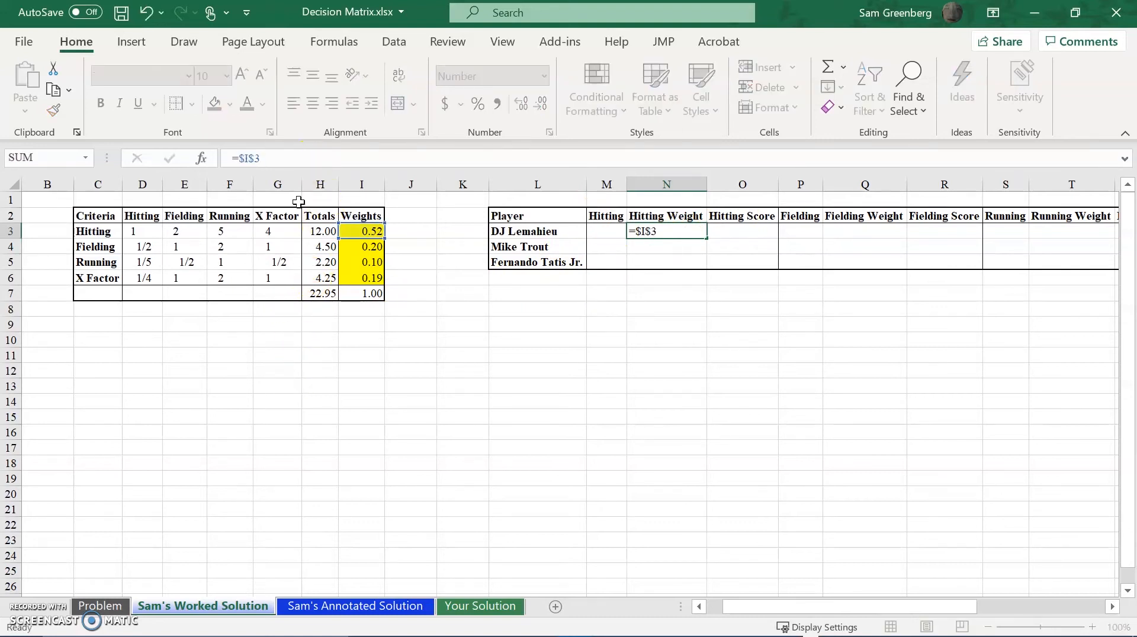
pyautogui.hotkey('ctrl', 'Return')
# Try a regular paste of the N3 Hitting Weight formula down to N5, and undo the paste.
pyautogui.hotkey('ctrl', 'c')
pyautogui.hotkey('shift', 'Down')
pyautogui.hotkey('shift', 'Down')
pyautogui.hotkey('ctrl', 'v')
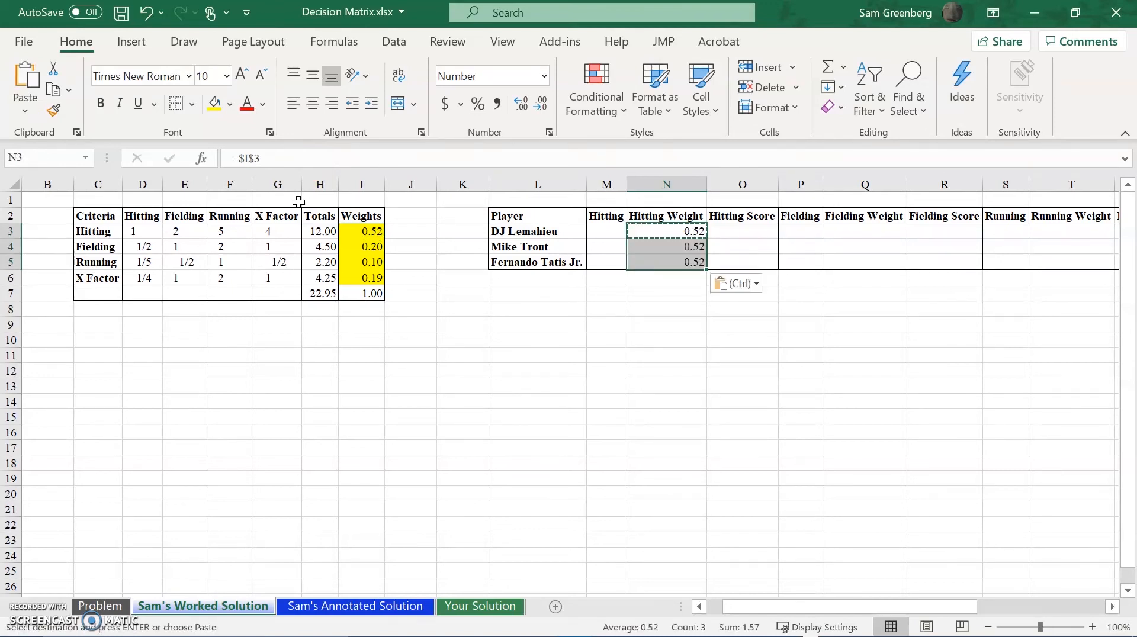
pyautogui.click(538, 325)
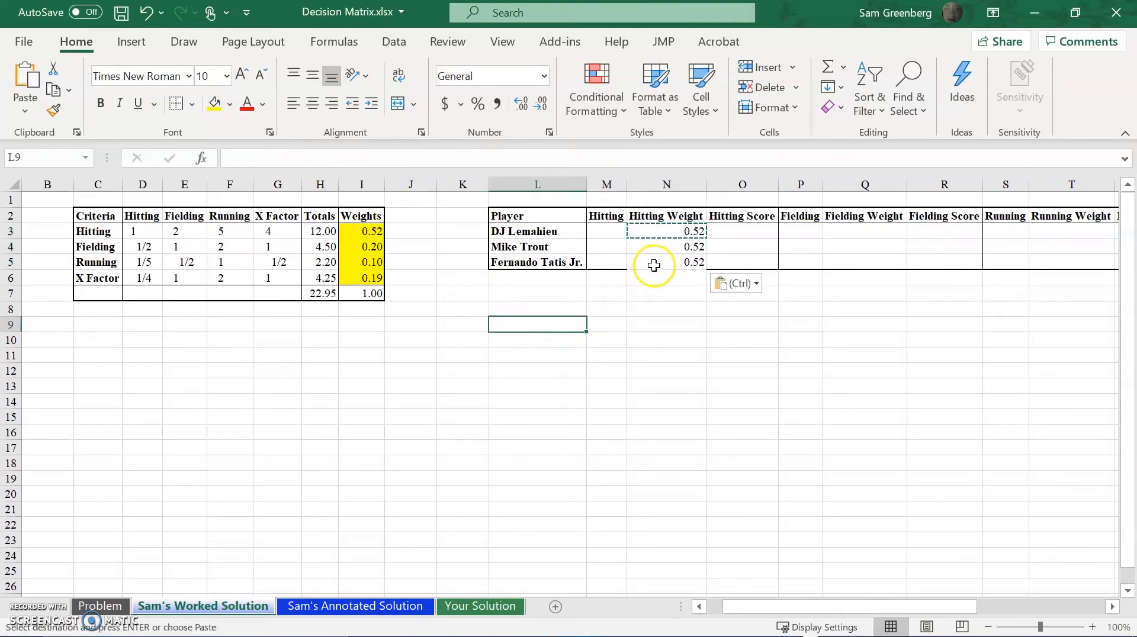
pyautogui.click(673, 370)
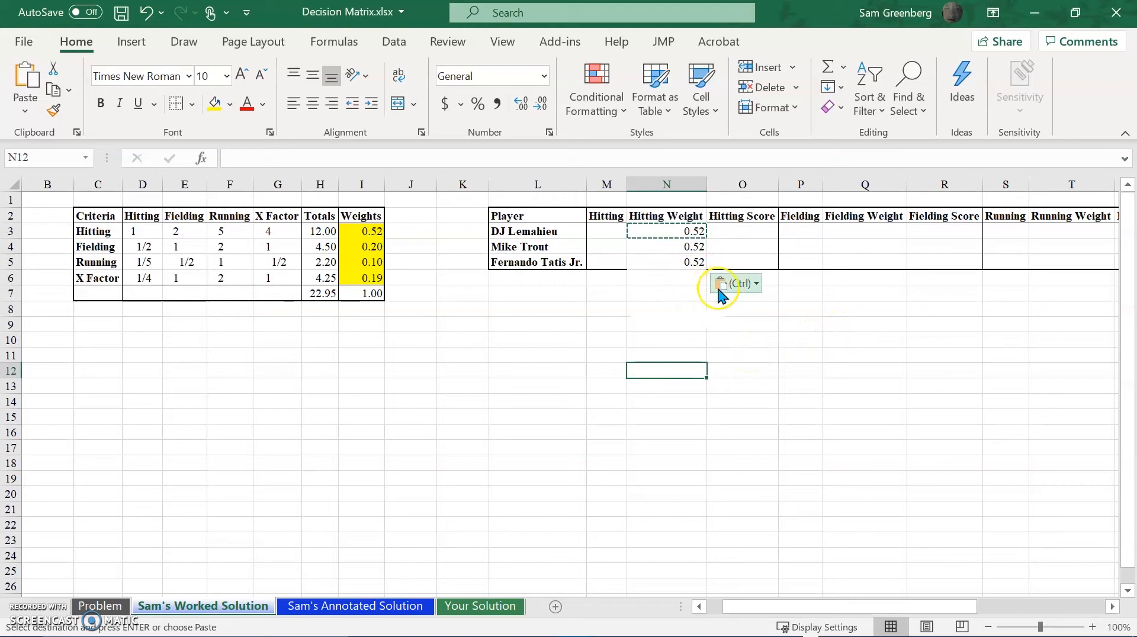
pyautogui.press('Escape')
pyautogui.hotkey('ctrl', 'z')
pyautogui.click(650, 354)
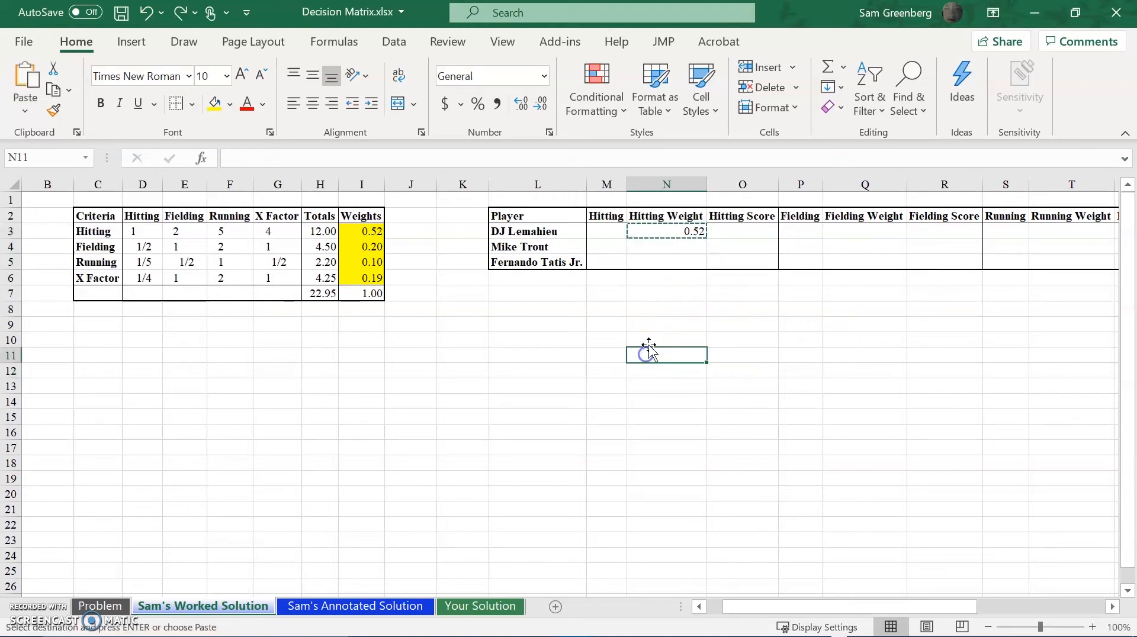
# Copy the Hitting Weight formula from N3 to N4:N5, pasting formulas only, and end the copy mode.
pyautogui.click(691, 230)
pyautogui.moveTo(697, 253); pyautogui.dragTo(700, 260)
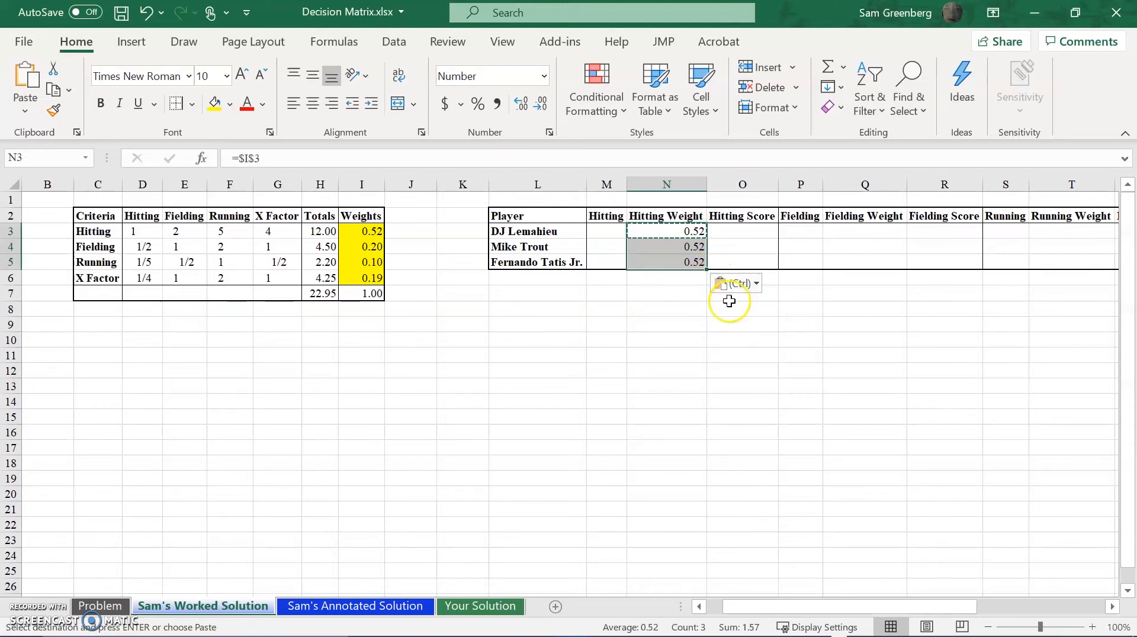
pyautogui.click(738, 284)
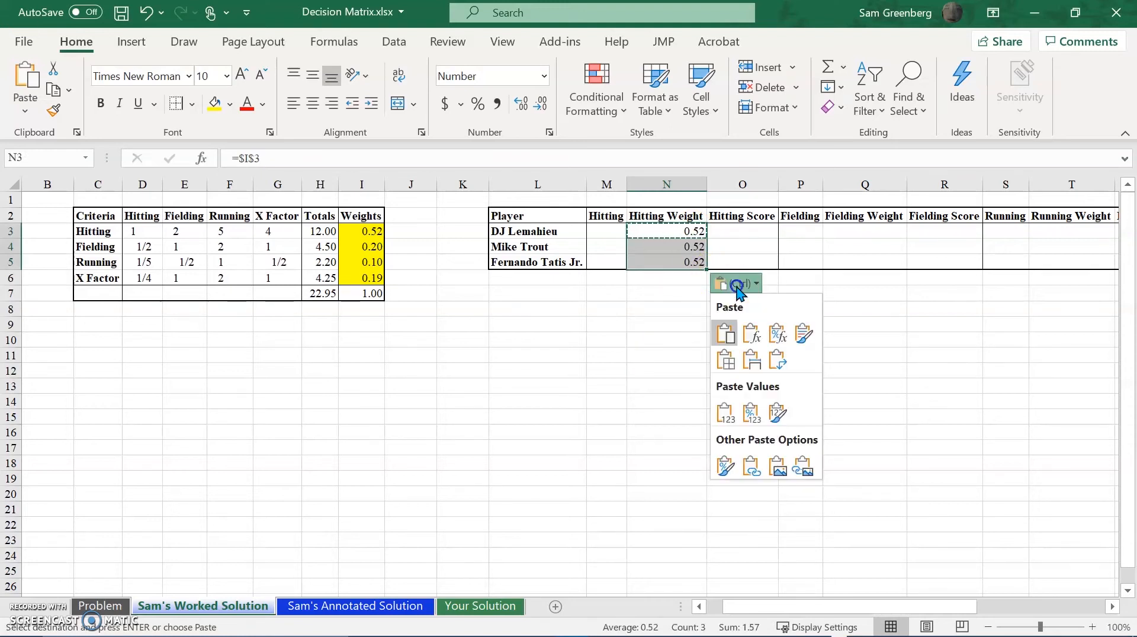
pyautogui.click(757, 336)
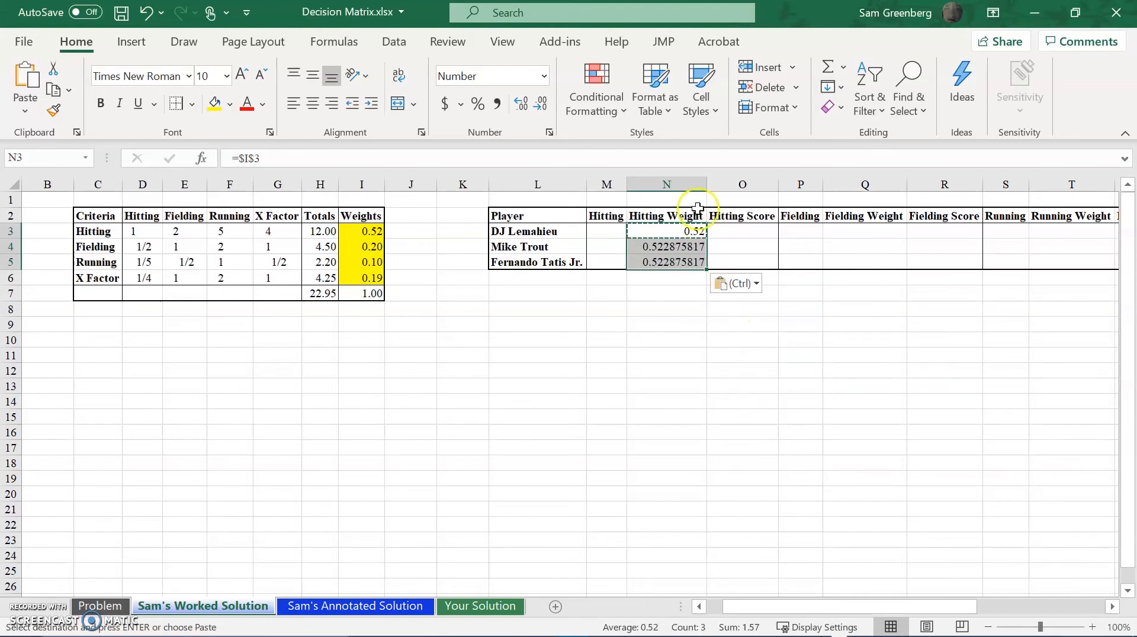
pyautogui.click(651, 349)
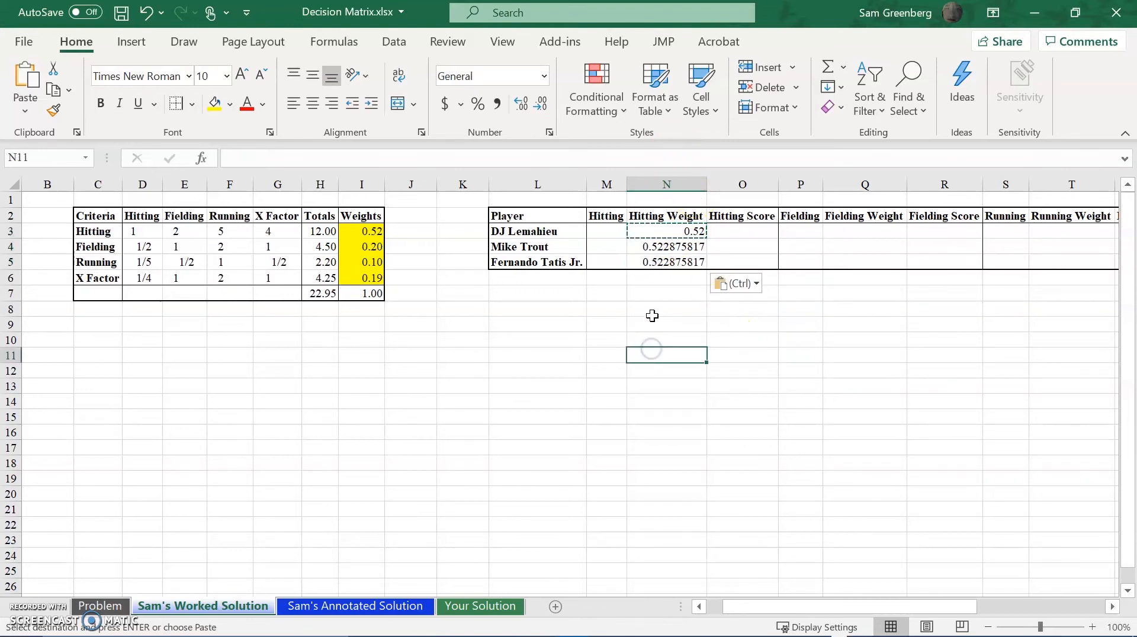
pyautogui.click(686, 372)
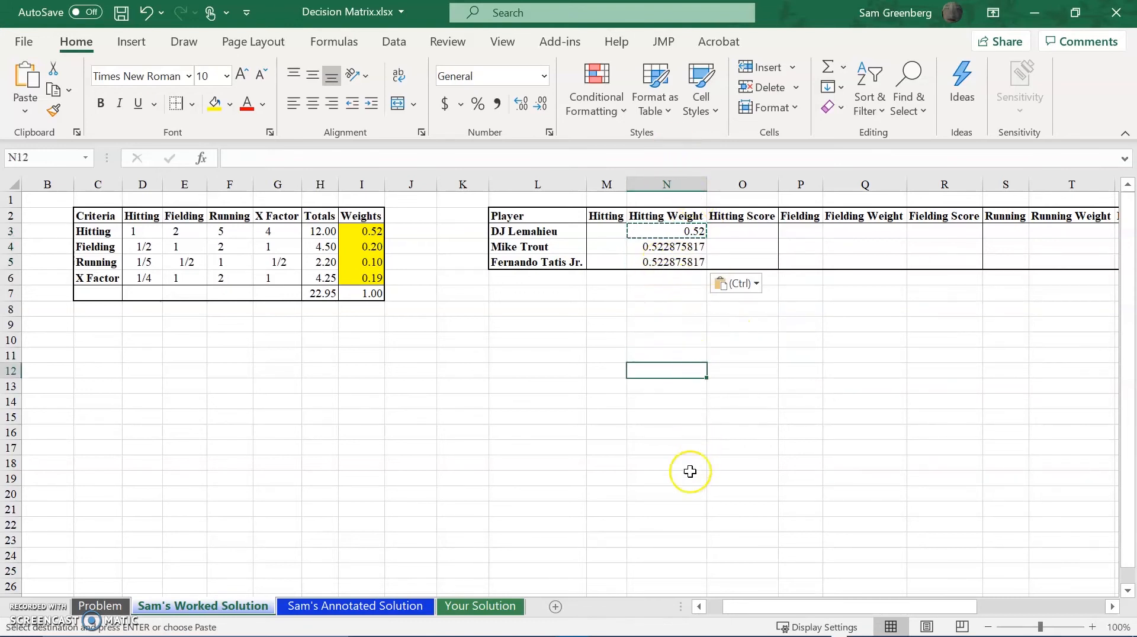
pyautogui.press('Escape')
# Link DJ Lemahieu's Fielding Weight in Q3 to the AHP table's Fielding weight with the absolute formula =$I$4.
pyautogui.moveTo(773, 605); pyautogui.dragTo(803, 604)
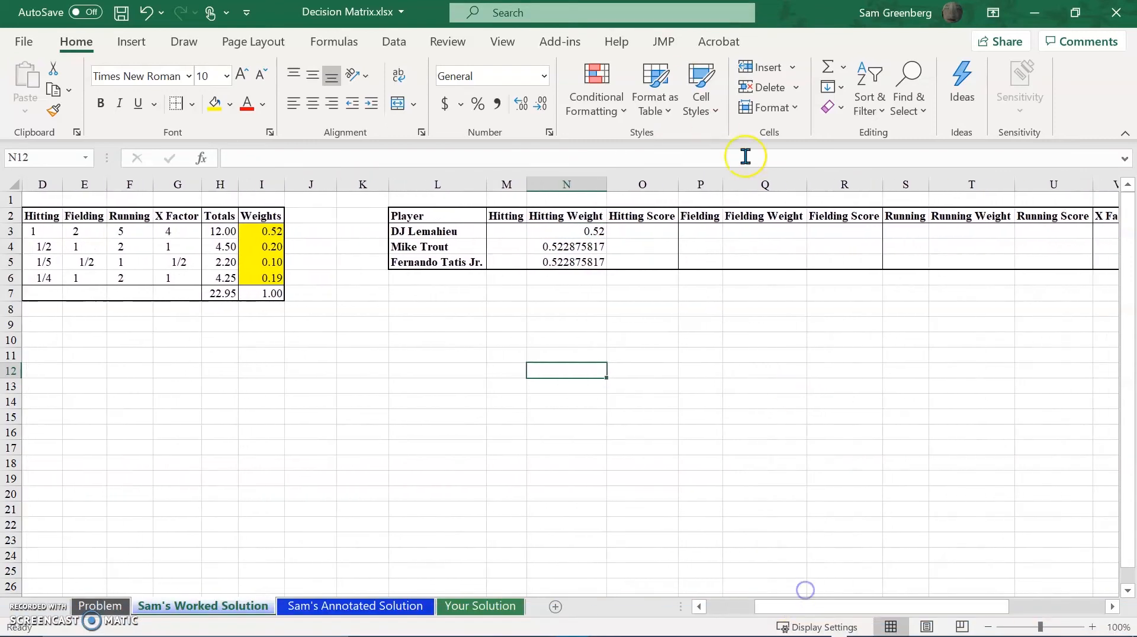
pyautogui.click(737, 230)
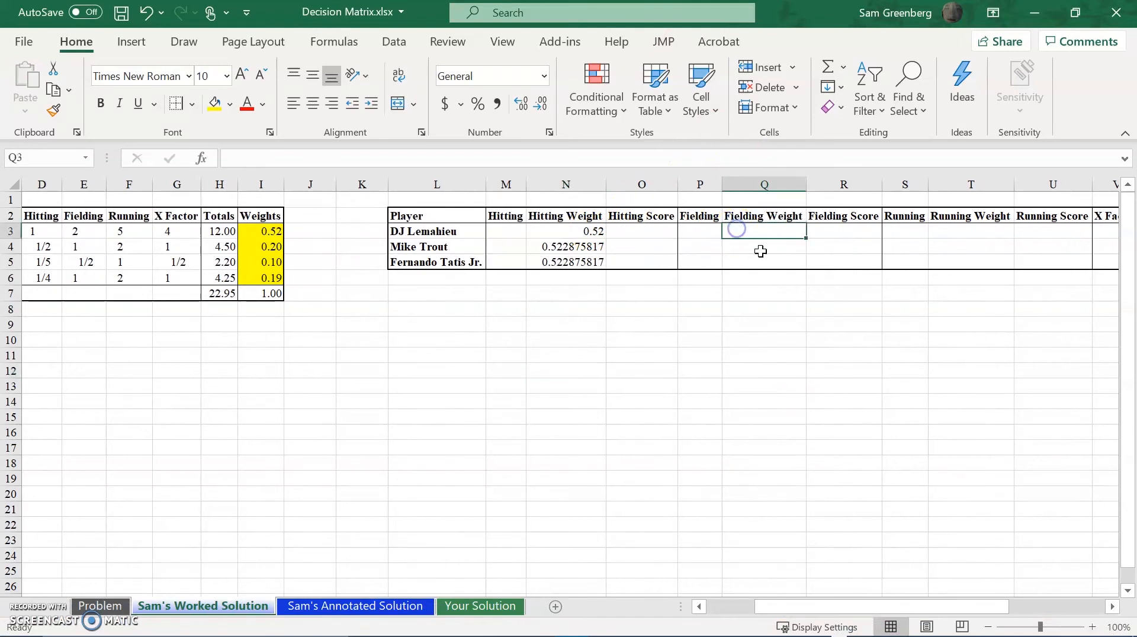
pyautogui.write('=')
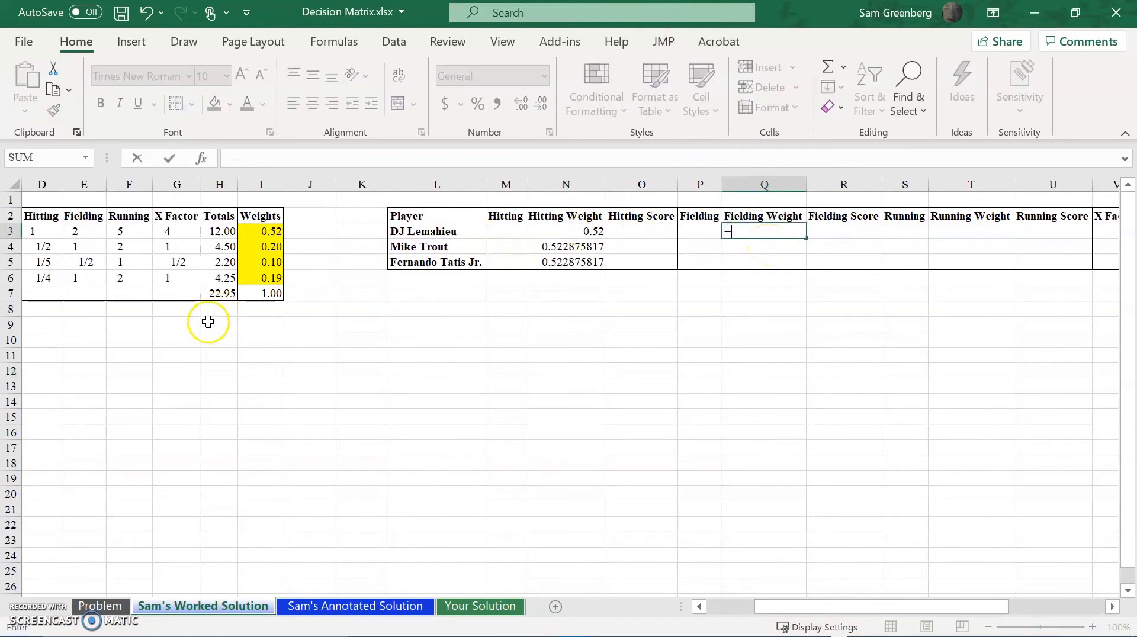
pyautogui.click(261, 244)
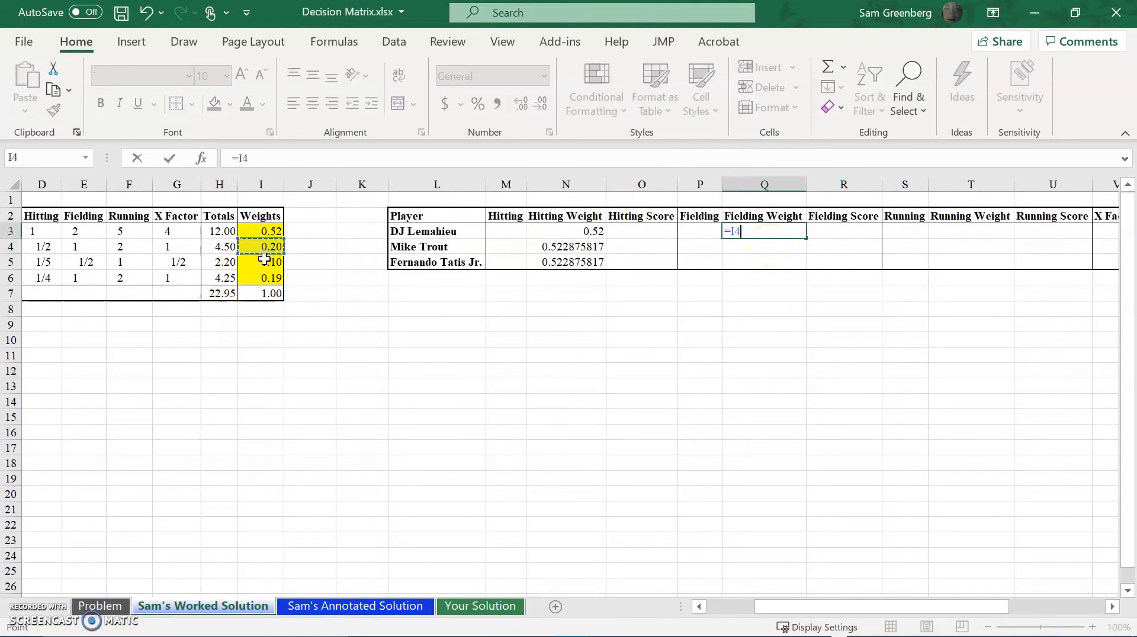
pyautogui.press('Return')
pyautogui.press('Up')
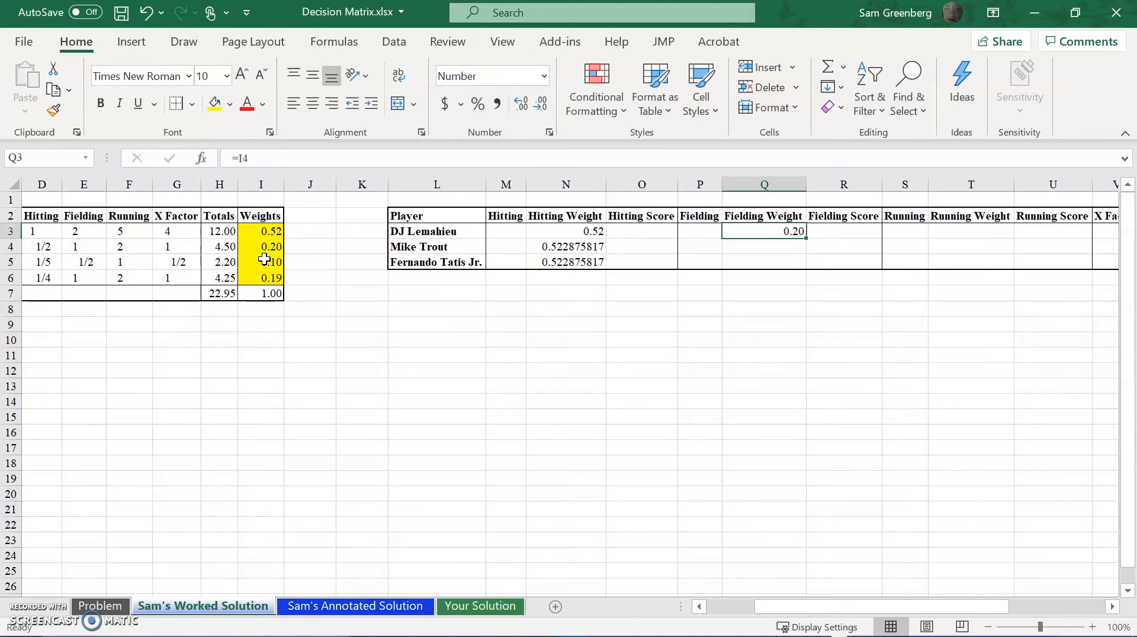
pyautogui.press('F2')
pyautogui.press('F4')
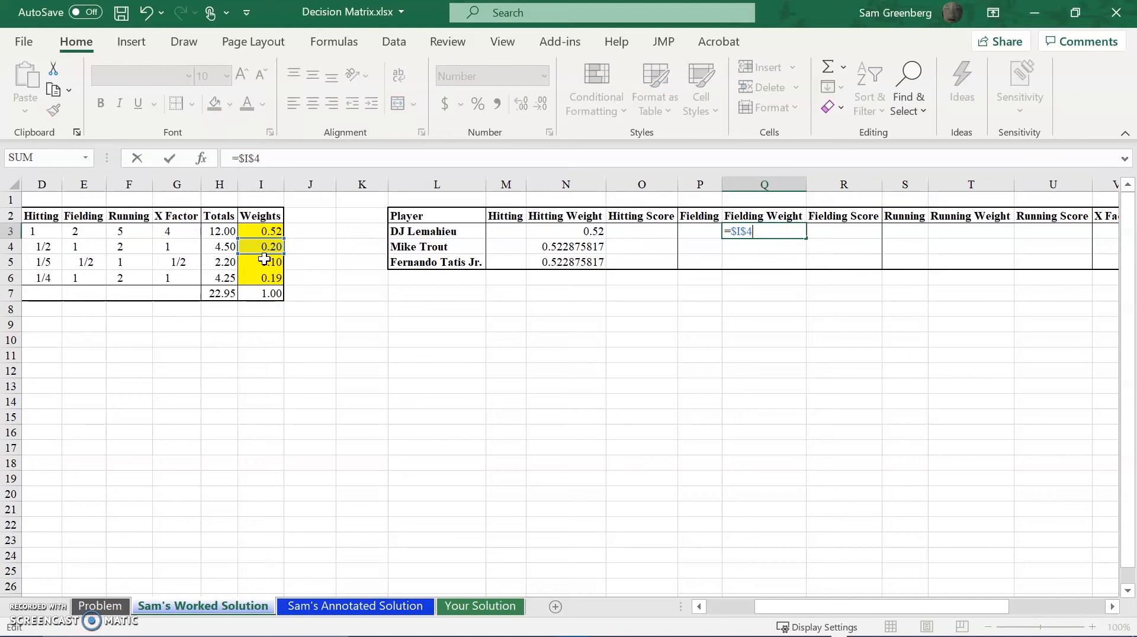
pyautogui.press('Return')
pyautogui.press('Up')
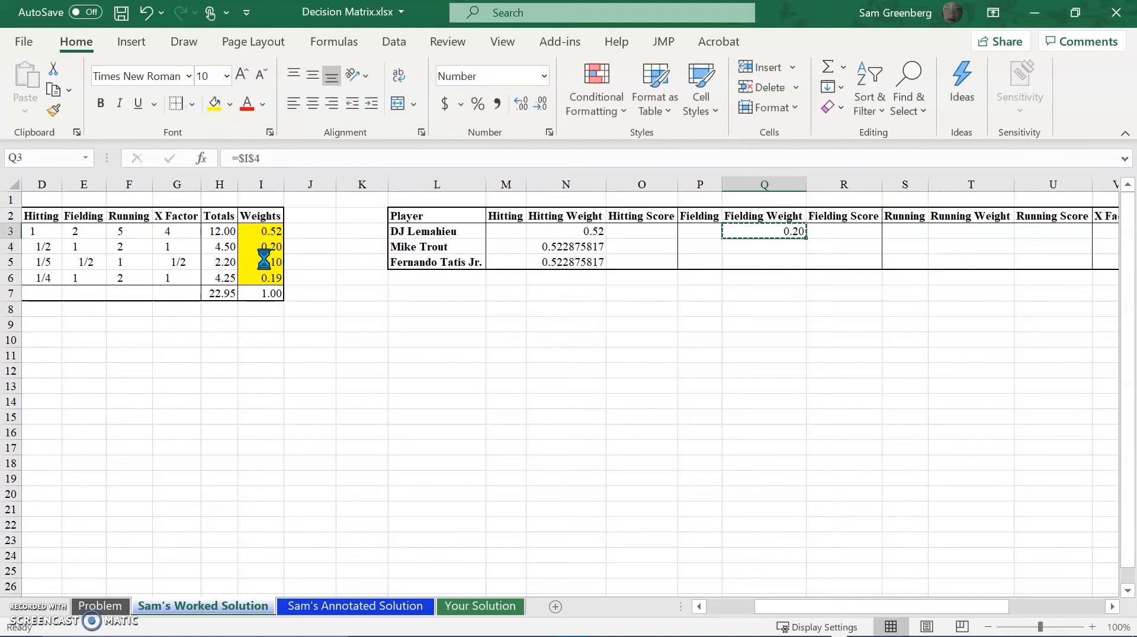
# Copy the Fielding Weight formula from Q3 to Q4:Q5, pasting formulas only.
pyautogui.hotkey('ctrl', 'c')
pyautogui.hotkey('shift', 'Down')
pyautogui.hotkey('shift', 'Down')
pyautogui.hotkey('ctrl', 'v')
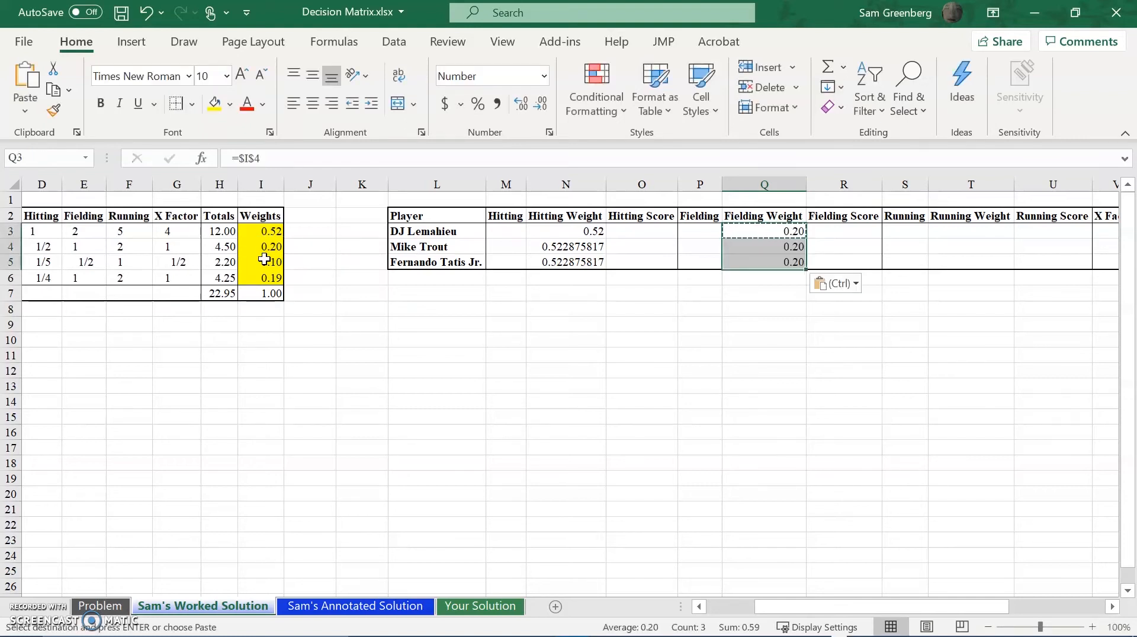
pyautogui.press('ctrl')
pyautogui.press('f')
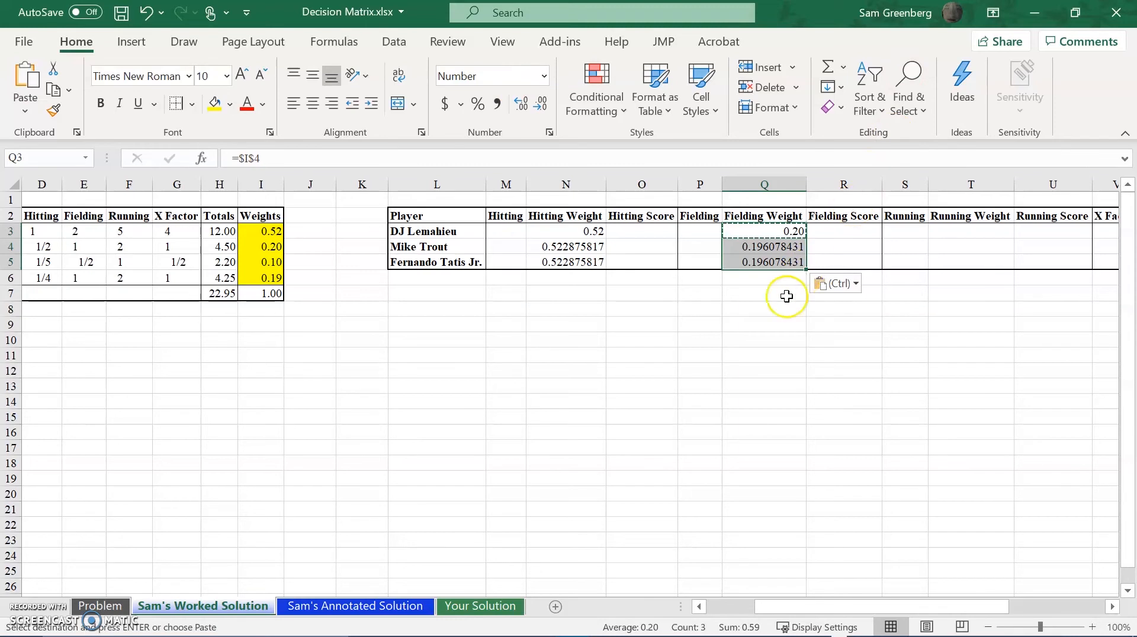
pyautogui.click(671, 479)
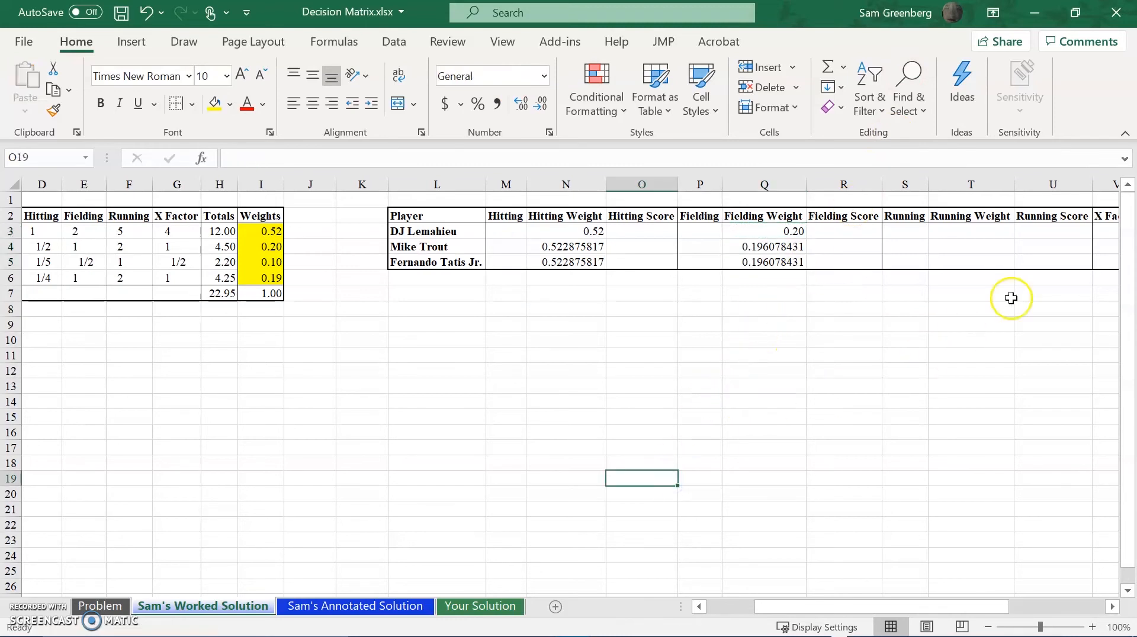
# Link DJ Lemahieu's Running Weight in T3 to the AHP table's Running weight with the absolute formula =$I$5.
pyautogui.click(1007, 232)
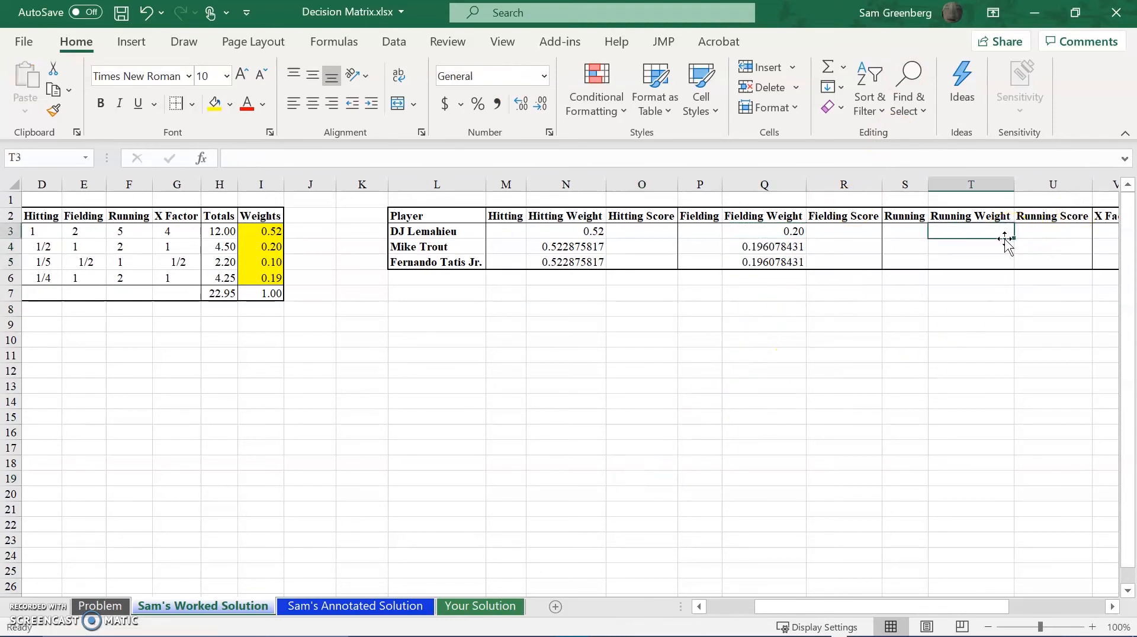
pyautogui.write('=')
pyautogui.click(246, 259)
pyautogui.press('F4')
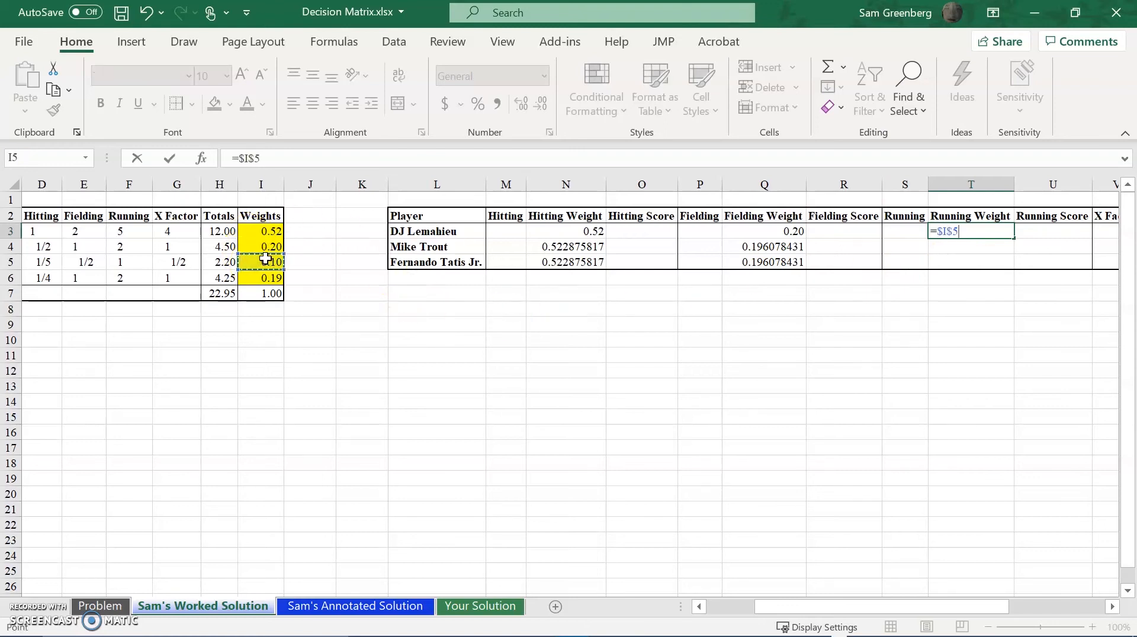
pyautogui.hotkey('ctrl', 'Return')
# Copy the Running Weight formula from T3 to T4:T5, pasting formulas only.
pyautogui.hotkey('ctrl', 'c')
pyautogui.hotkey('shift', 'Down')
pyautogui.hotkey('shift', 'Down')
pyautogui.hotkey('ctrl', 'v')
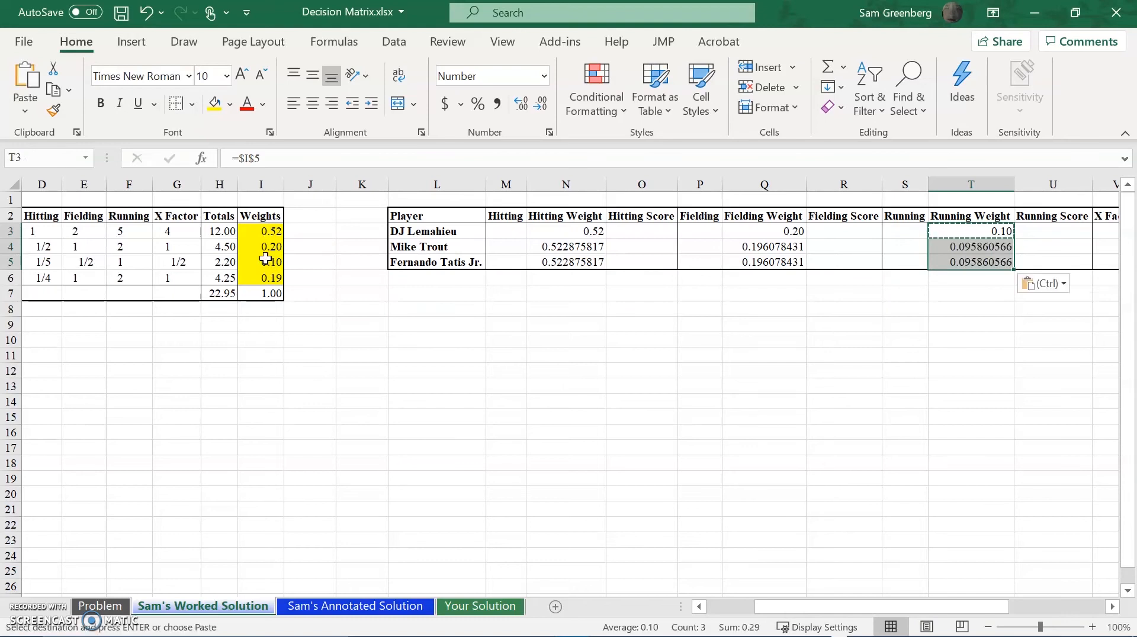
# Link DJ Lemahieu's X Factor Weight in W3 to the AHP table's X Factor weight with the absolute formula =$I$6.
pyautogui.moveTo(924, 607); pyautogui.dragTo(986, 594)
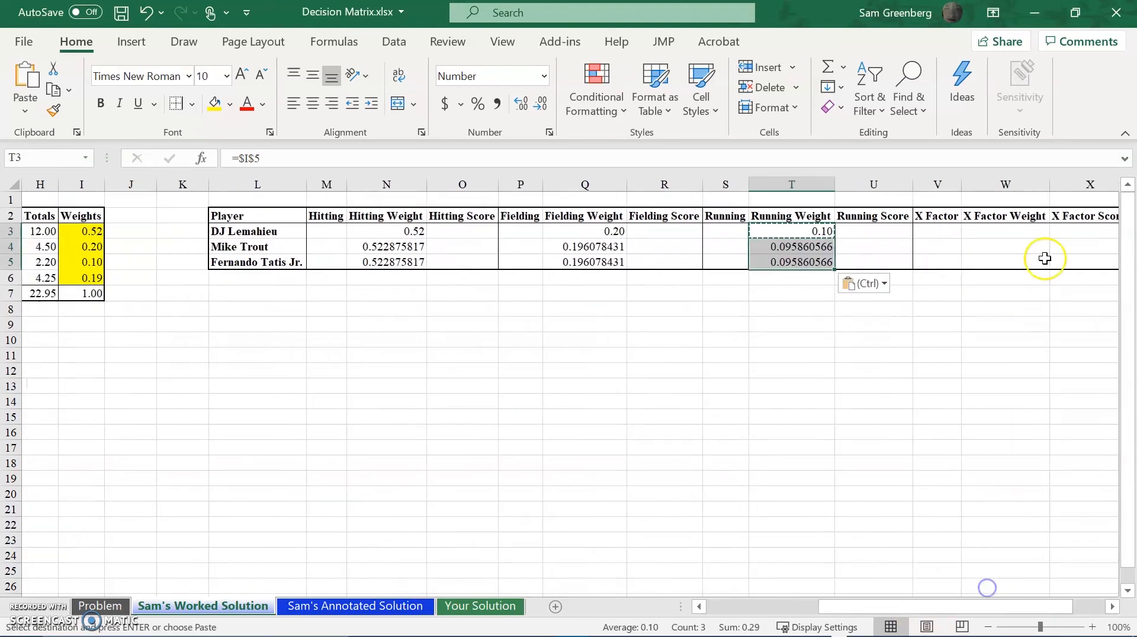
pyautogui.click(1021, 233)
pyautogui.write('=')
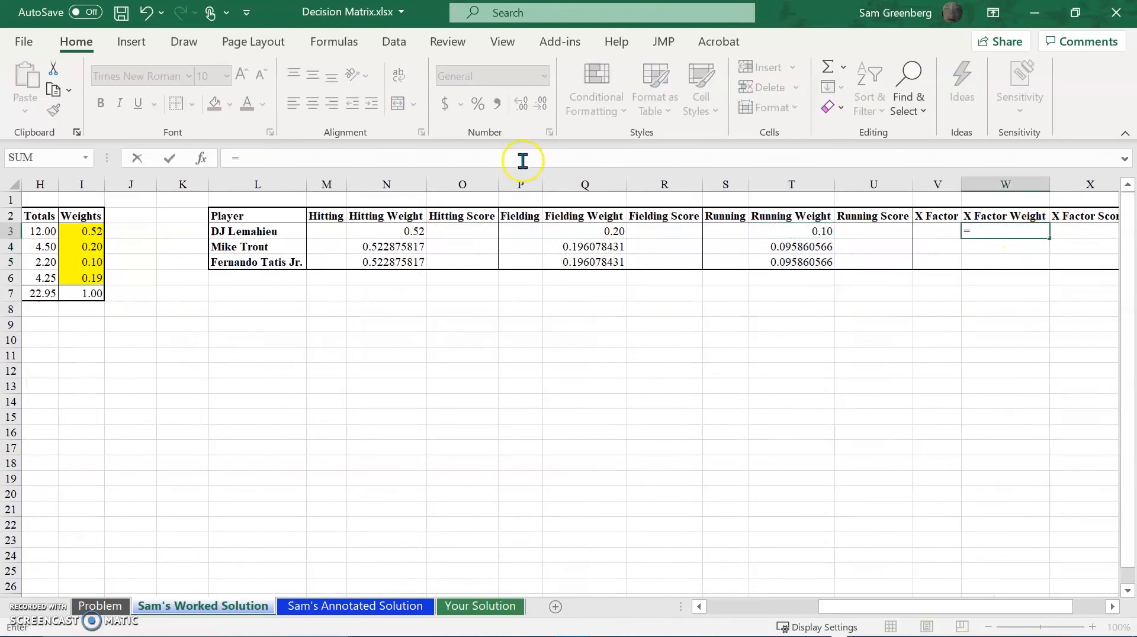
pyautogui.click(94, 276)
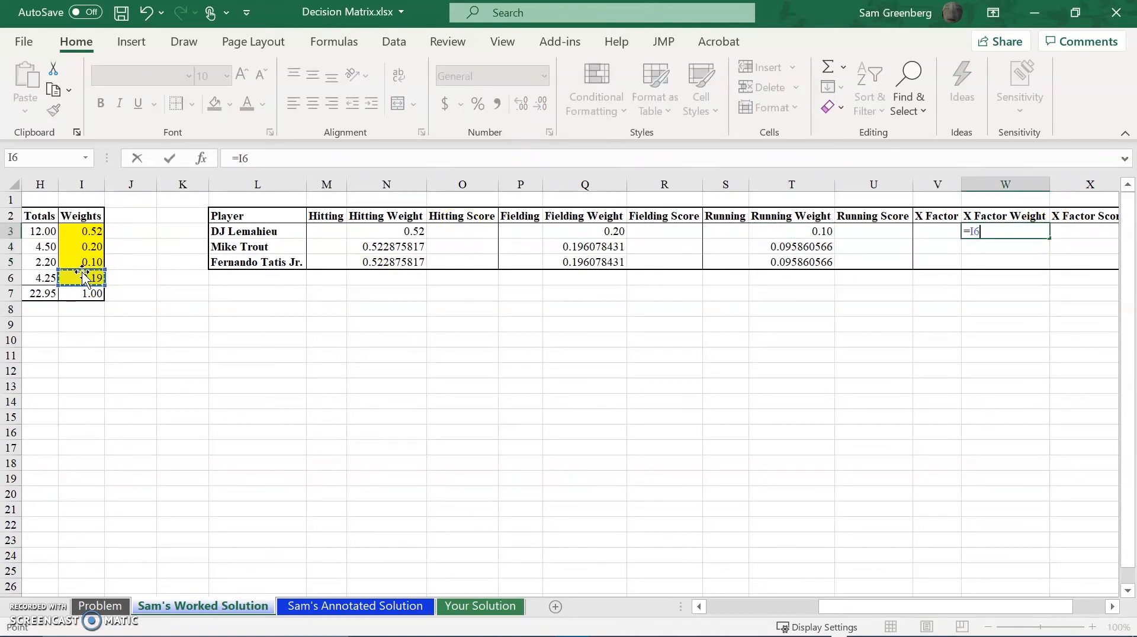
pyautogui.press('F4')
pyautogui.press('Return')
pyautogui.press('Up')
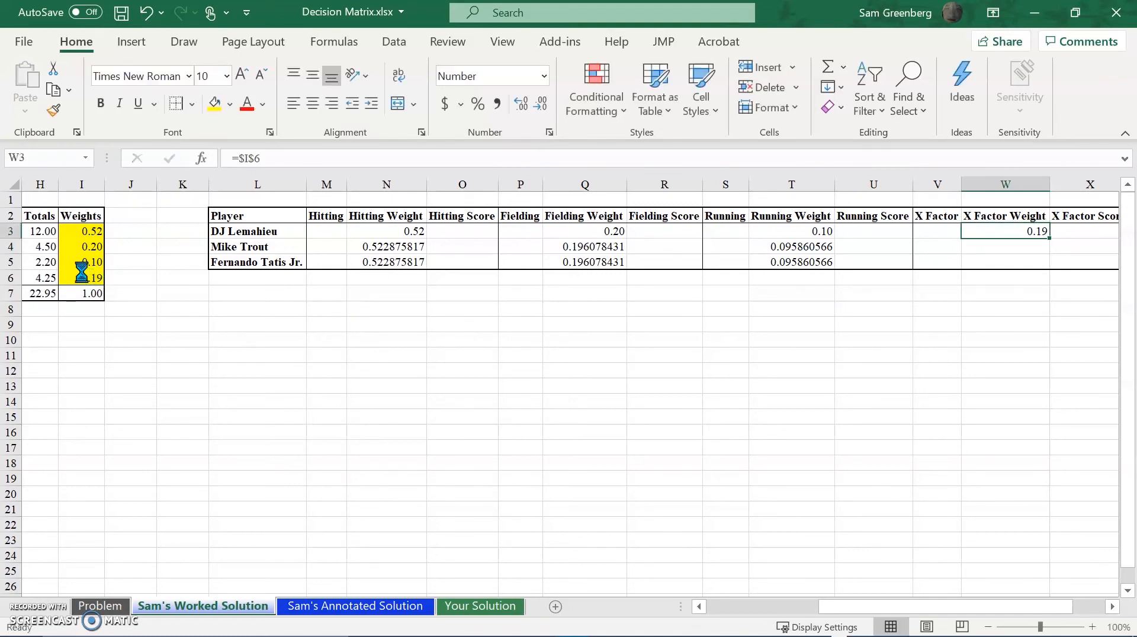
# Copy the X Factor Weight formula from W3 to W4:W5, pasting formulas only.
pyautogui.hotkey('ctrl', 'c')
pyautogui.hotkey('shift', 'Down')
pyautogui.hotkey('shift', 'Down')
pyautogui.hotkey('ctrl', 'v')
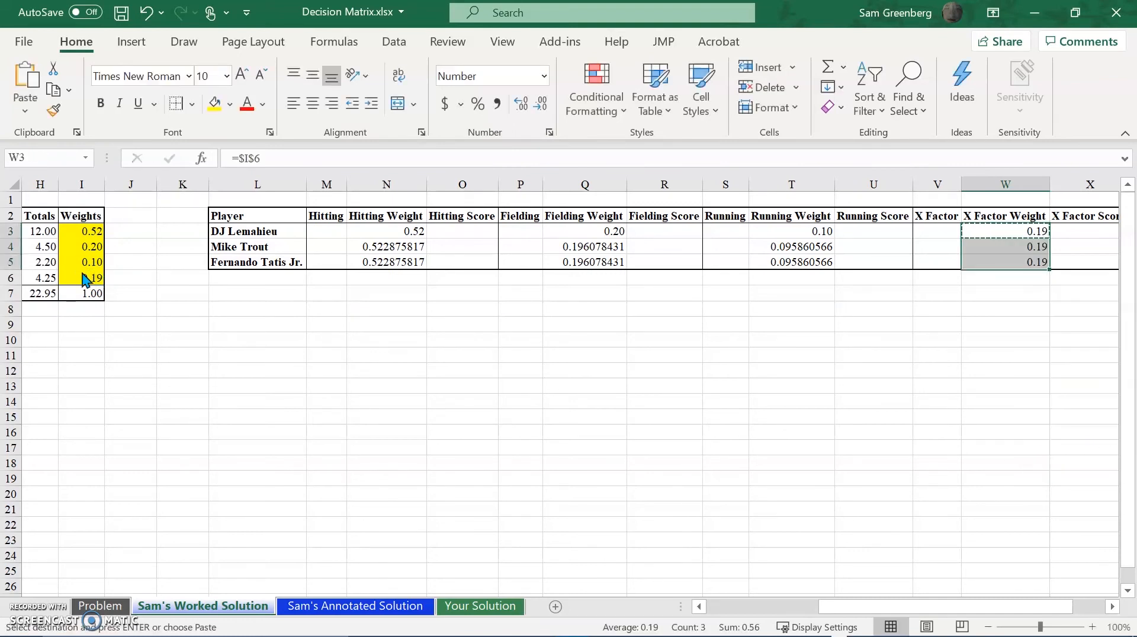
pyautogui.click(181, 324)
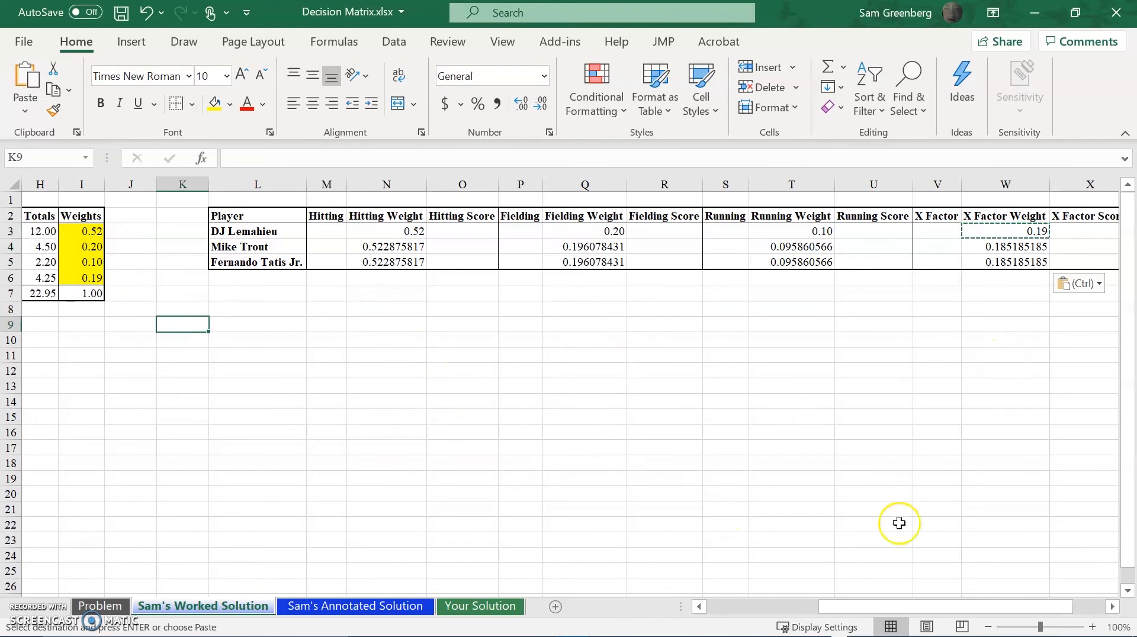
# Enter 10 as Mike Trout's Hitting rating in M4 and return to DJ Lemahieu's Hitting cell M3.
pyautogui.moveTo(872, 608); pyautogui.dragTo(805, 603)
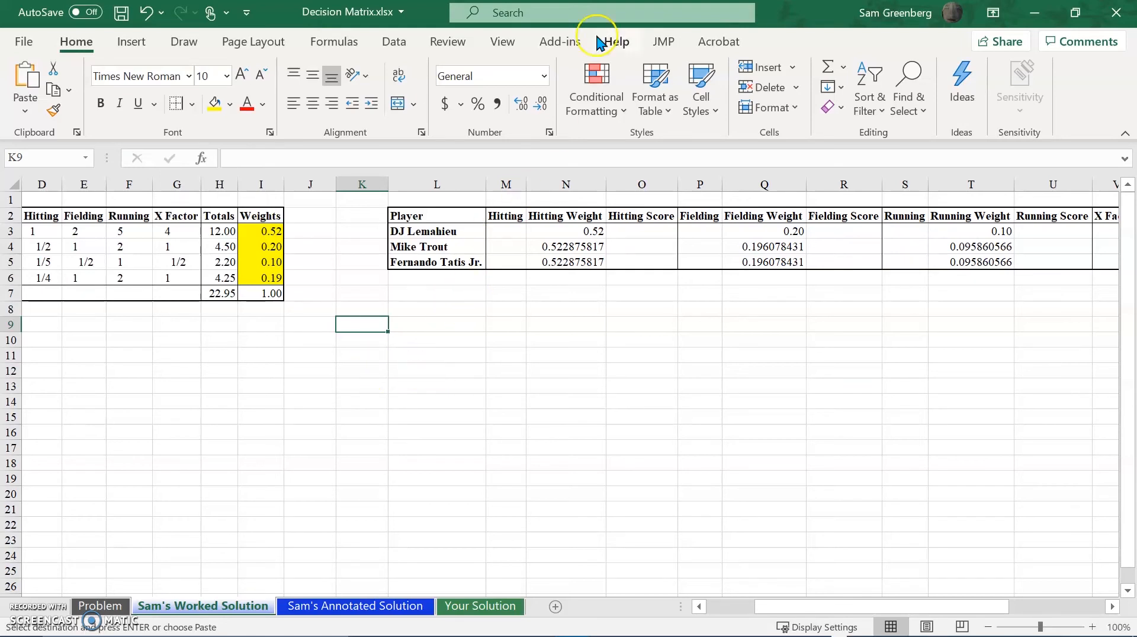
pyautogui.click(507, 232)
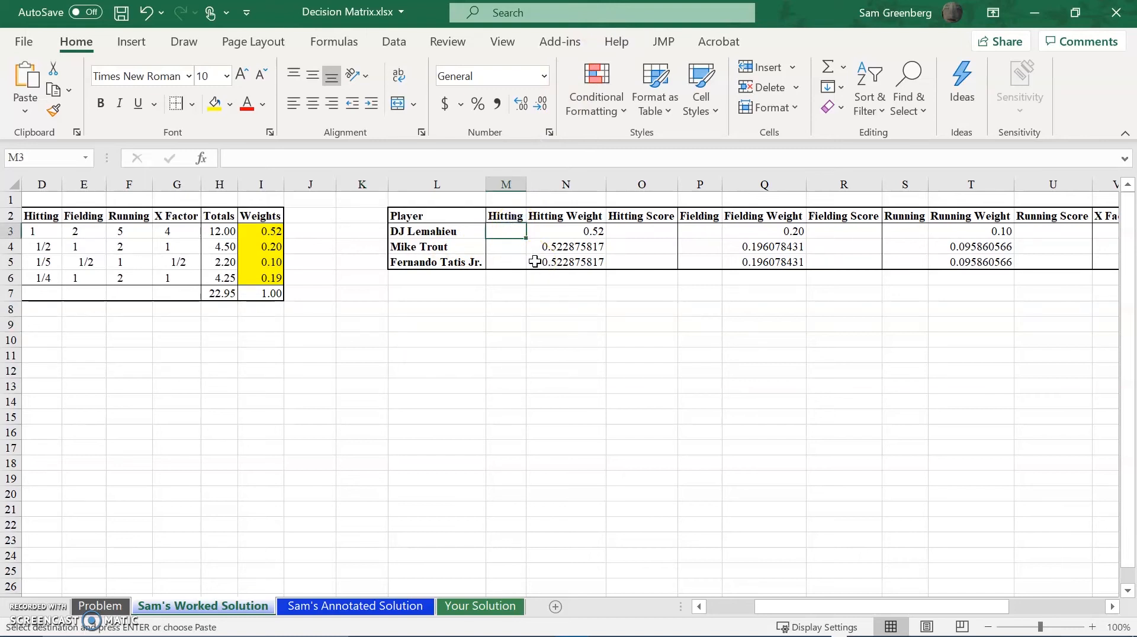
pyautogui.click(501, 247)
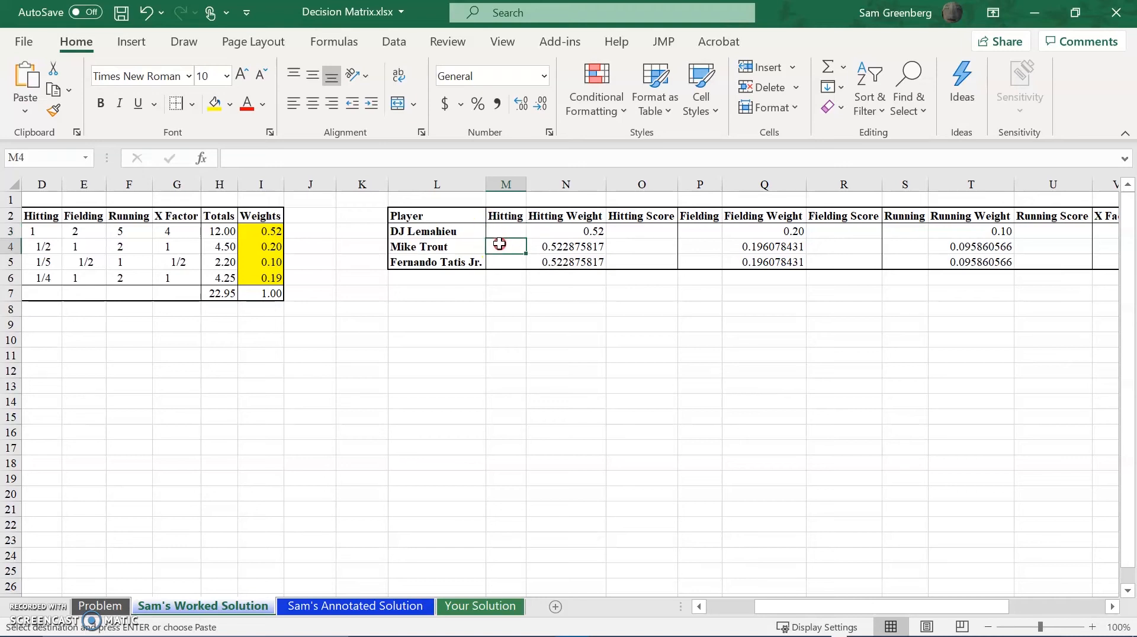
pyautogui.write('10')
pyautogui.press('Return')
pyautogui.press('Up')
pyautogui.press('Up')
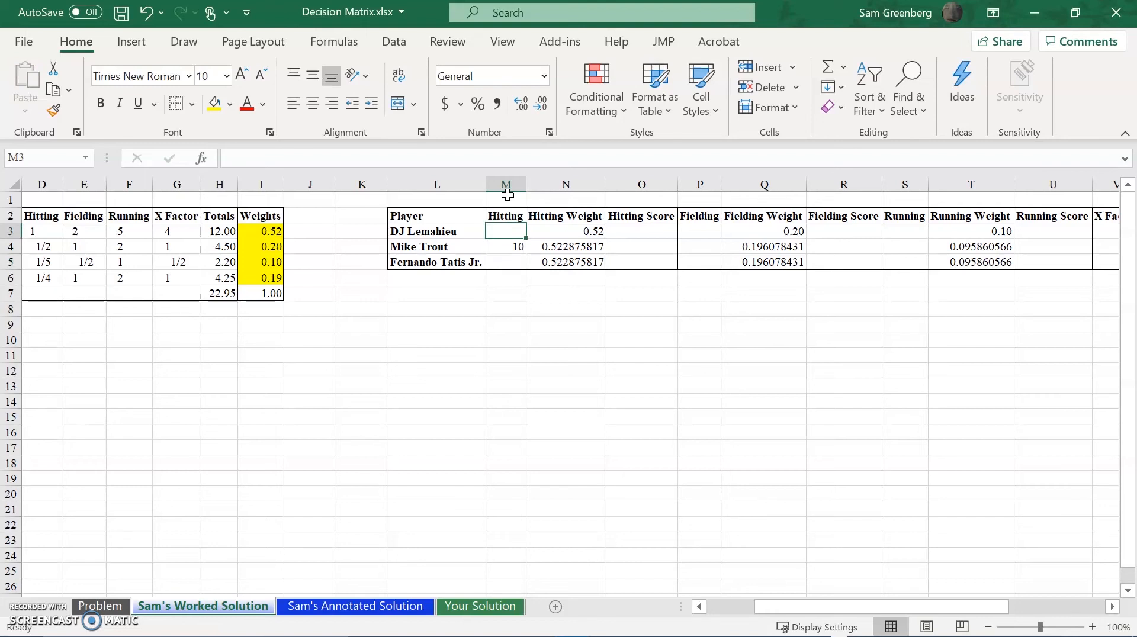
# Enter Hitting ratings of 8 for DJ Lemahieu in M3 and 8 for Fernando Tatis Jr. in M5.
pyautogui.write('8')
pyautogui.press('Return')
pyautogui.press('Down')
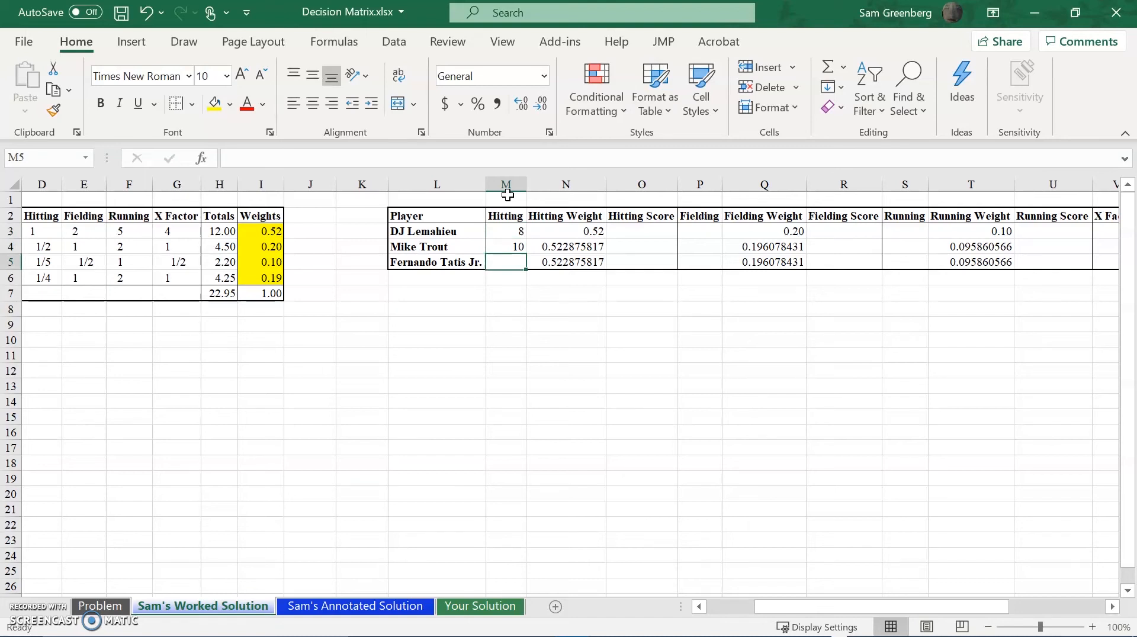
pyautogui.write('8')
pyautogui.press('Return')
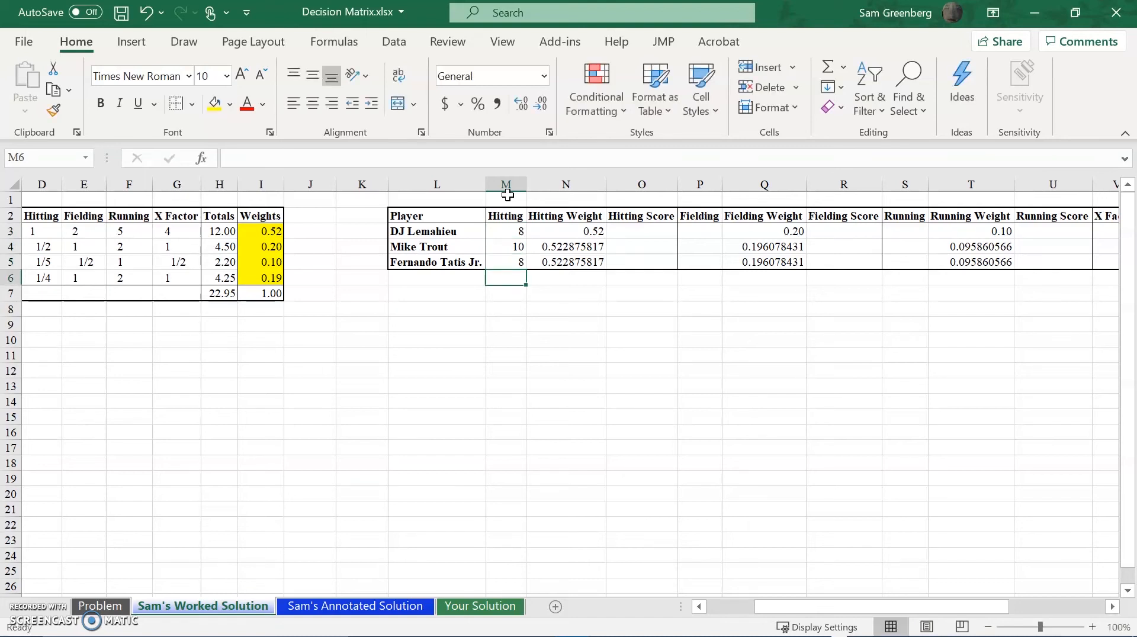
# Enter the Fielding ratings in P3:P5: 10 for DJ Lemahieu, 8 for Mike Trout and 6 for Fernando Tatis Jr.
pyautogui.press('Right')
pyautogui.press('Up')
pyautogui.press('Up')
pyautogui.press('Right')
pyautogui.press('Left')
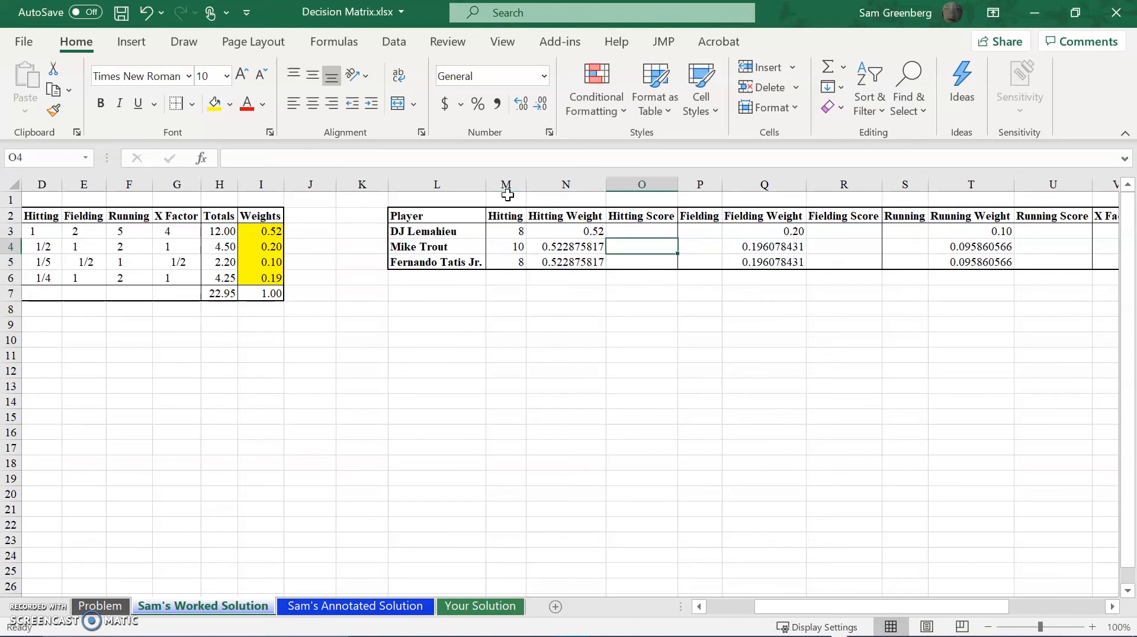
pyautogui.press('Up')
pyautogui.press('Right')
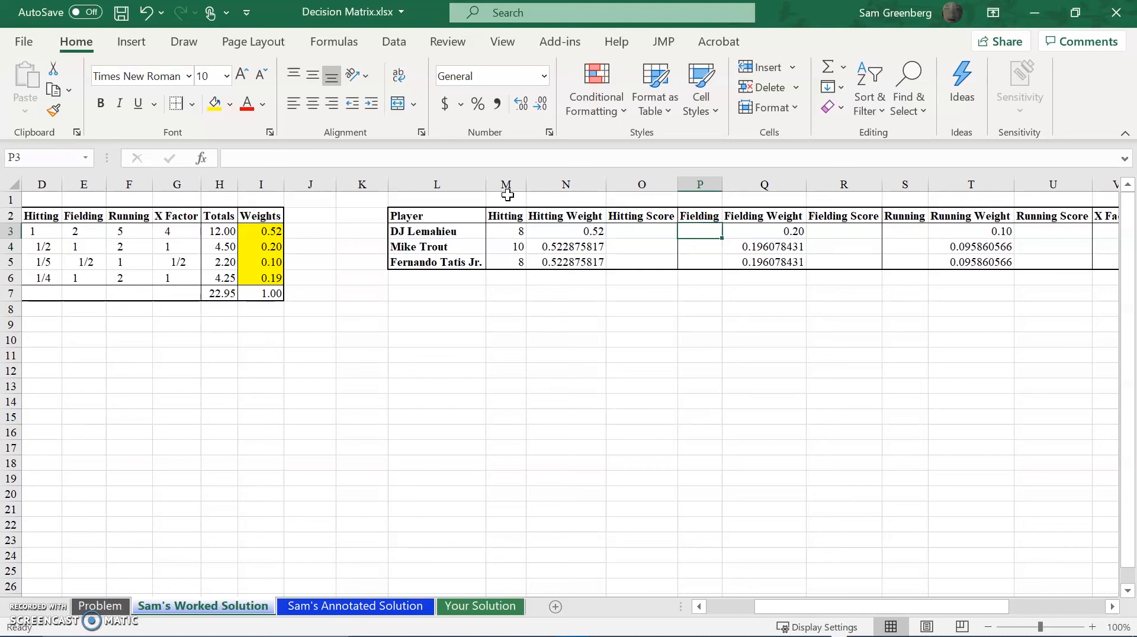
pyautogui.write('1')
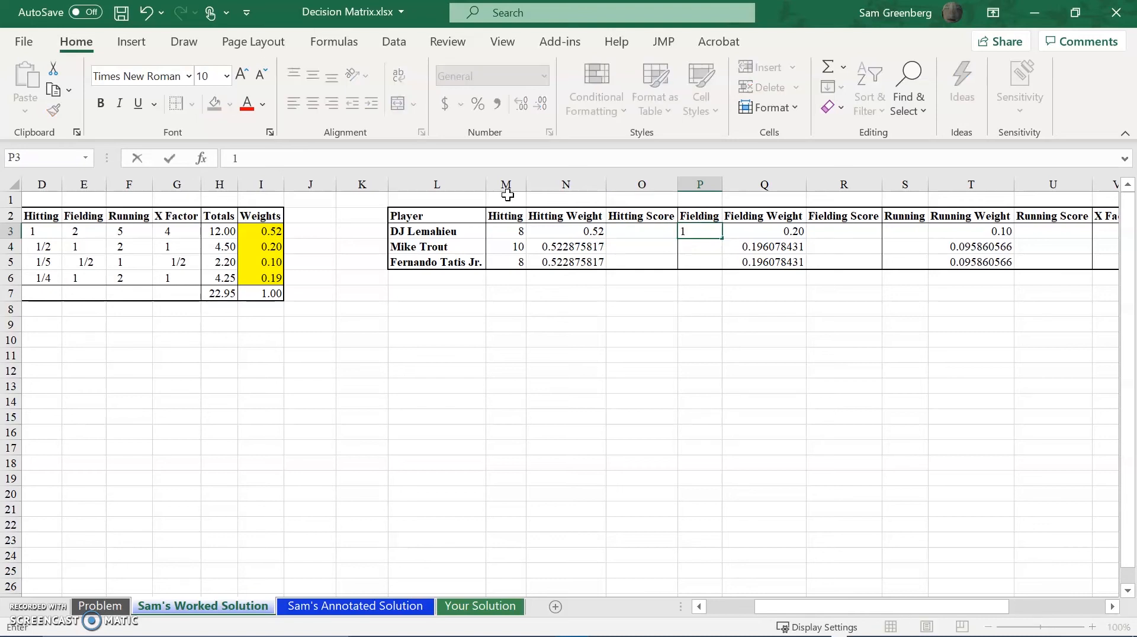
pyautogui.write('0')
pyautogui.press('Return')
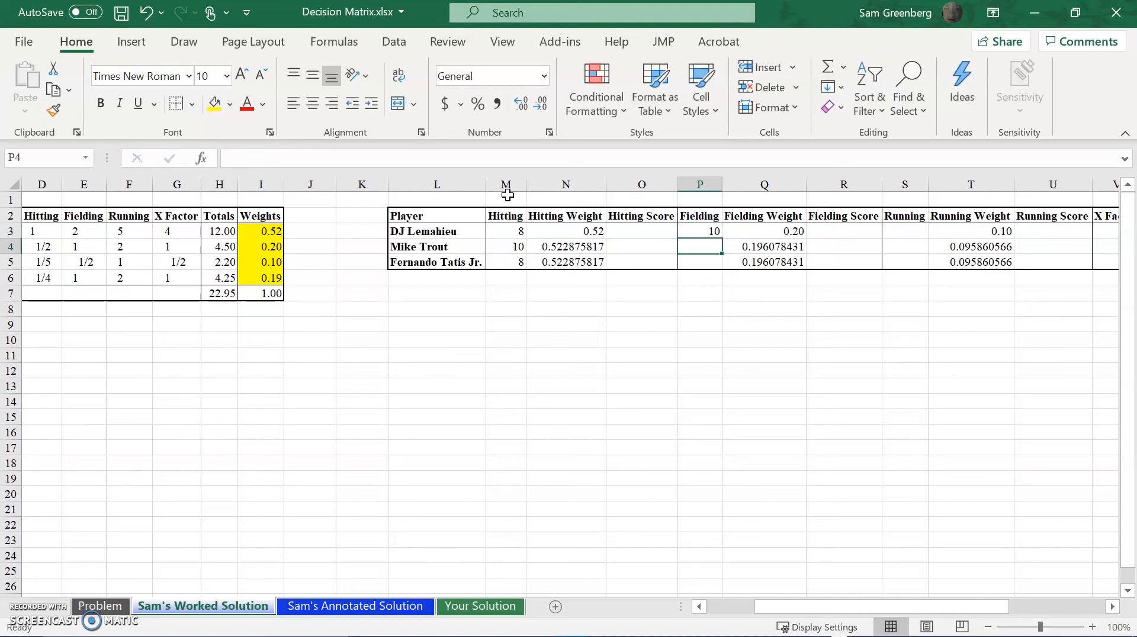
pyautogui.write('8')
pyautogui.press('Return')
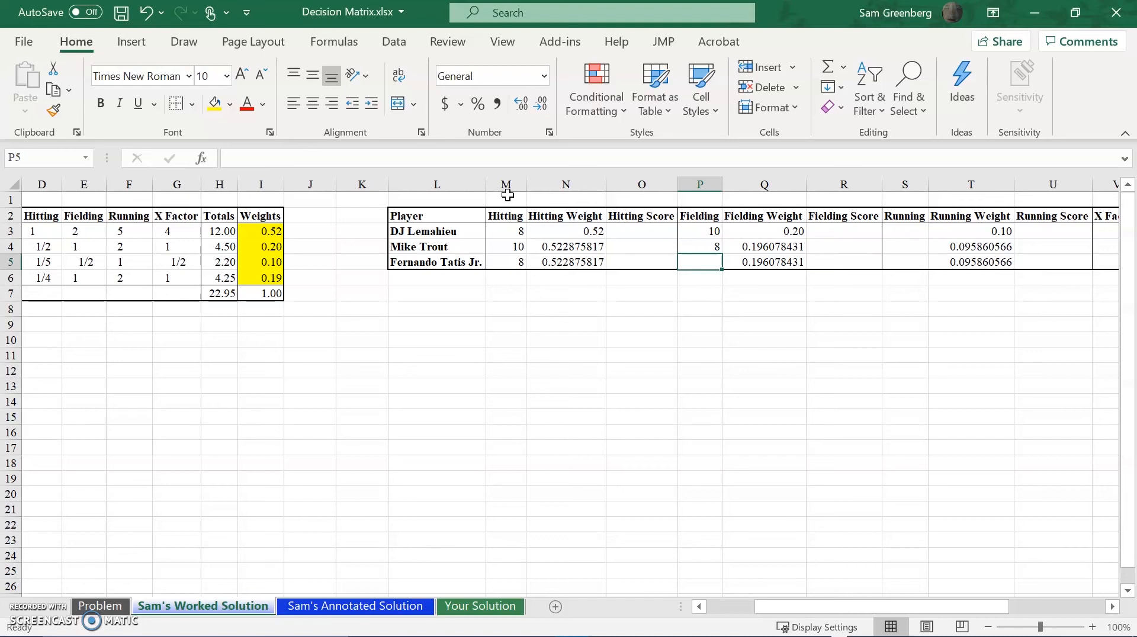
pyautogui.write('6')
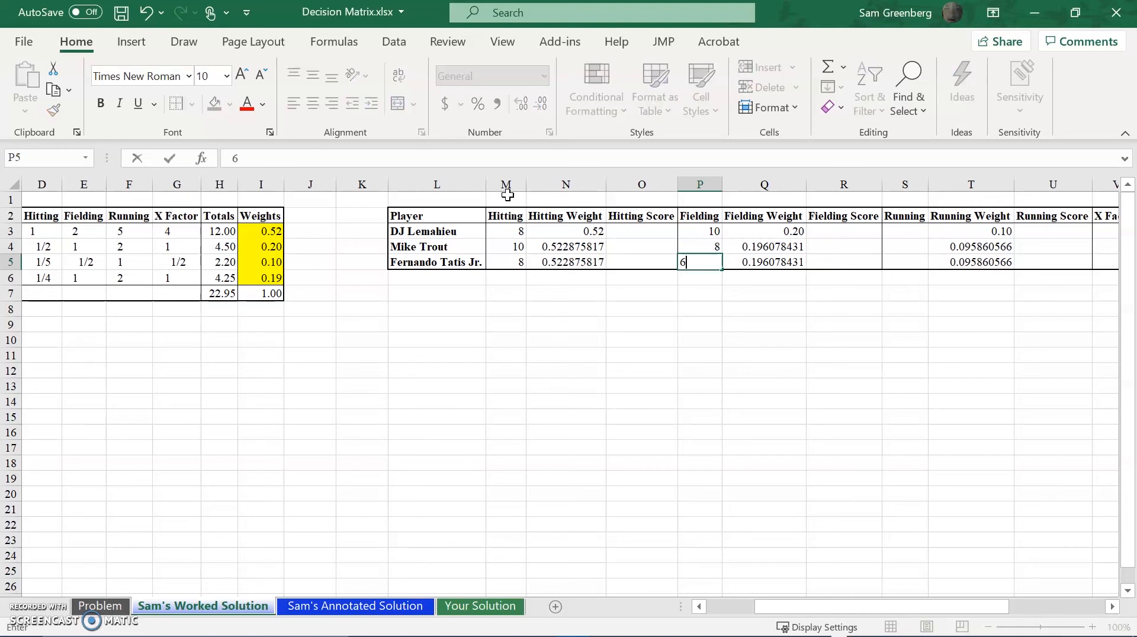
pyautogui.press('Return')
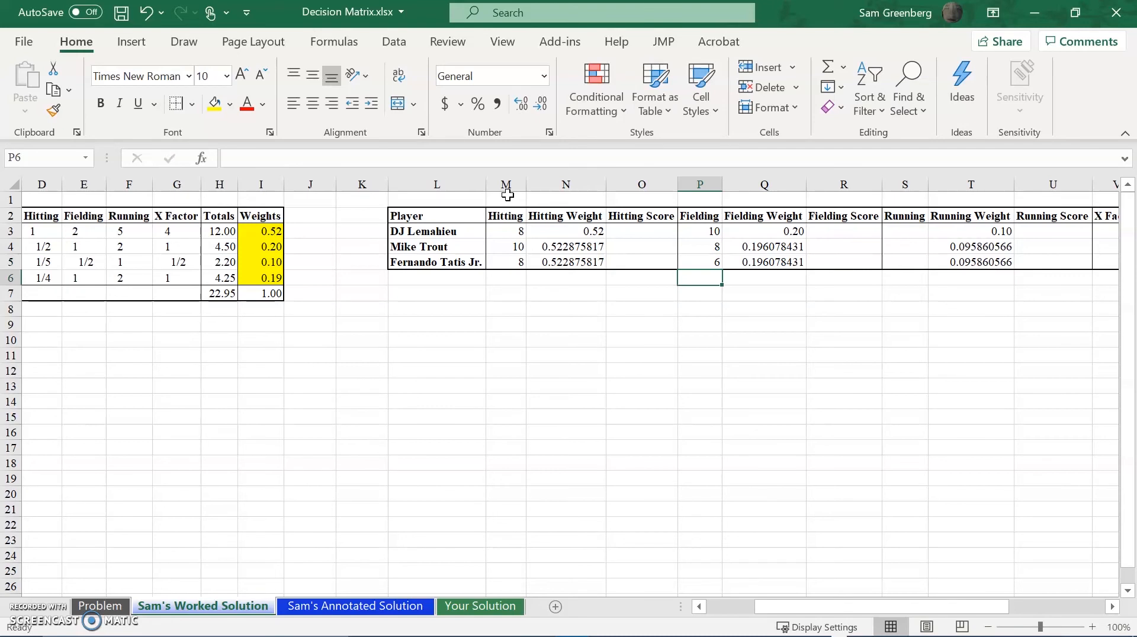
# Enter the Running ratings in S3:S5: 5 for DJ Lemahieu, 8 for Mike Trout and 10 for Fernando Tatis Jr.
pyautogui.press('Right')
pyautogui.press('Right')
pyautogui.press('Right')
pyautogui.press('Up')
pyautogui.press('Up')
pyautogui.press('Up')
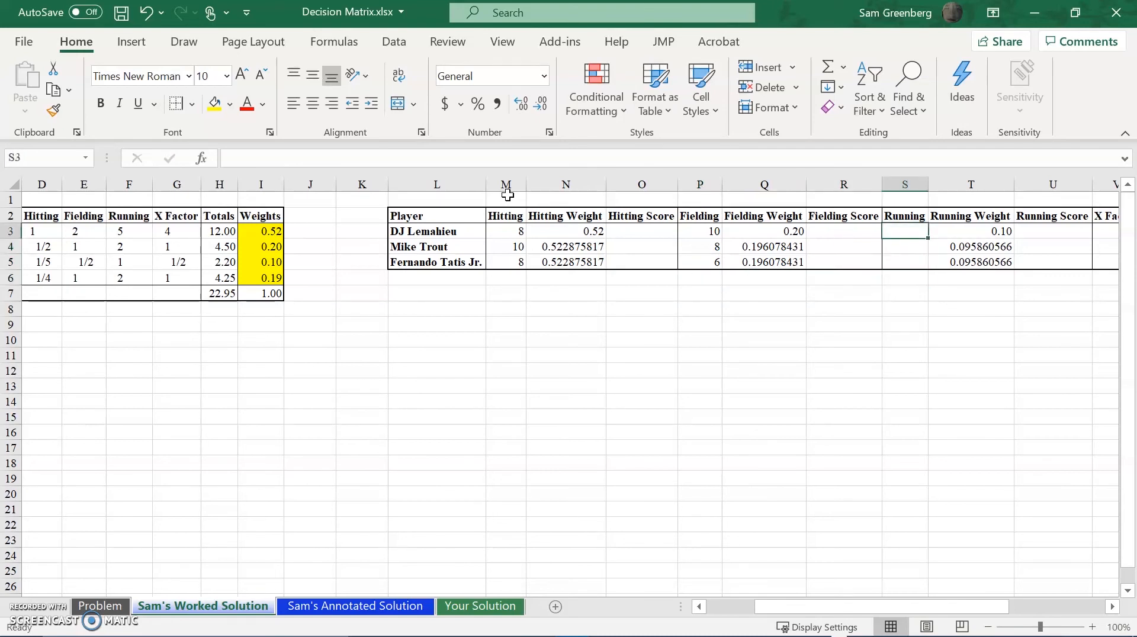
pyautogui.write('5')
pyautogui.press('Return')
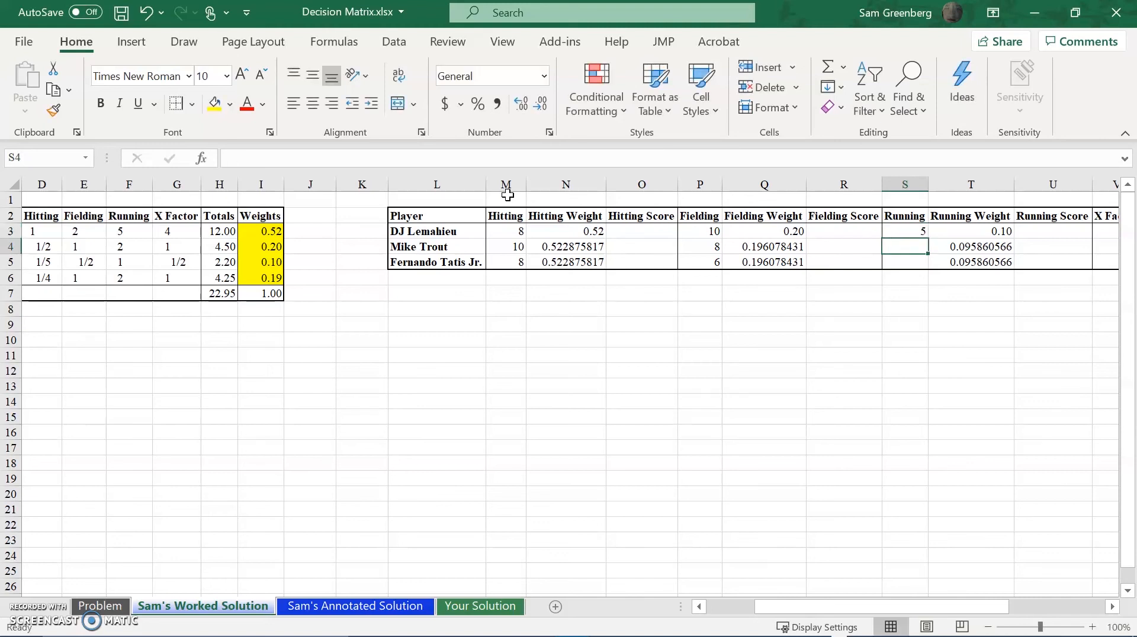
pyautogui.write('8')
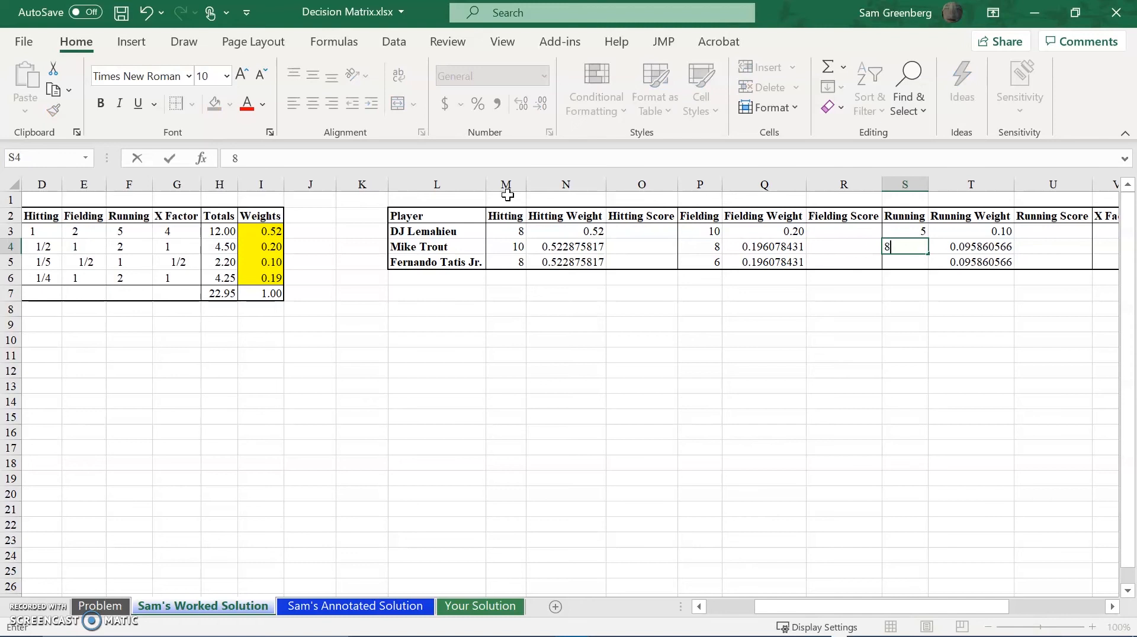
pyautogui.press('Return')
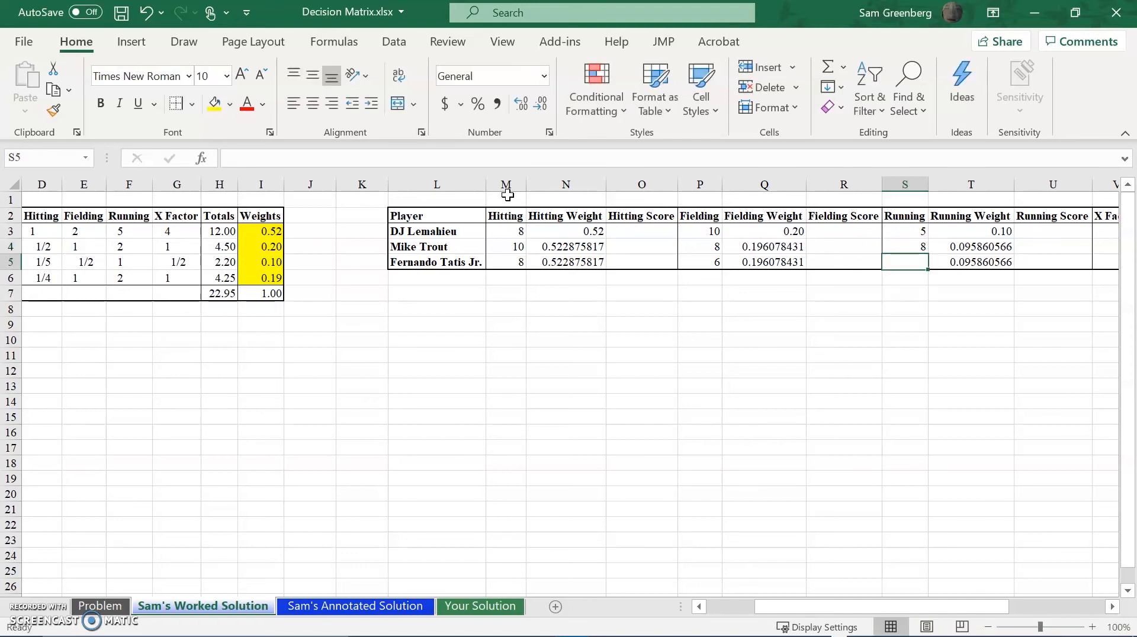
pyautogui.write('10')
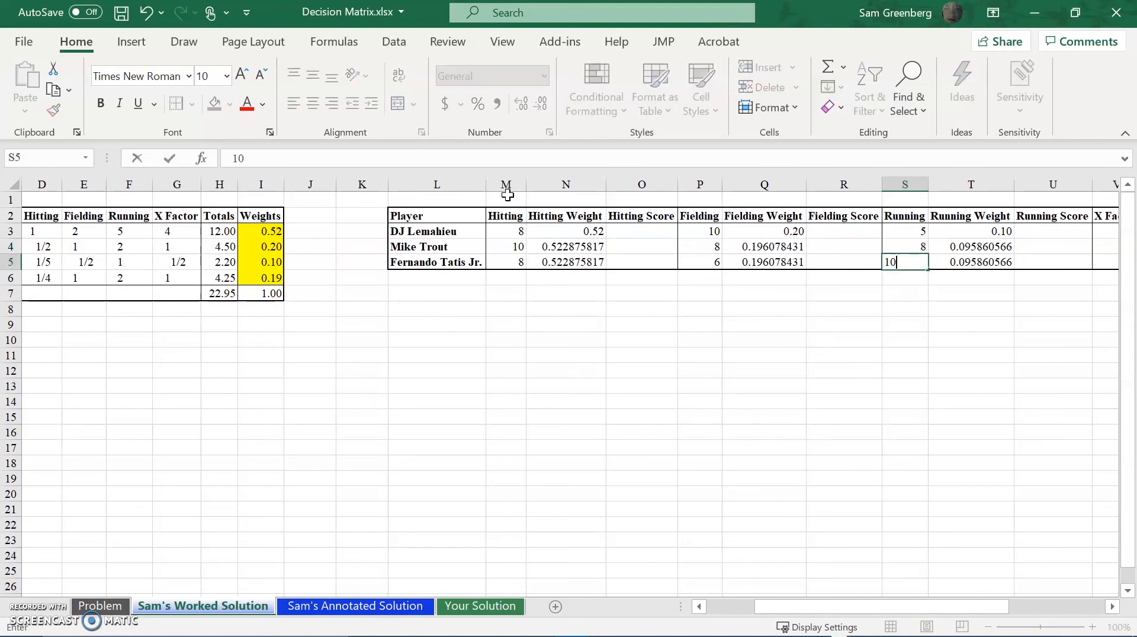
pyautogui.press('Tab')
pyautogui.press('Tab')
pyautogui.press('Tab')
pyautogui.press('Tab')
pyautogui.press('Tab')
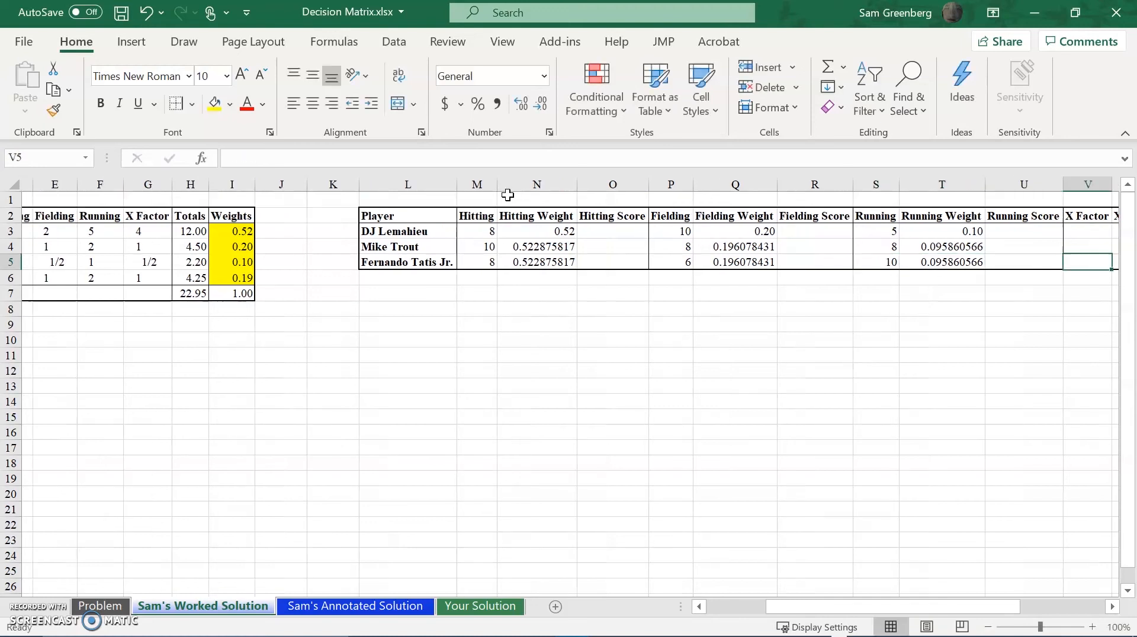
# Enter the X Factor ratings in V3:V5: 10 for DJ Lemahieu, 8 for Mike Trout and 7 for Fernando Tatis Jr.
pyautogui.press('Left')
pyautogui.press('Left')
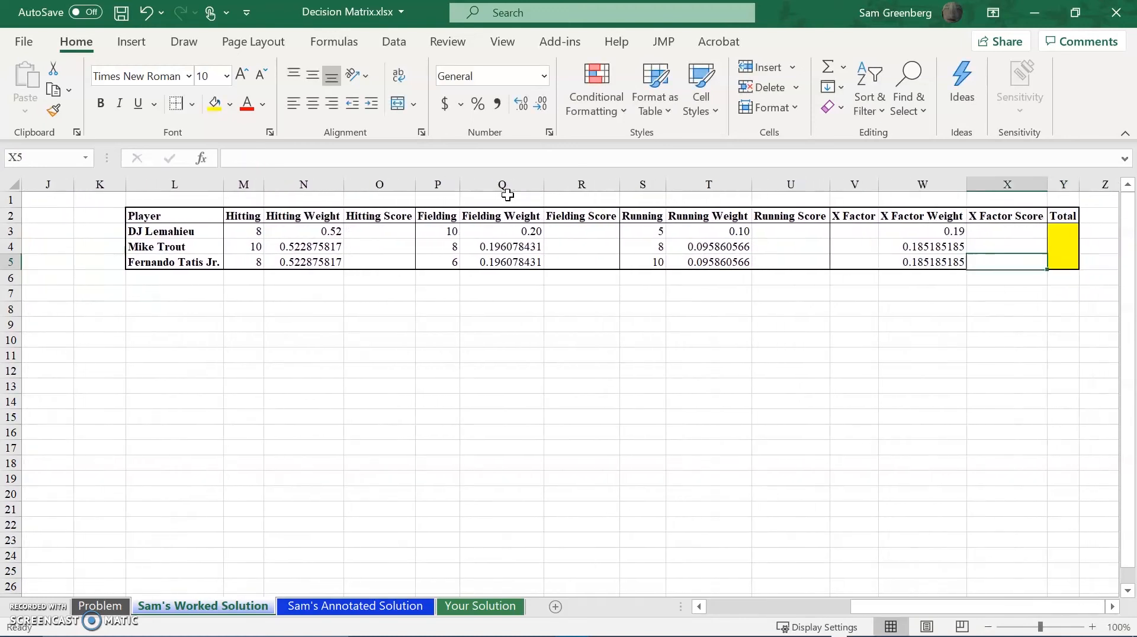
pyautogui.press('Up')
pyautogui.press('Up')
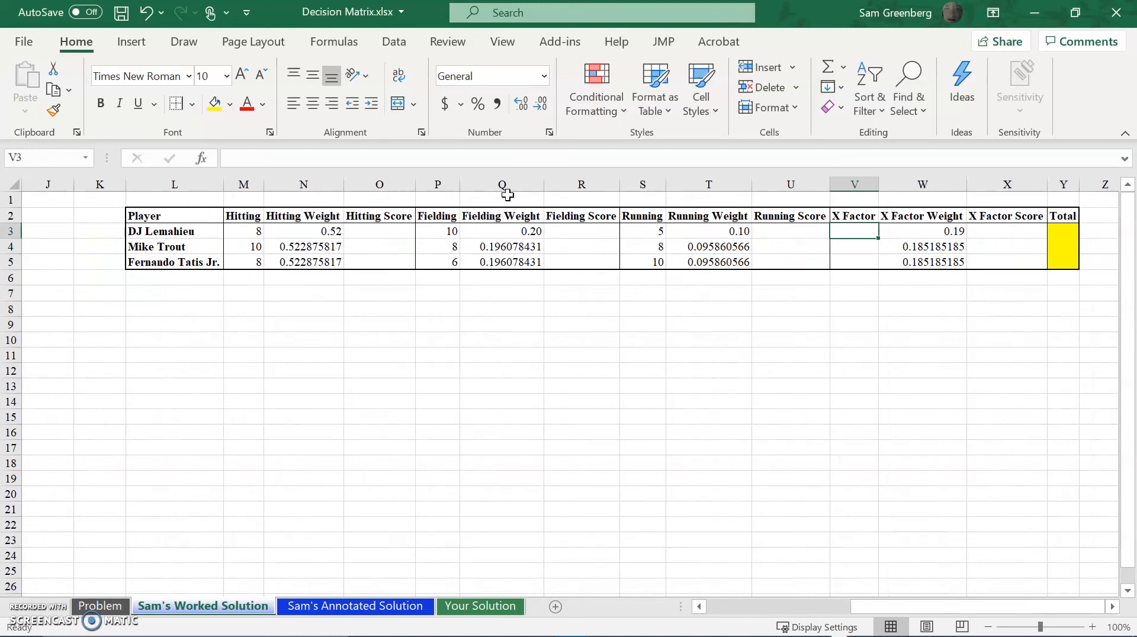
pyautogui.write('10')
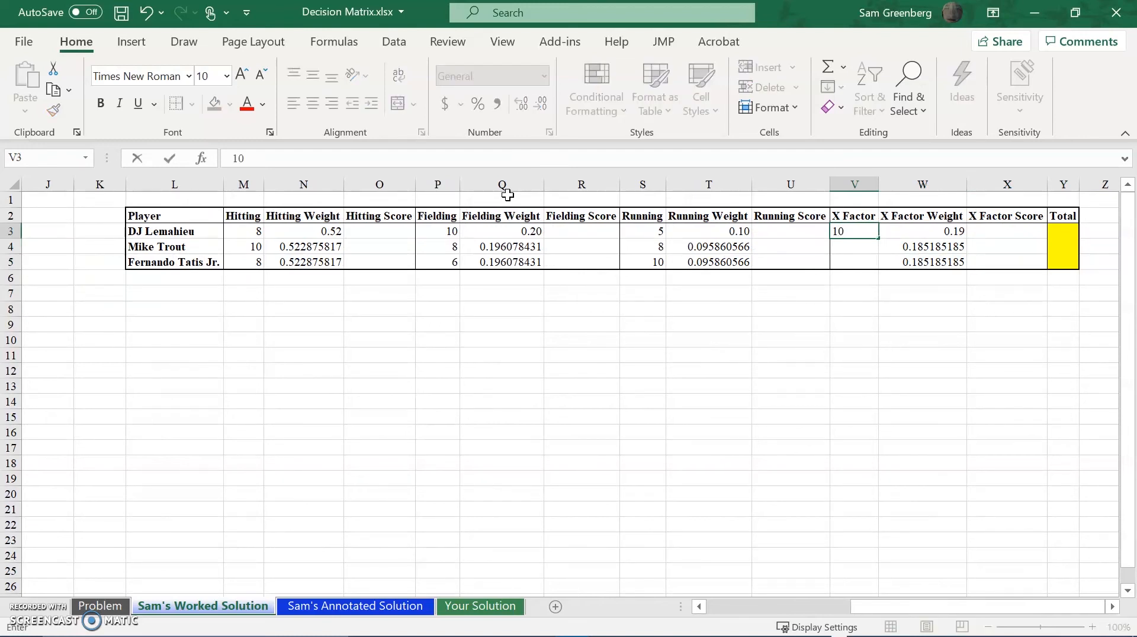
pyautogui.press('Return')
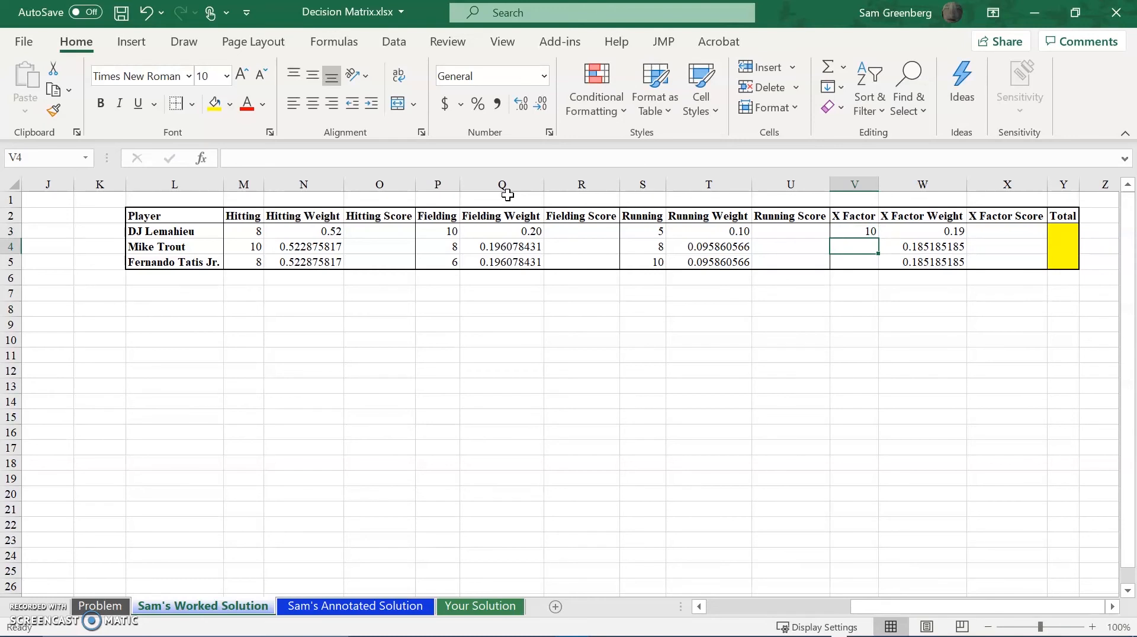
pyautogui.write('8')
pyautogui.press('Return')
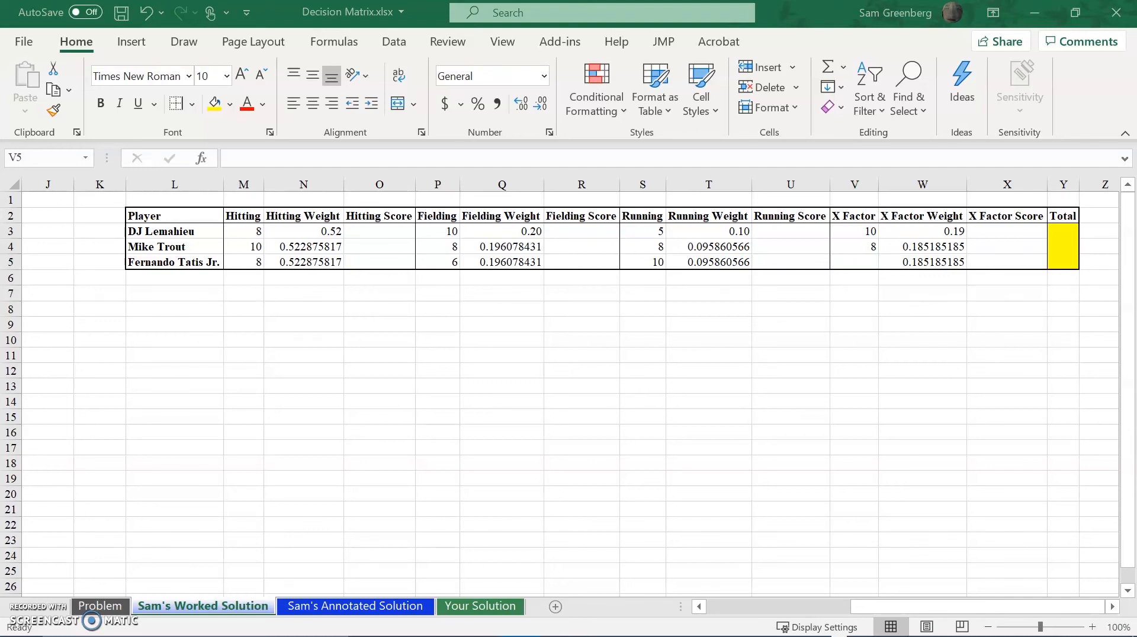
pyautogui.click(866, 262)
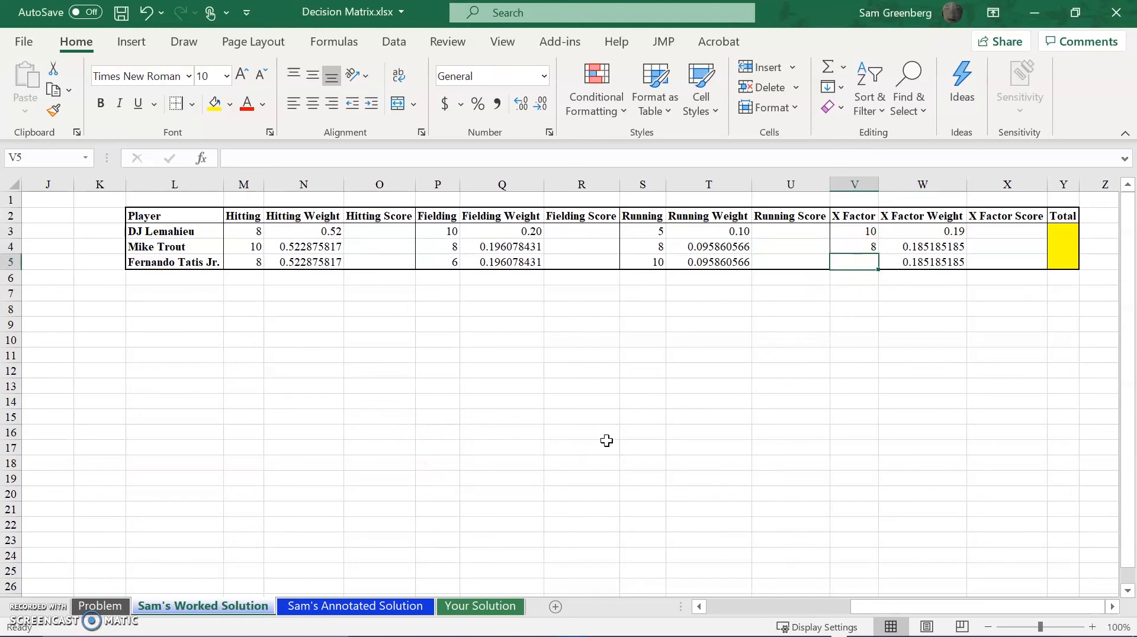
pyautogui.write('7')
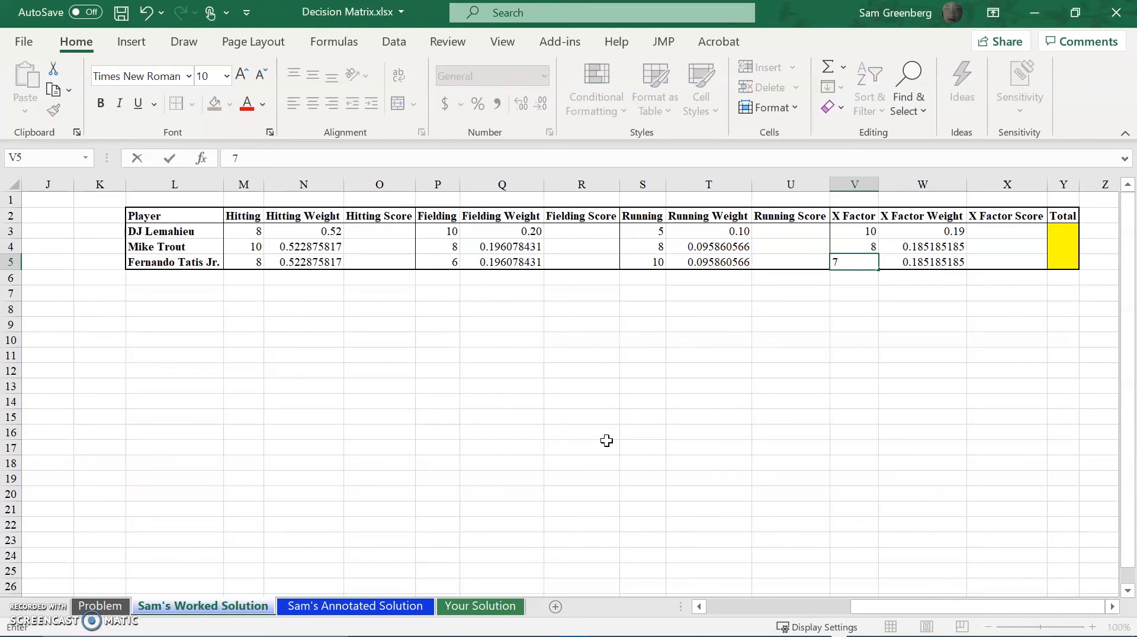
pyautogui.press('Return')
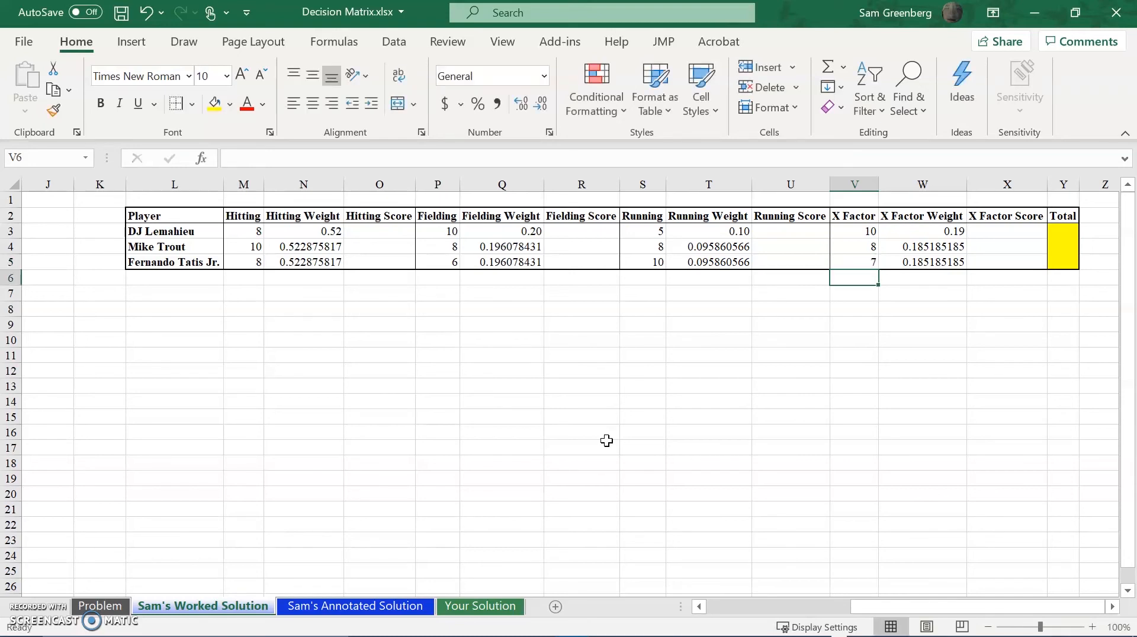
# Calculate DJ Lemahieu's Hitting Score in O3 as rating times weight with the formula =M3*N3.
pyautogui.click(393, 229)
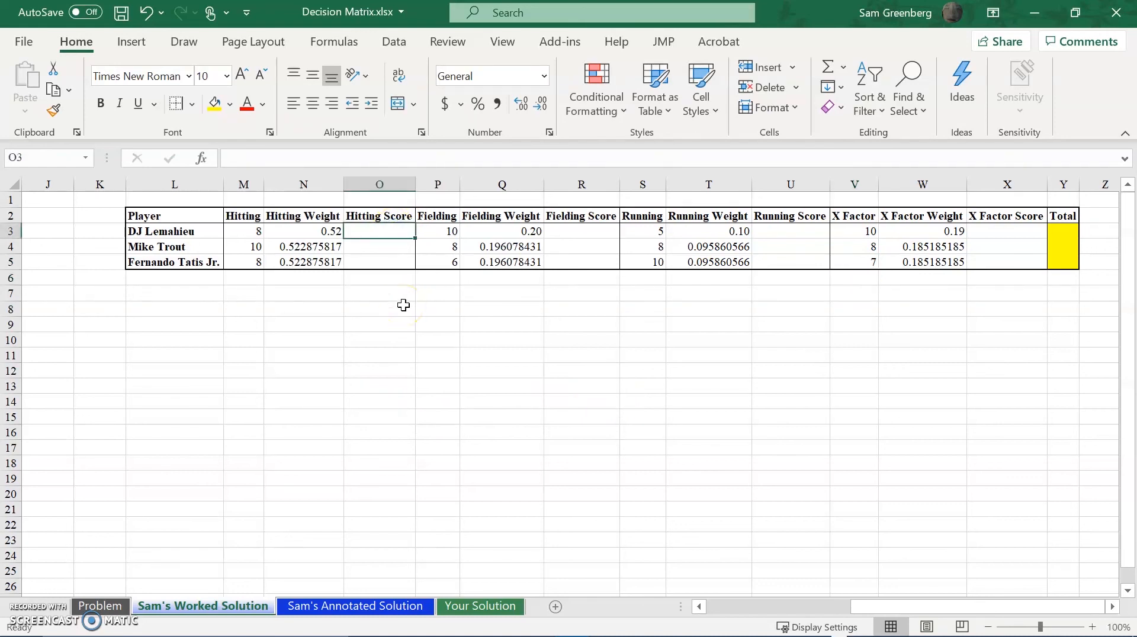
pyautogui.write('=')
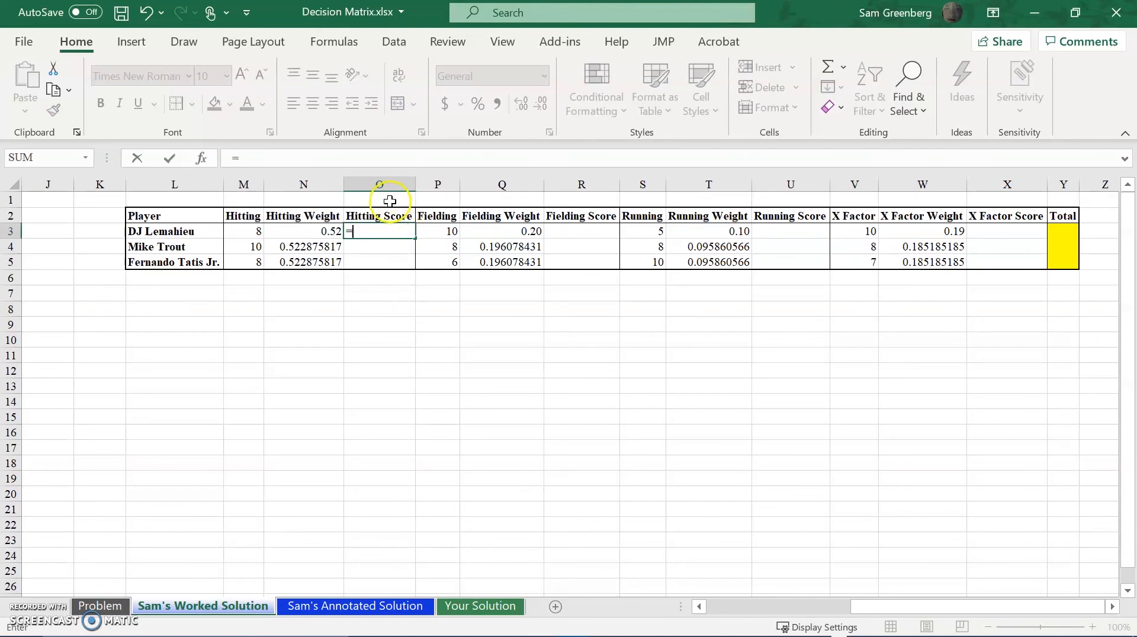
pyautogui.click(252, 231)
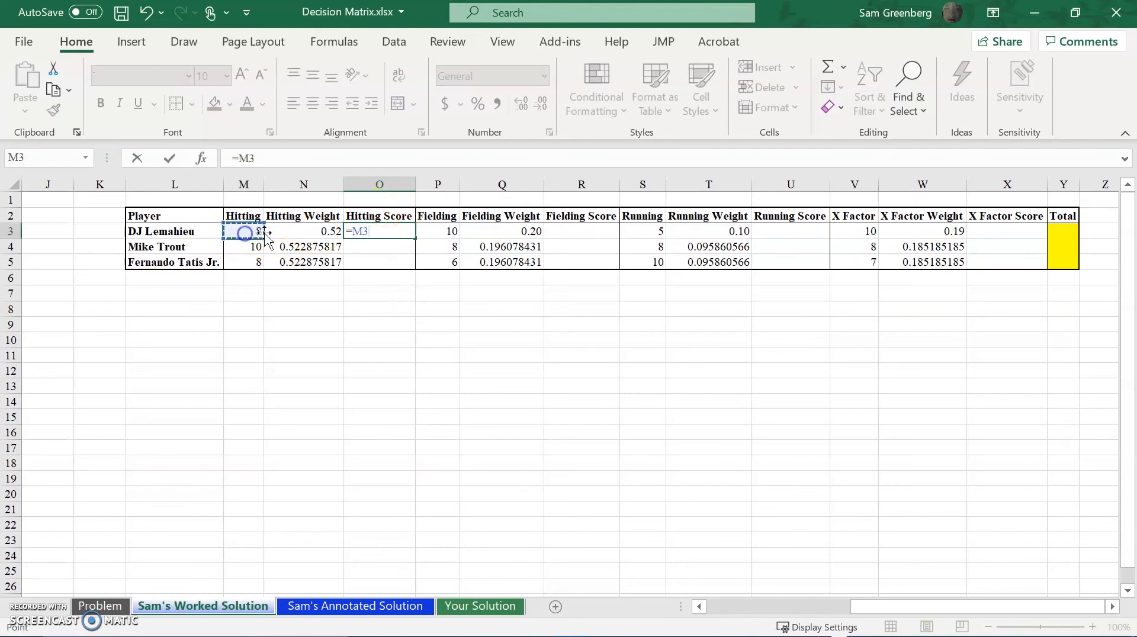
pyautogui.click(278, 231)
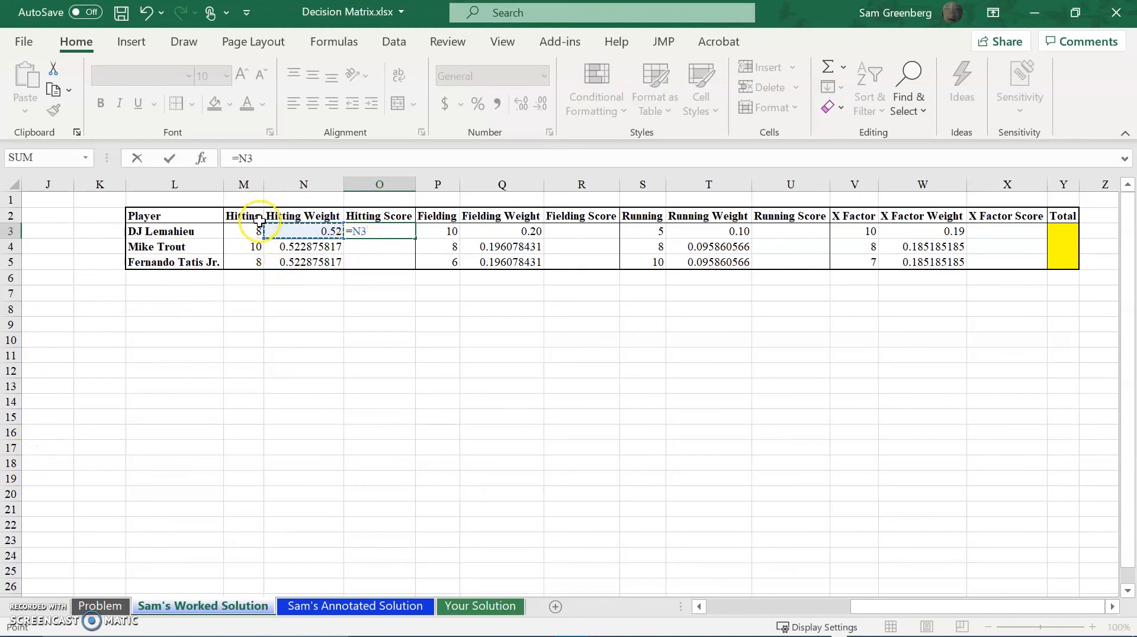
pyautogui.click(248, 230)
pyautogui.write('*')
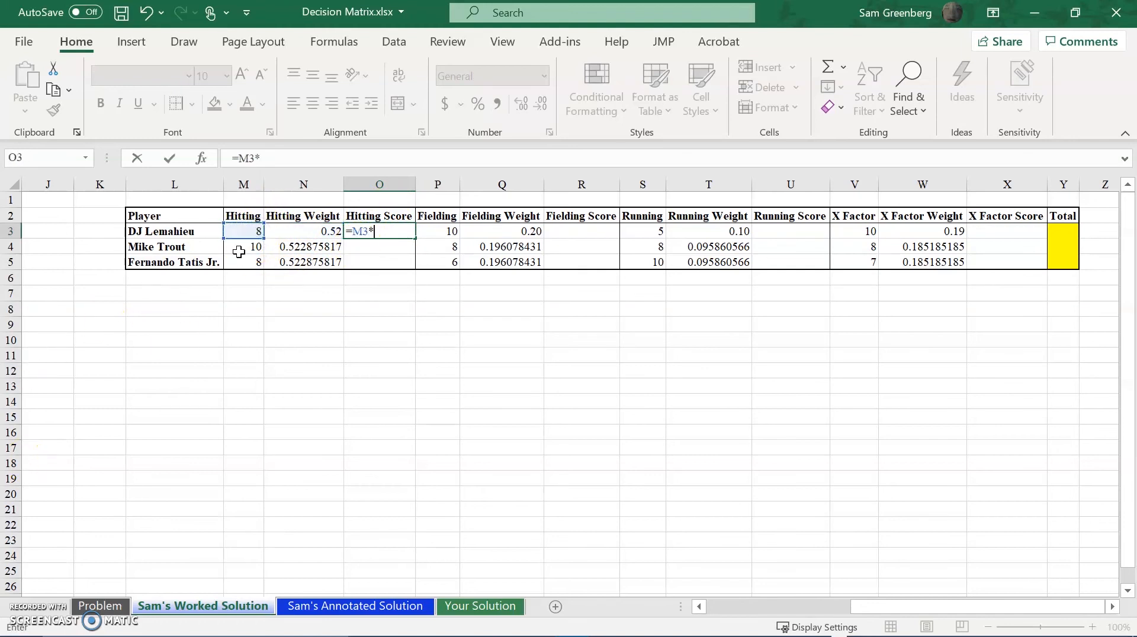
pyautogui.click(322, 231)
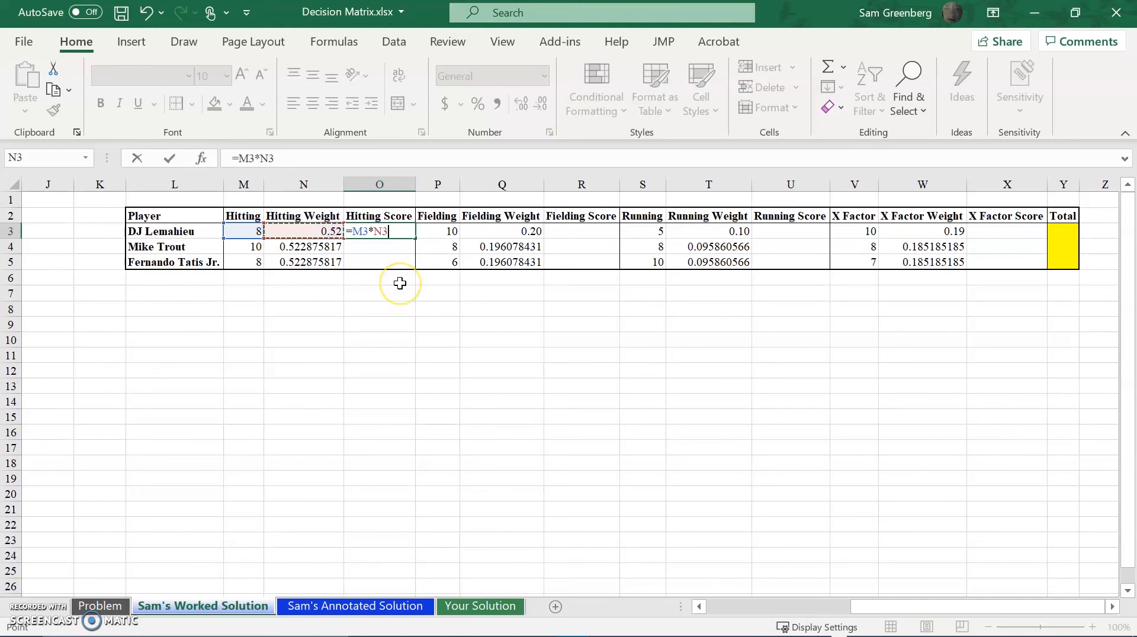
pyautogui.press('Return')
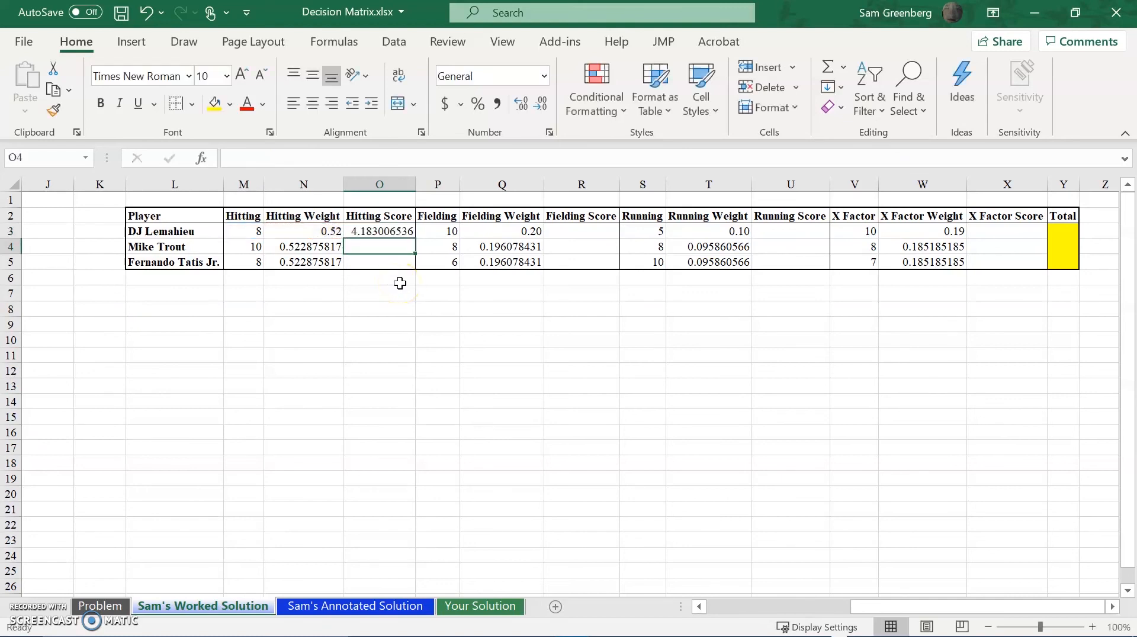
# Try to fill the Hitting Score formula from O3 down to O5 as a plain cell copy, and undo the fill.
pyautogui.click(406, 232)
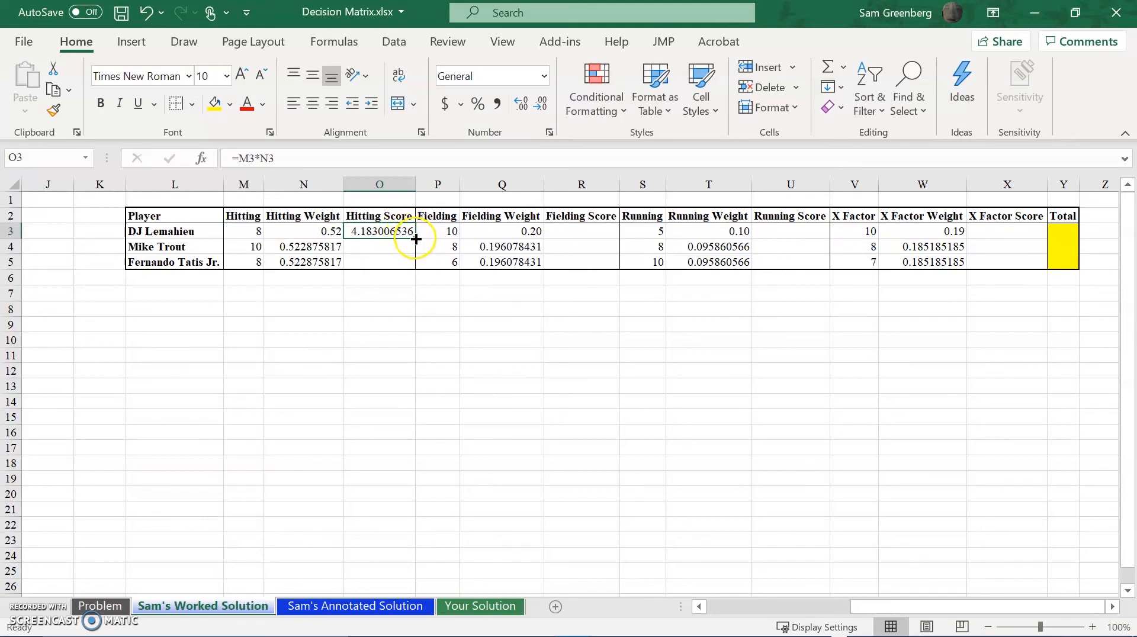
pyautogui.moveTo(416, 239); pyautogui.dragTo(420, 265)
pyautogui.click(438, 291)
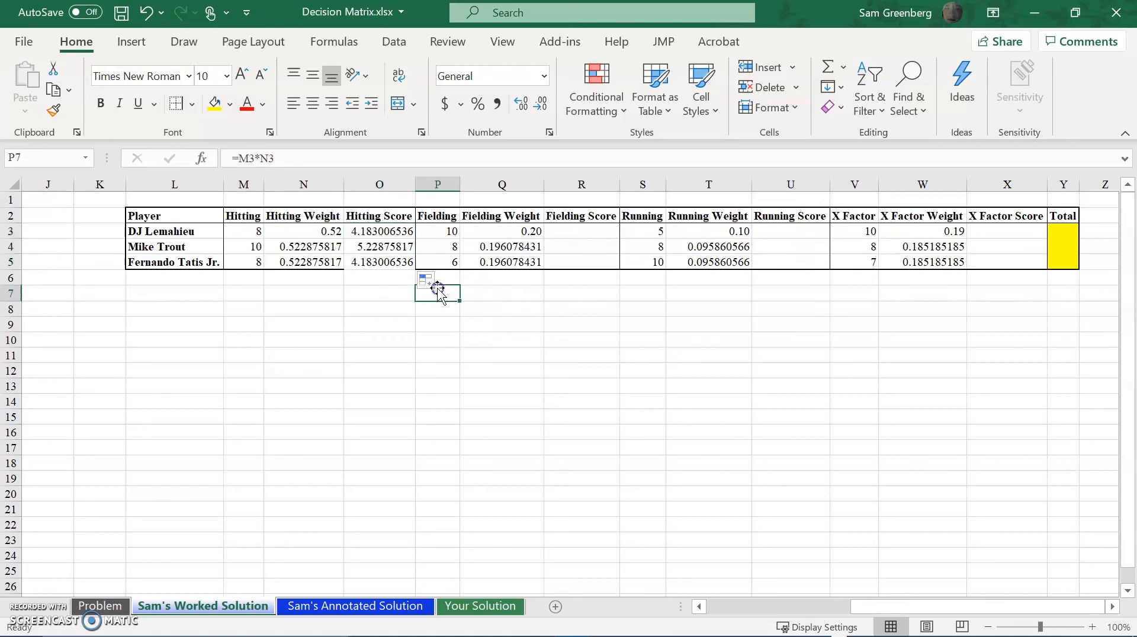
pyautogui.hotkey('ctrl', 'z')
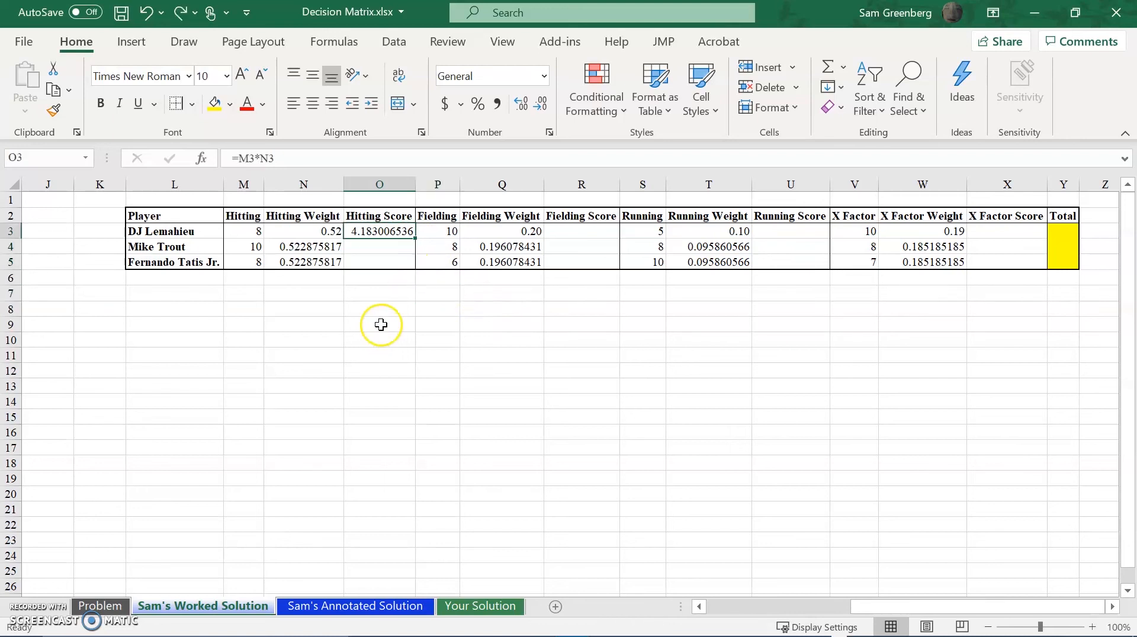
# Fill the Hitting Score formula from O3 down to O4:O5 without formatting.
pyautogui.moveTo(416, 239); pyautogui.dragTo(418, 268)
pyautogui.click(427, 282)
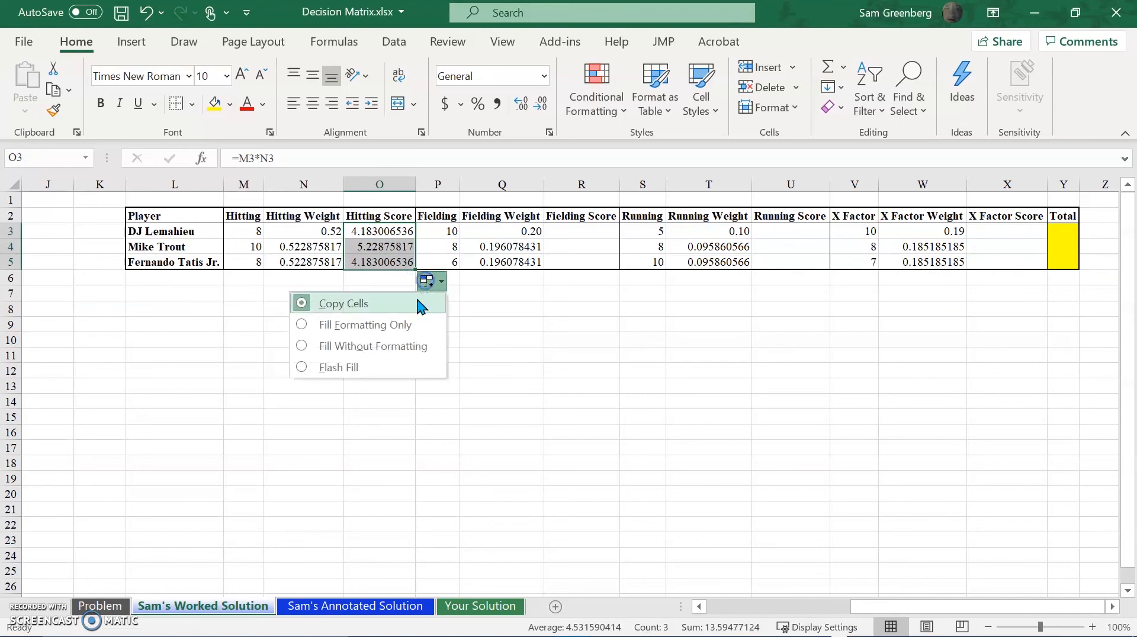
pyautogui.click(400, 346)
pyautogui.click(399, 355)
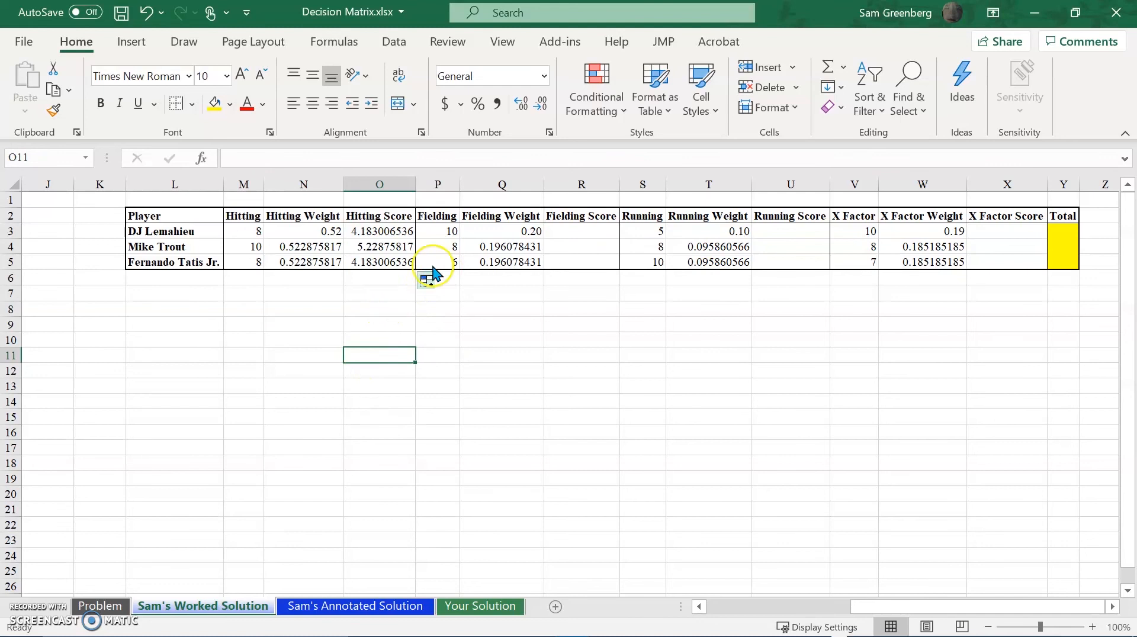
# Copy the Hitting Score formulas from O3:O5 into the Fielding Score cells R3:R5.
pyautogui.click(612, 220)
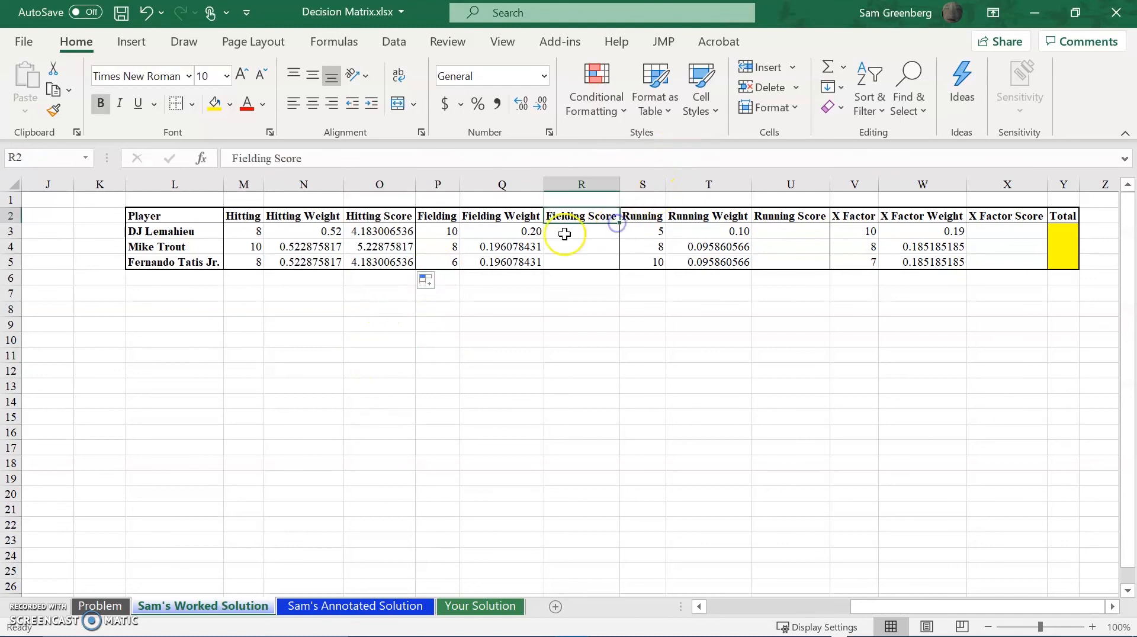
pyautogui.click(365, 235)
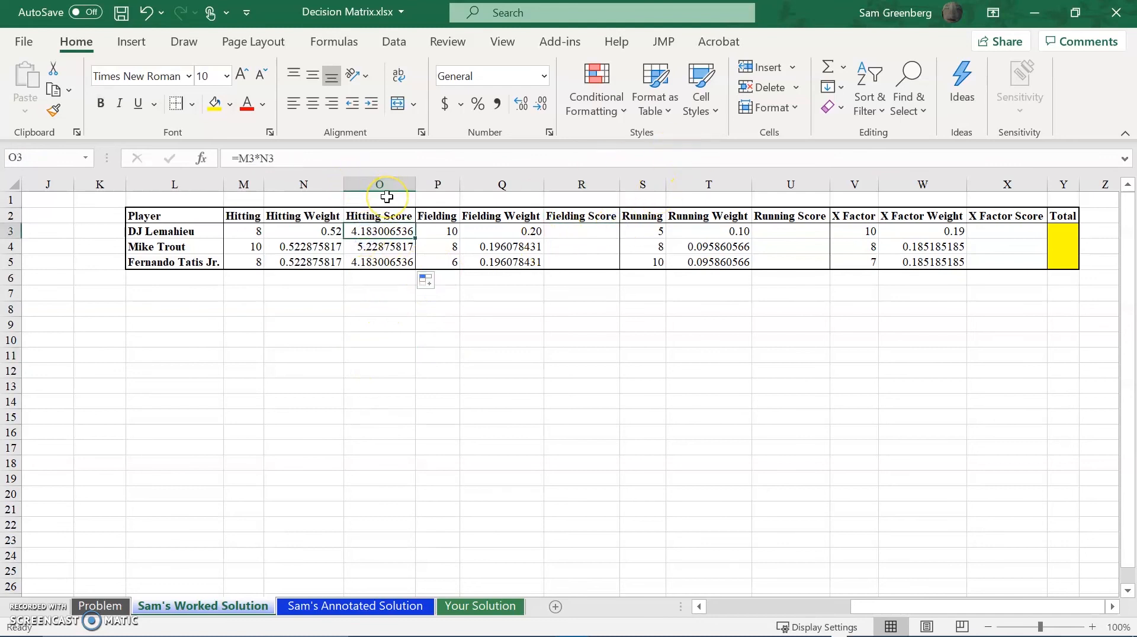
pyautogui.hotkey('shift', 'Down')
pyautogui.hotkey('shift', 'Down')
pyautogui.hotkey('ctrl', 'c')
pyautogui.press('Right')
pyautogui.press('Right')
pyautogui.press('Right')
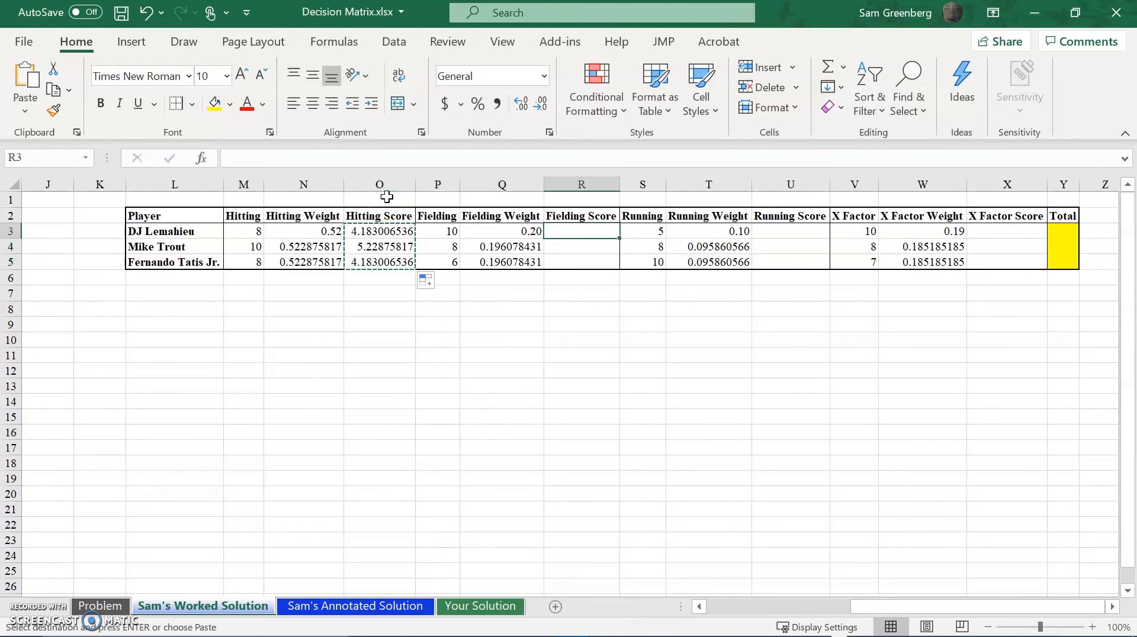
pyautogui.hotkey('ctrl', 'v')
pyautogui.press('ctrl')
pyautogui.press('Escape')
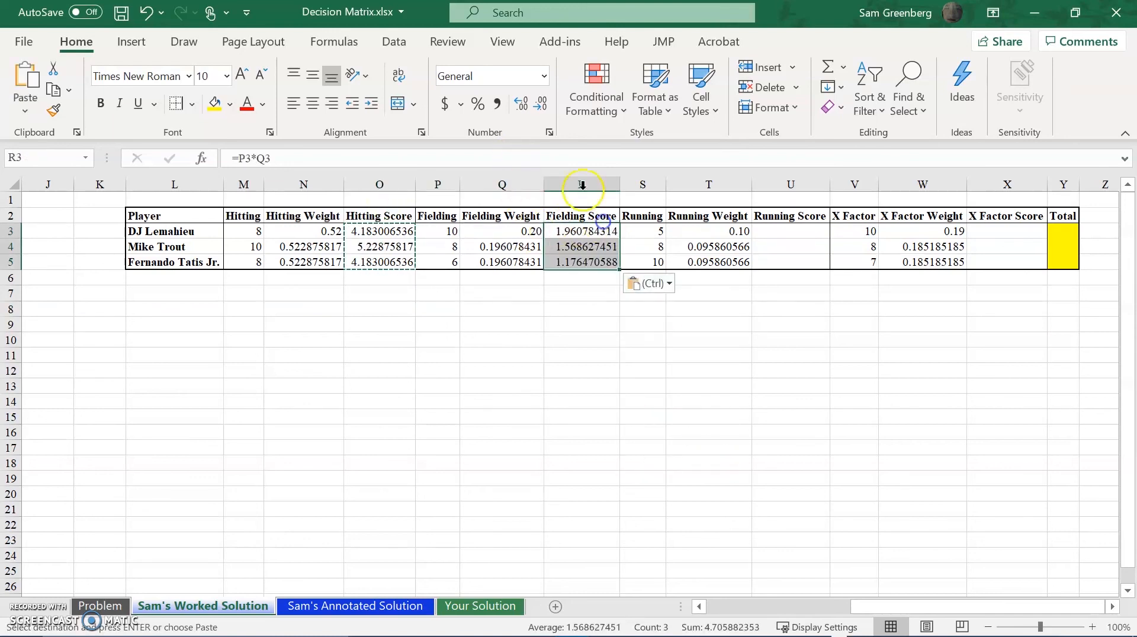
# Check which rating and weight cells the Fielding Score formulas in R3 and R4 reference.
pyautogui.click(556, 163)
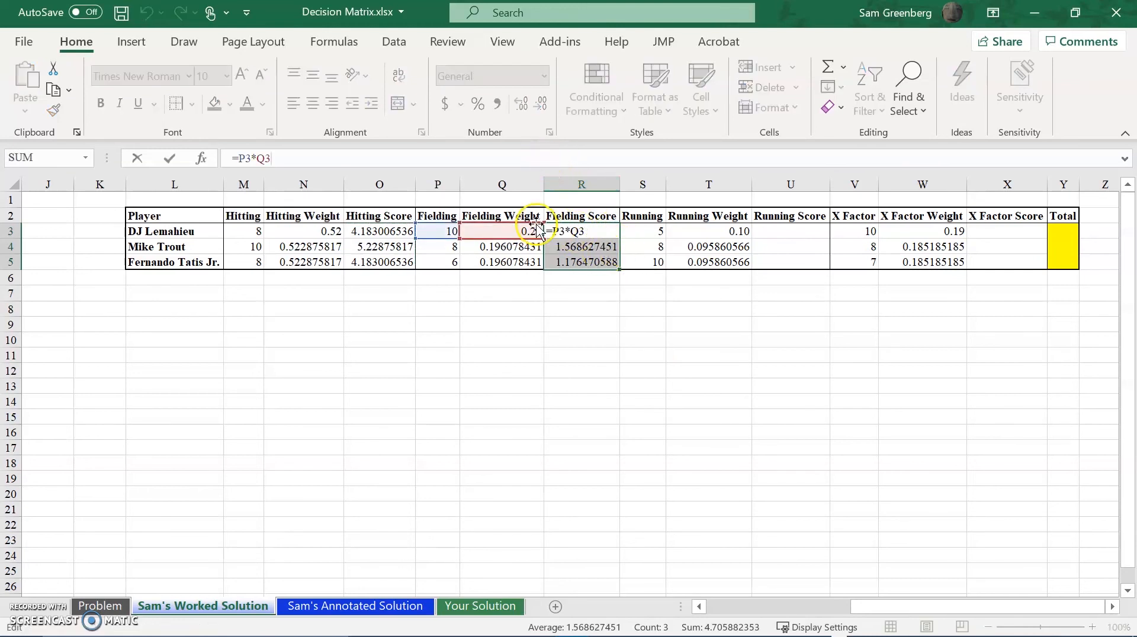
pyautogui.press('Escape')
pyautogui.click(595, 247)
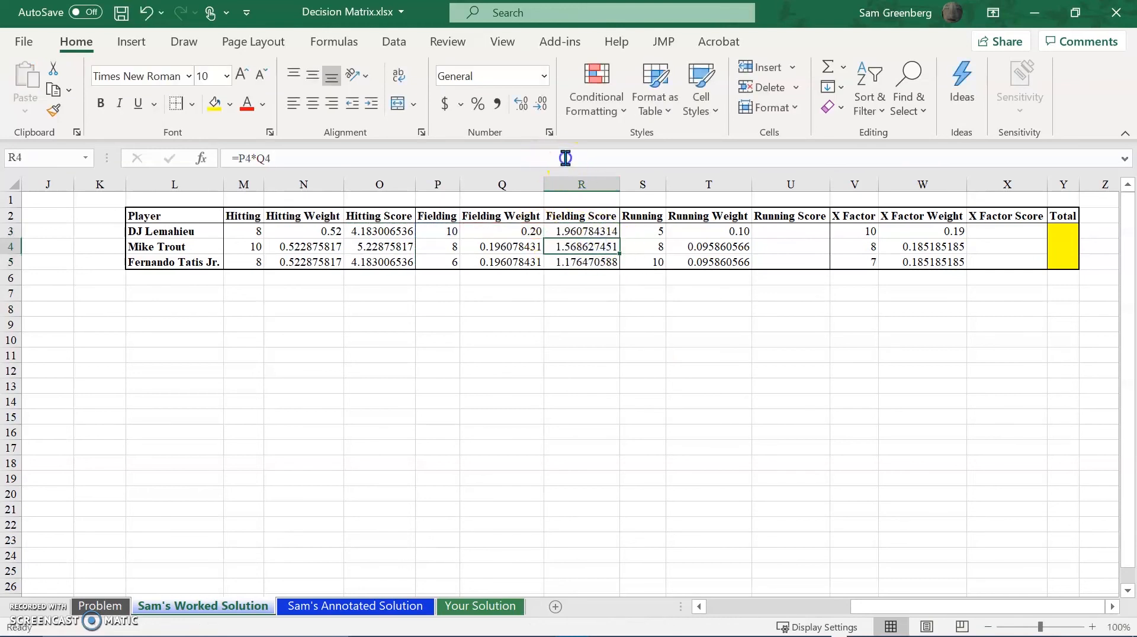
pyautogui.click(566, 158)
pyautogui.hotkey('ctrl', 'Return')
pyautogui.click(513, 165)
pyautogui.press('Escape')
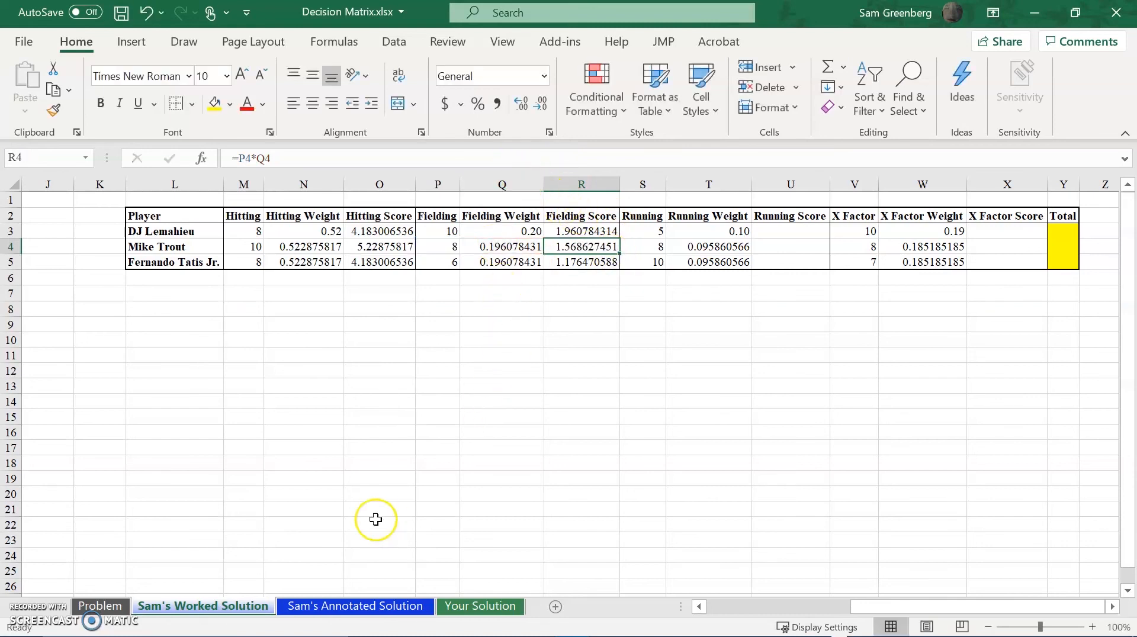
# Copy the Hitting Score formulas from O3:O5 into the Running Score cells U3:U5.
pyautogui.click(385, 228)
pyautogui.hotkey('shift', 'Down')
pyautogui.hotkey('shift', 'Down')
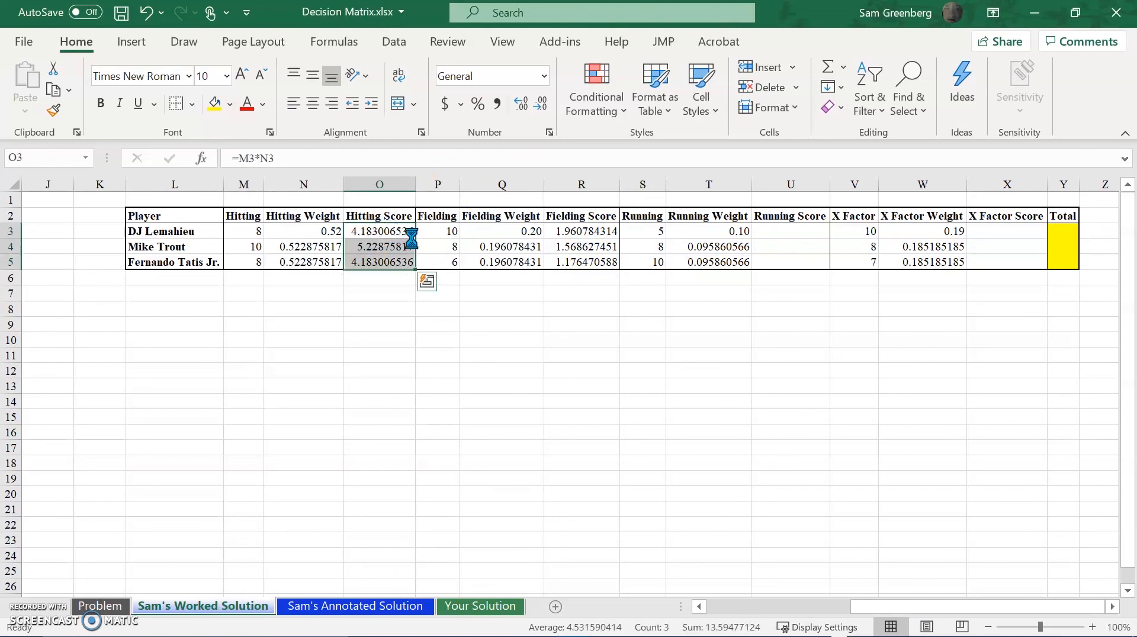
pyautogui.hotkey('ctrl', 'c')
pyautogui.press('Right')
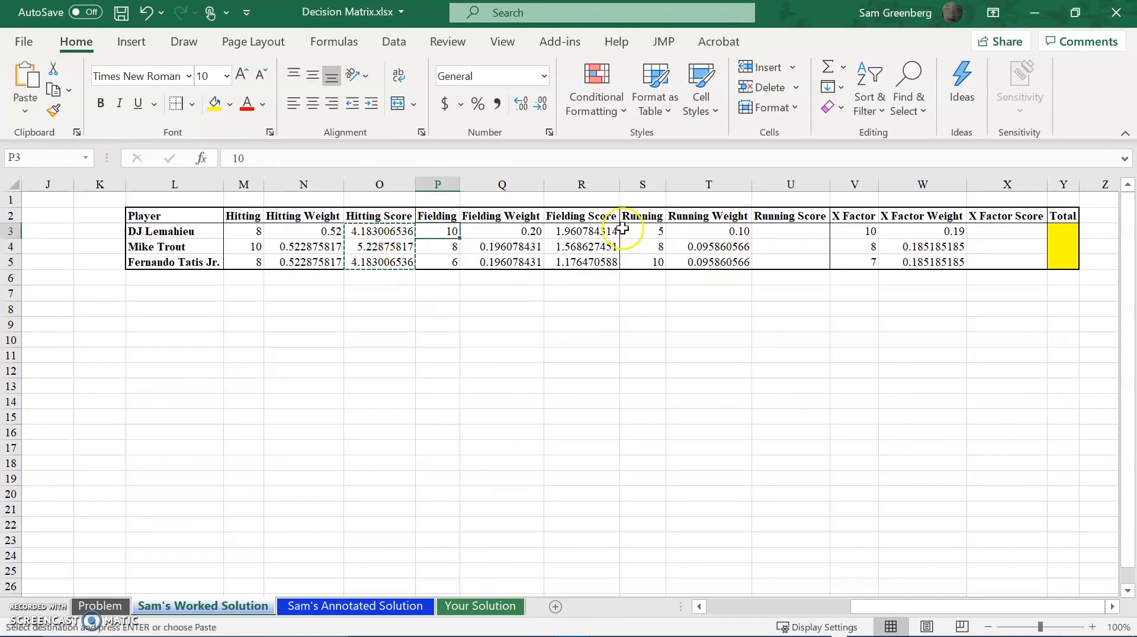
pyautogui.click(796, 233)
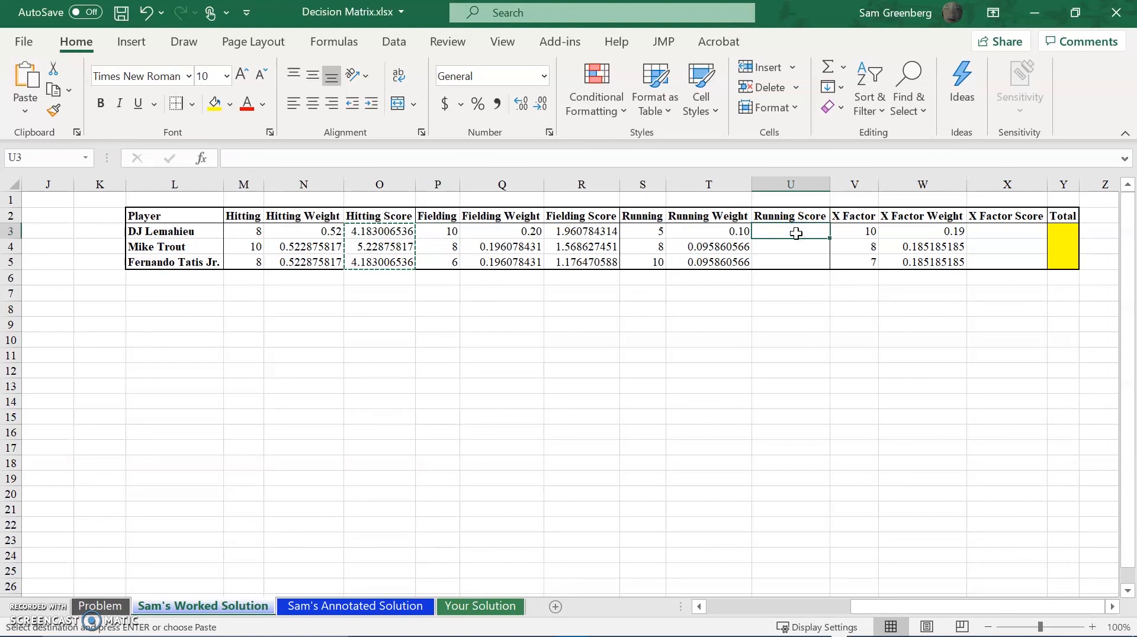
pyautogui.hotkey('ctrl', 'v')
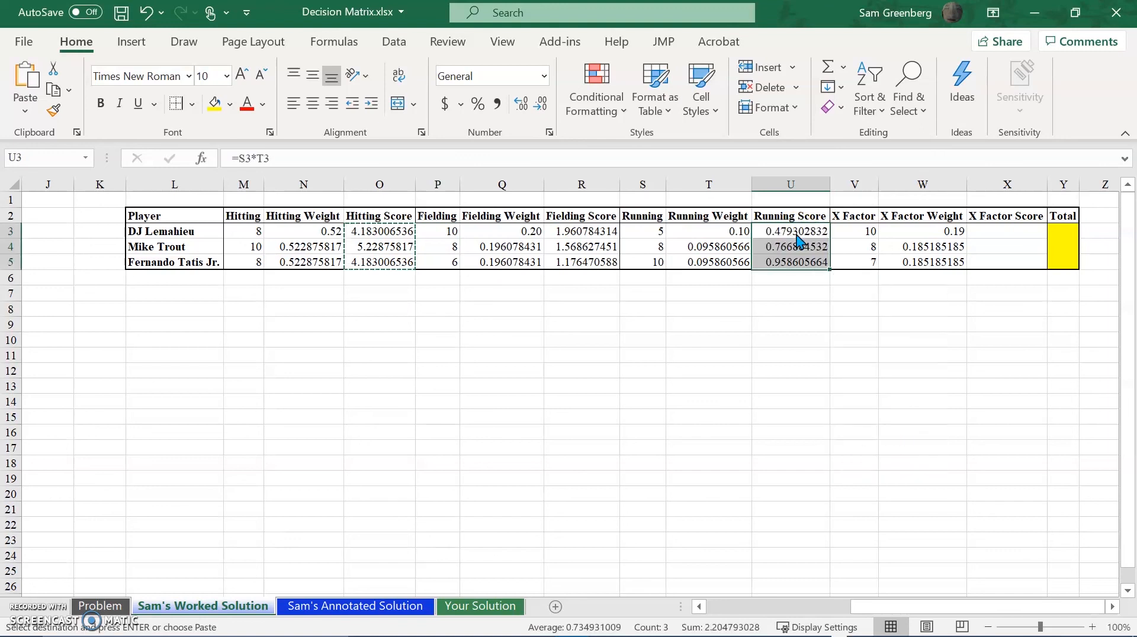
# Paste the copied score formulas into the X Factor Score cells X3:X5 and check the references in X4.
pyautogui.press('Right')
pyautogui.press('Right')
pyautogui.press('Right')
pyautogui.hotkey('ctrl', 'v')
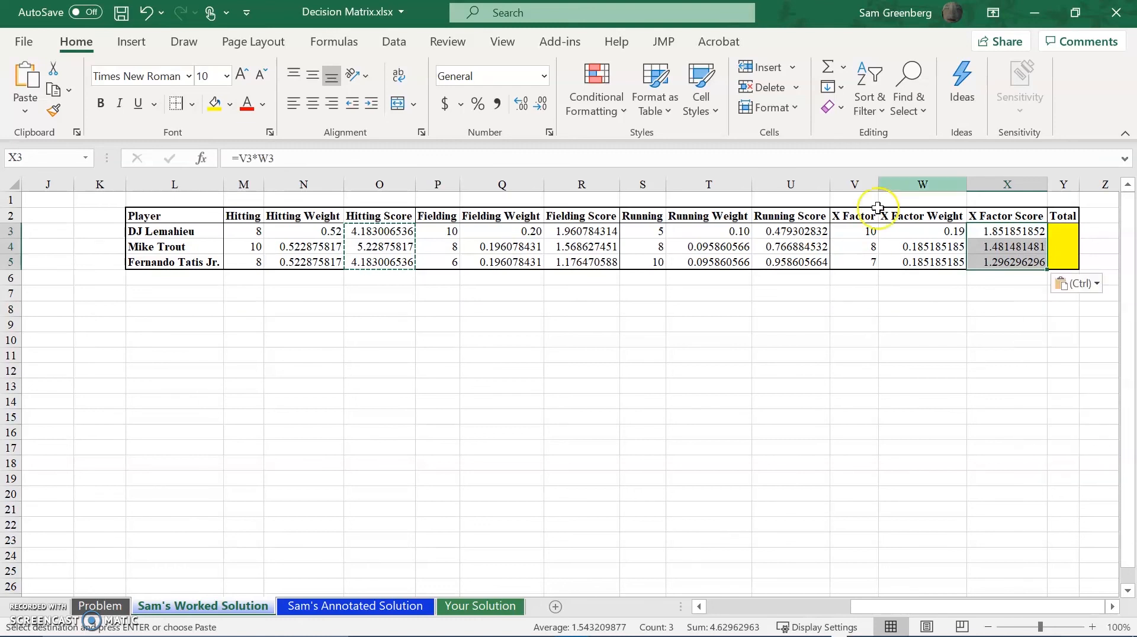
pyautogui.click(1019, 243)
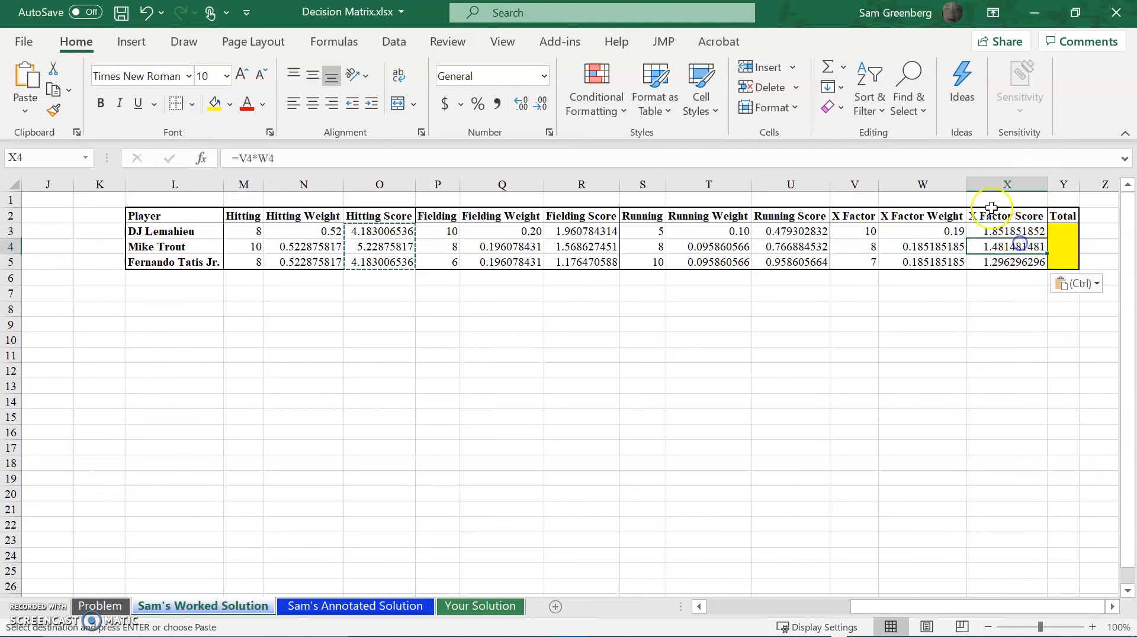
pyautogui.click(998, 159)
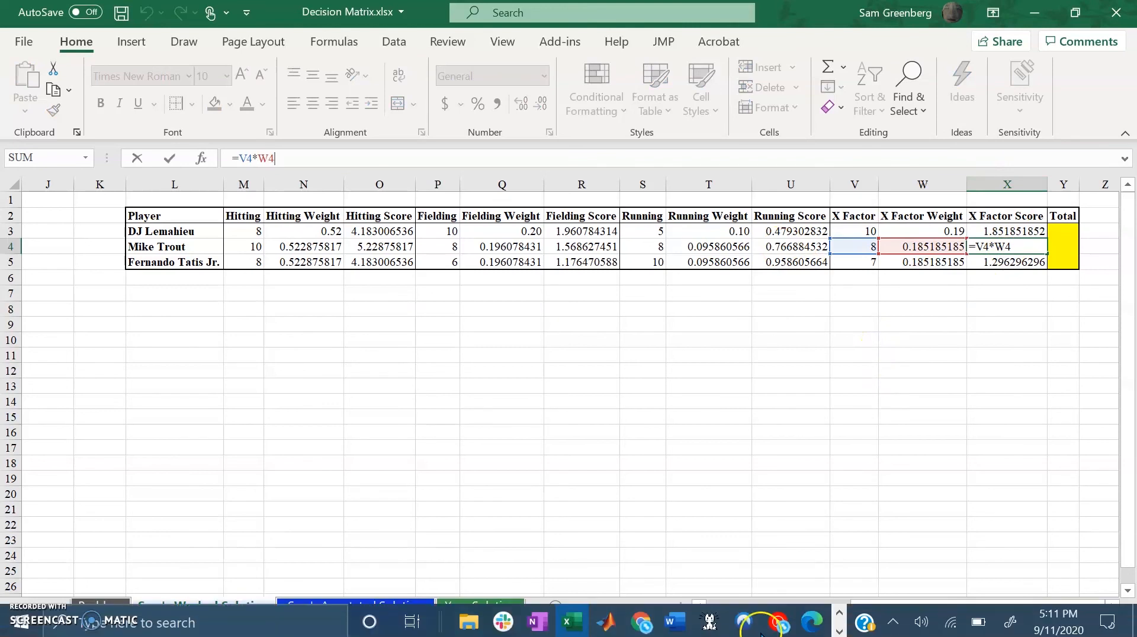
pyautogui.press('Escape')
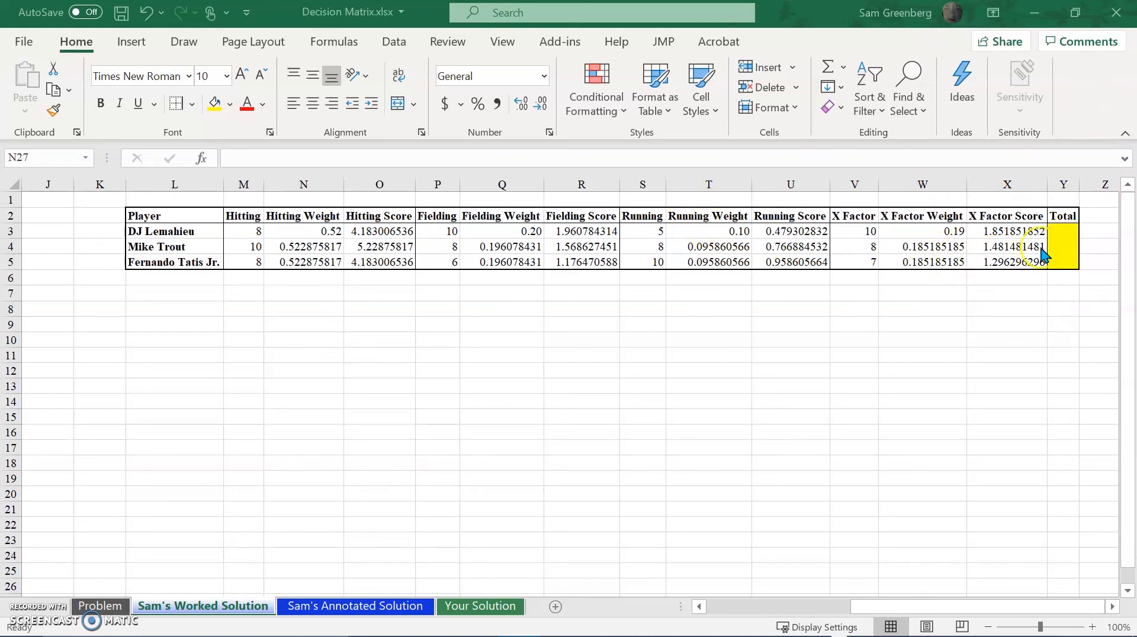
# Total DJ Lemahieu's four scores in Y3 with the formula =SUM(O3,R3,U3,X3).
pyautogui.click(1069, 229)
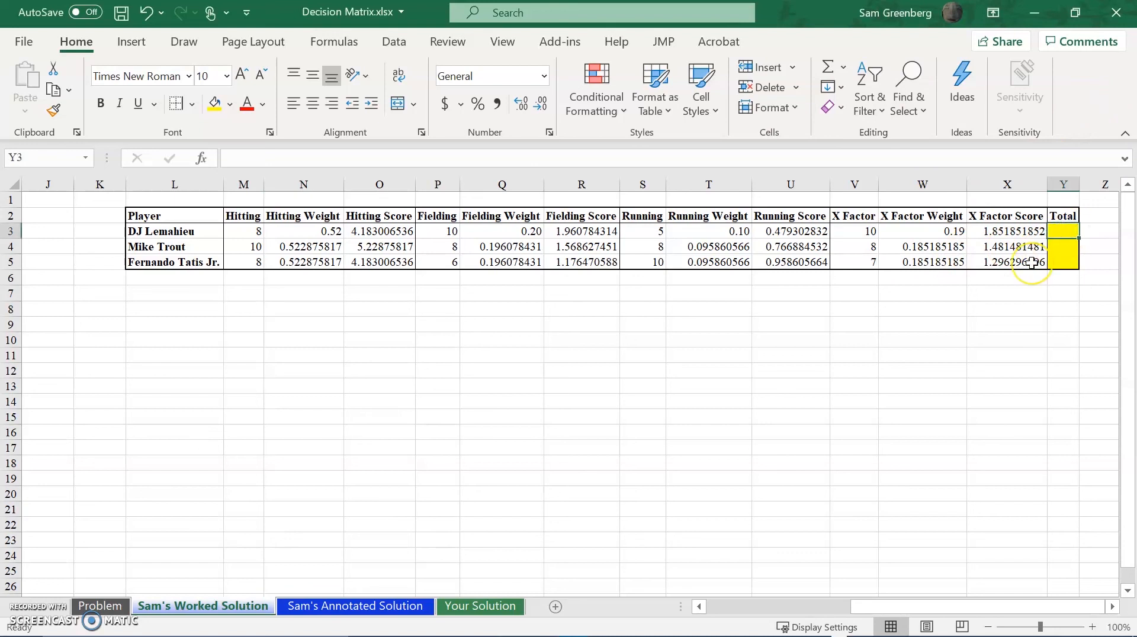
pyautogui.write('=SUM(')
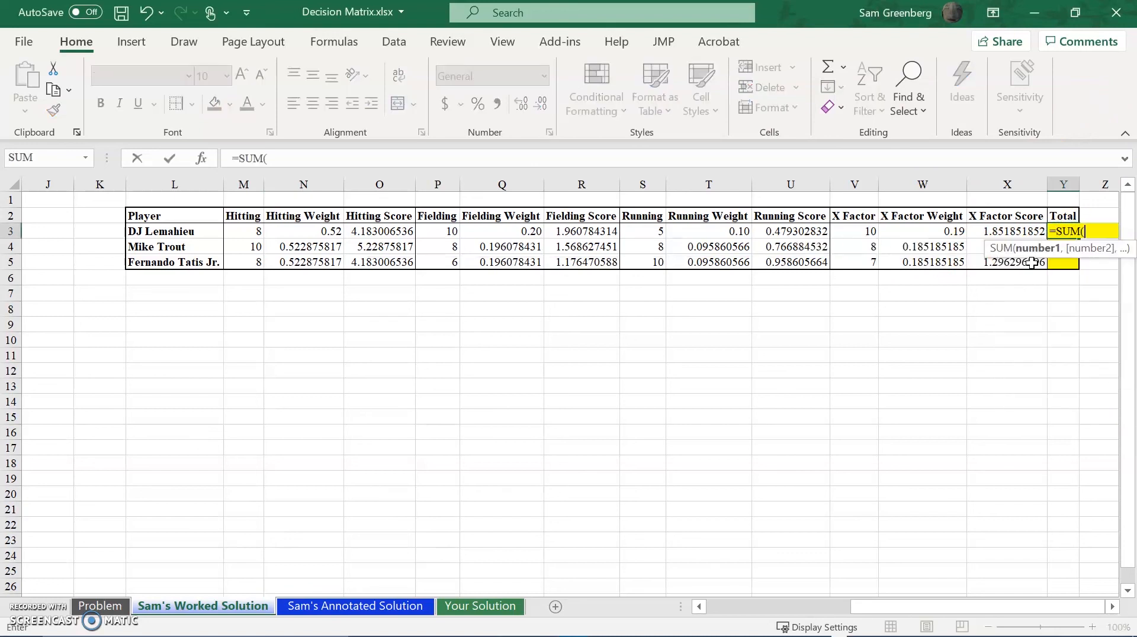
pyautogui.click(398, 228)
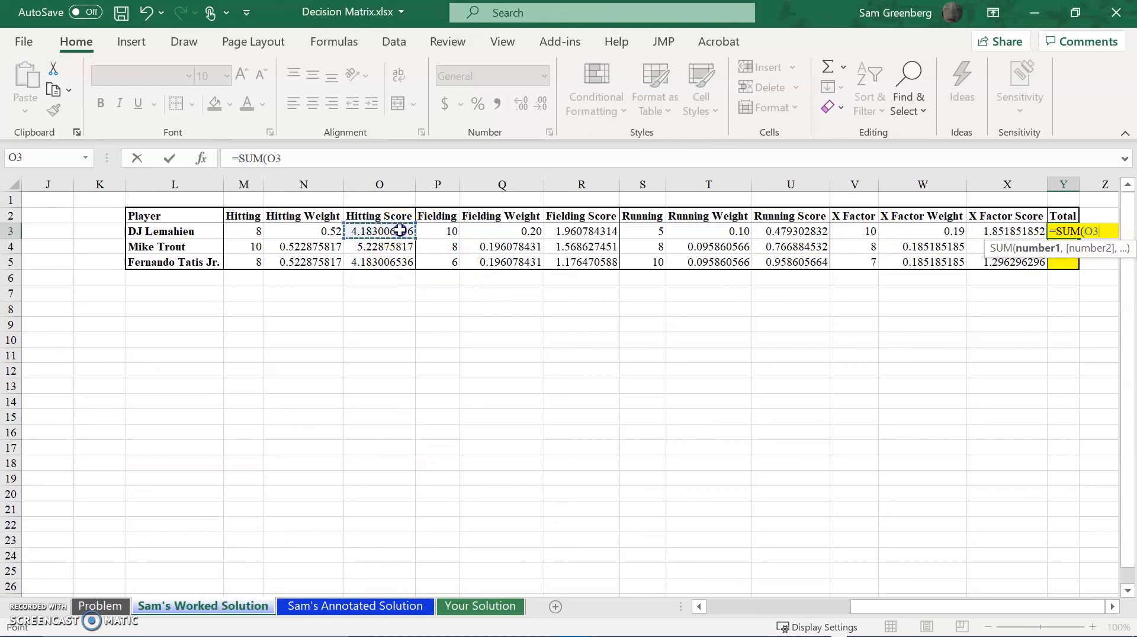
pyautogui.click(583, 233)
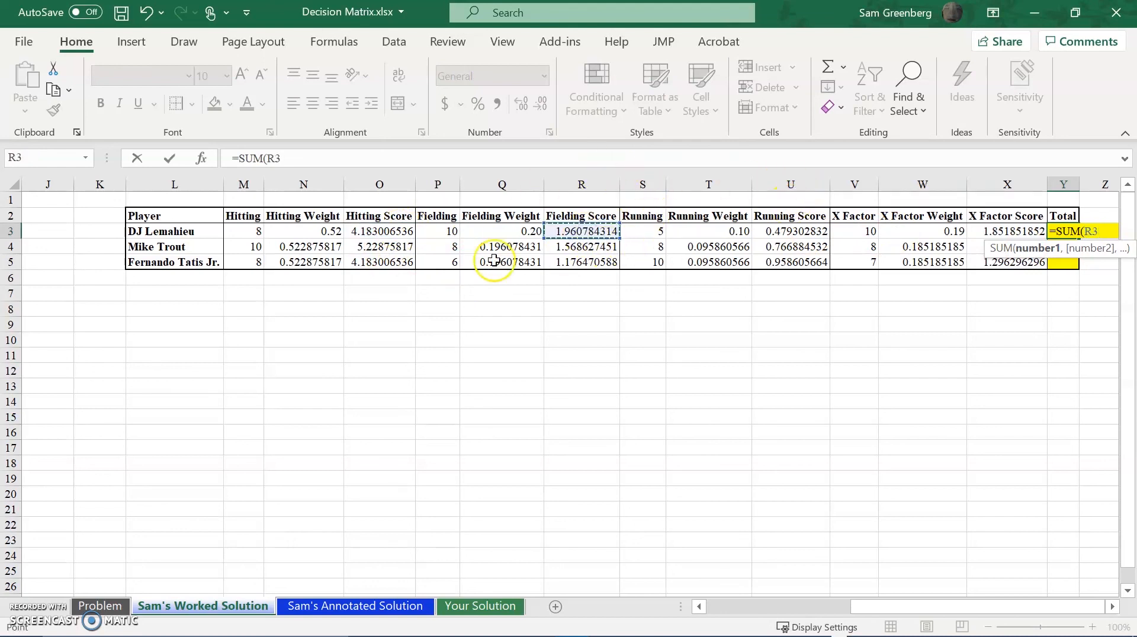
pyautogui.click(390, 231)
pyautogui.write(',')
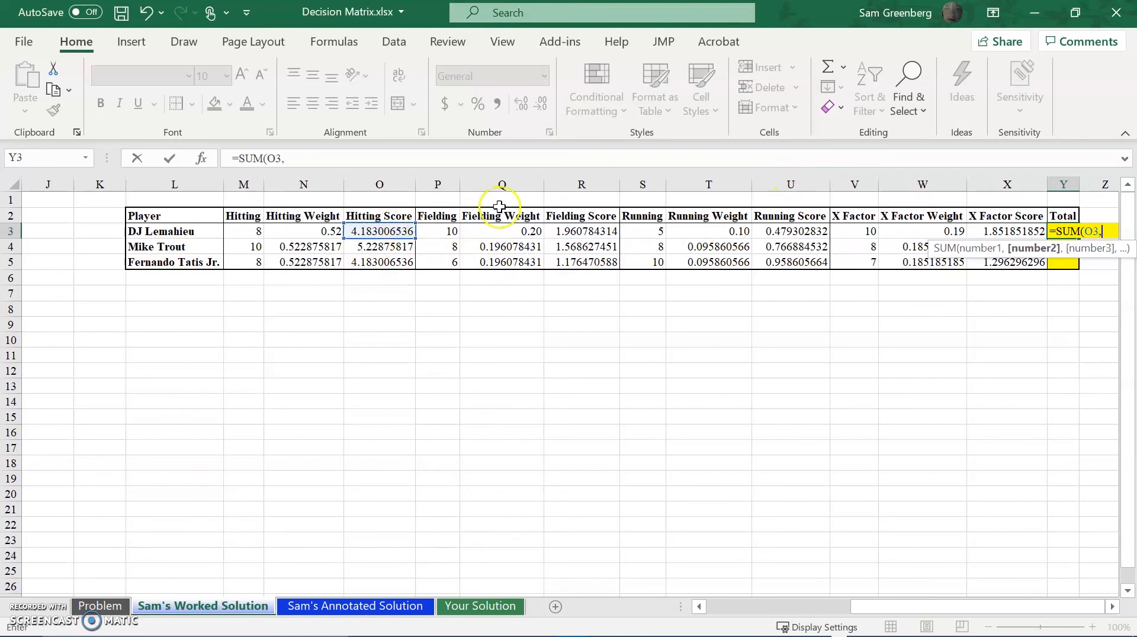
pyautogui.click(576, 230)
pyautogui.write(',')
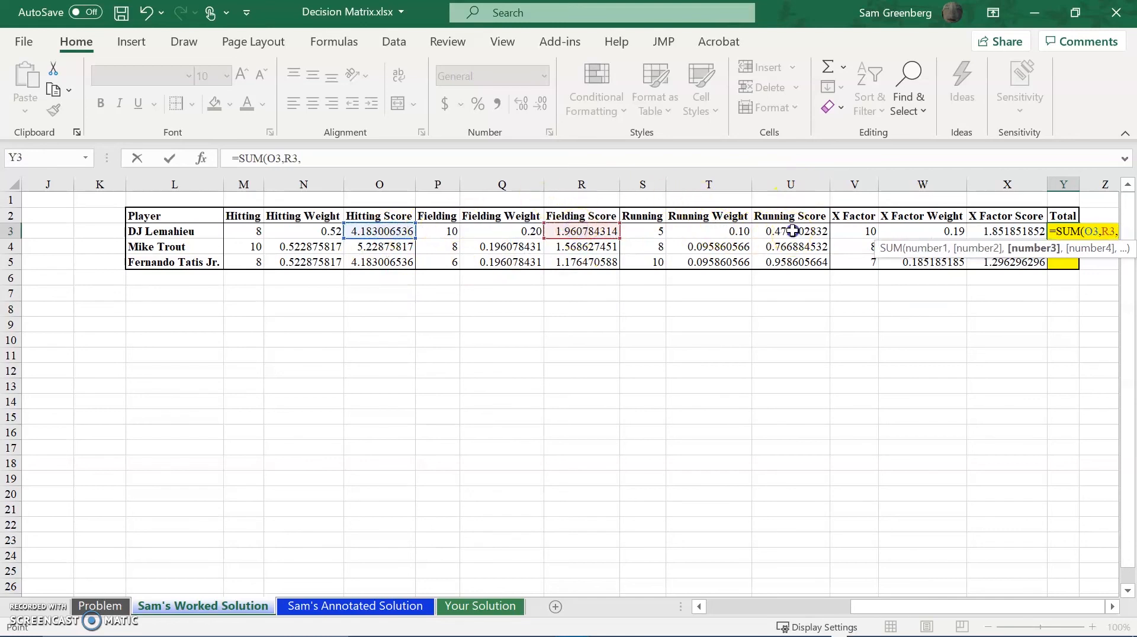
pyautogui.click(788, 231)
pyautogui.write(',')
pyautogui.click(998, 228)
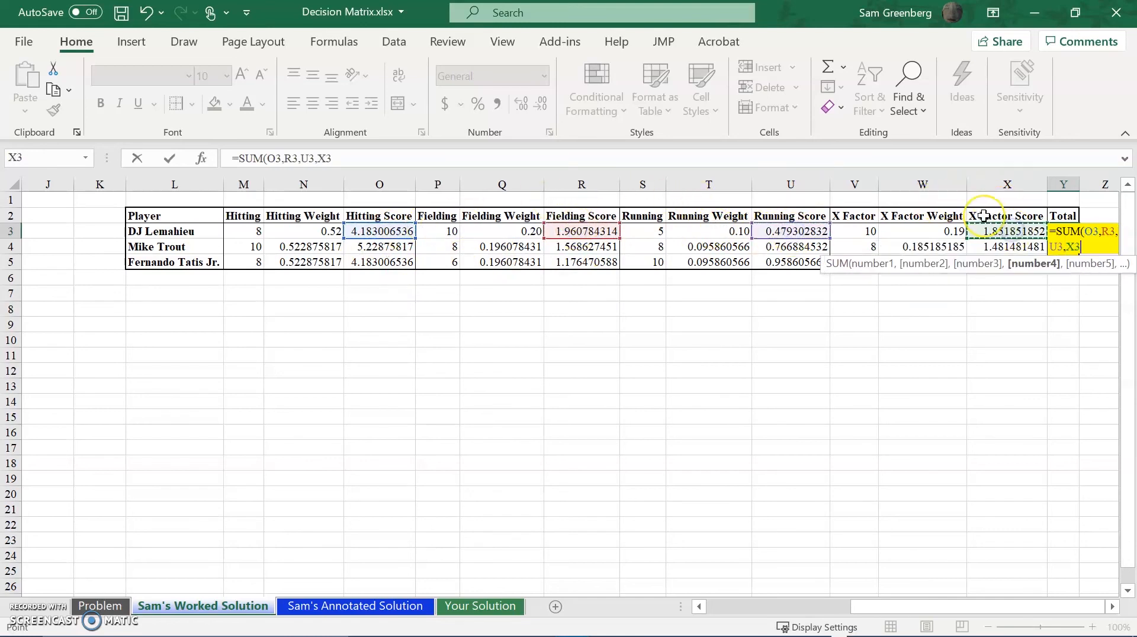
pyautogui.write(')')
pyautogui.press('Return')
pyautogui.press('Up')
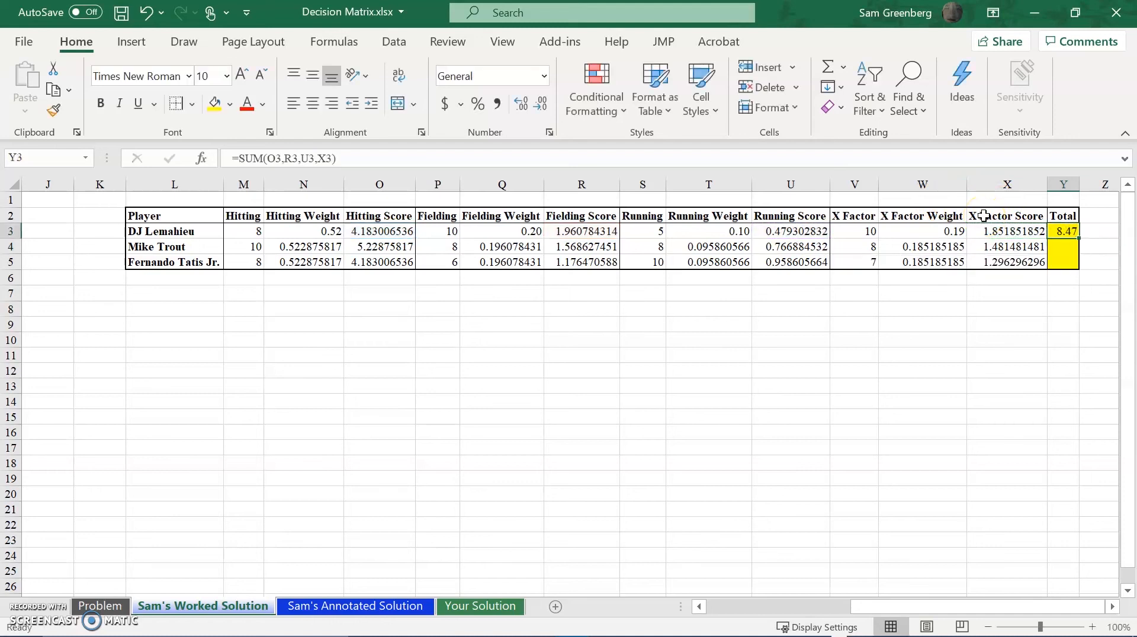
# Copy the Total formula from Y3 down to Y4:Y5 for the other two players.
pyautogui.hotkey('ctrl', 'c')
pyautogui.hotkey('shift', 'Down')
pyautogui.hotkey('shift', 'Down')
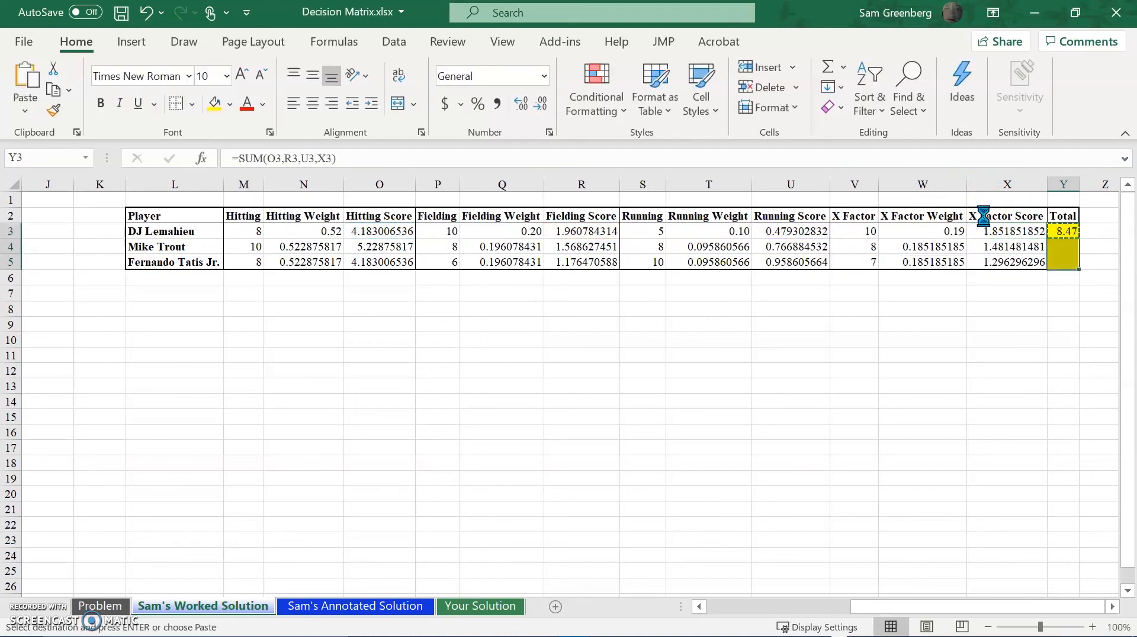
pyautogui.hotkey('ctrl', 'v')
pyautogui.press('ctrl')
pyautogui.press('ctrl')
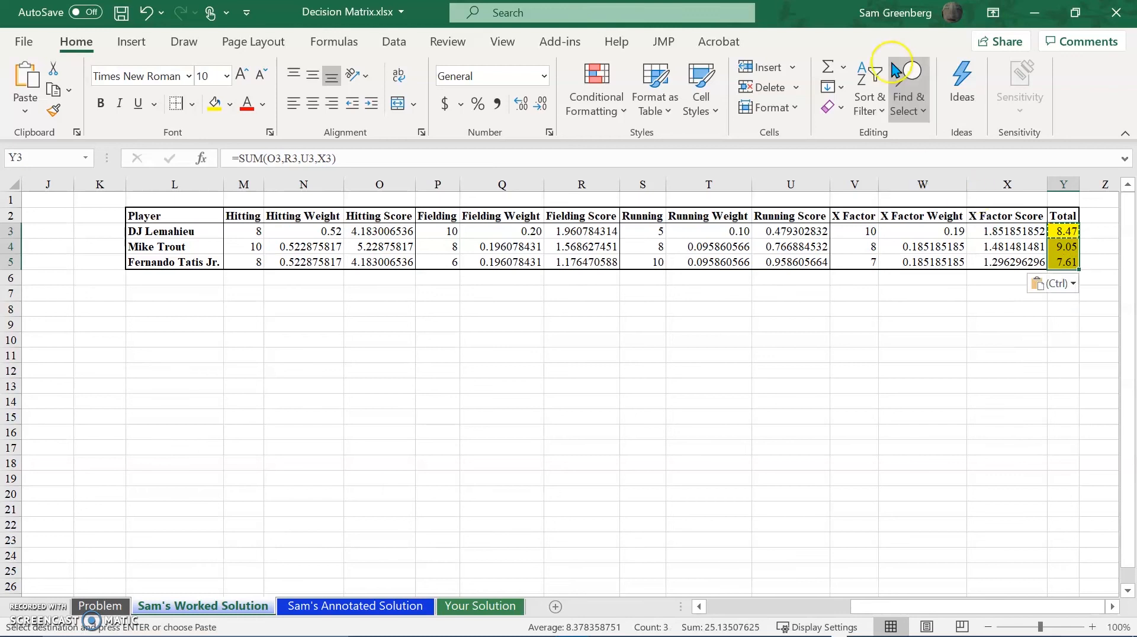
# Autofit all column widths on the sheet and clear the copy selection.
pyautogui.click(13, 186)
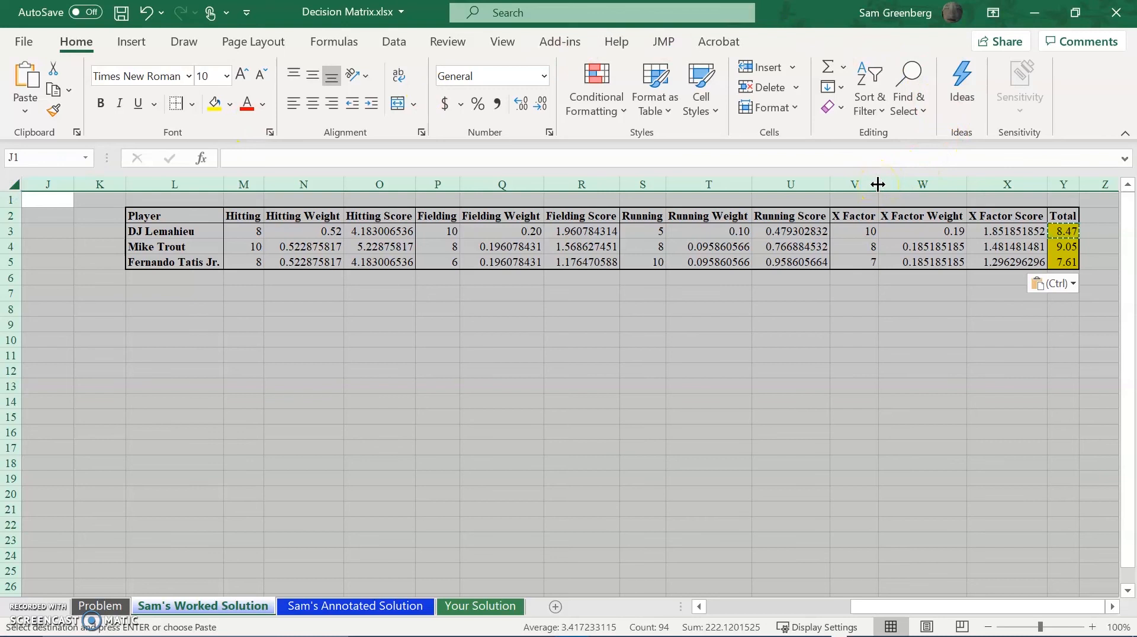
pyautogui.moveTo(913, 615); pyautogui.dragTo(910, 616)
pyautogui.click(1007, 401)
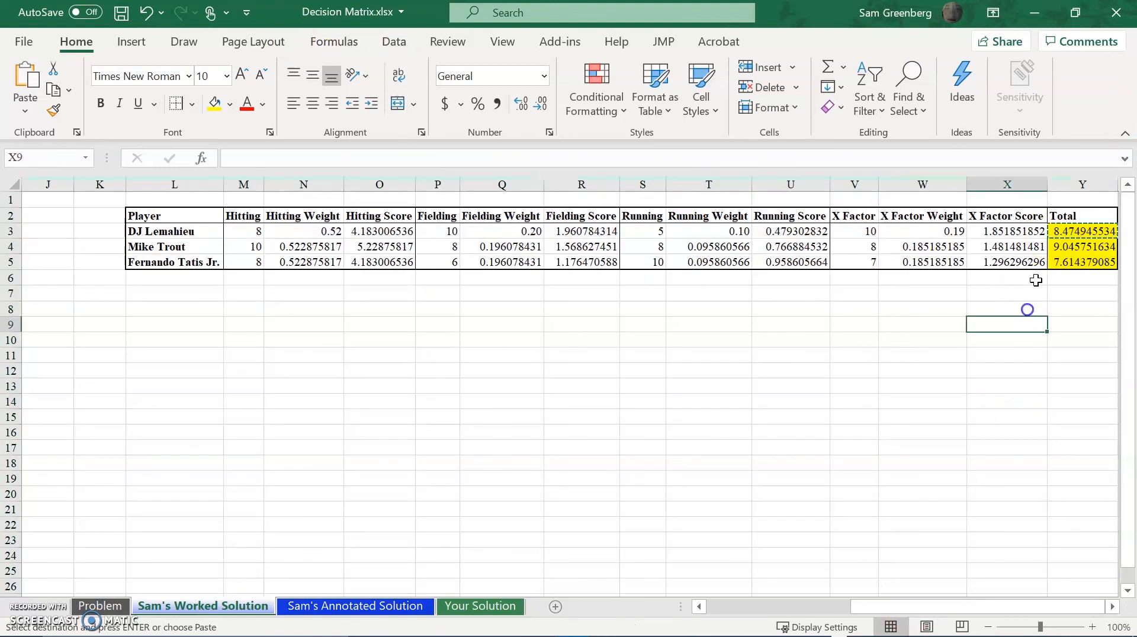
pyautogui.click(1075, 219)
pyautogui.press('Escape')
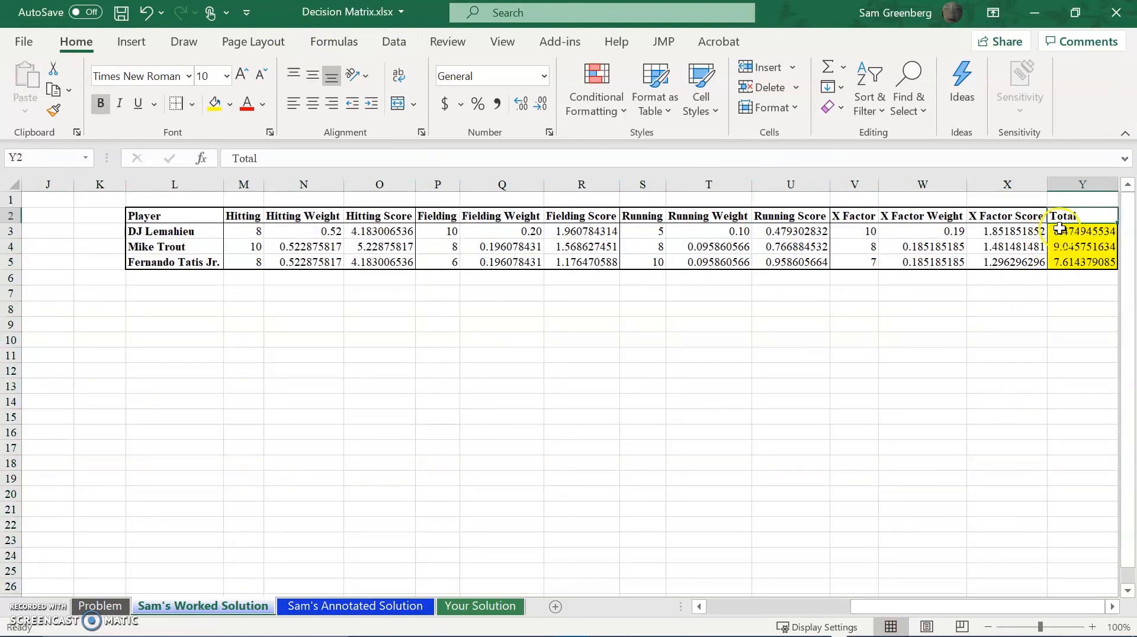
# Format all ratings, weights, scores and totals in M3:Y5 as numbers with two decimal places.
pyautogui.click(1061, 230)
pyautogui.moveTo(1065, 270); pyautogui.dragTo(1065, 269)
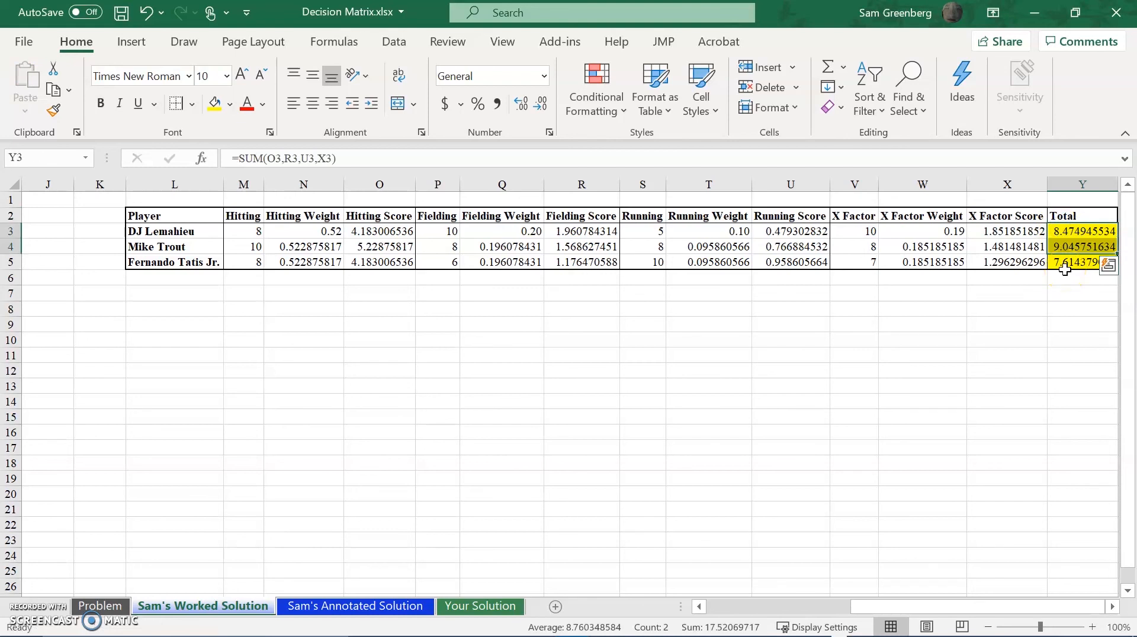
pyautogui.press('Left')
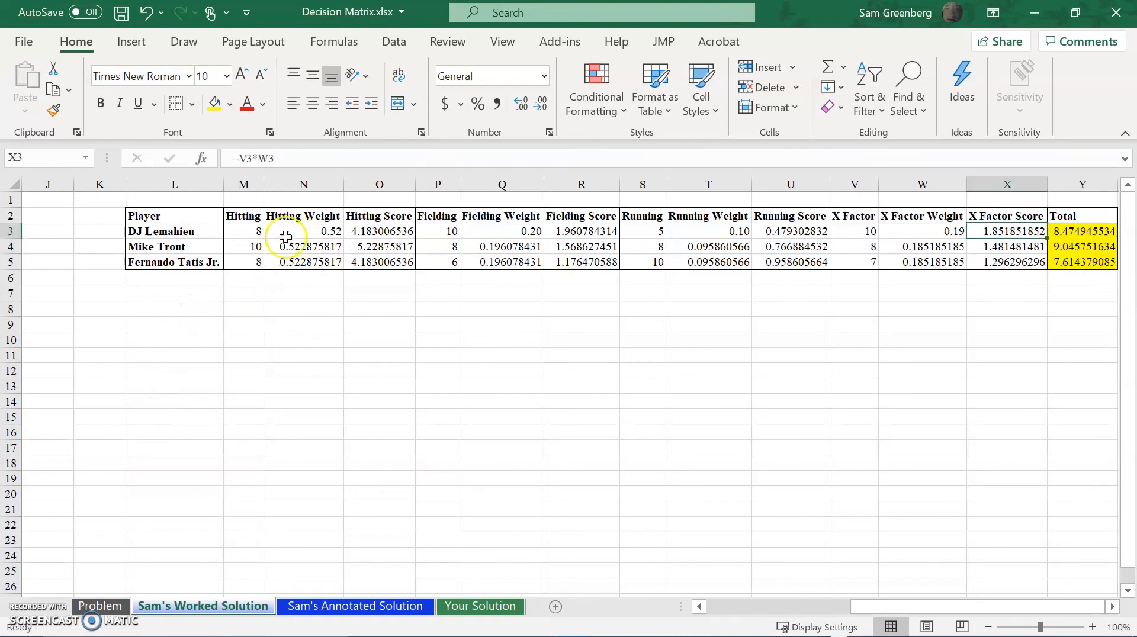
pyautogui.click(260, 231)
pyautogui.hotkey('ctrl', 'shift', 'Right')
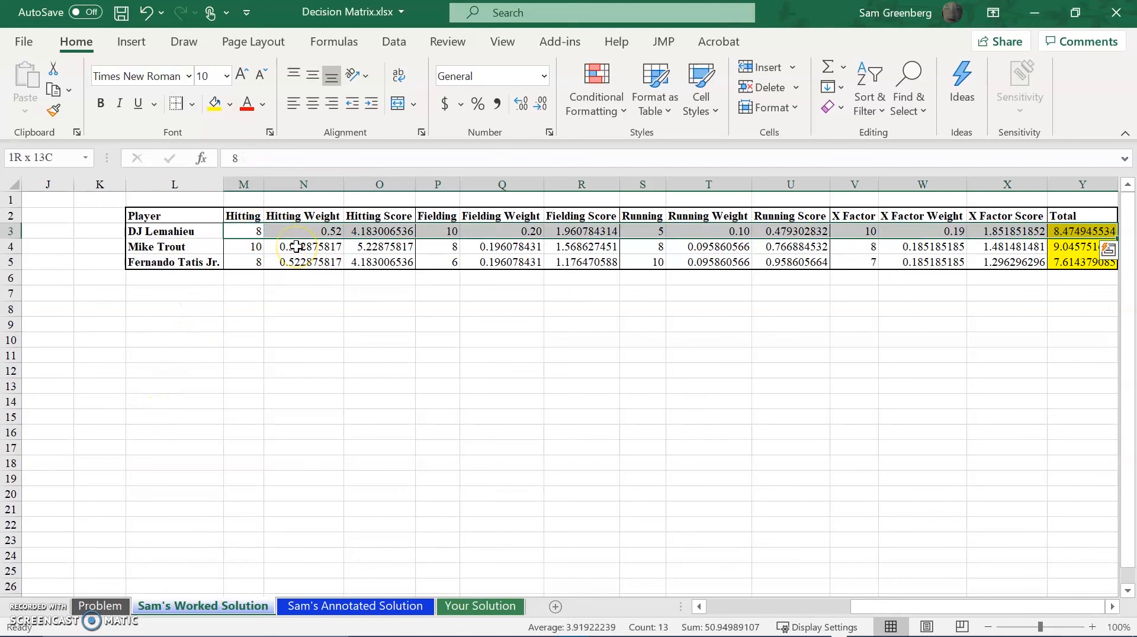
pyautogui.hotkey('ctrl', 'shift', 'Down')
pyautogui.click(519, 101)
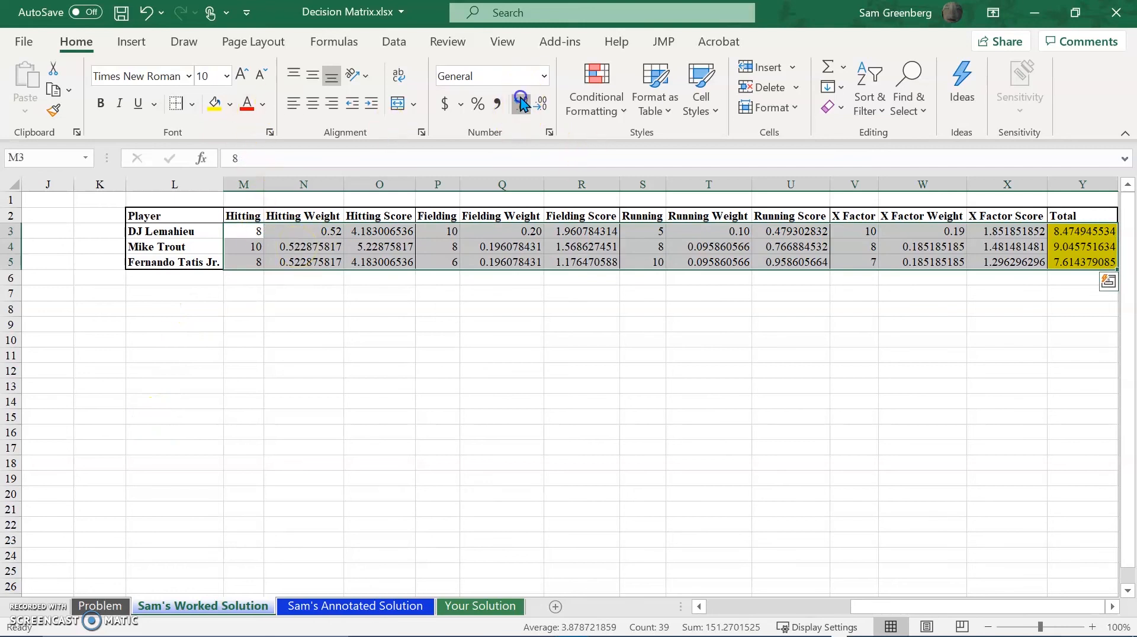
pyautogui.click(542, 106)
pyautogui.click(542, 105)
pyautogui.click(543, 105)
pyautogui.click(543, 106)
pyautogui.click(543, 105)
pyautogui.click(543, 105)
pyautogui.click(543, 106)
pyautogui.click(543, 106)
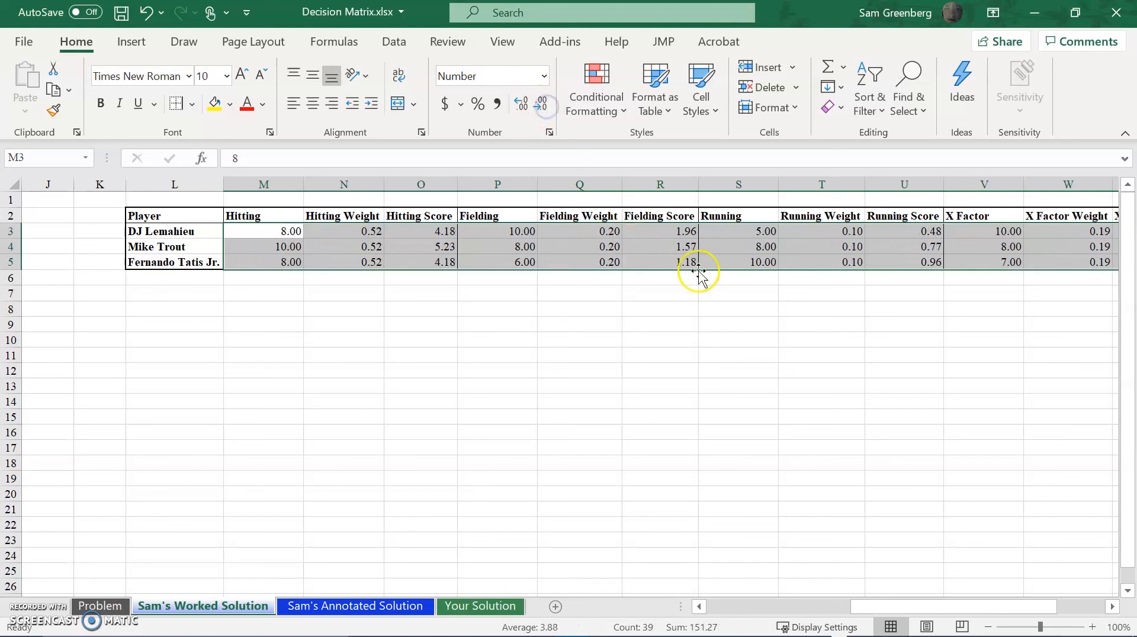
# Bring the whole decision matrix into view at 85% zoom and compare the players' values in the Total column.
pyautogui.click(972, 247)
pyautogui.press('Right')
pyautogui.press('Right')
pyautogui.press('Right')
pyautogui.press('Up')
pyautogui.moveTo(925, 606); pyautogui.dragTo(912, 607)
pyautogui.scroll(-1, 786, 499)
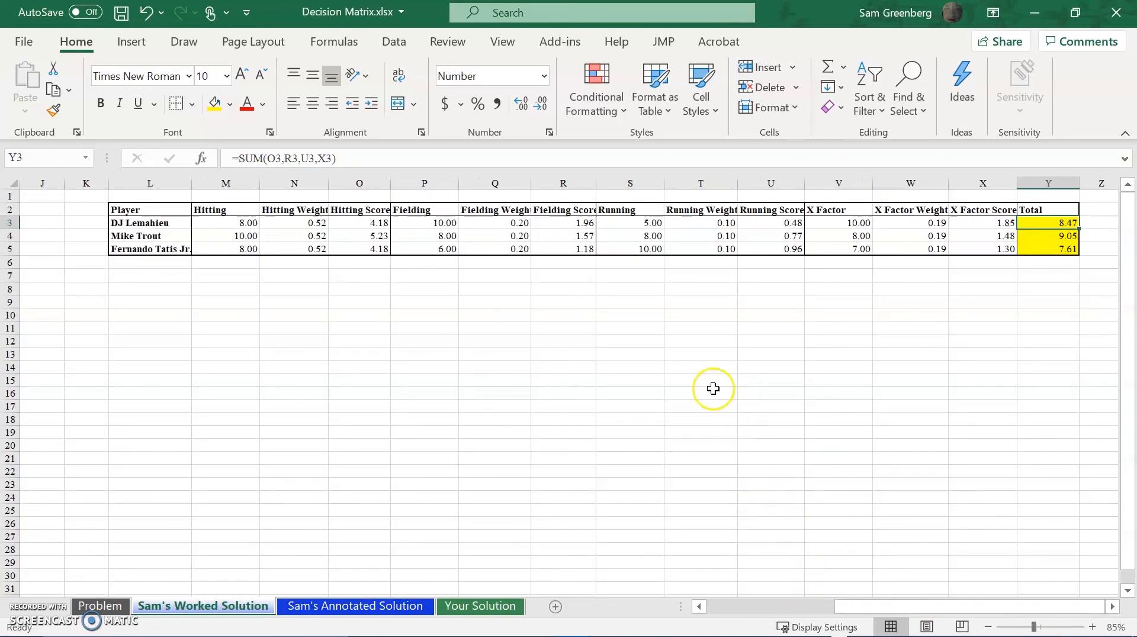
pyautogui.click(1072, 239)
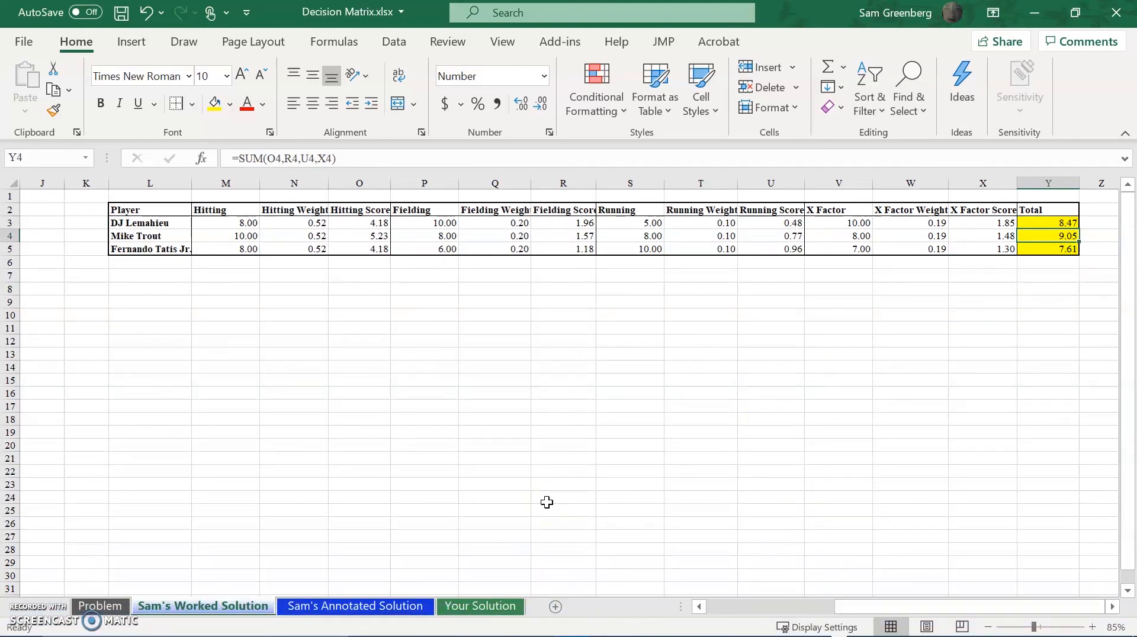
pyautogui.press('Up')
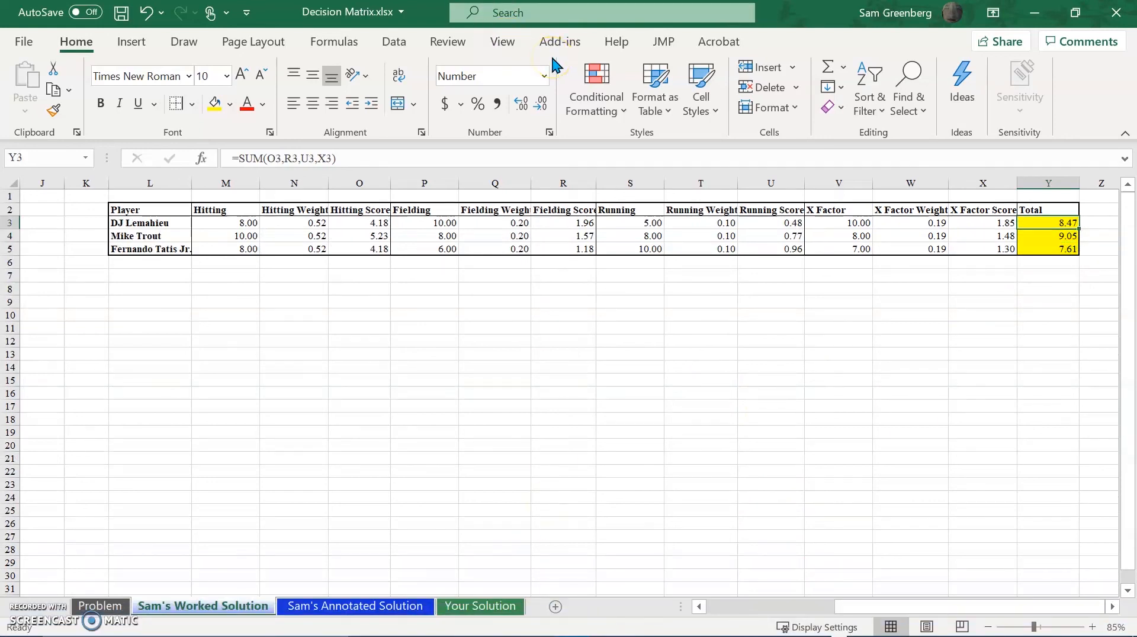
# Check the Total formulas in Y4 and Y5 and compare the player totals with the decision matrix on the annotated solution sheet.
pyautogui.press('Down')
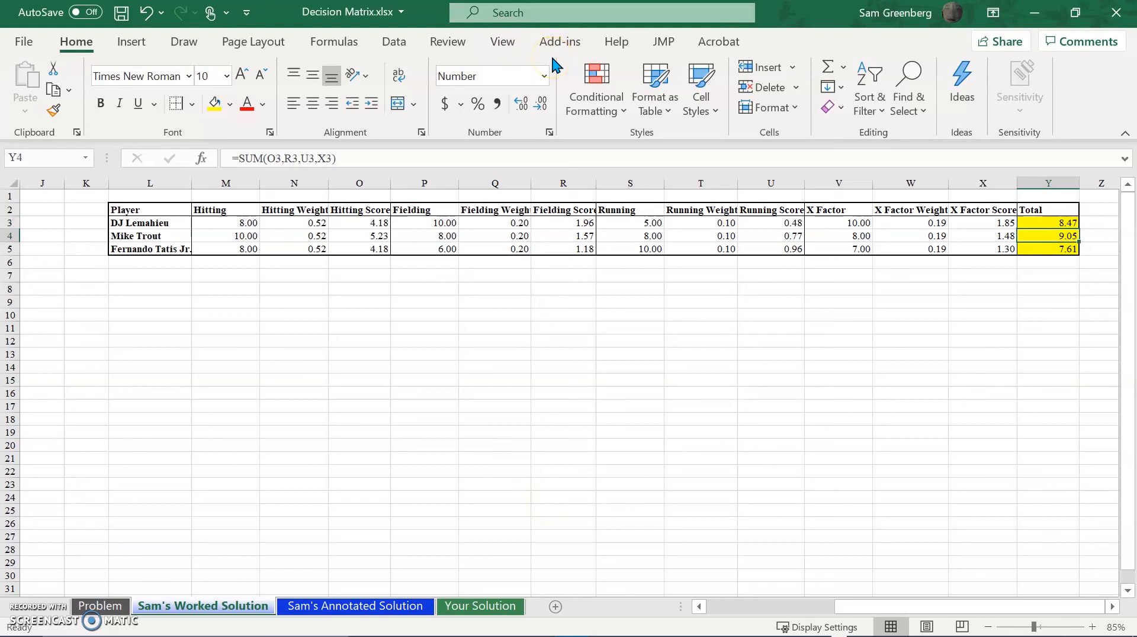
pyautogui.press('Down')
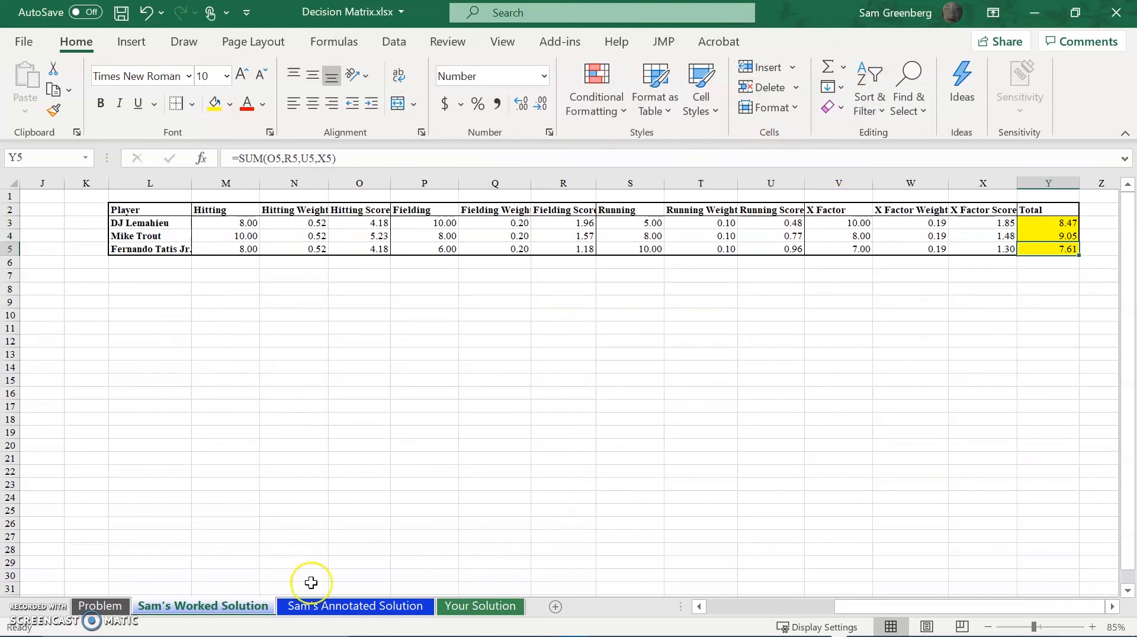
pyautogui.click(336, 615)
pyautogui.moveTo(879, 607); pyautogui.dragTo(1074, 586)
pyautogui.scroll(5, 749, 485)
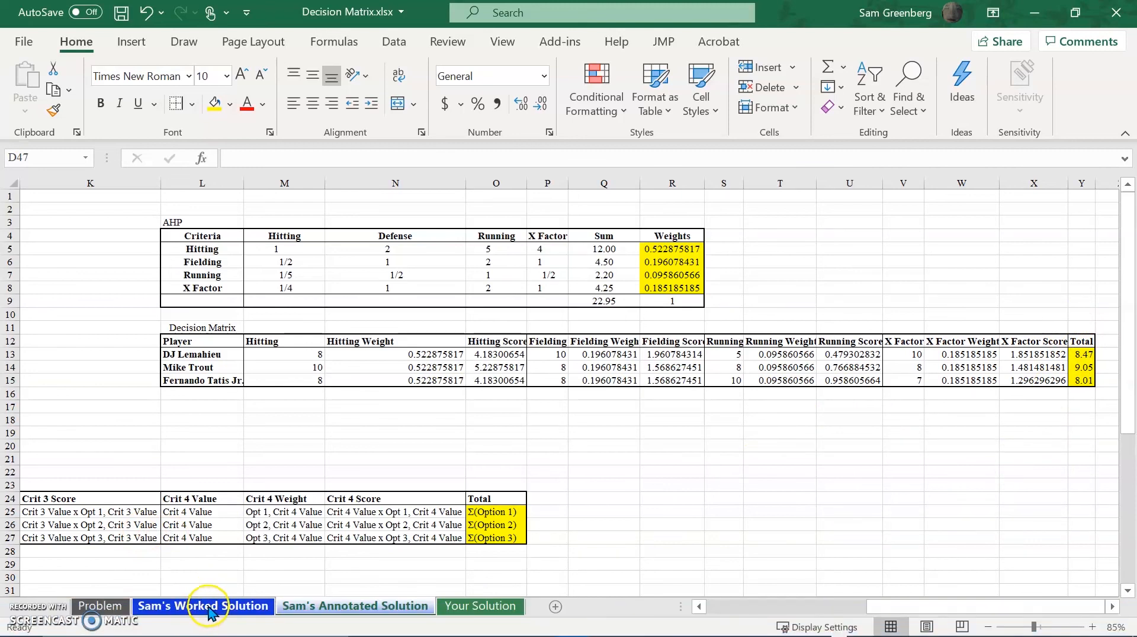
pyautogui.click(208, 611)
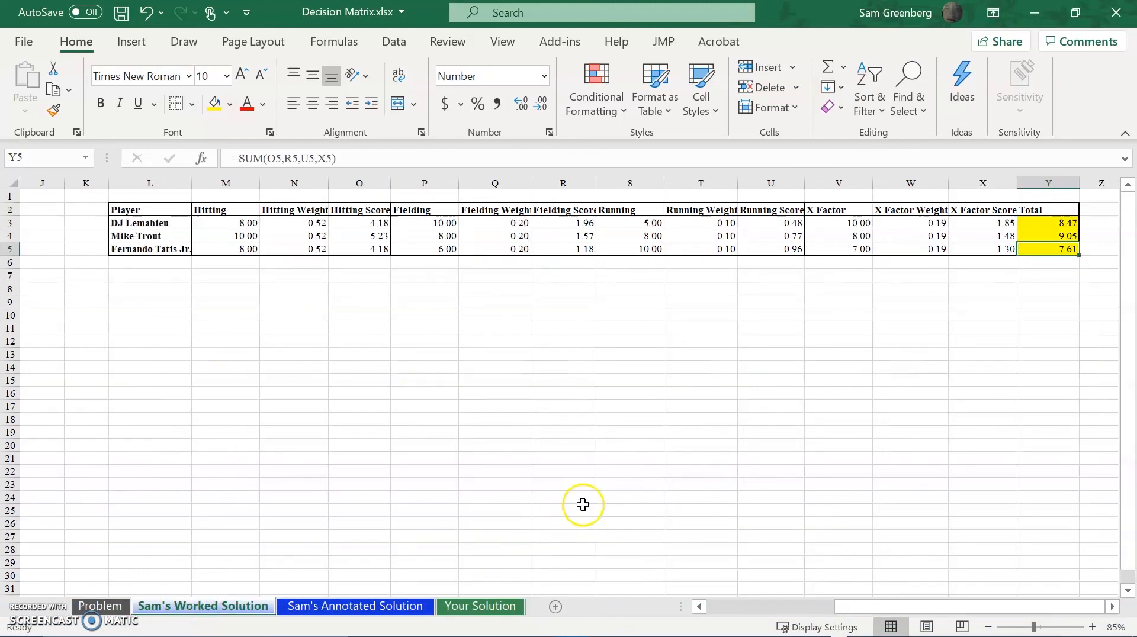
# Review the goal, criteria and options on the Problem sheet, revisit the annotated solution, and return to the worked solution sheet.
pyautogui.click(123, 613)
pyautogui.scroll(3, 801, 498)
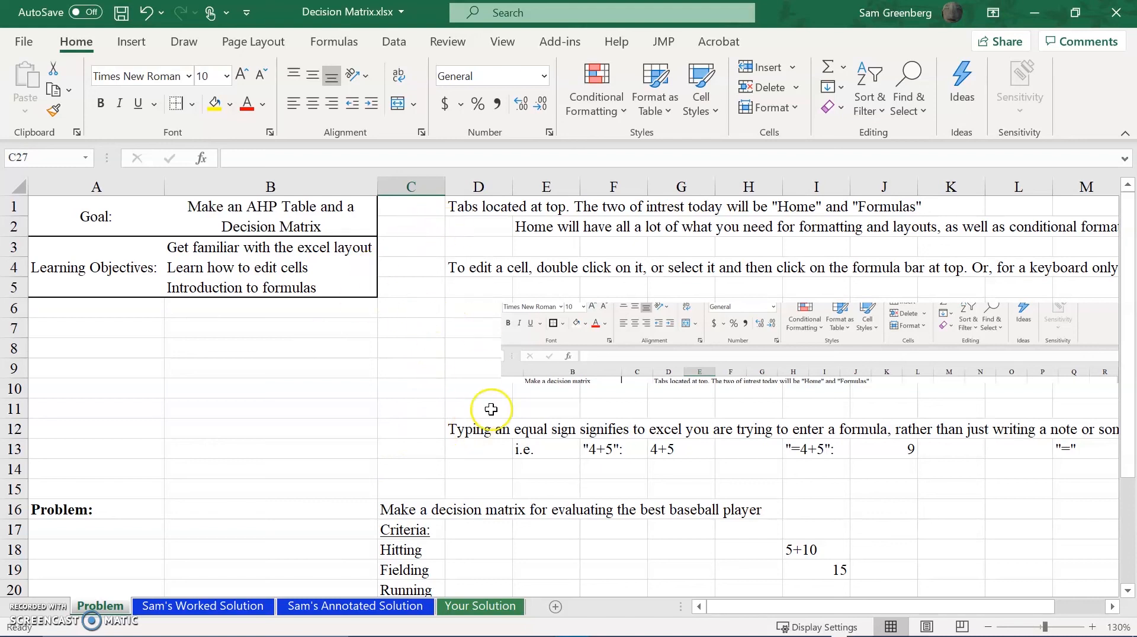
pyautogui.scroll(-2, 672, 515)
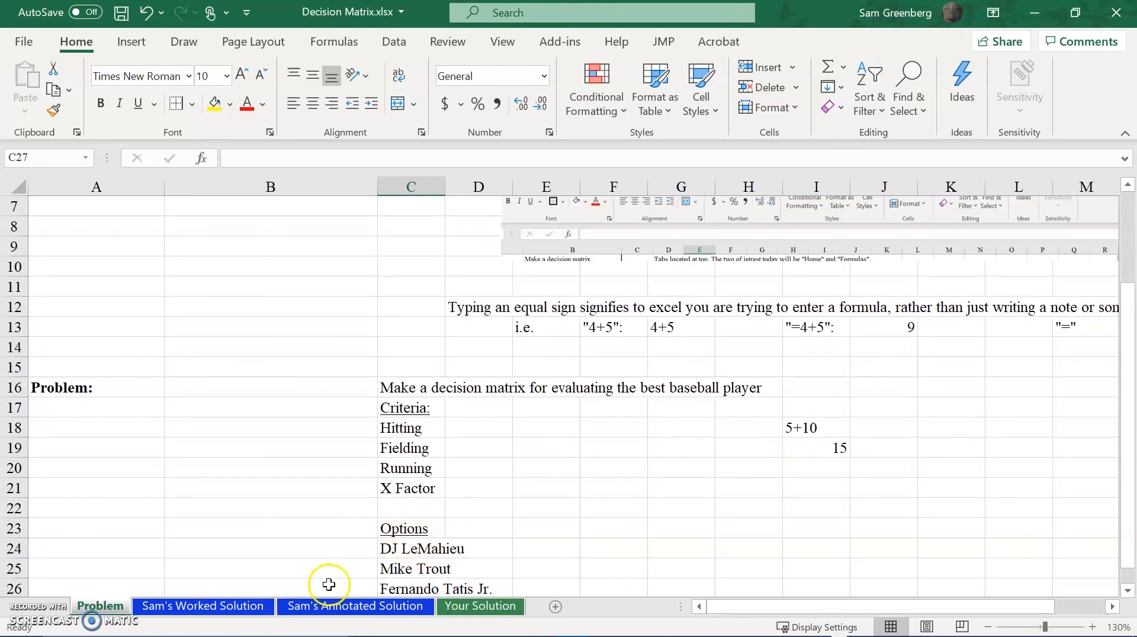
pyautogui.click(373, 607)
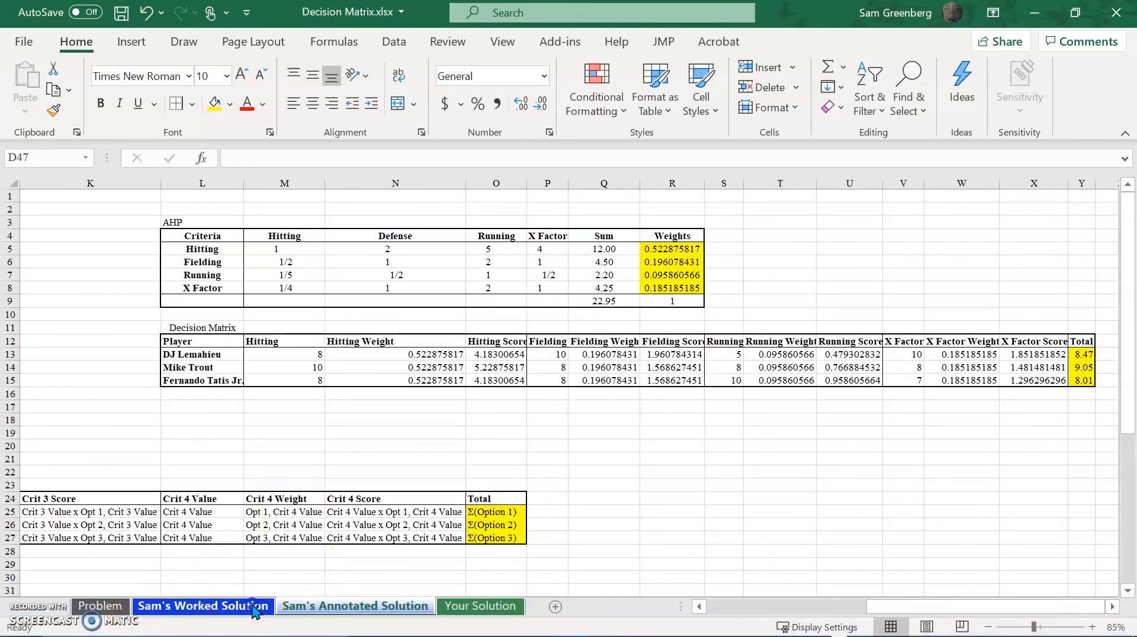
pyautogui.click(255, 607)
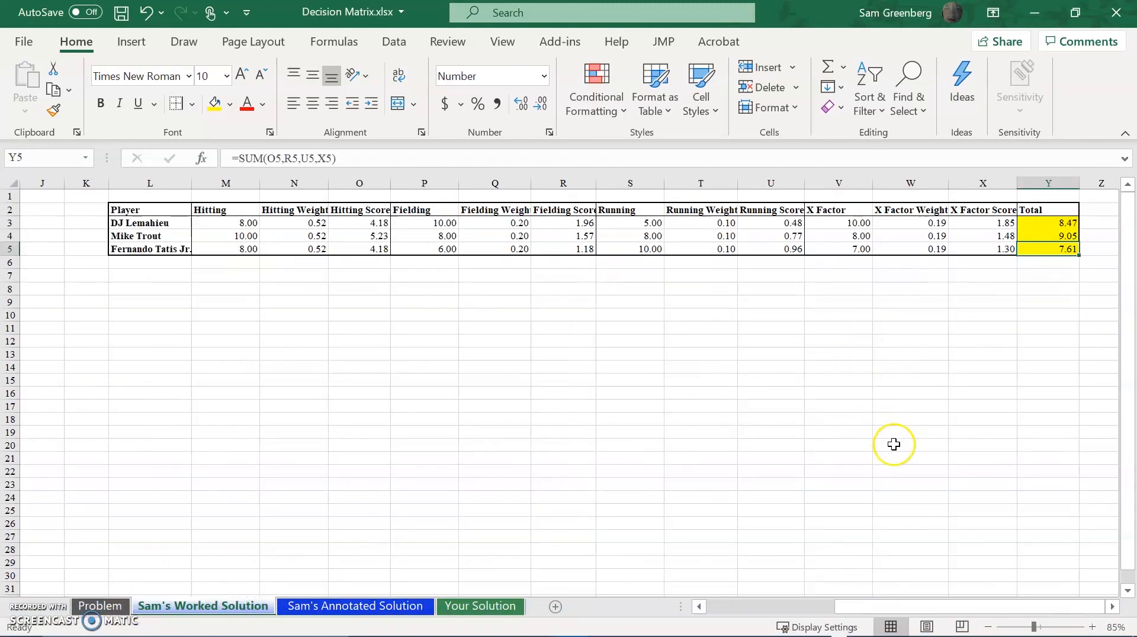